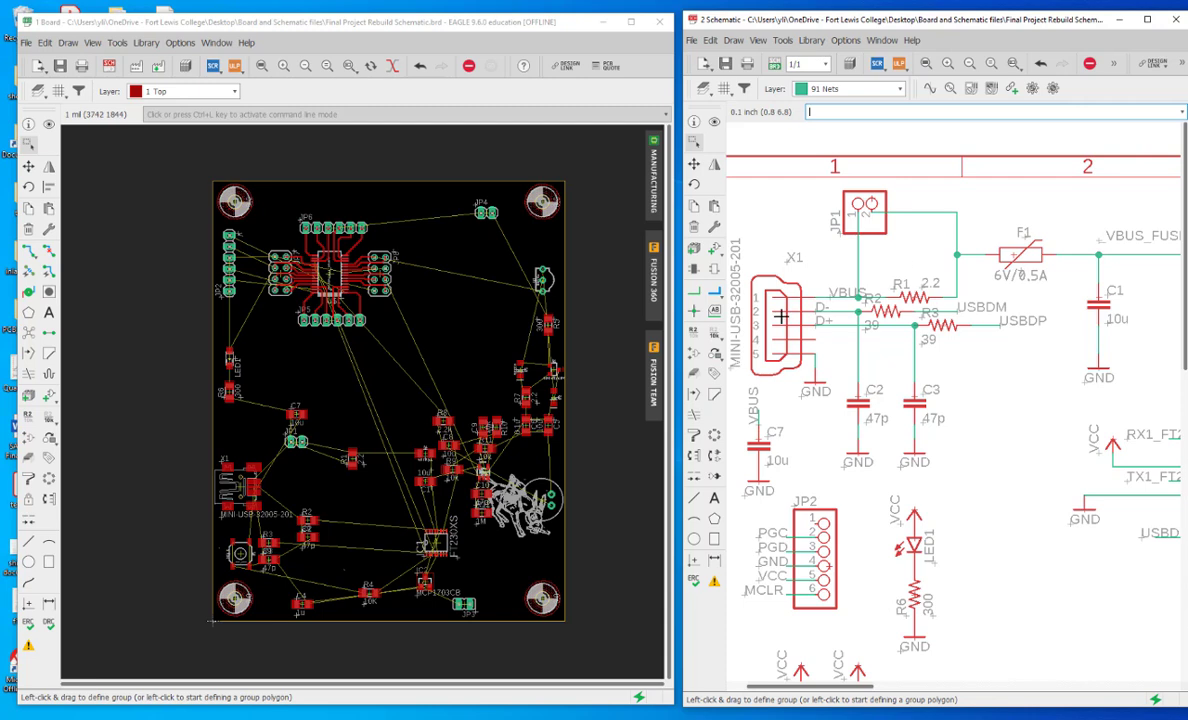
Step: Move the mini-USB connector X1 upward along the board's left edge, level with jumper JP1
scroll(264, 418, "up", 1)
scroll(234, 414, "down", 1)
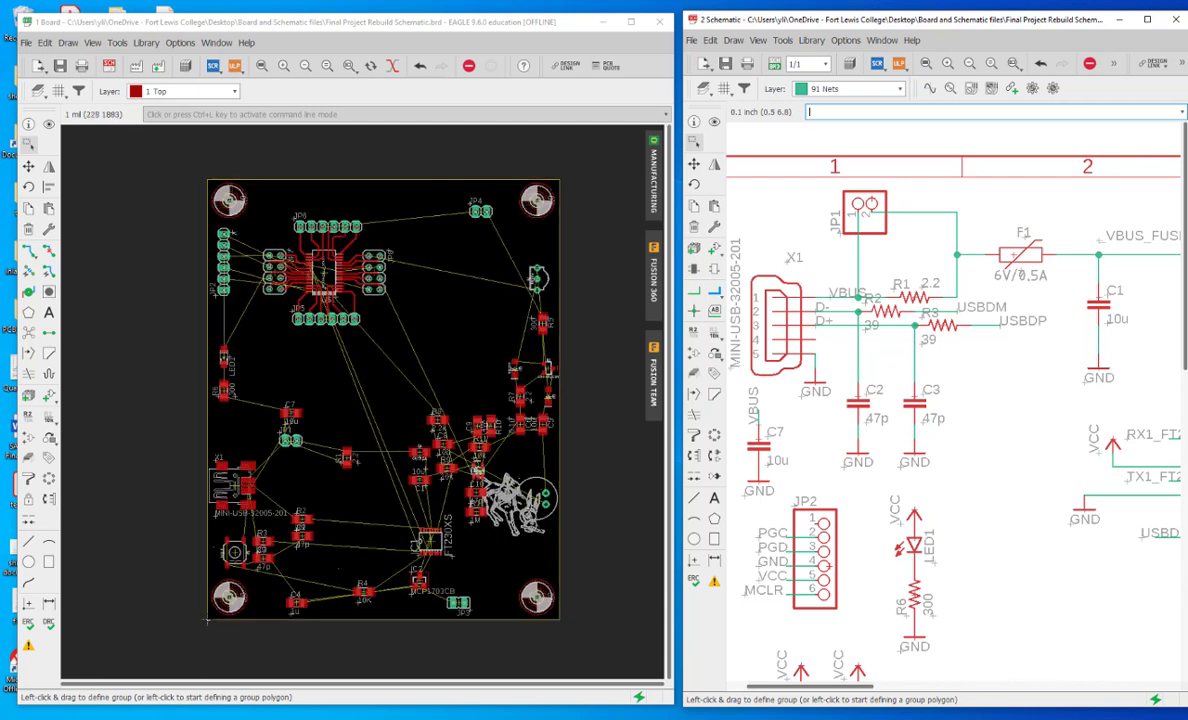
left_click(268, 363)
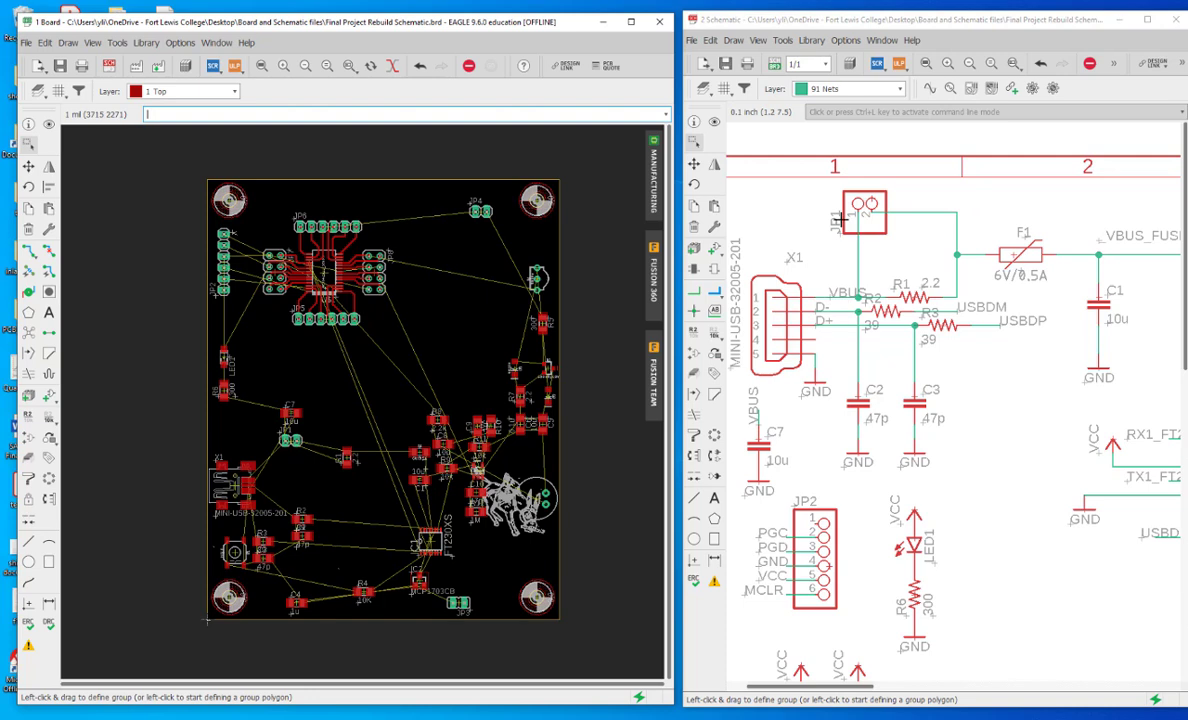
scroll(207, 620, "up", 2)
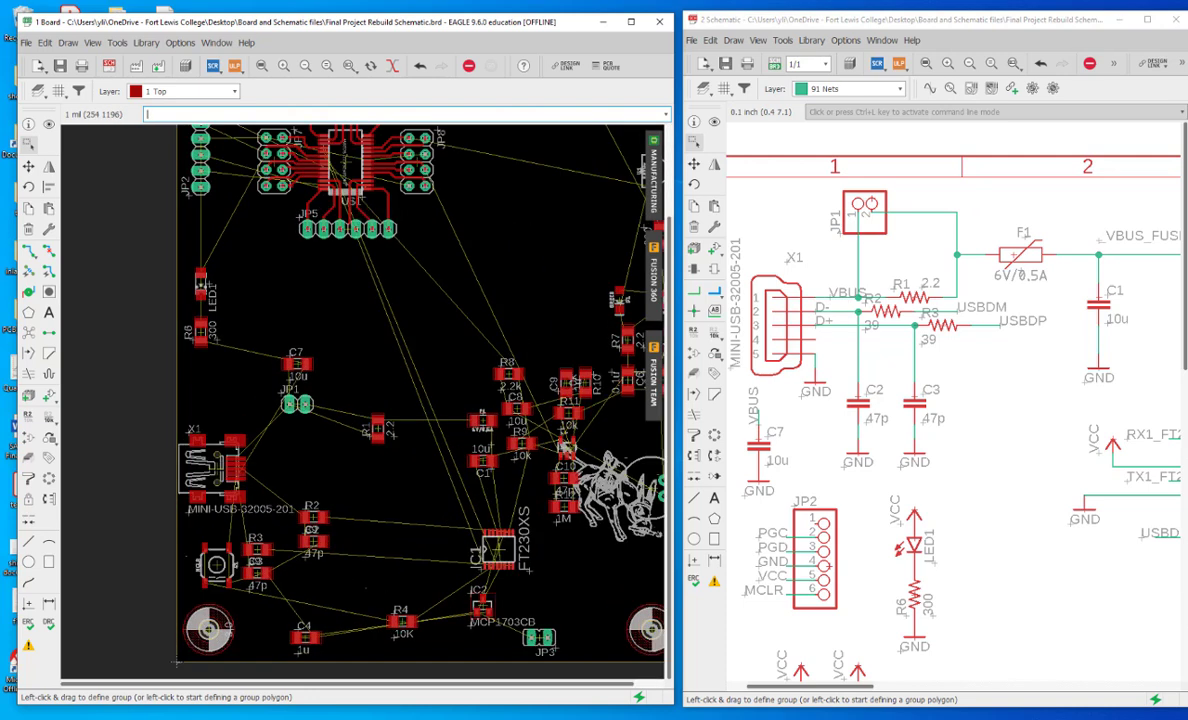
left_click_drag(226, 468, 235, 410)
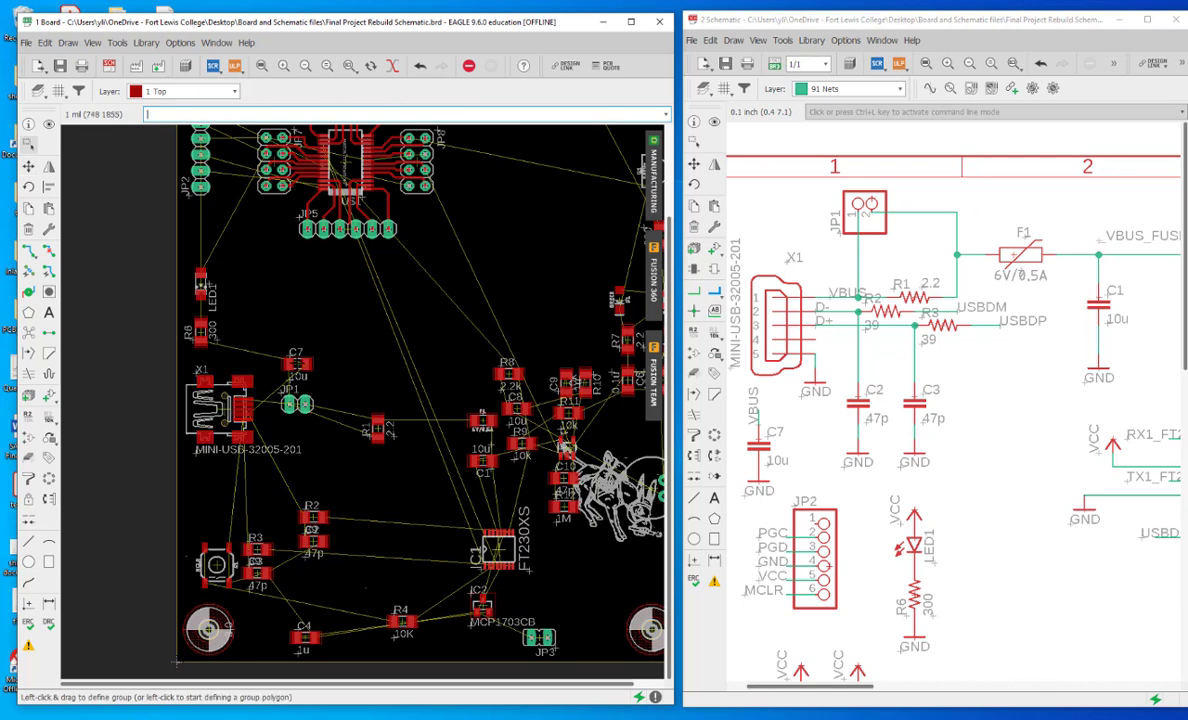
Step: Clear the area beside the USB connector by moving capacitor C7 to the right and jumper JP1 above the connector
left_click_drag(298, 362, 391, 361)
left_click(297, 403)
left_click_drag(297, 403, 277, 351)
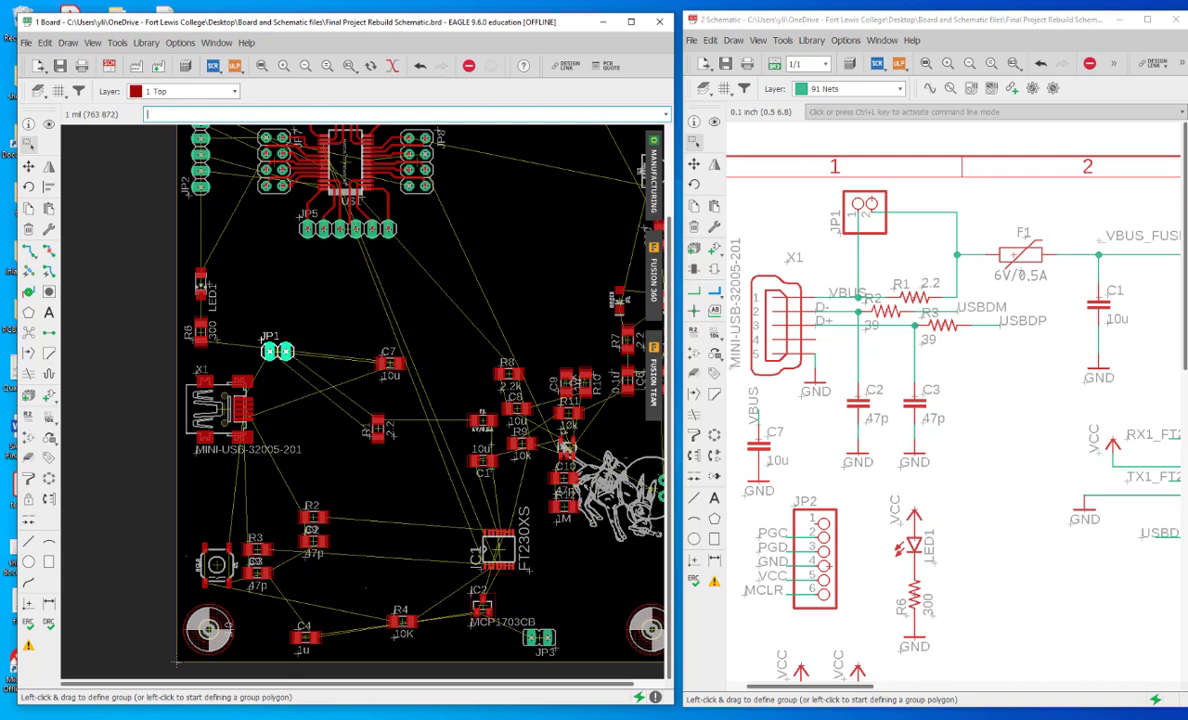
Step: Place resistor R1 horizontally just below jumper JP1, and shift the two parts together slightly right of the USB connector
left_click(377, 428)
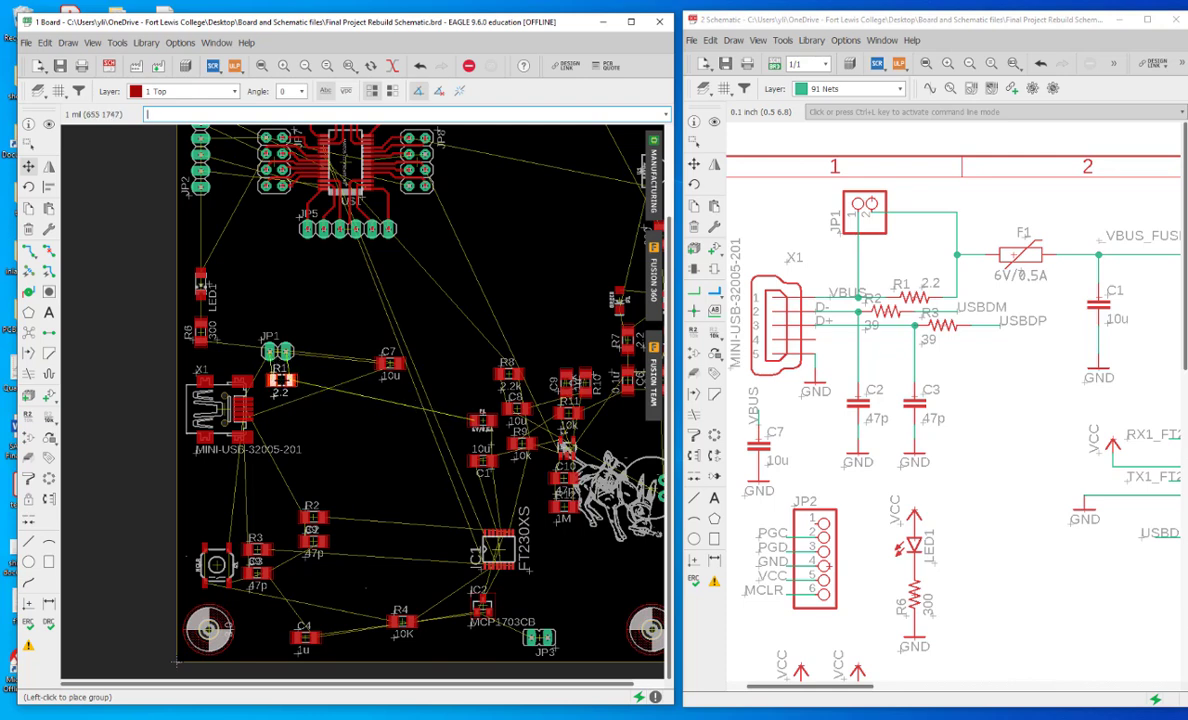
left_click(278, 381)
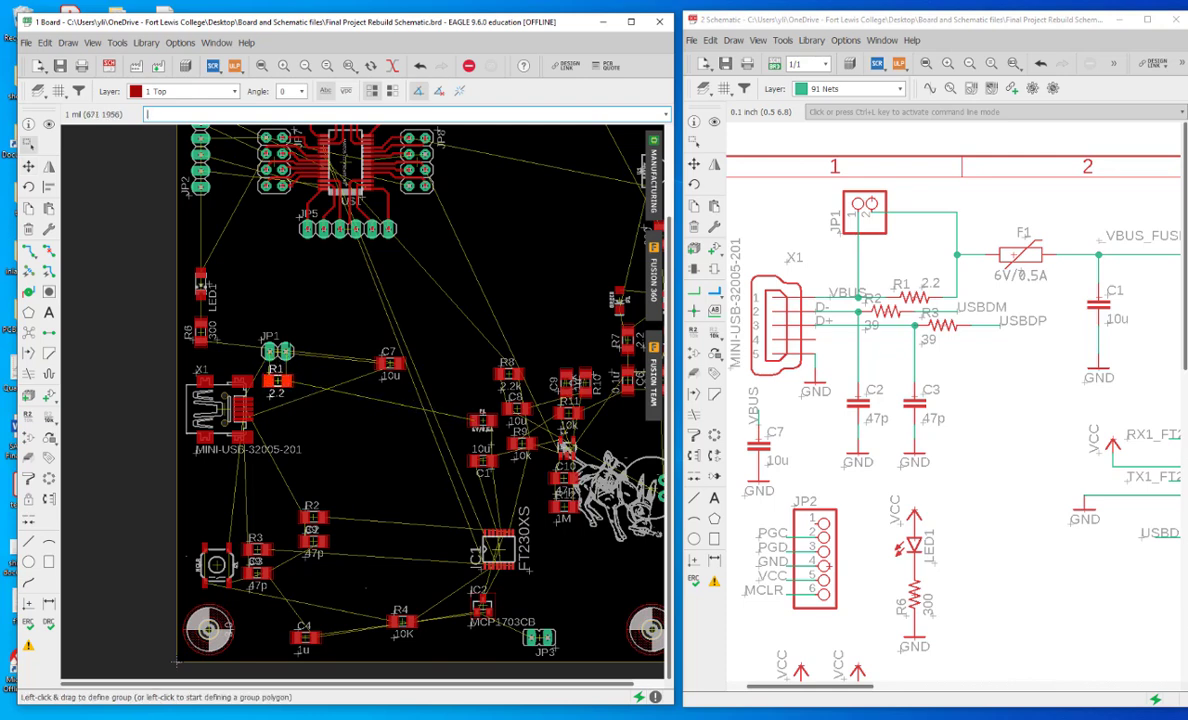
left_click_drag(319, 323, 261, 400)
left_click(285, 353)
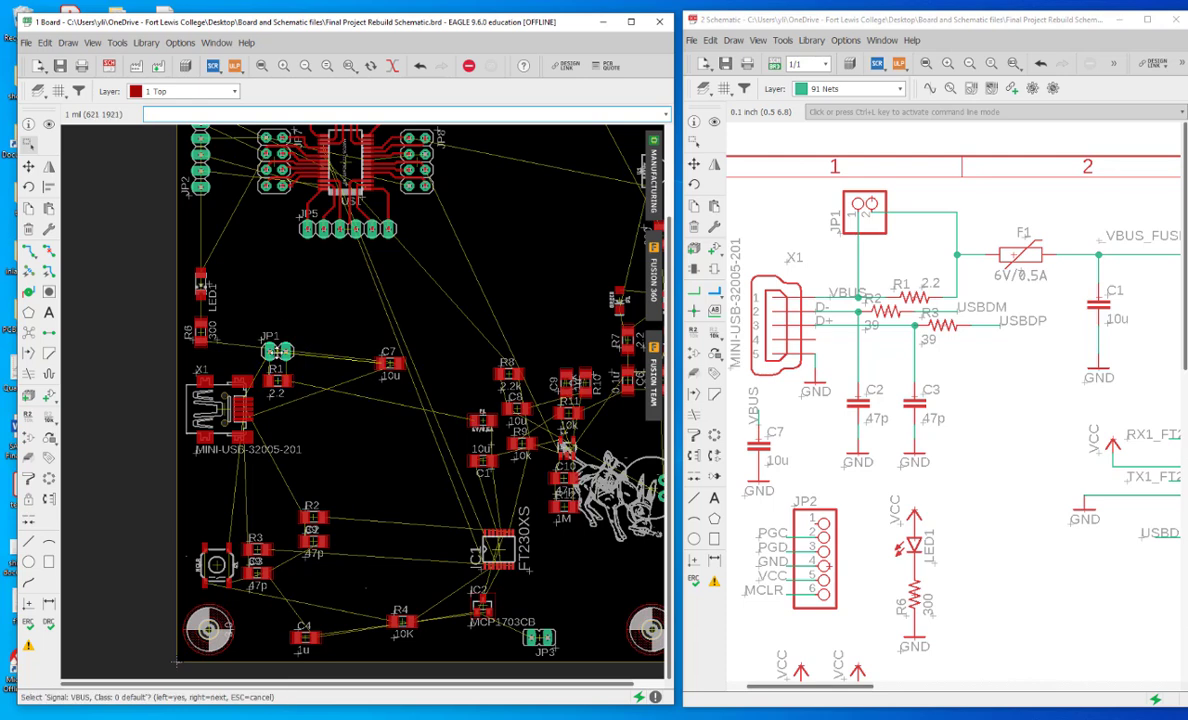
left_click(285, 352)
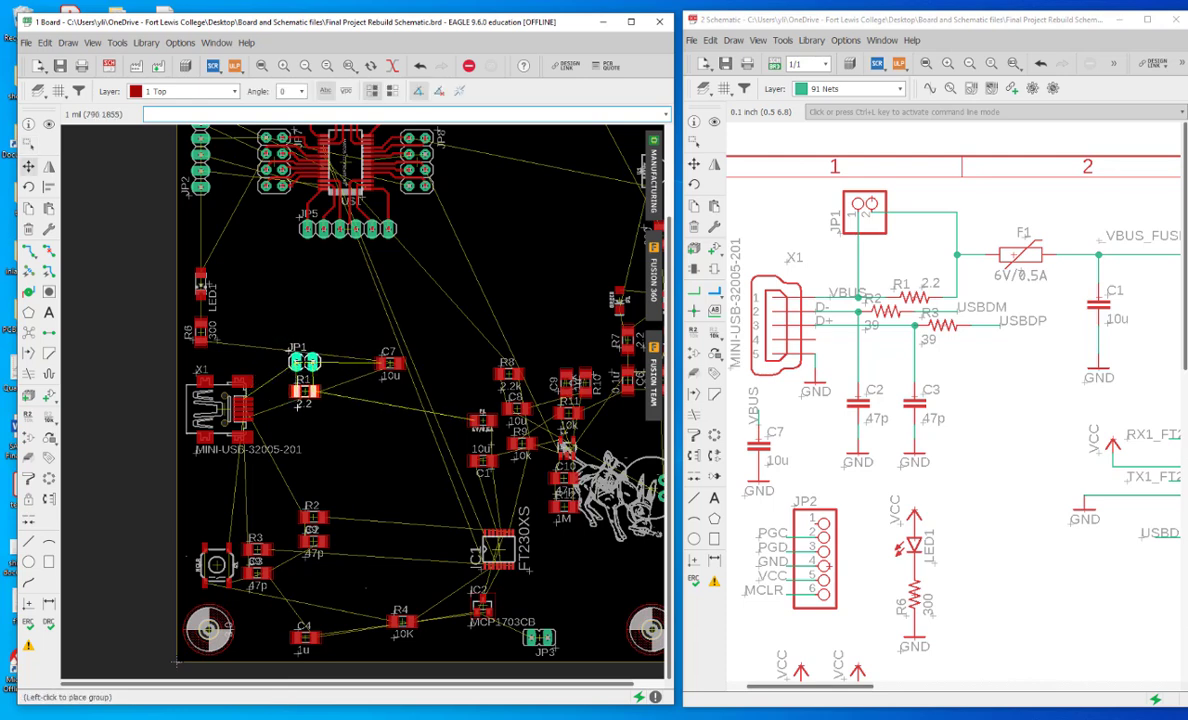
left_click(302, 372)
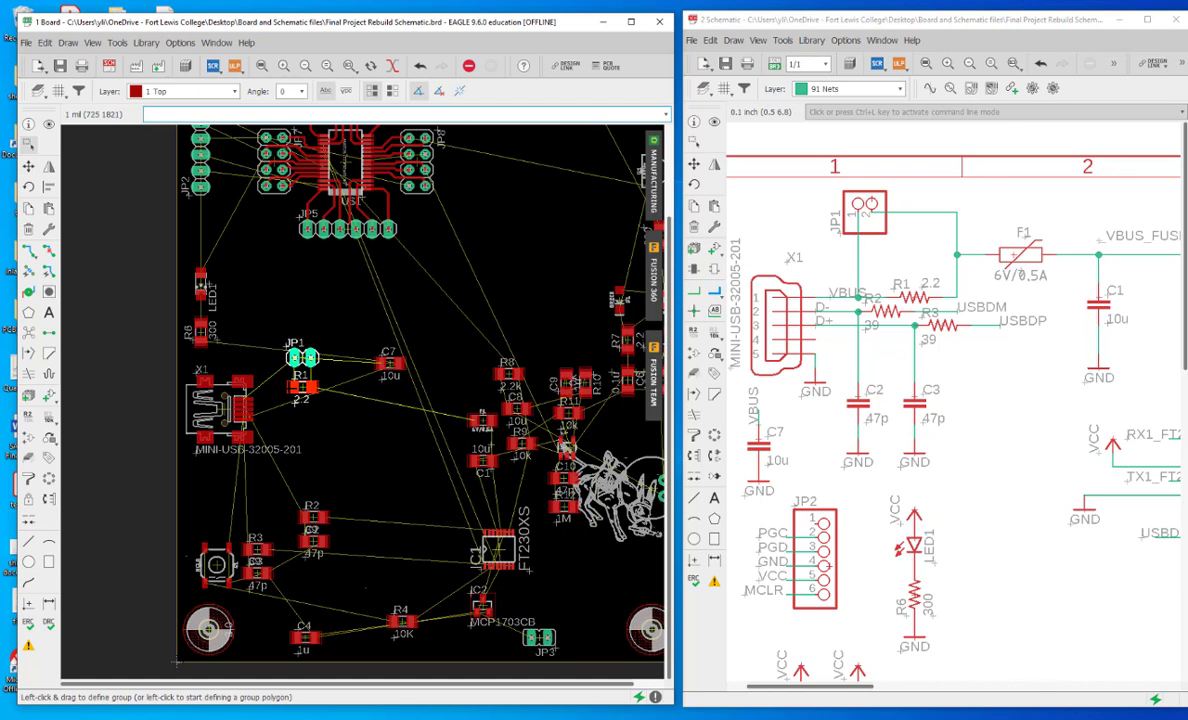
Step: Stack resistors R2 and R3 in a column below R1, beside the USB connector
left_click(312, 510)
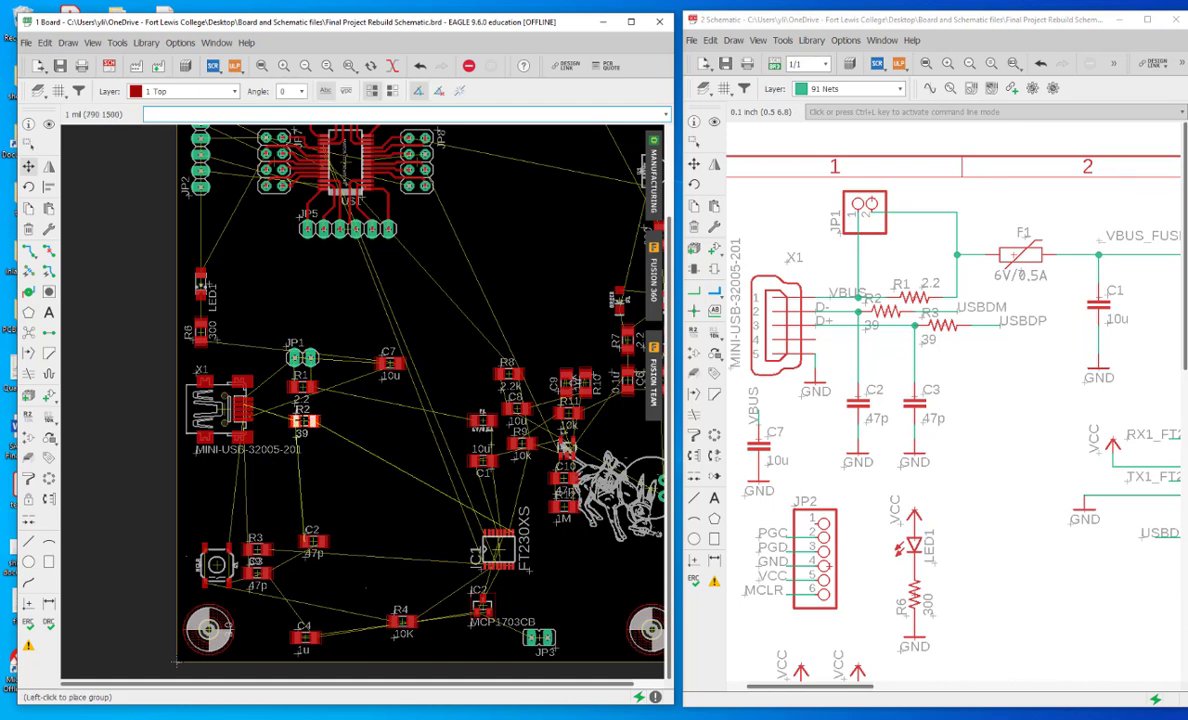
left_click(300, 418)
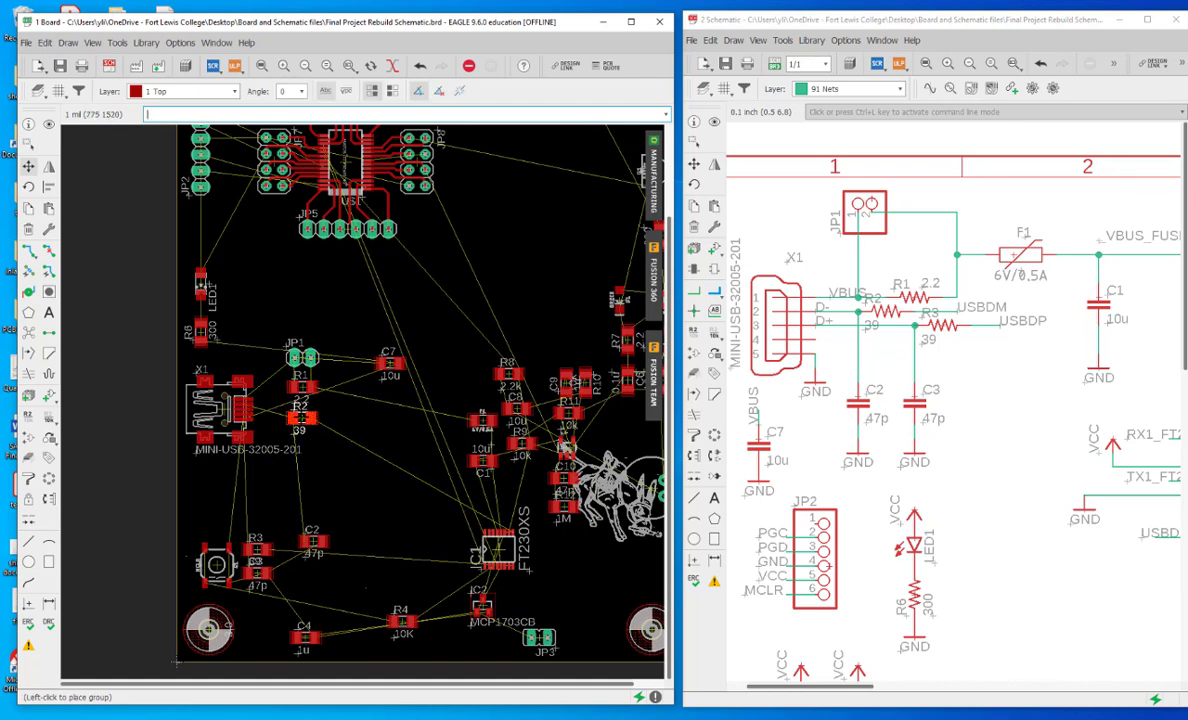
left_click(255, 549)
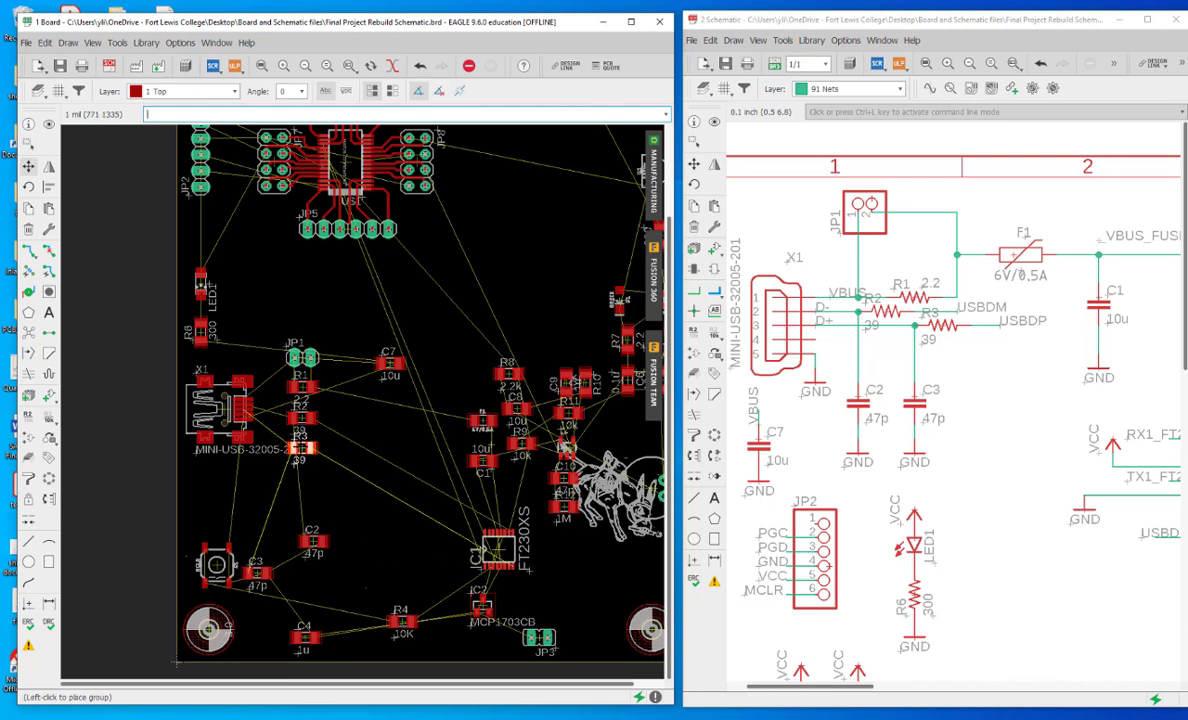
left_click(300, 447)
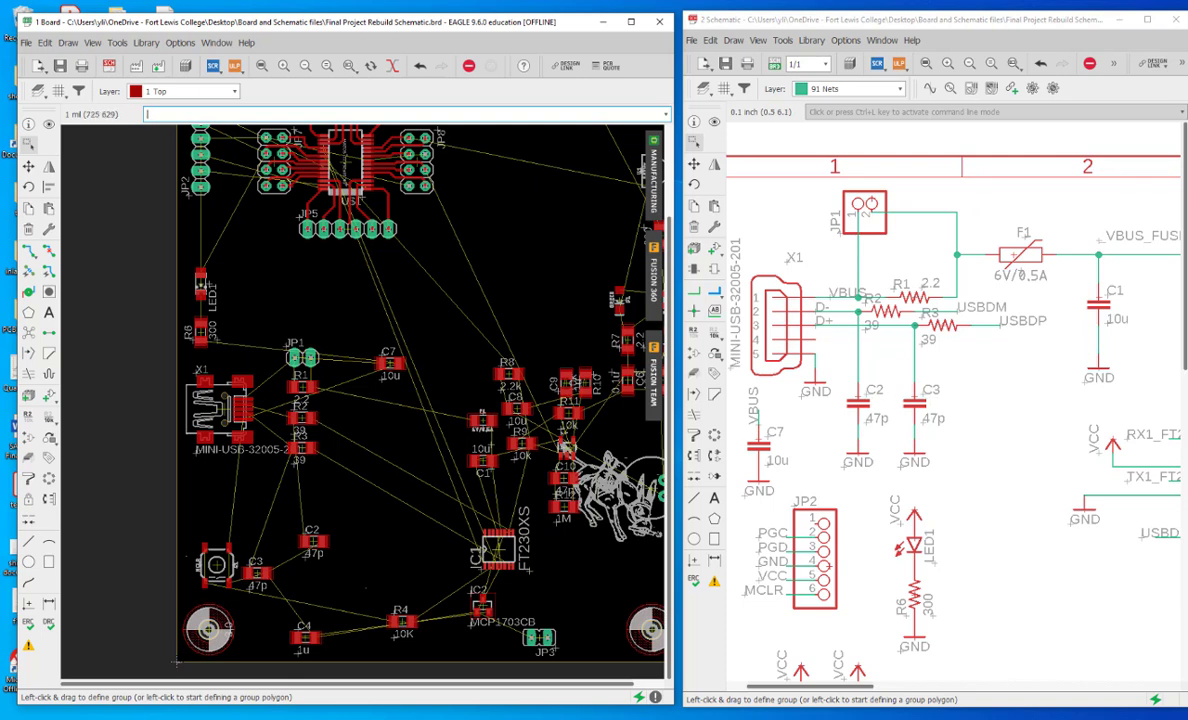
Step: Place capacitors C2 and C3 one above the other below the USB connector, each rotated 180 degrees
left_click_drag(313, 541, 253, 490)
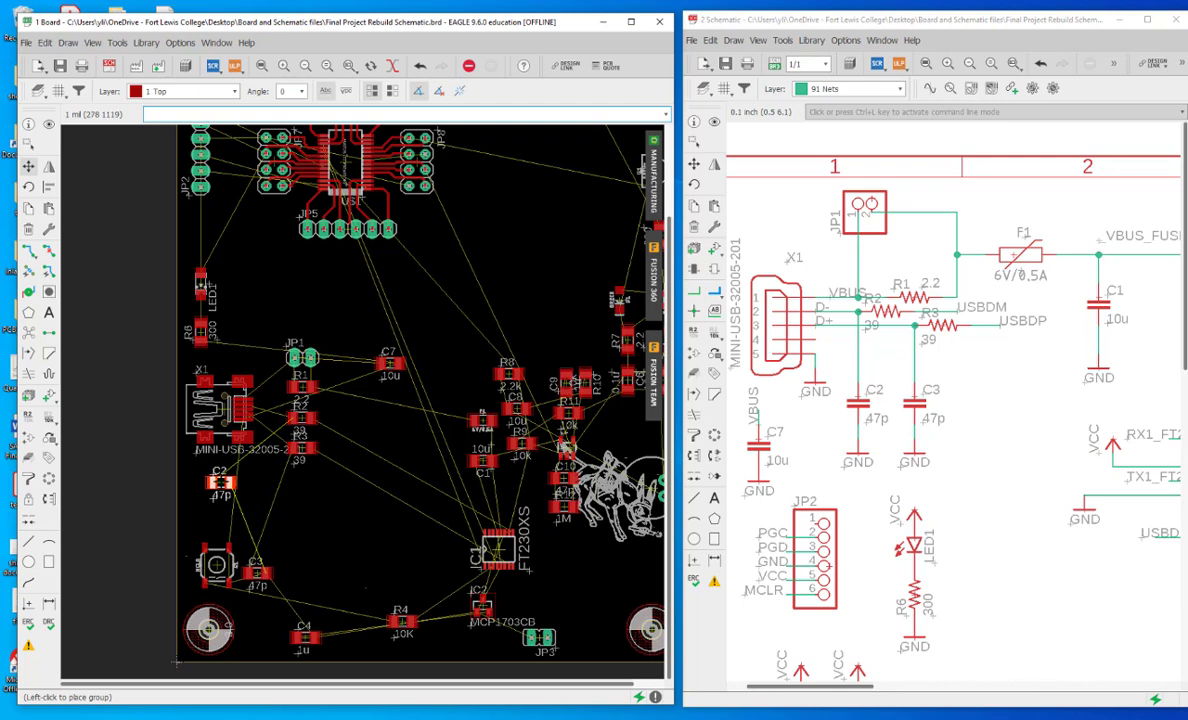
right_click(220, 482)
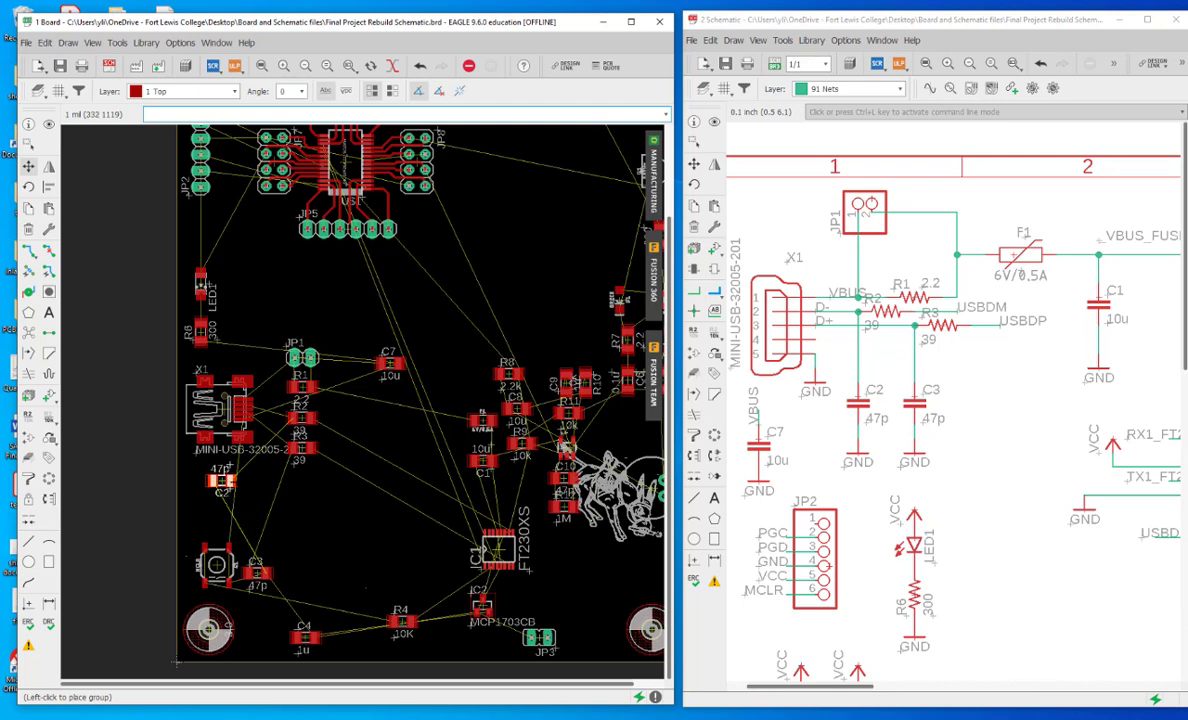
left_click(219, 482)
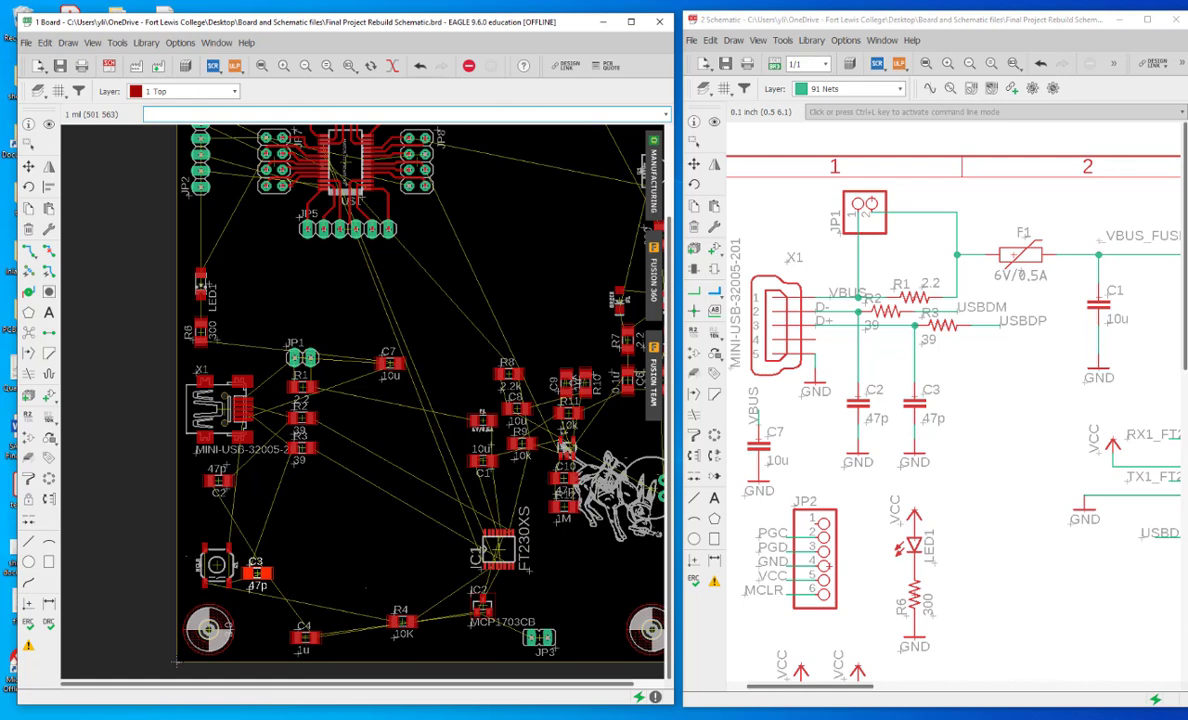
left_click(256, 572)
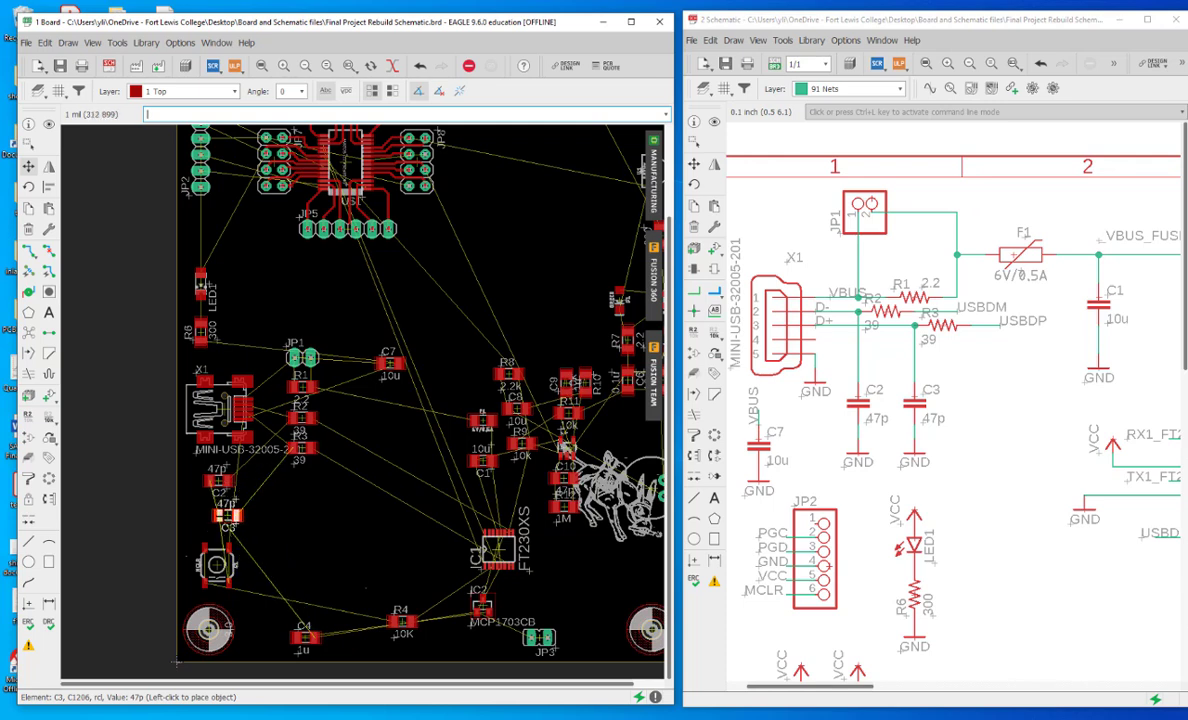
left_click(220, 516)
key("Escape")
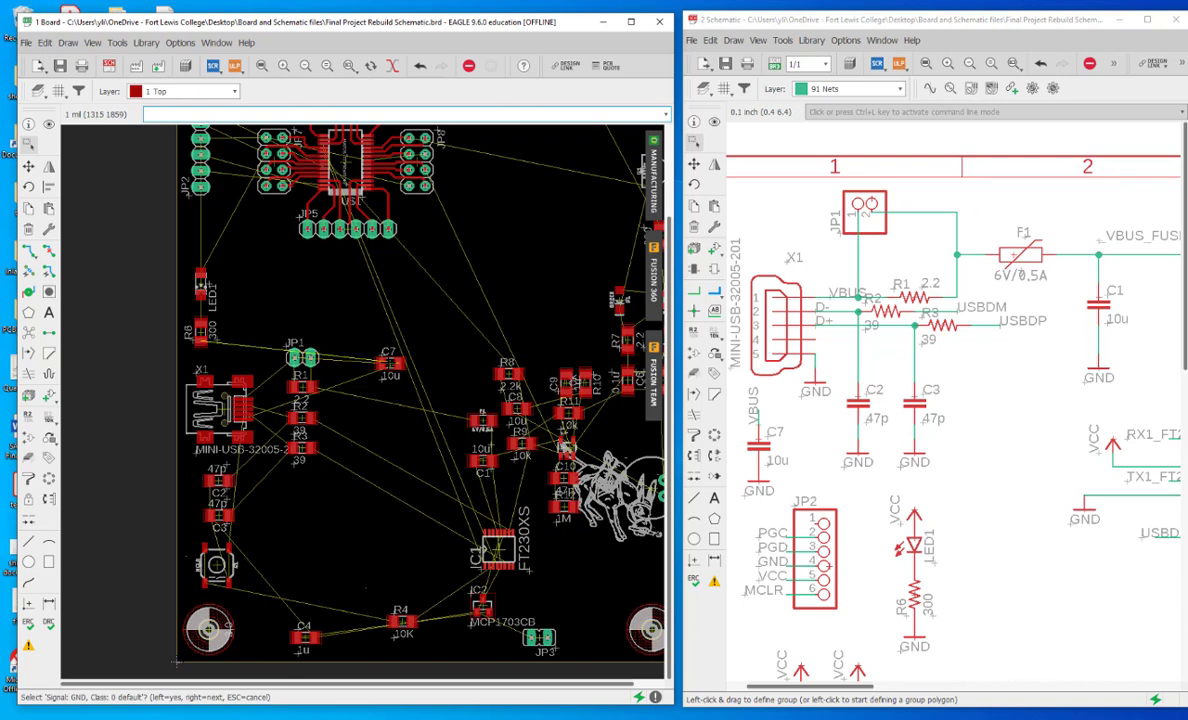
Step: Move capacitor C7 to the right side of C2 and rotate it 180 degrees
left_click(391, 361)
key("Escape")
left_click_drag(431, 341, 375, 384)
left_click(391, 362)
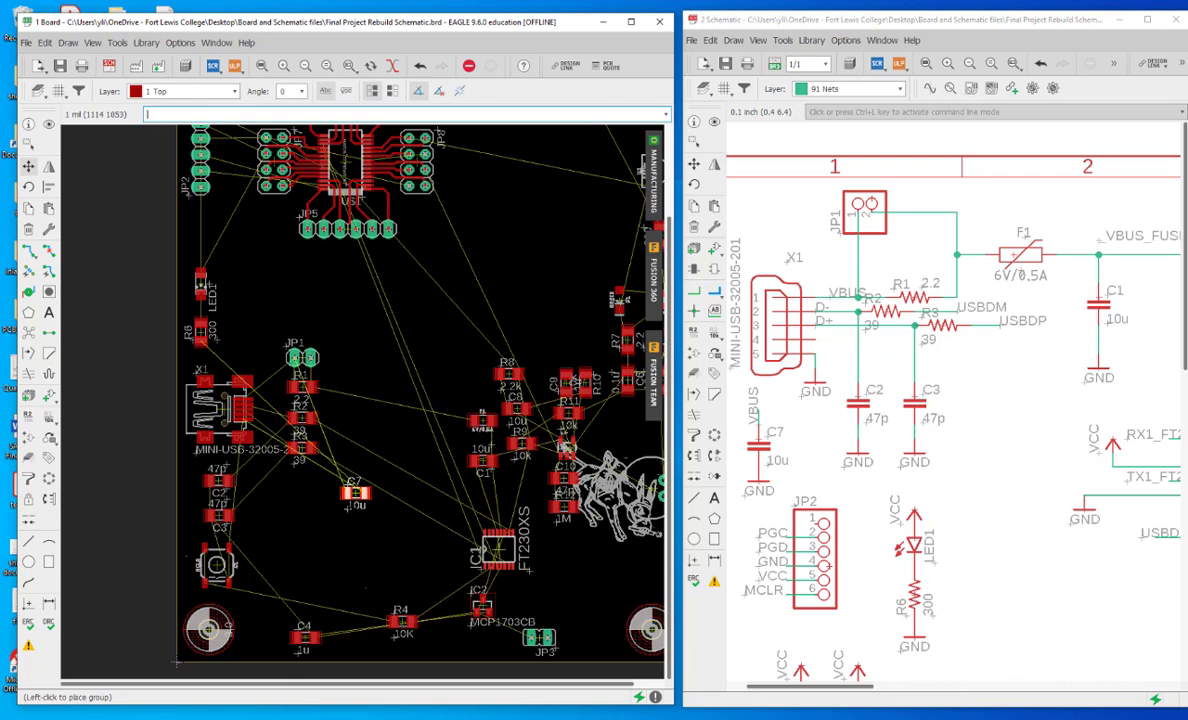
right_click(266, 520)
right_click(272, 518)
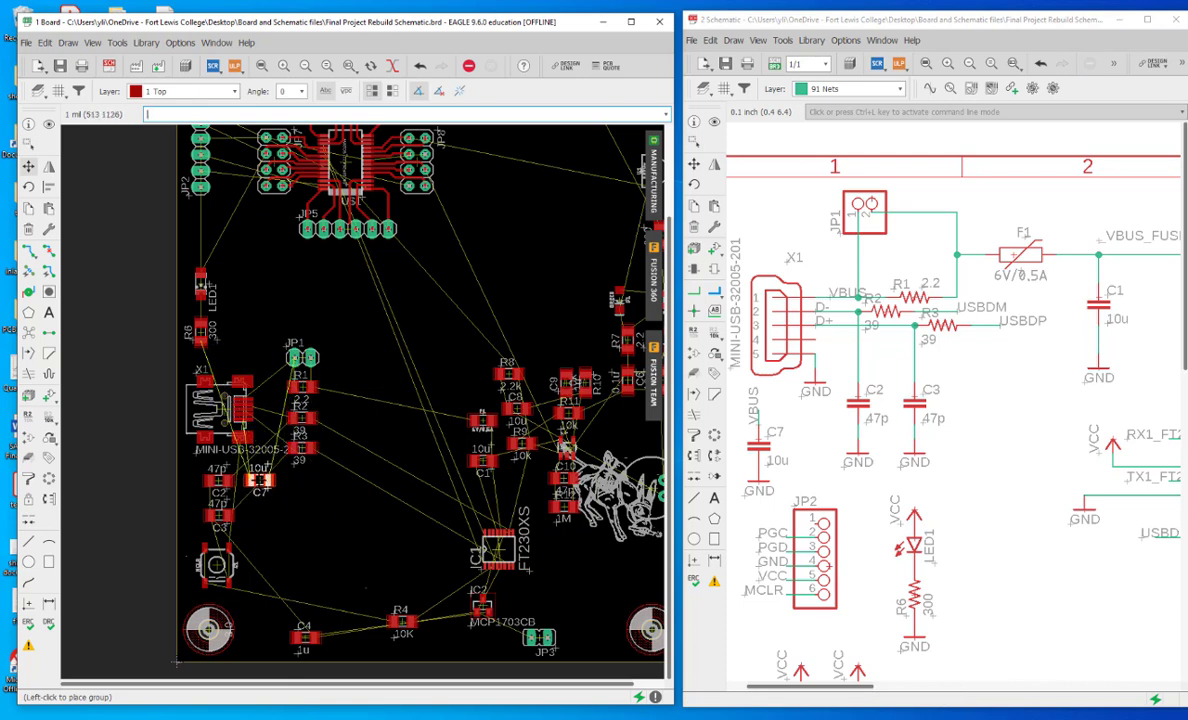
left_click(258, 480)
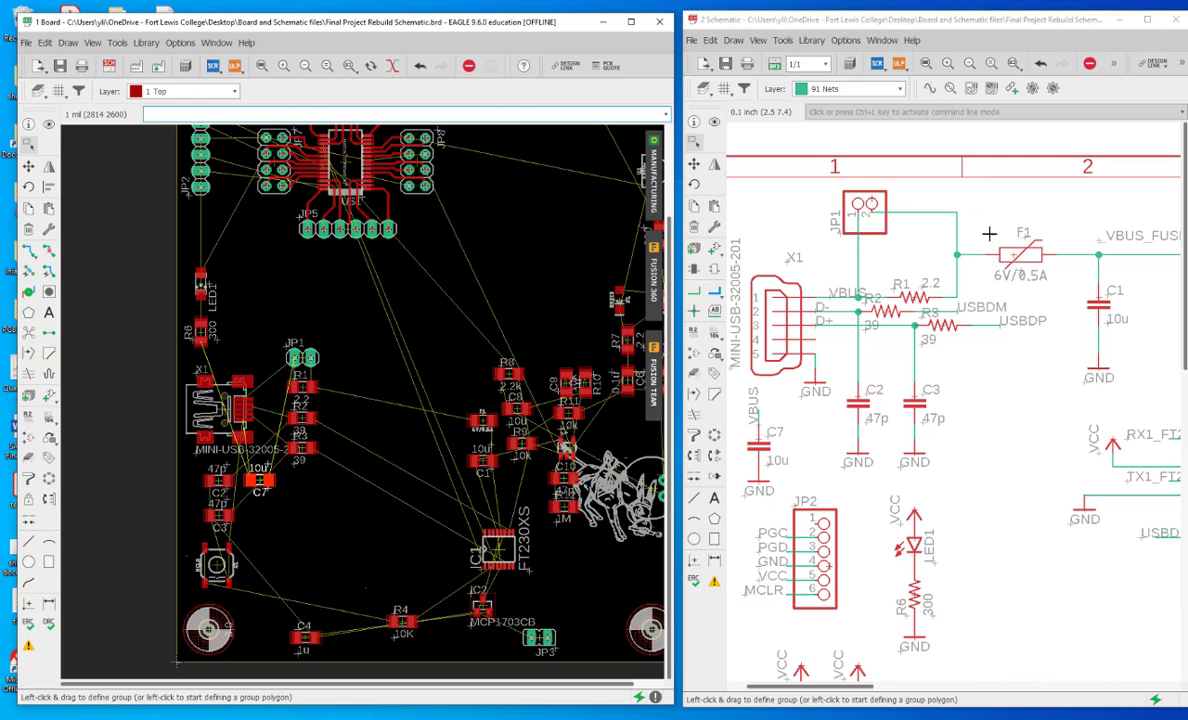
Step: Move capacitor C1 directly below C7, beside C3, and rotate it 180 degrees
scroll(266, 345, "down", 1)
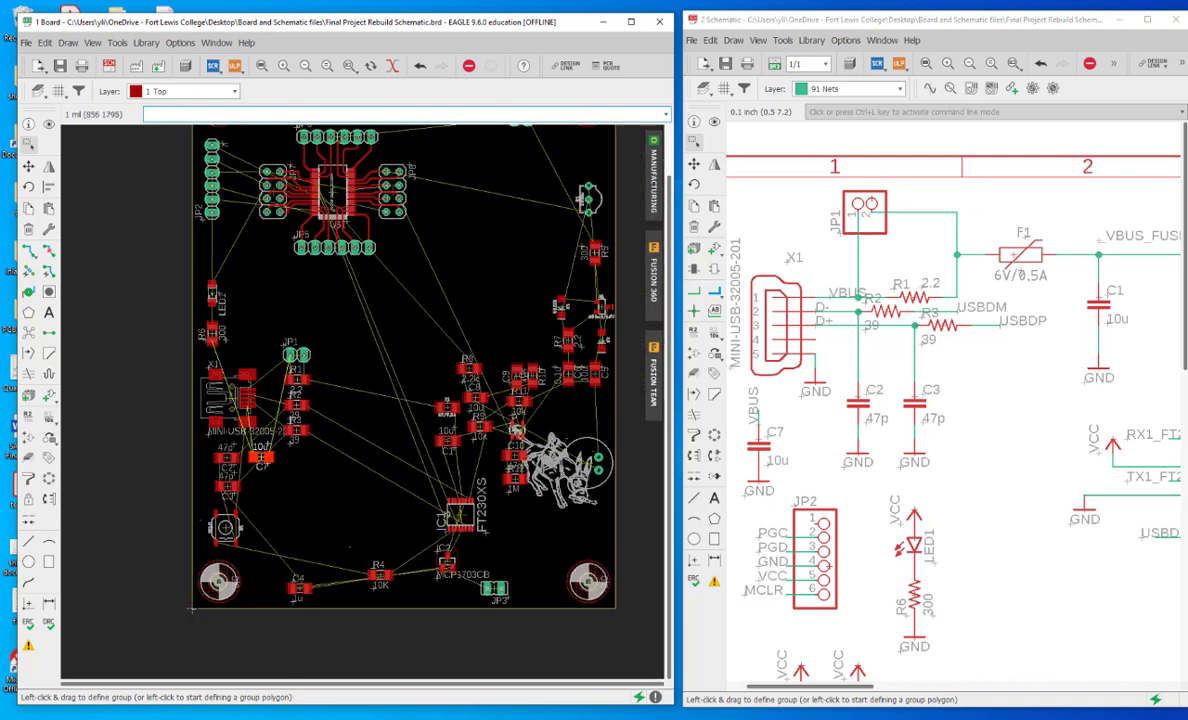
scroll(488, 446, "down", 1)
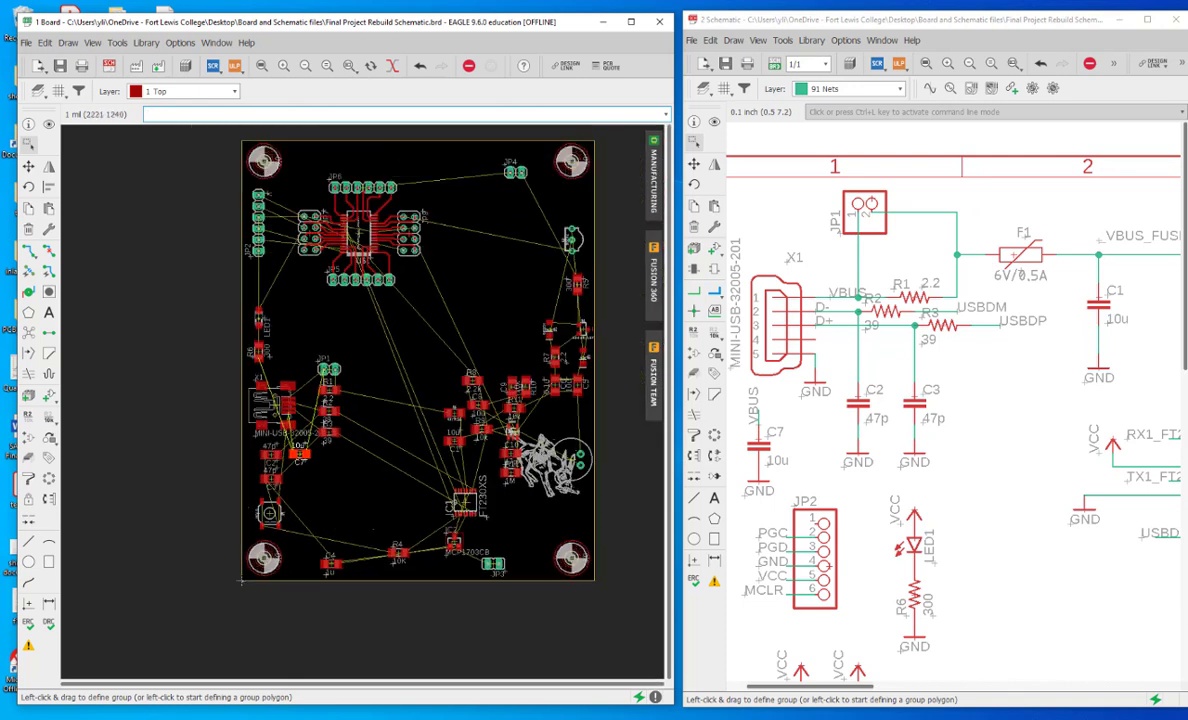
scroll(240, 580, "up", 1)
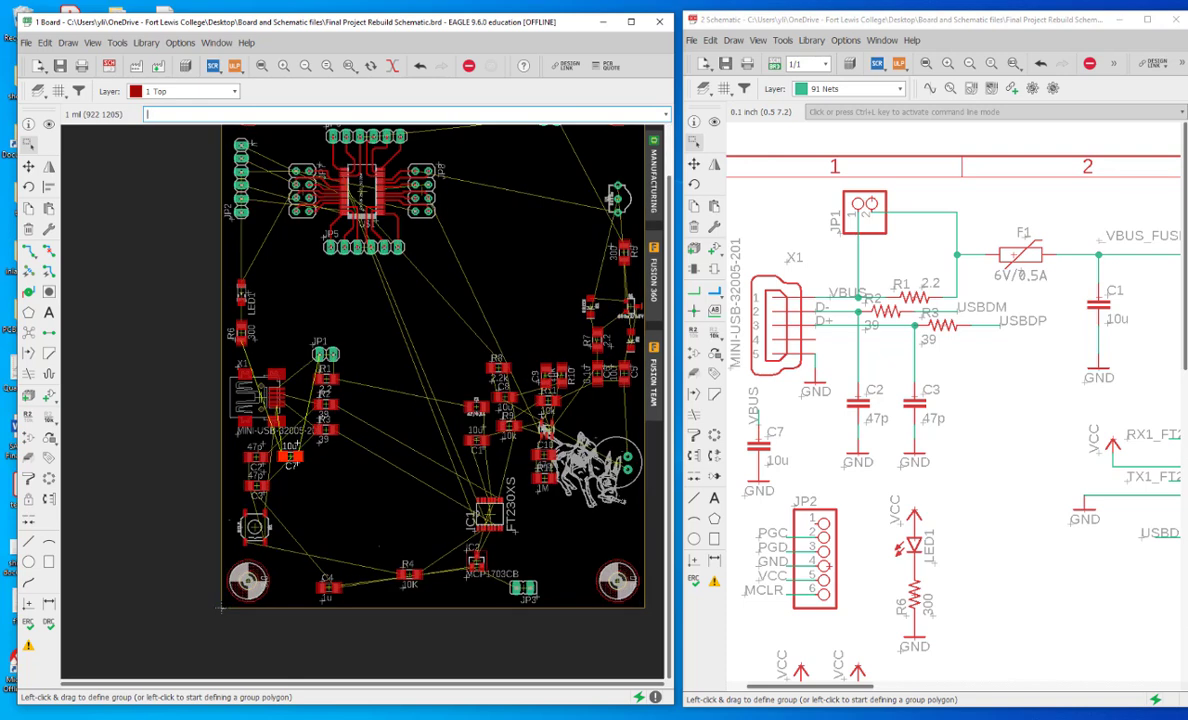
scroll(357, 440, "up", 1)
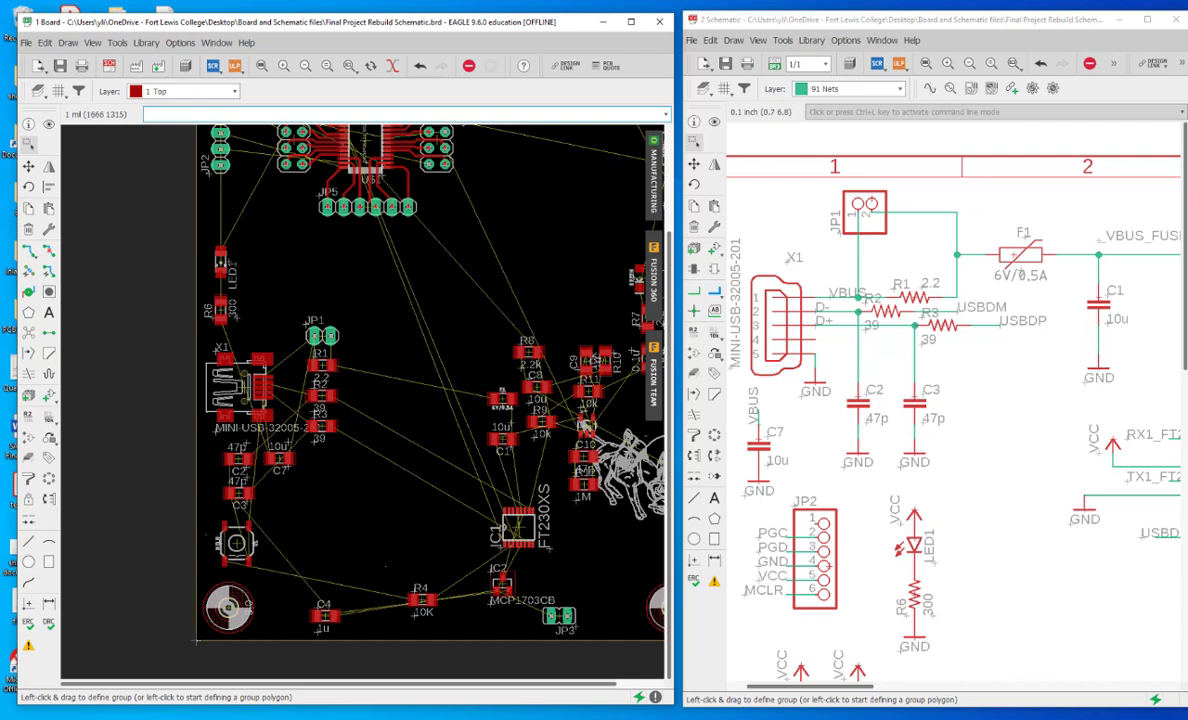
left_click(503, 437)
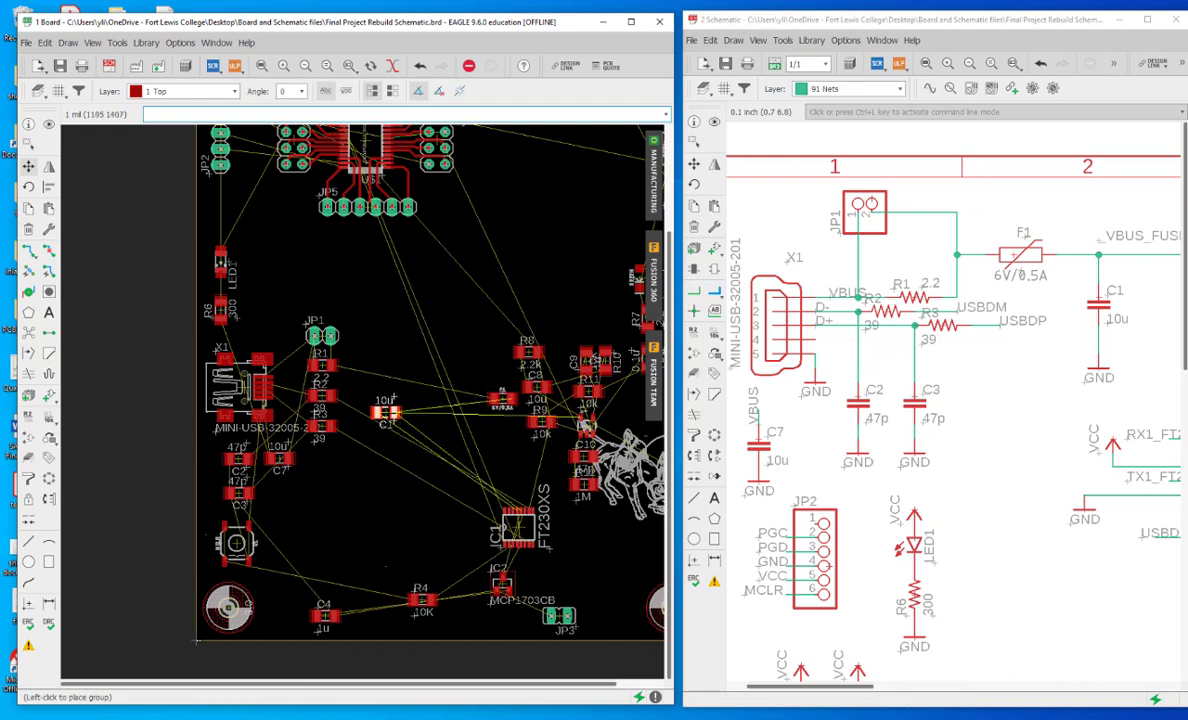
right_click(352, 473)
right_click(355, 473)
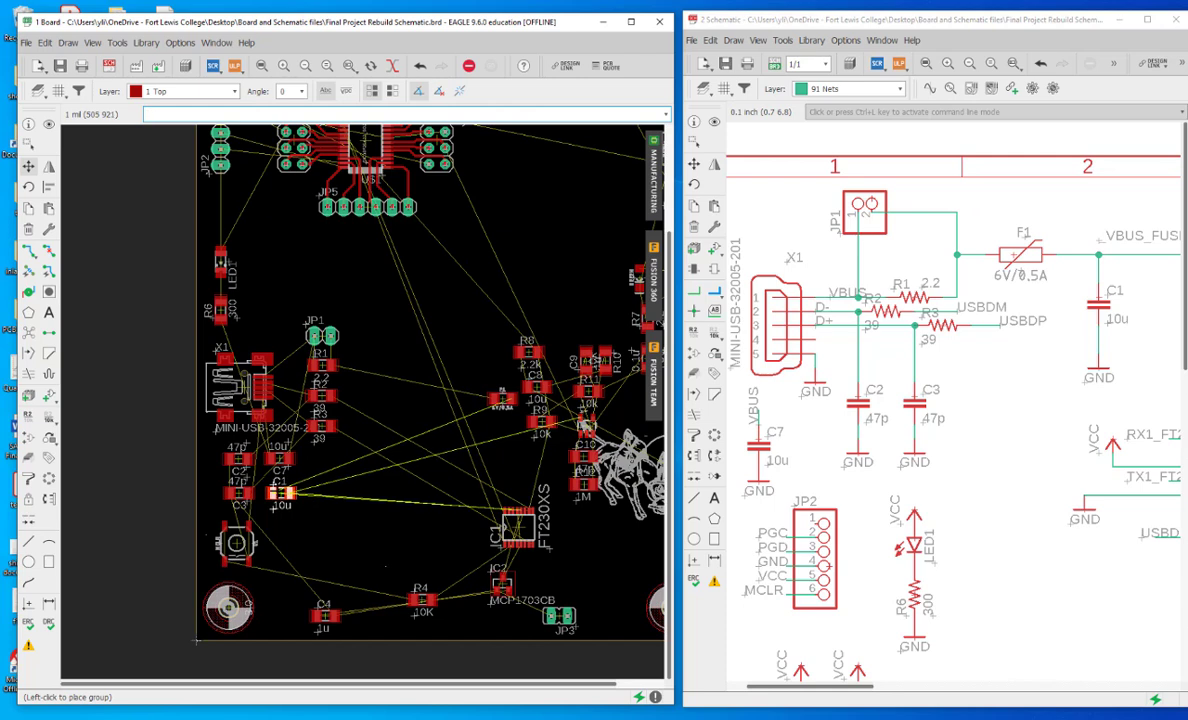
left_click(280, 492)
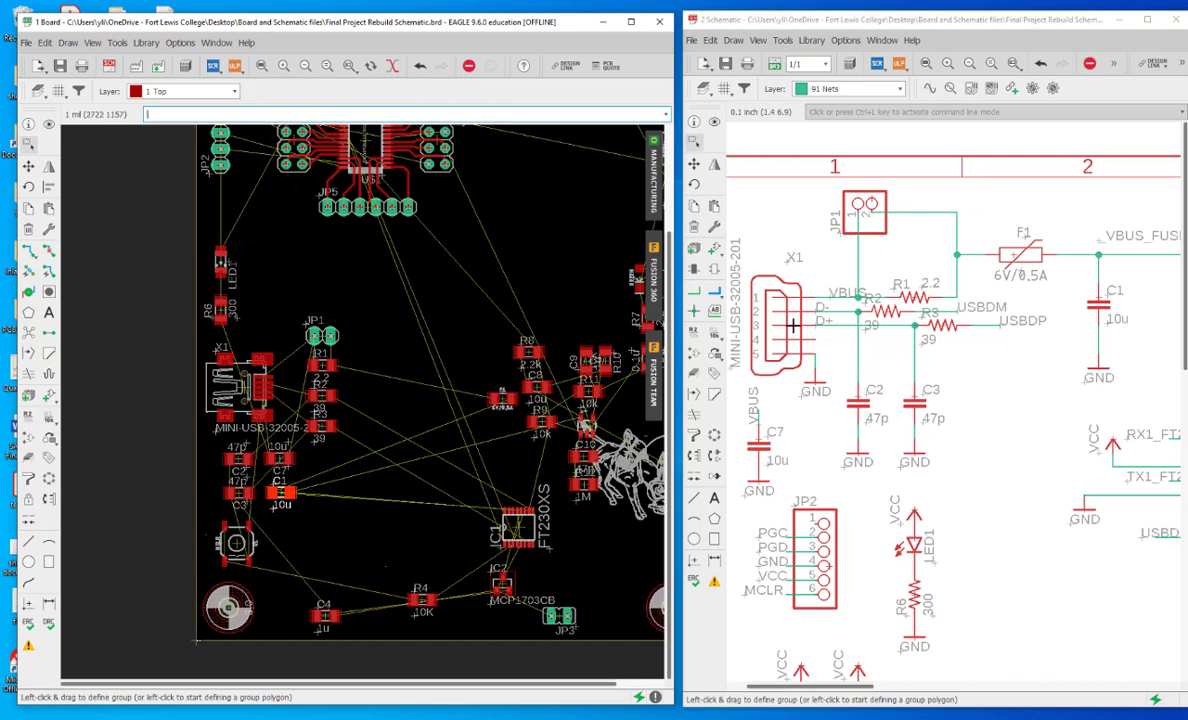
Step: Check regulator IC2's connections in the schematic and move IC2 on the board to just below resistor R3
scroll(785, 323, "down", 2)
scroll(1135, 268, "up", 3)
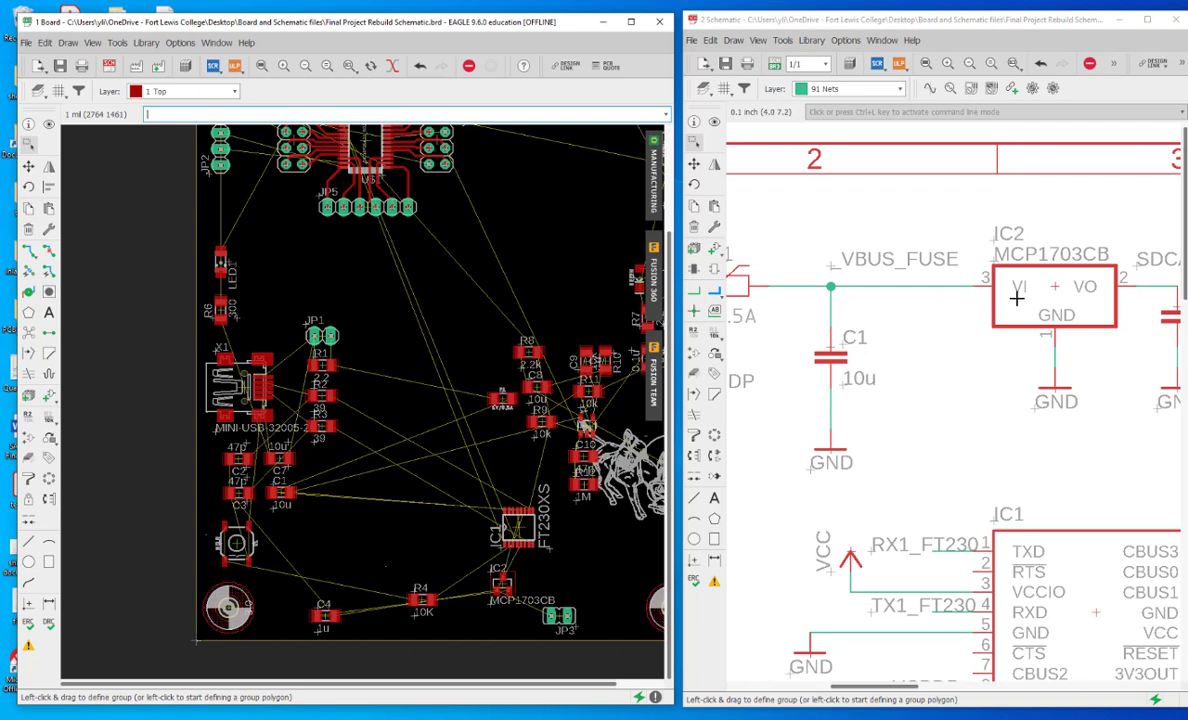
scroll(633, 420, "up", 4)
scroll(548, 362, "down", 3)
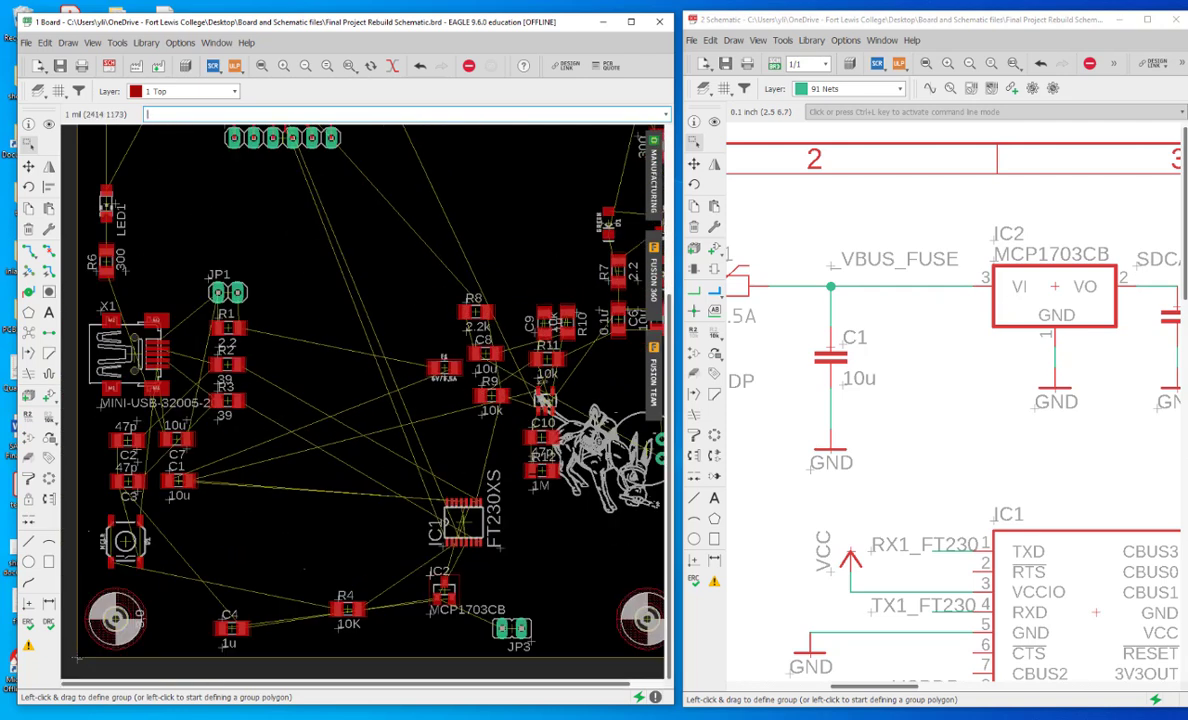
scroll(524, 471, "down", 2)
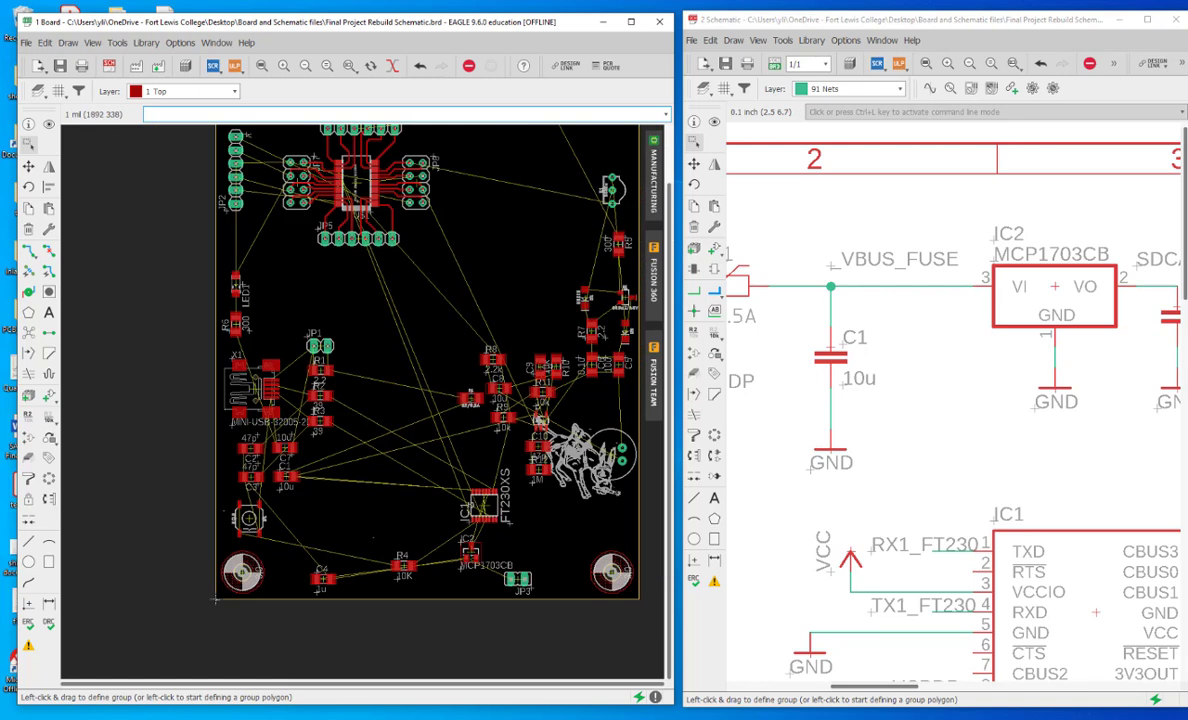
left_click(470, 552)
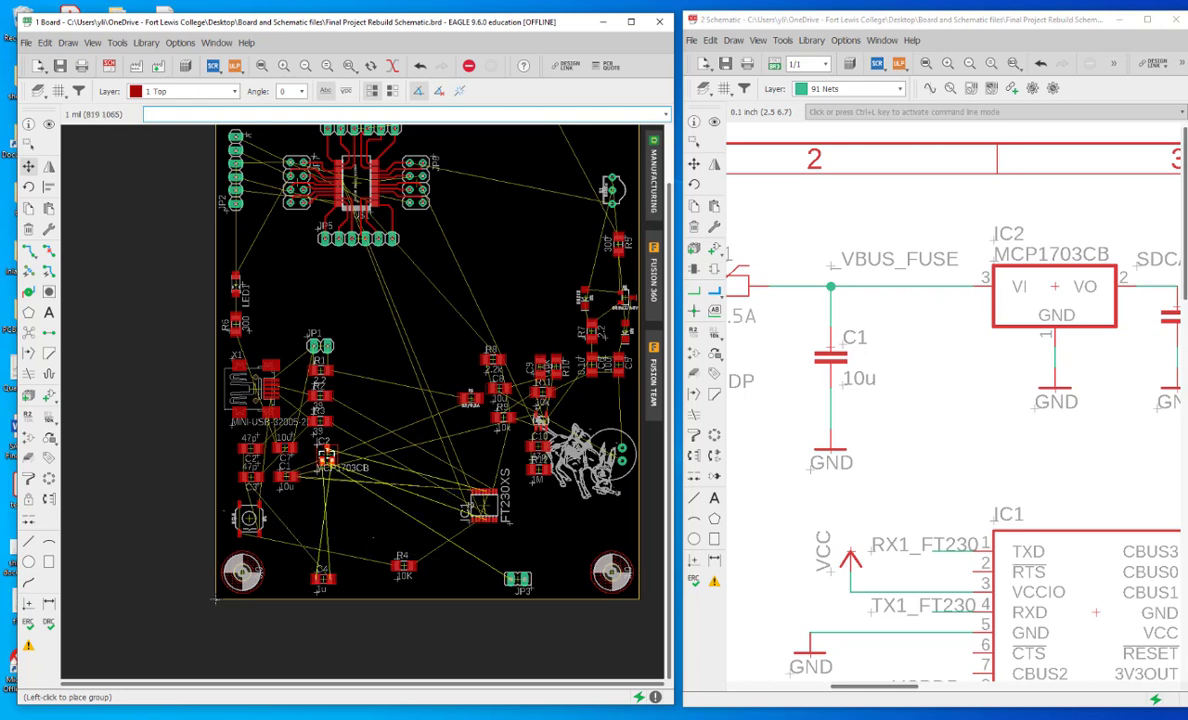
left_click(326, 455)
Step: Check capacitor C4 in the schematic, place it on the board just below IC2, and rotate it 180 degrees
scroll(870, 310, "down", 2)
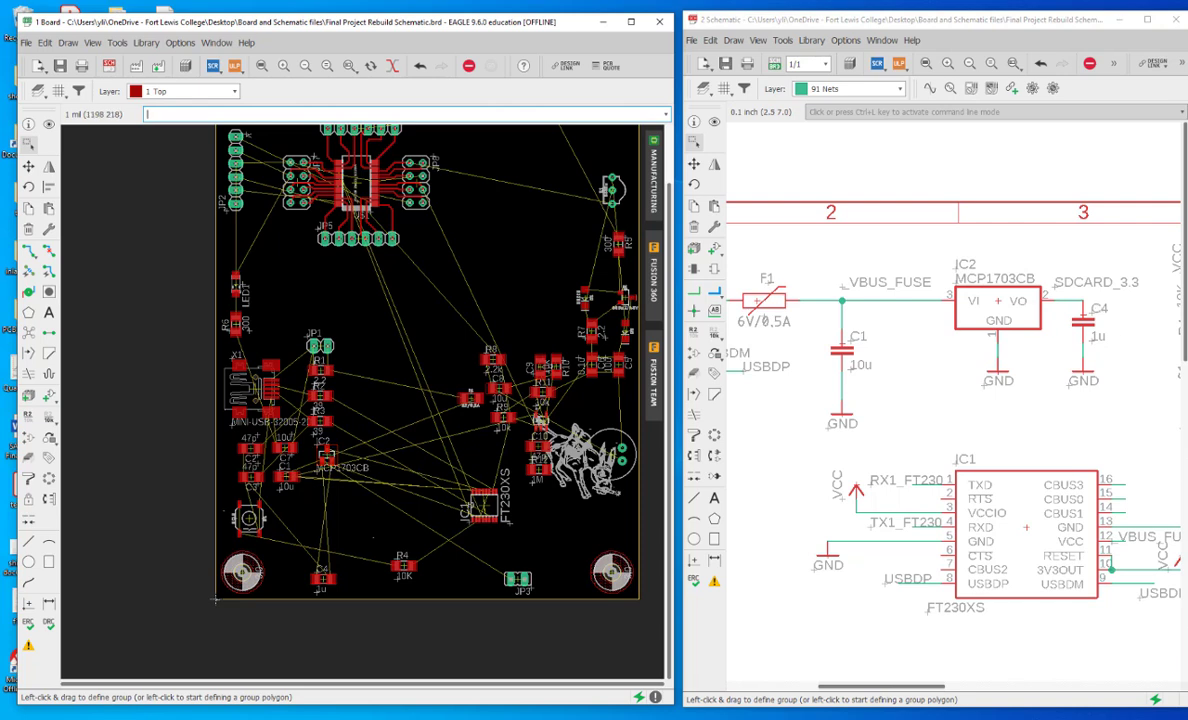
left_click(326, 579)
right_click(322, 515)
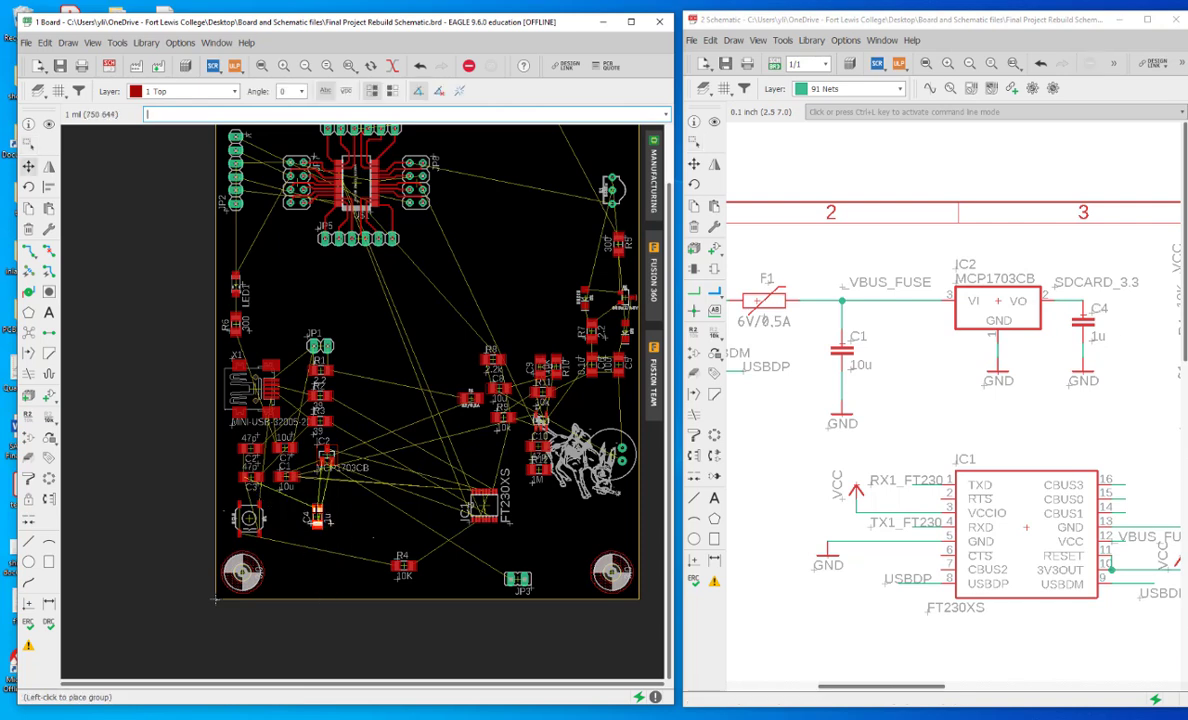
right_click(330, 517)
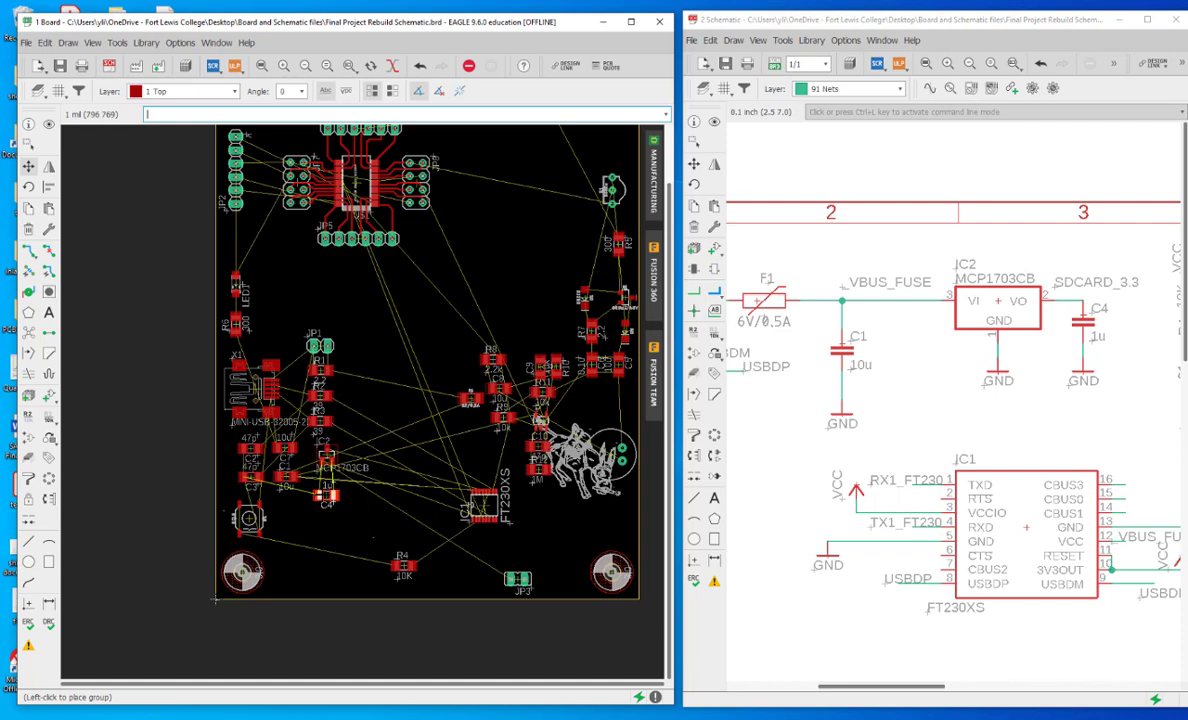
left_click(328, 493)
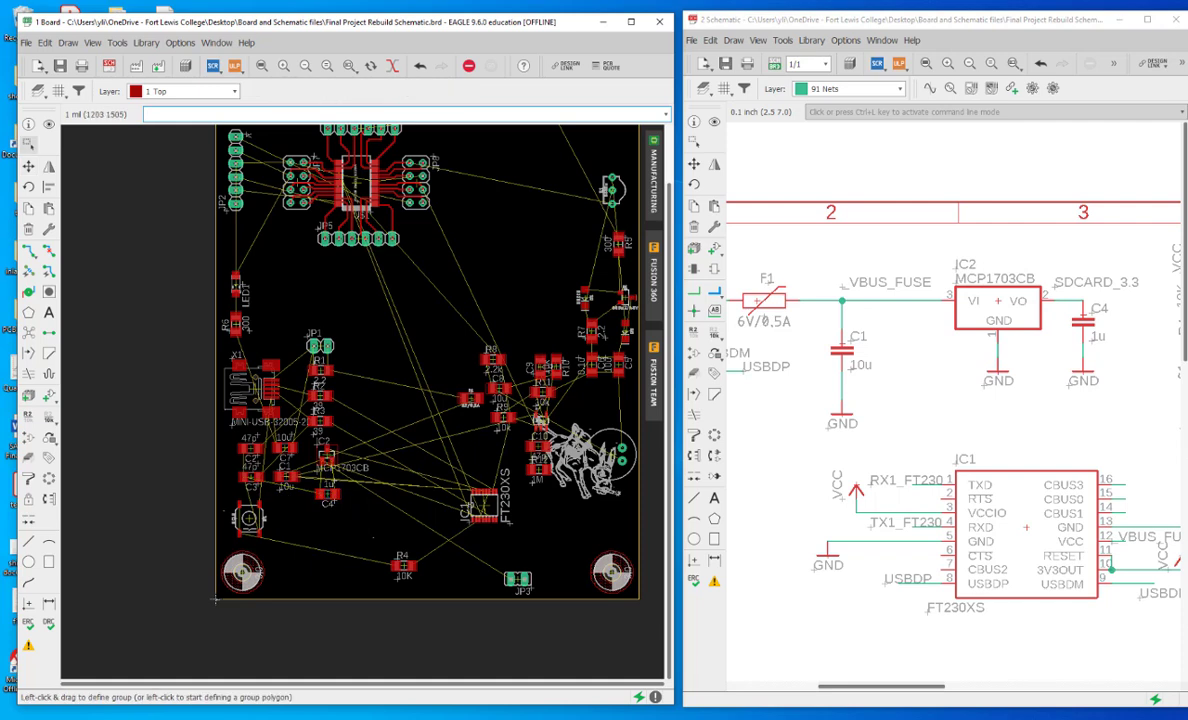
Step: Compare the board placement with the schematic's USB section and shift C4 slightly left beneath IC2
scroll(1058, 328, "down", 2)
scroll(983, 304, "up", 1)
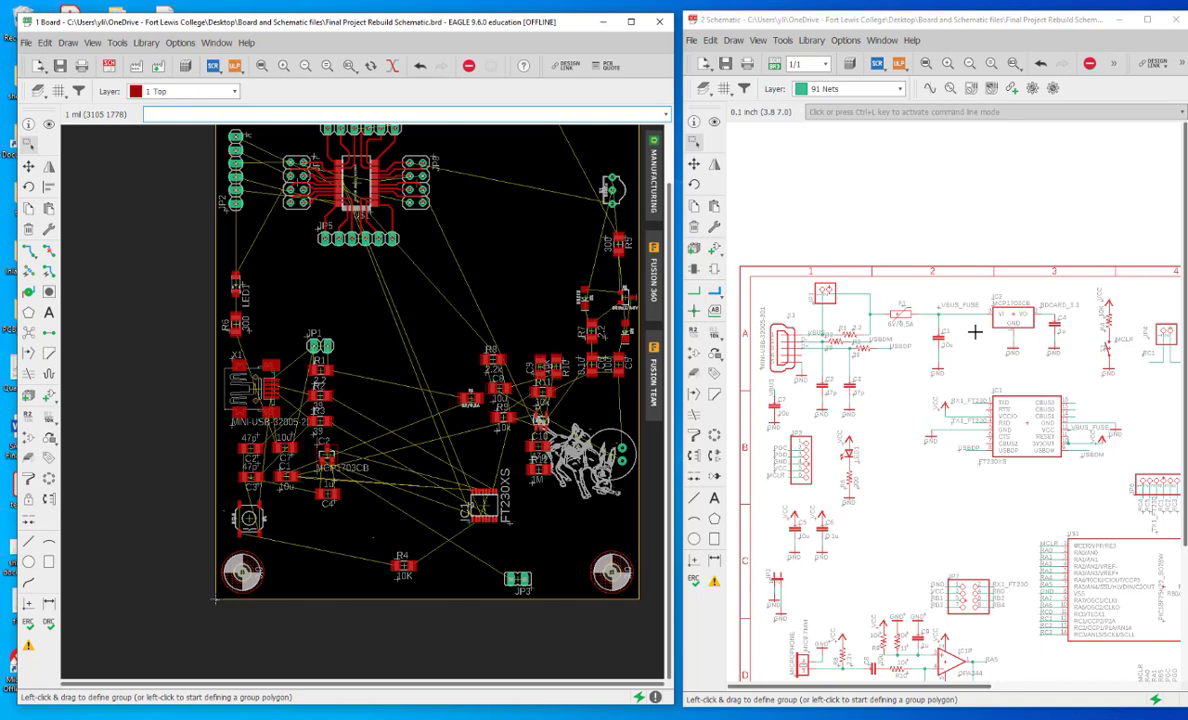
scroll(768, 415, "up", 3)
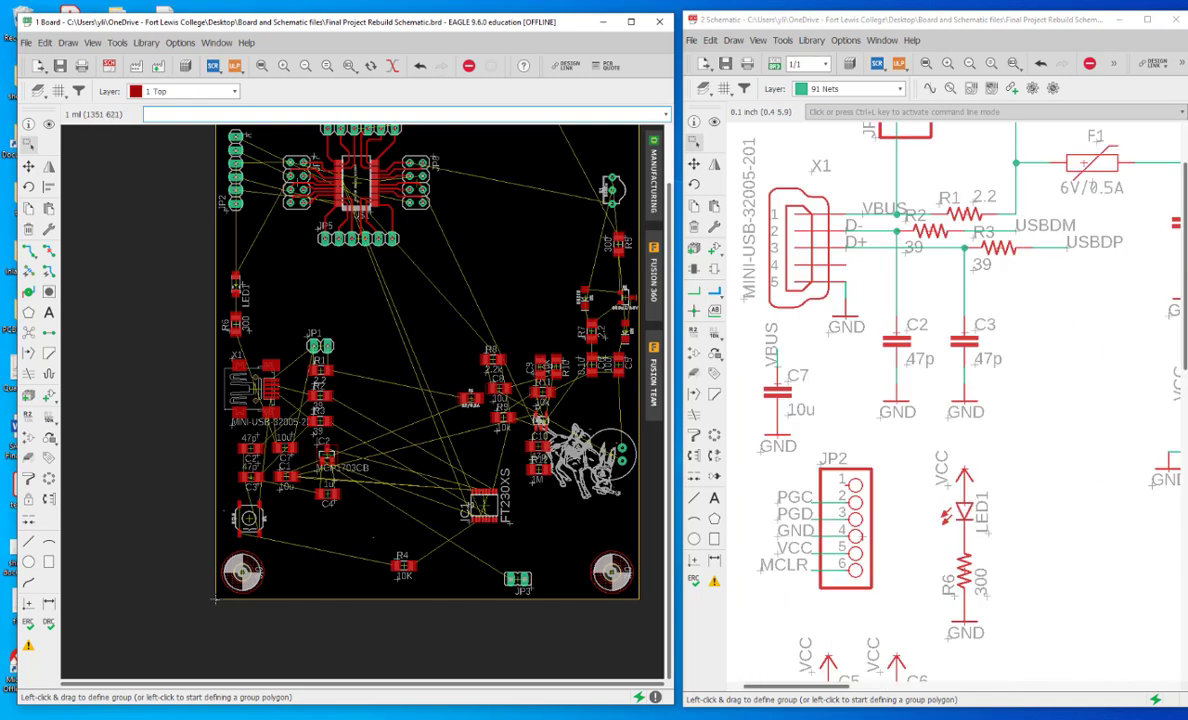
scroll(462, 365, "up", 1)
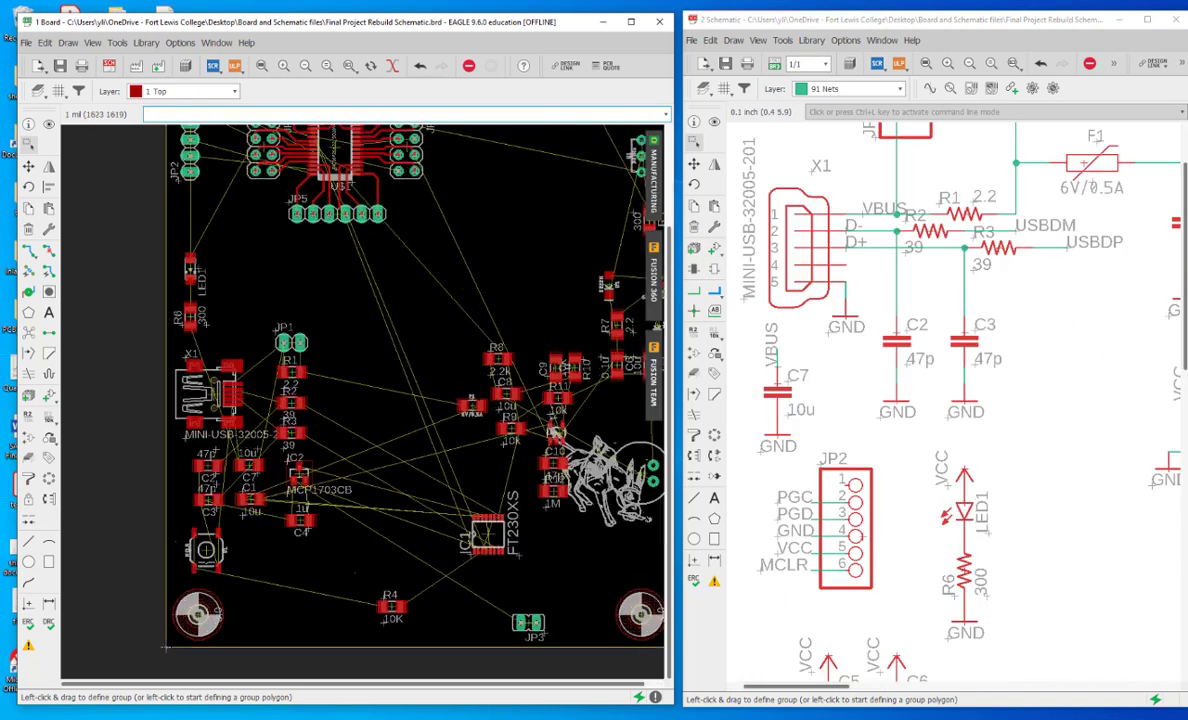
scroll(553, 432, "up", 1)
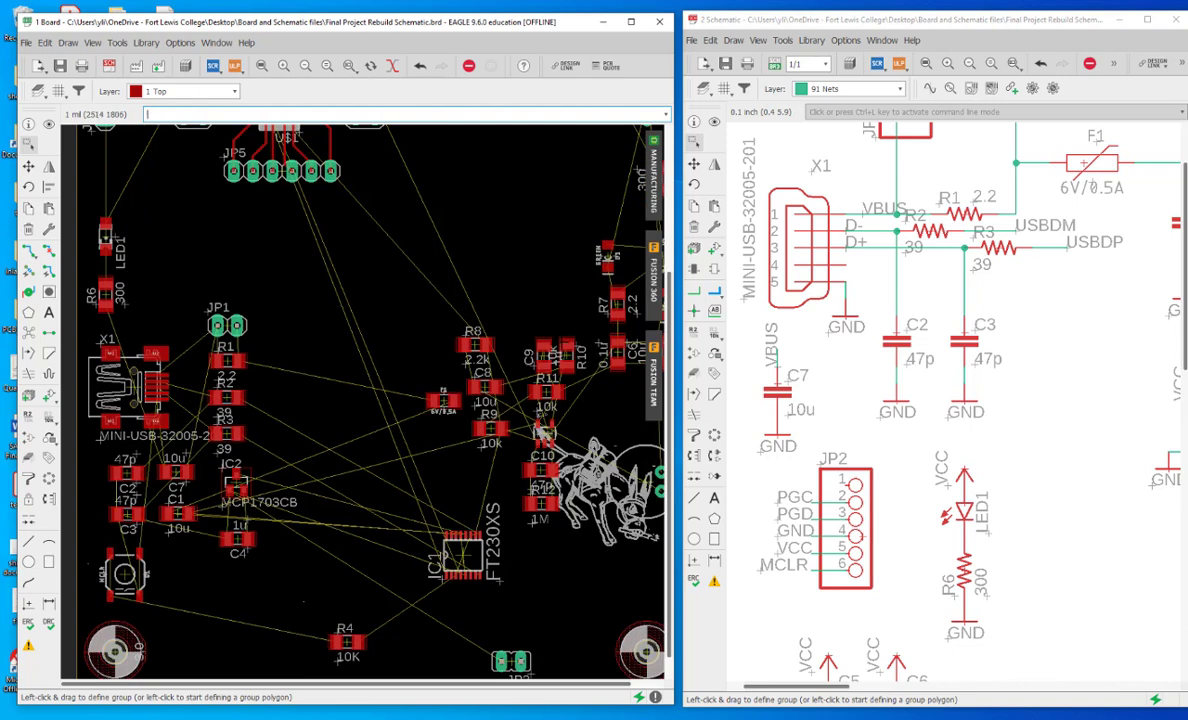
scroll(564, 504, "up", 4)
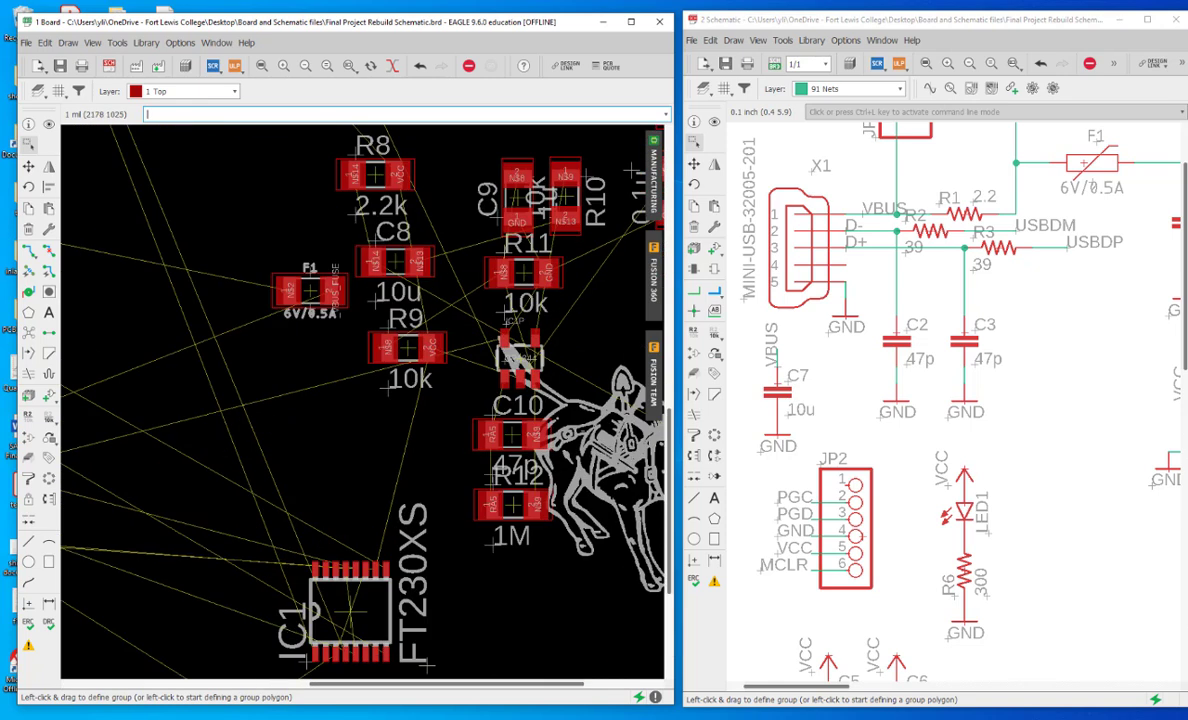
scroll(411, 468, "down", 6)
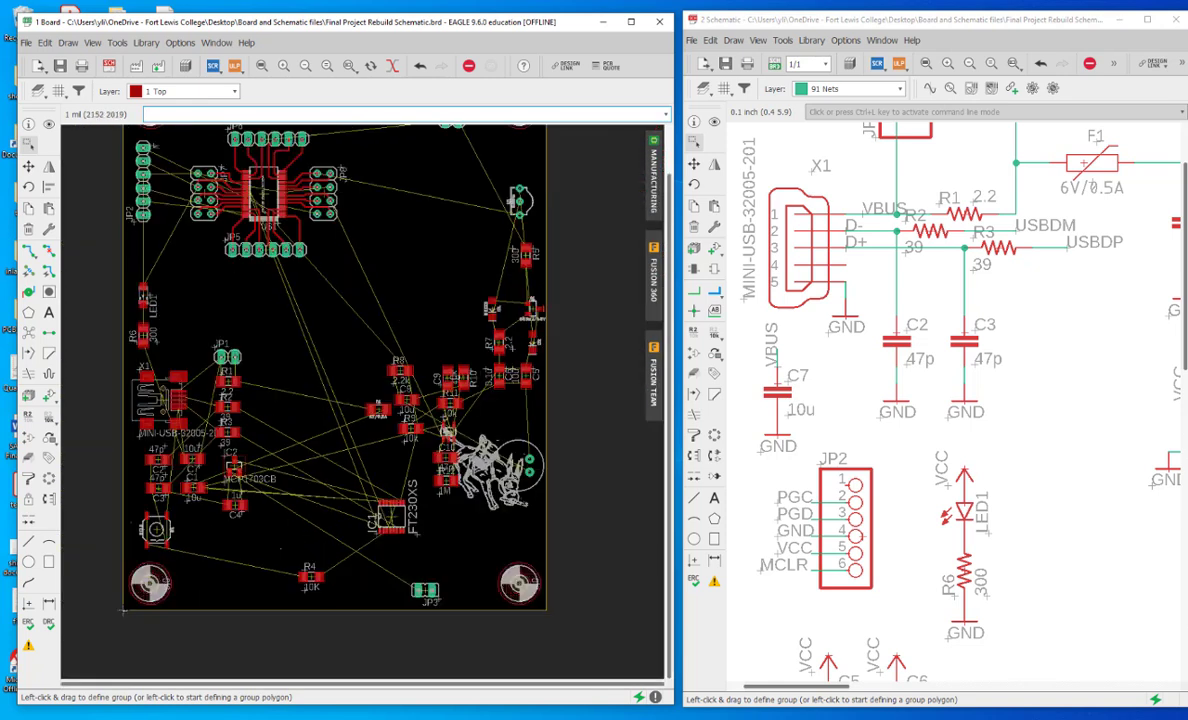
scroll(134, 488, "up", 3)
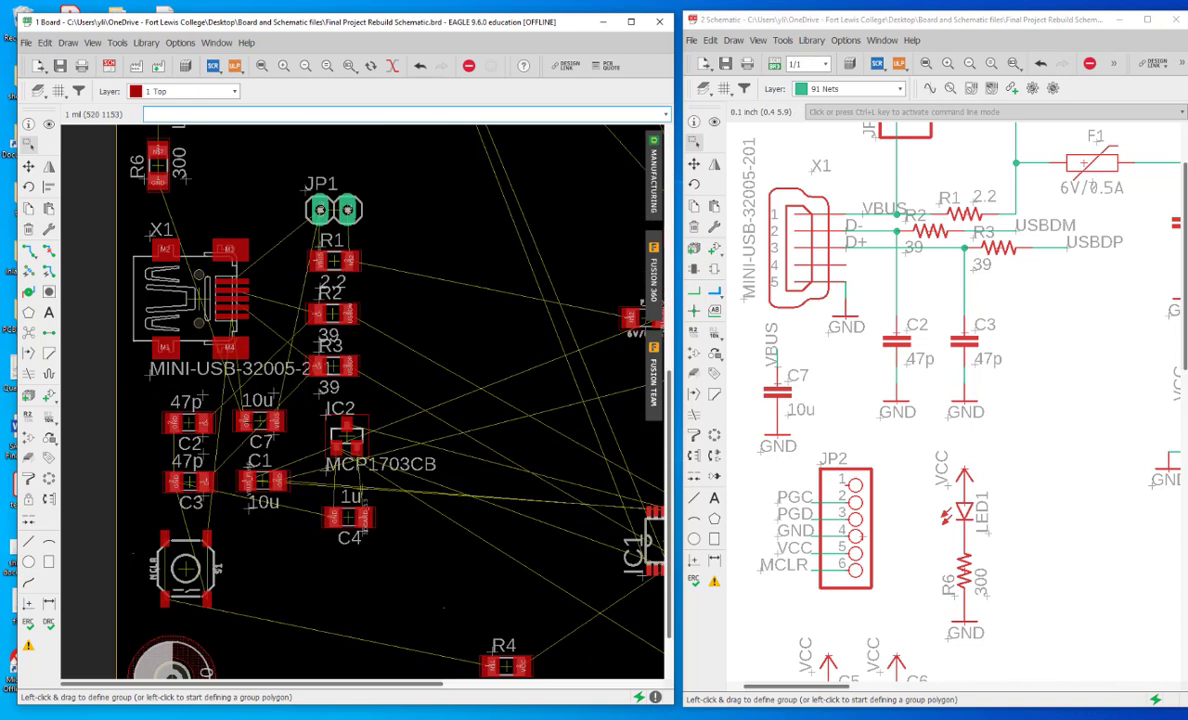
left_click_drag(350, 517, 345, 516)
scroll(463, 417, "down", 4)
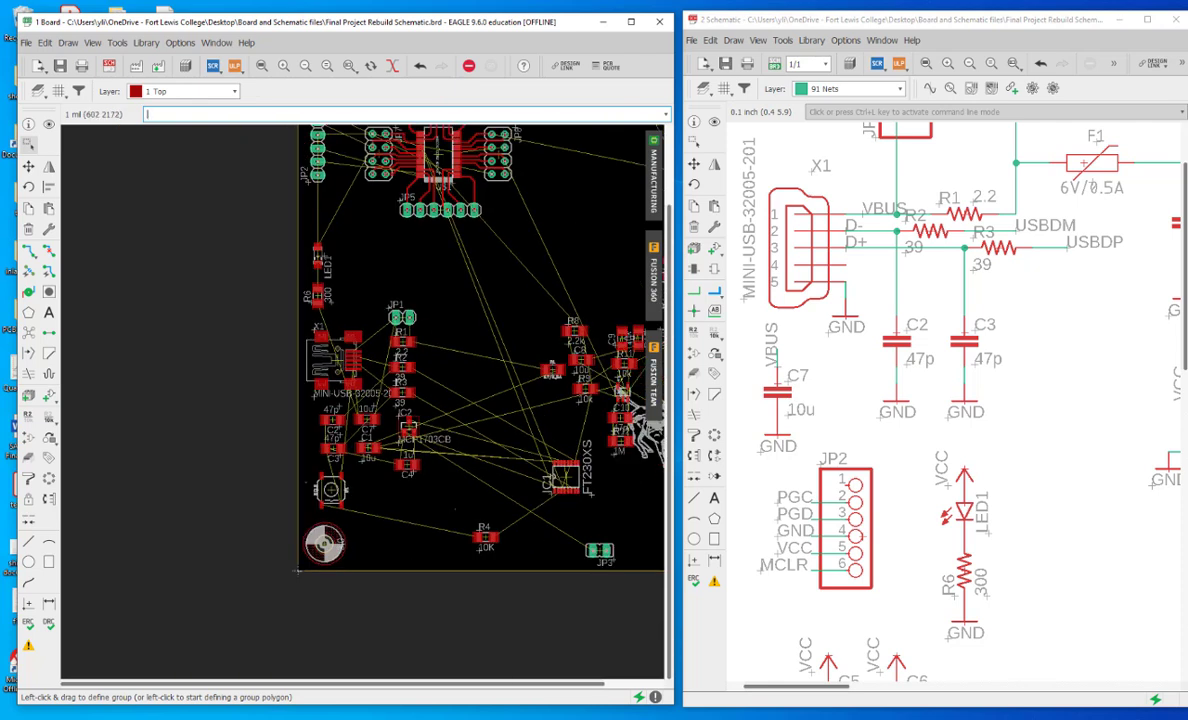
Step: Move resistor R6 above the mini-USB connector, left of JP1, and rotate it 180 degrees
scroll(384, 256, "up", 1)
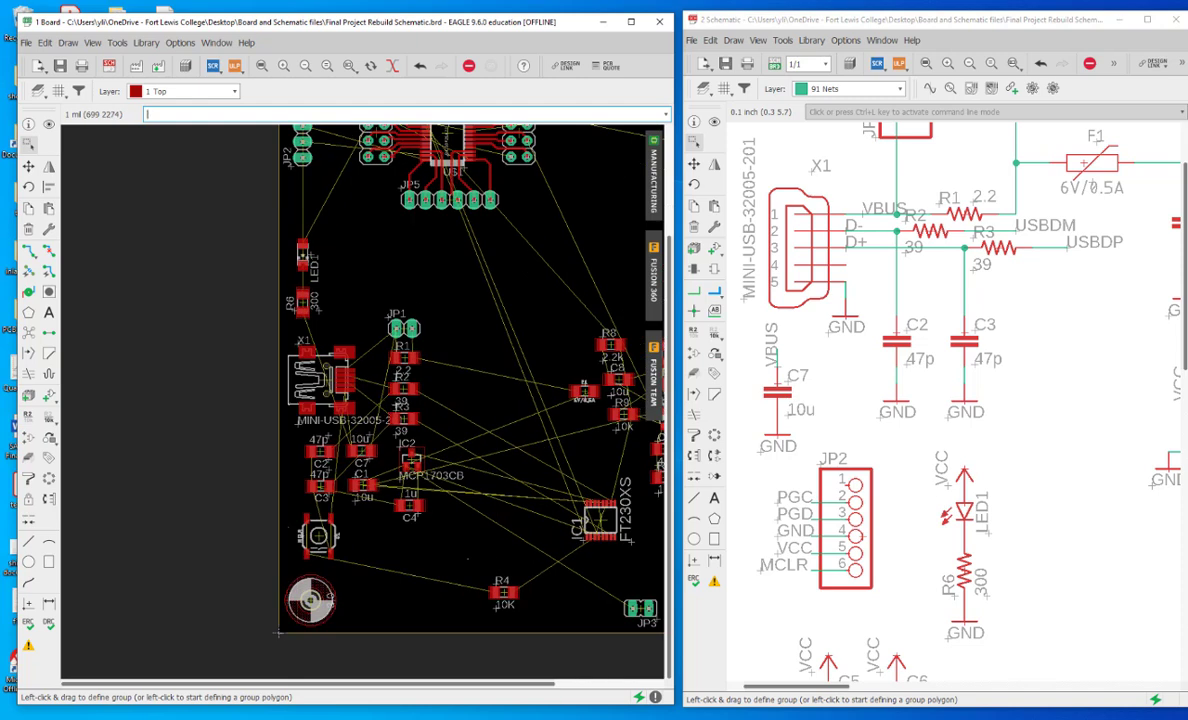
left_click(302, 303)
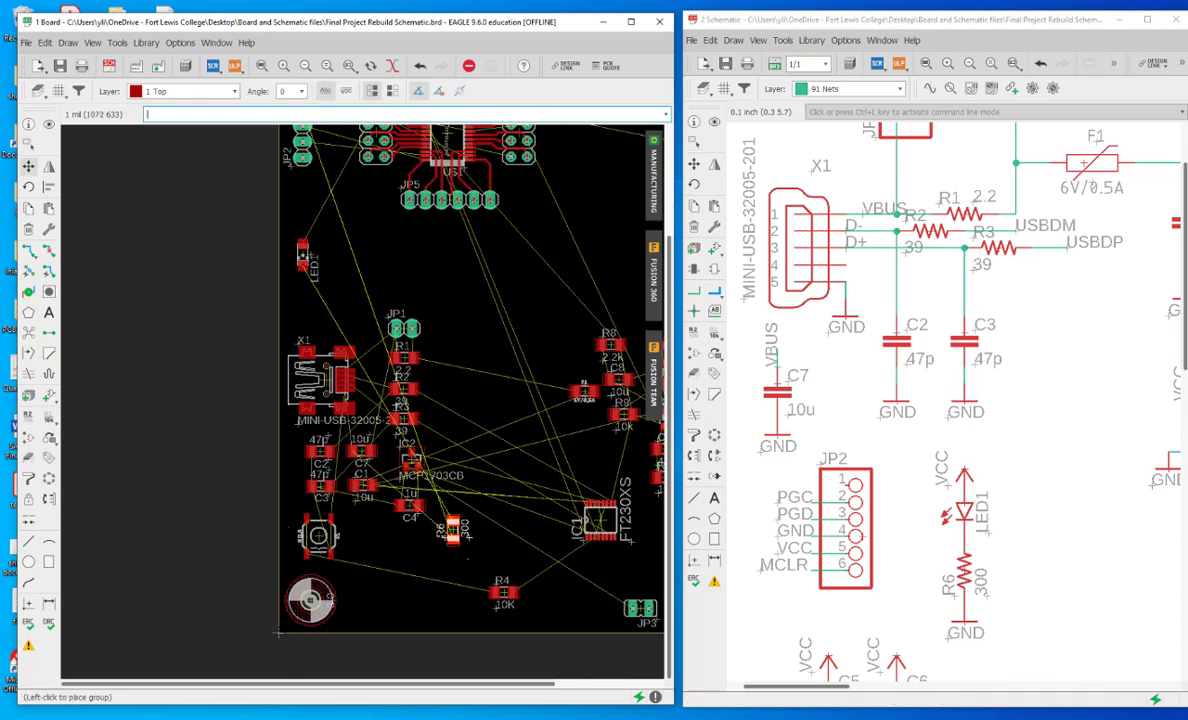
right_click(373, 543)
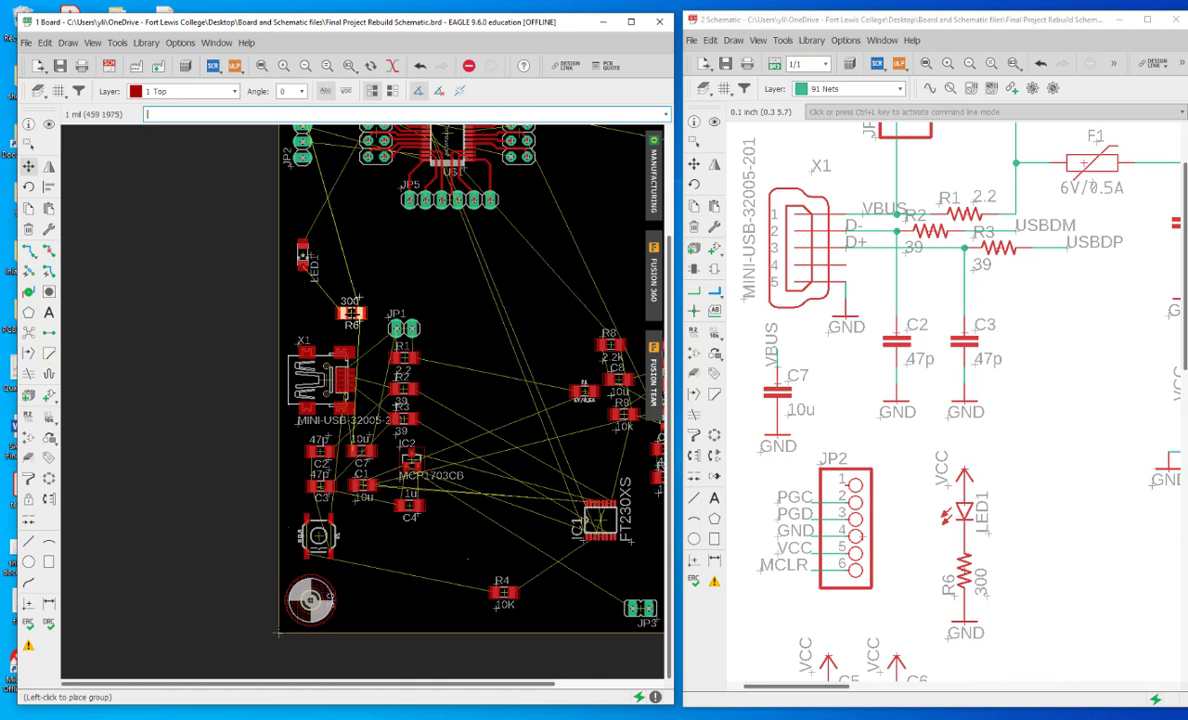
right_click(361, 312)
left_click(365, 308)
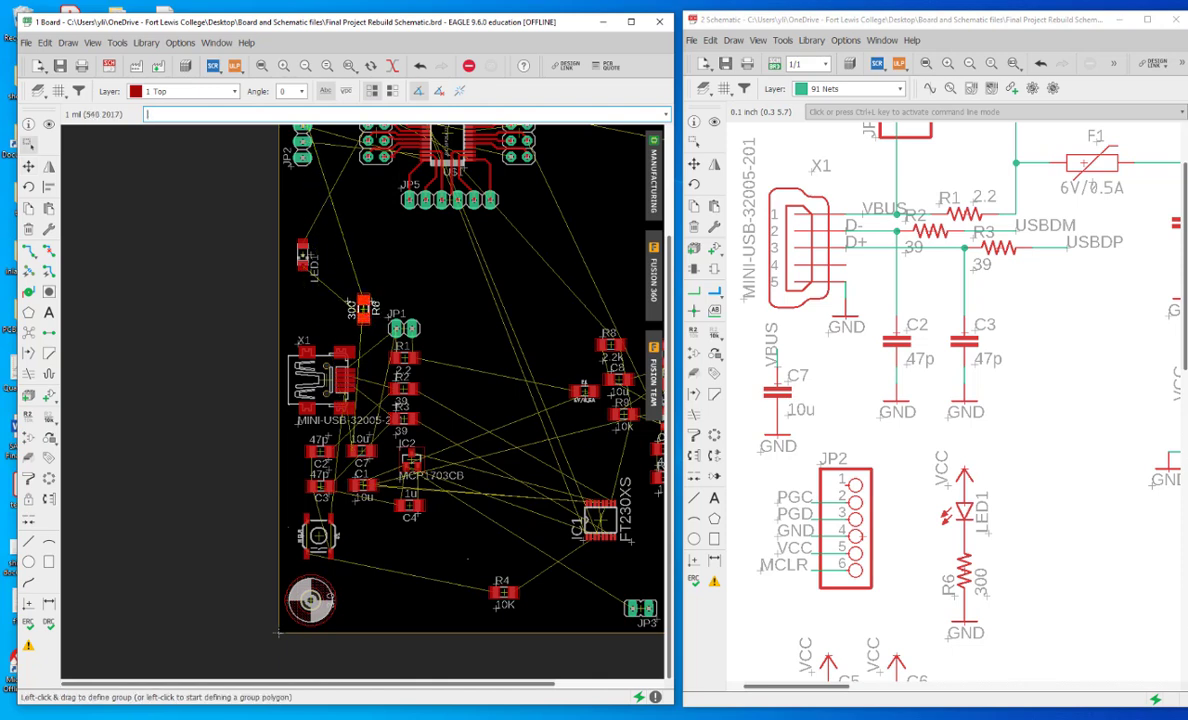
Step: Place LED1 vertically above the mini-USB connector, directly left of R6, keeping its original orientation
left_click(303, 254)
right_click(319, 282)
right_click(320, 282)
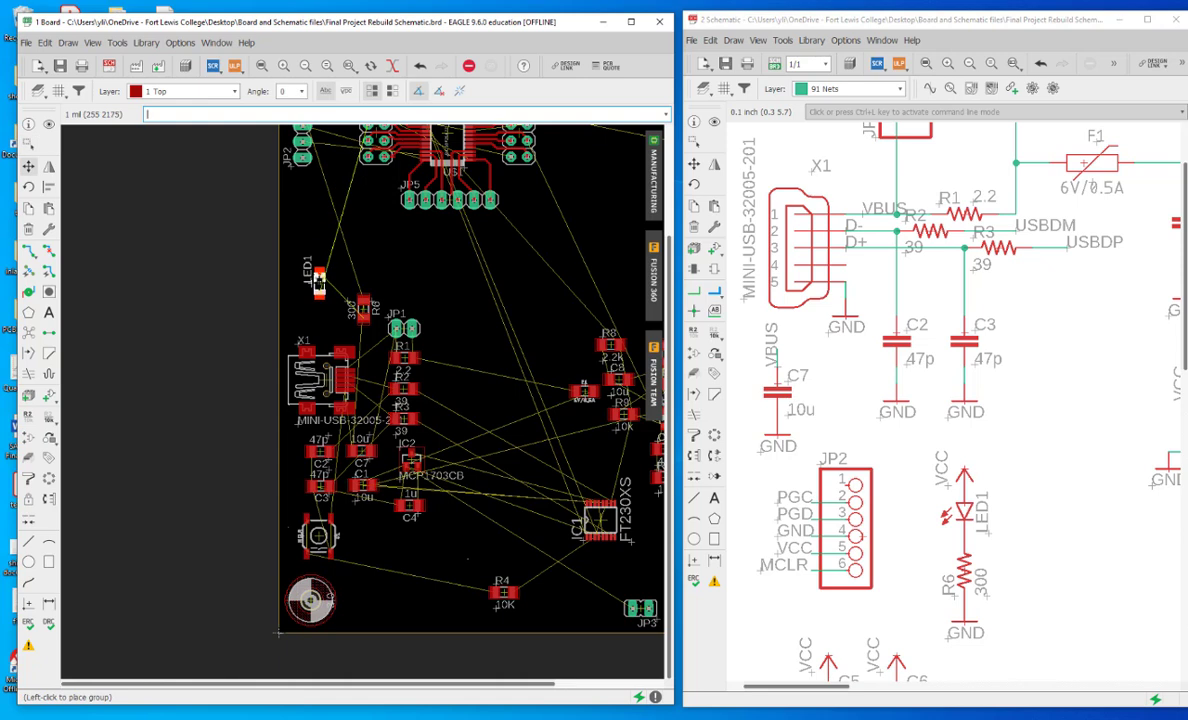
right_click(325, 305)
right_click(325, 305)
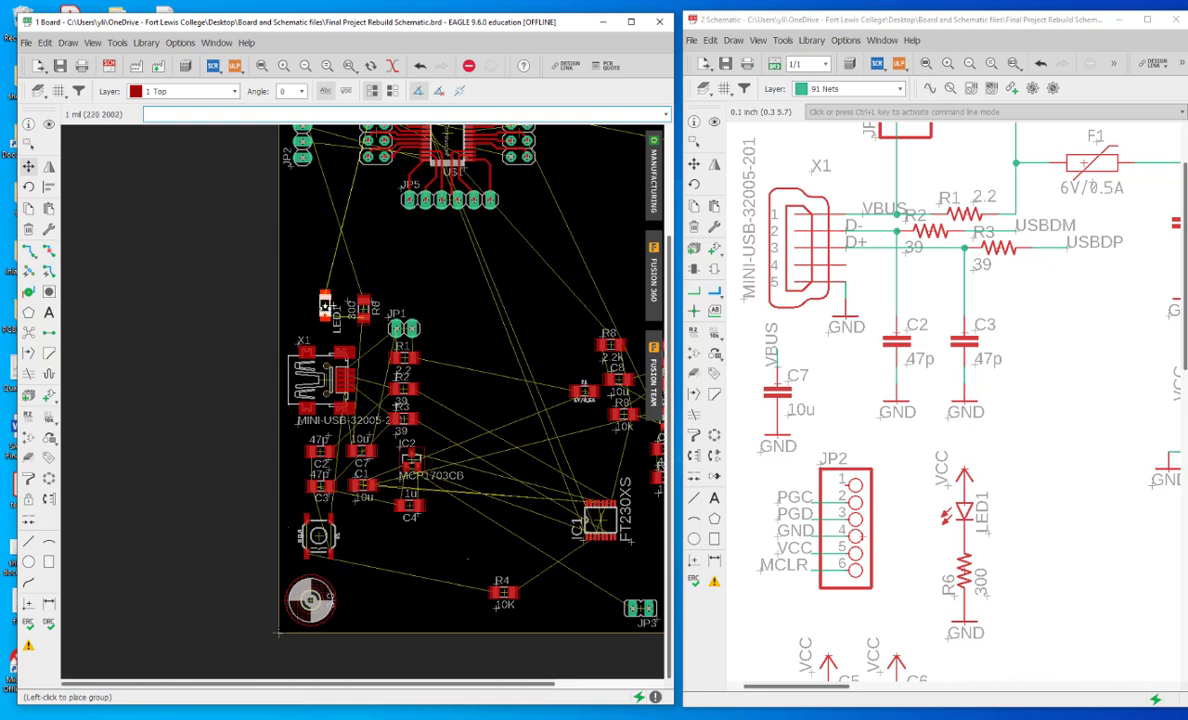
left_click(316, 307)
left_click(316, 307)
left_click(316, 307)
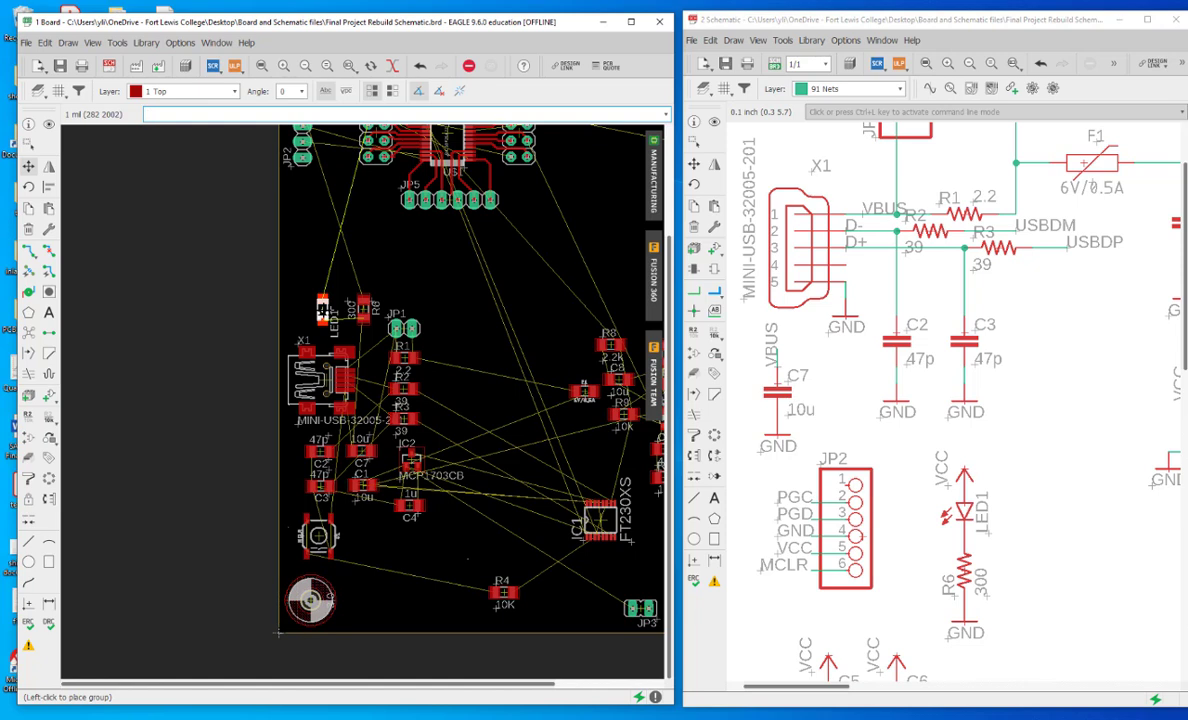
left_click(322, 310)
Step: Select the whole USB and power-supply group, including LED1, R6 and the MCLR switch, and move it up the board
scroll(459, 284, "down", 2)
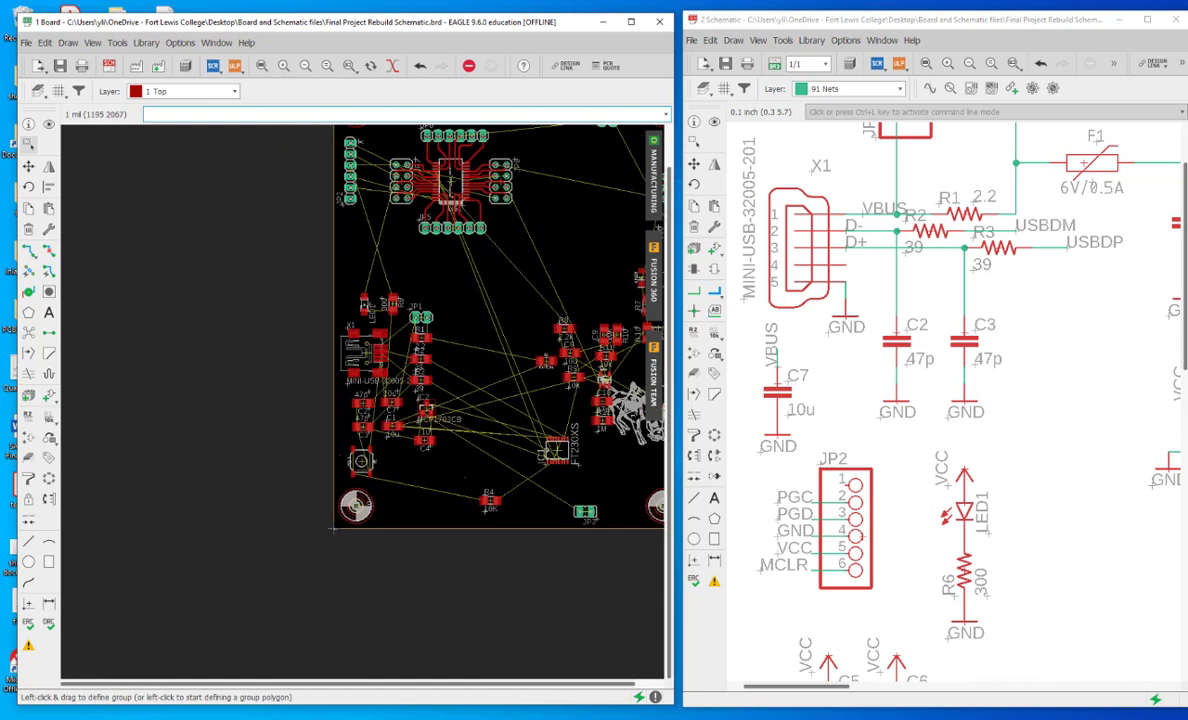
left_click_drag(425, 252, 320, 446)
left_click_drag(366, 352, 373, 306)
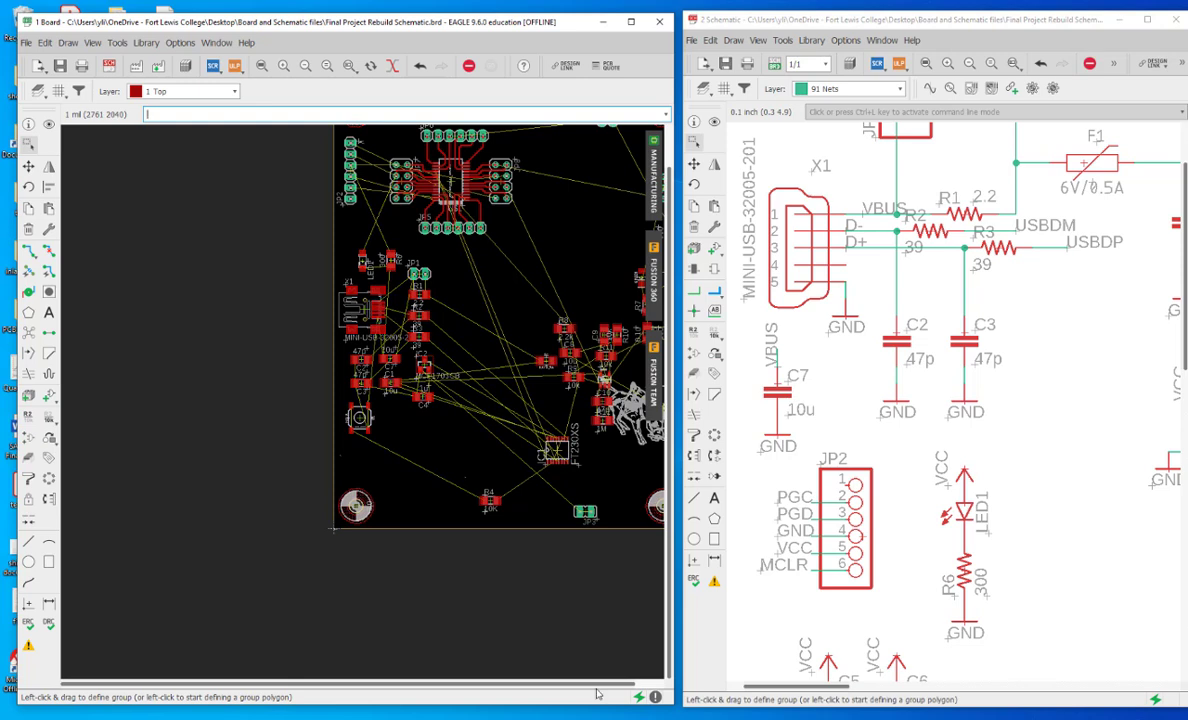
Step: Switch to Chrome and consult the Proj page for reference
left_click(346, 719)
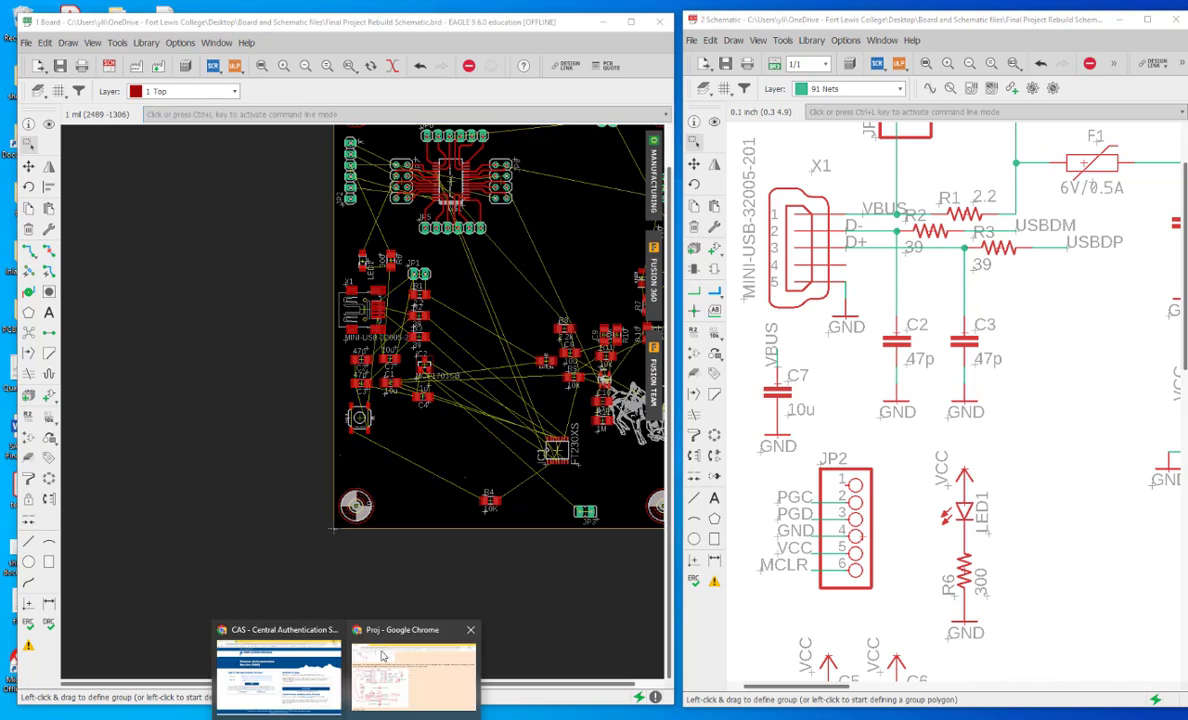
left_click(436, 668)
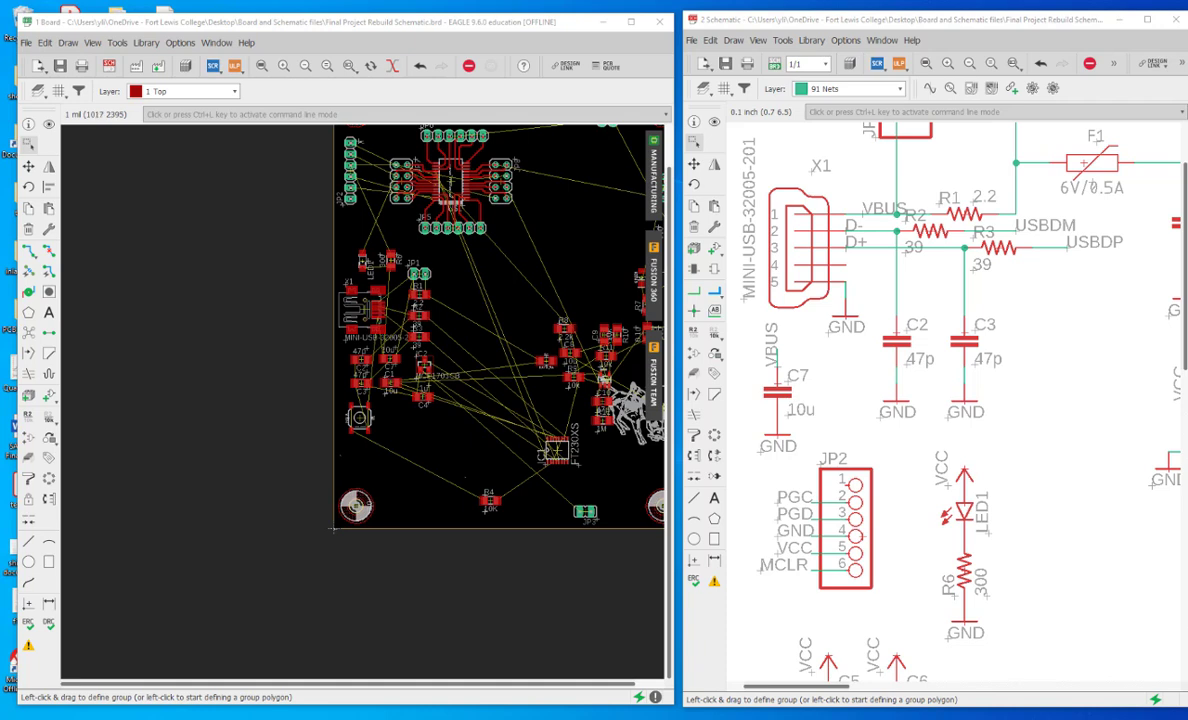
Step: Select JP1, R1, R2 and R3 as a group and shift them slightly right, away from the mini-USB connector
left_click(420, 337)
left_click_drag(441, 258, 402, 341)
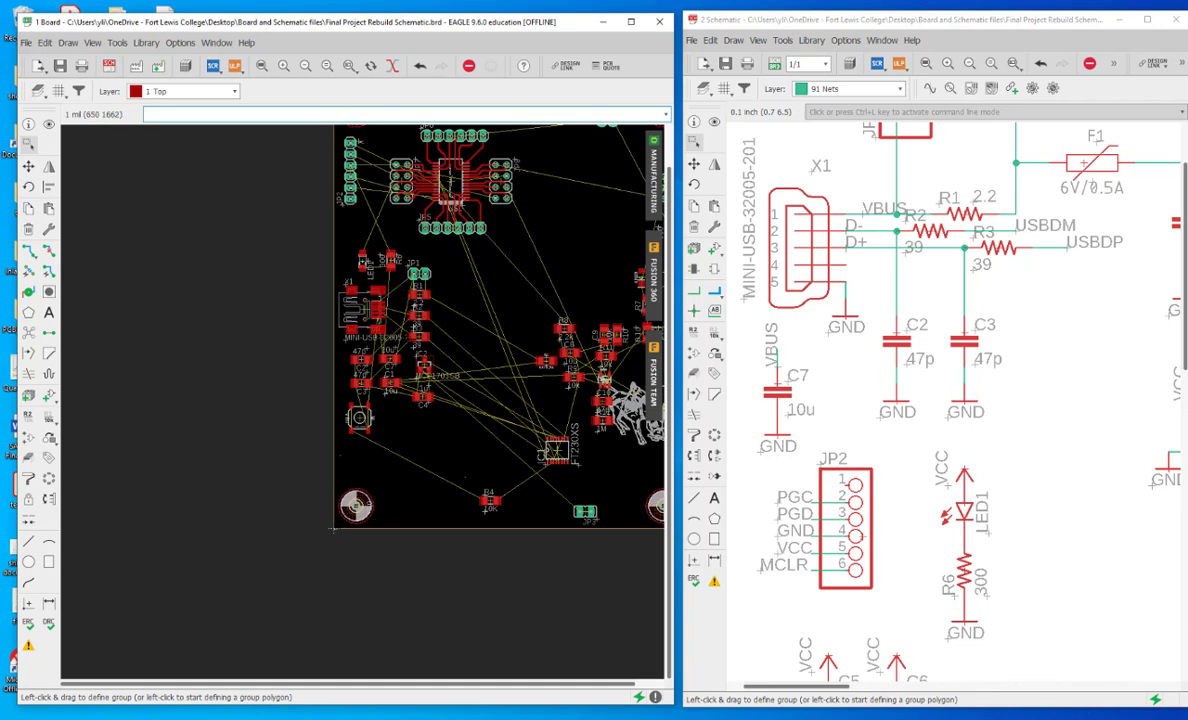
left_click(419, 317)
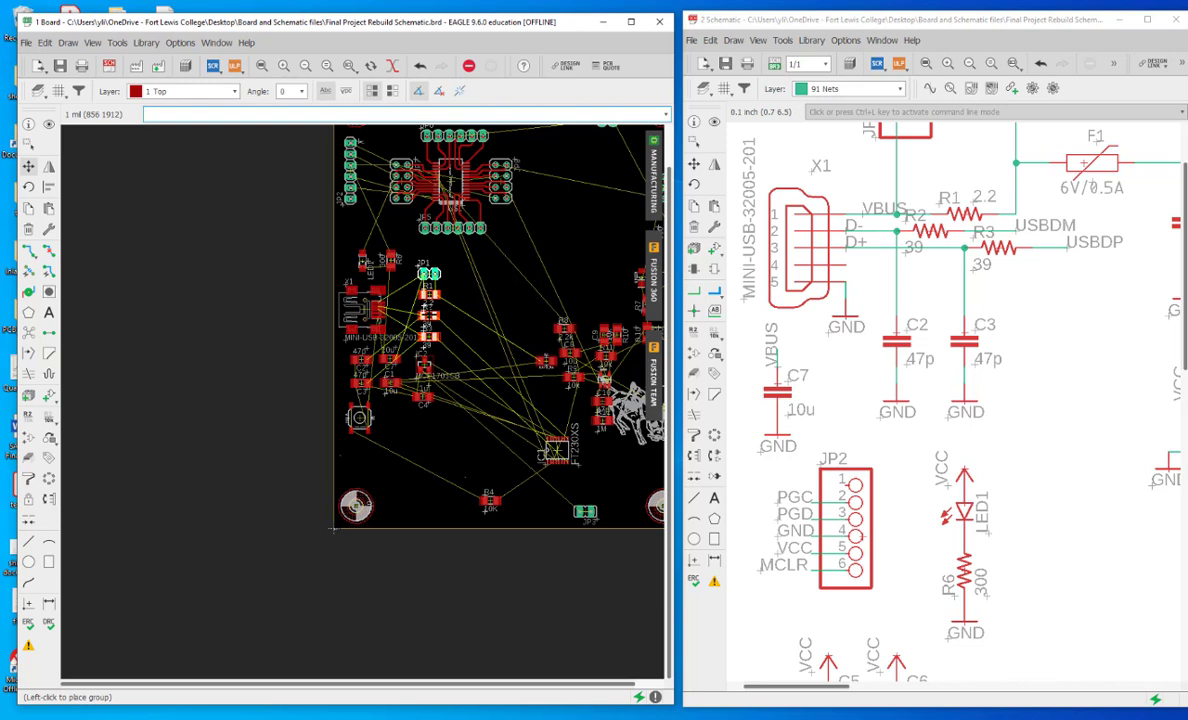
left_click(427, 318)
Step: Select IC2 and C4 together and shift them slightly right to line up under resistors R1 to R3
left_click_drag(414, 424, 445, 351)
left_click(425, 366)
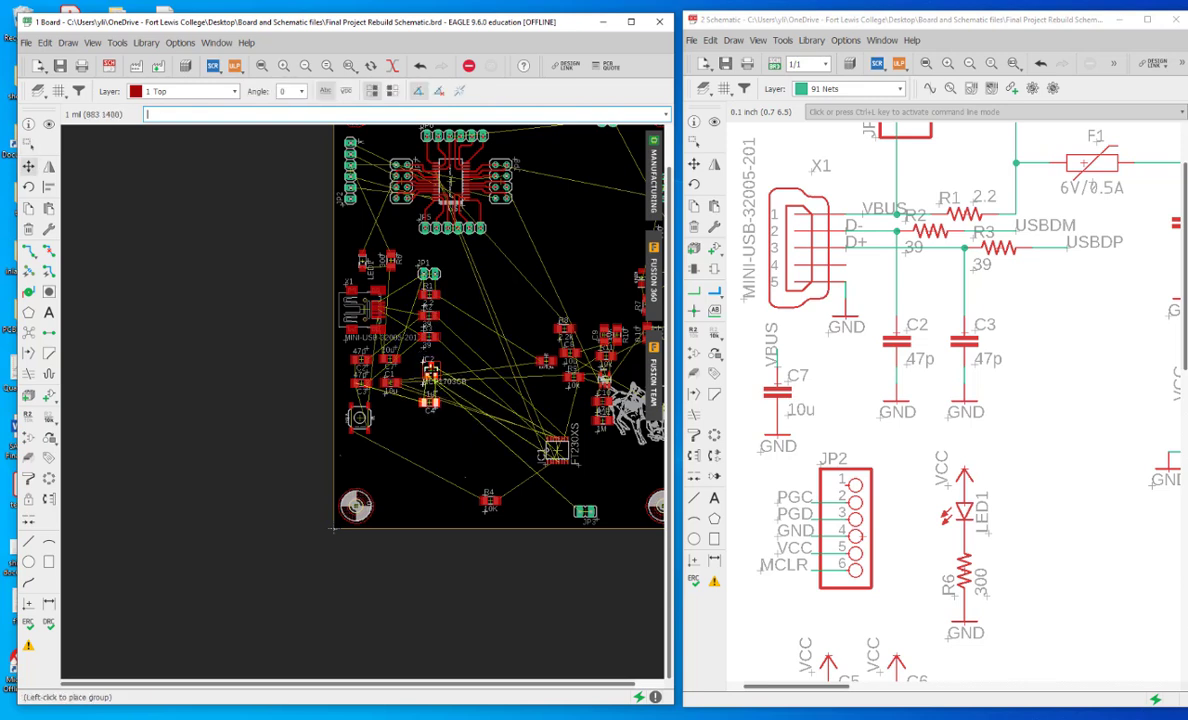
key("Escape")
Step: Select capacitors C7 and C1 together and shift them slightly right, between the C2/C3 pair and IC2
left_click_drag(406, 409, 375, 346)
left_click(389, 358)
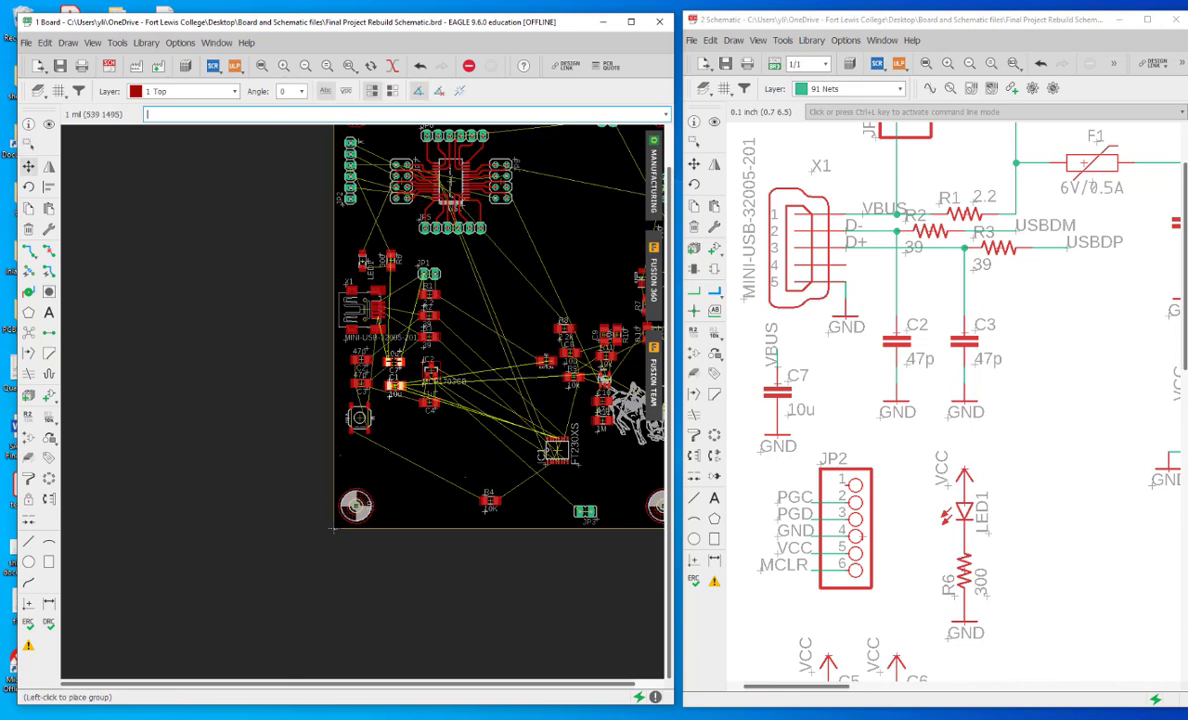
left_click(395, 363)
left_click(474, 291)
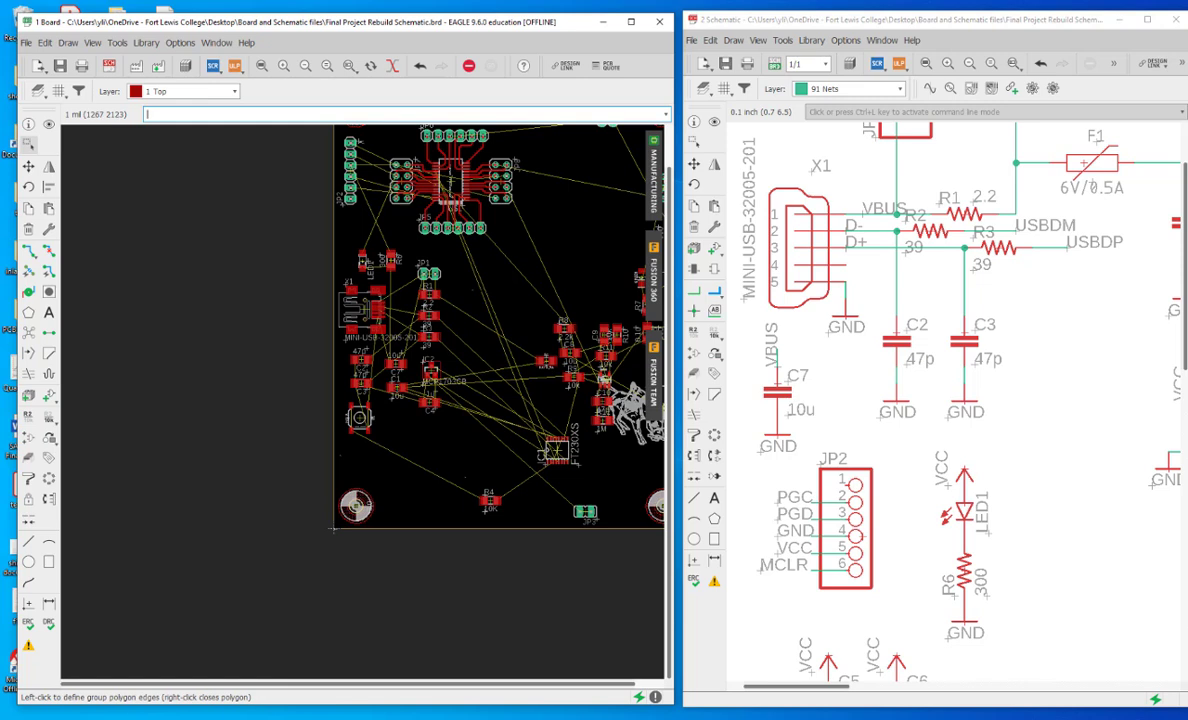
Step: Check IC1's connections in the schematic and move IC1 on the board toward the power-supply group, lower right of C4
scroll(300, 345, "down", 5)
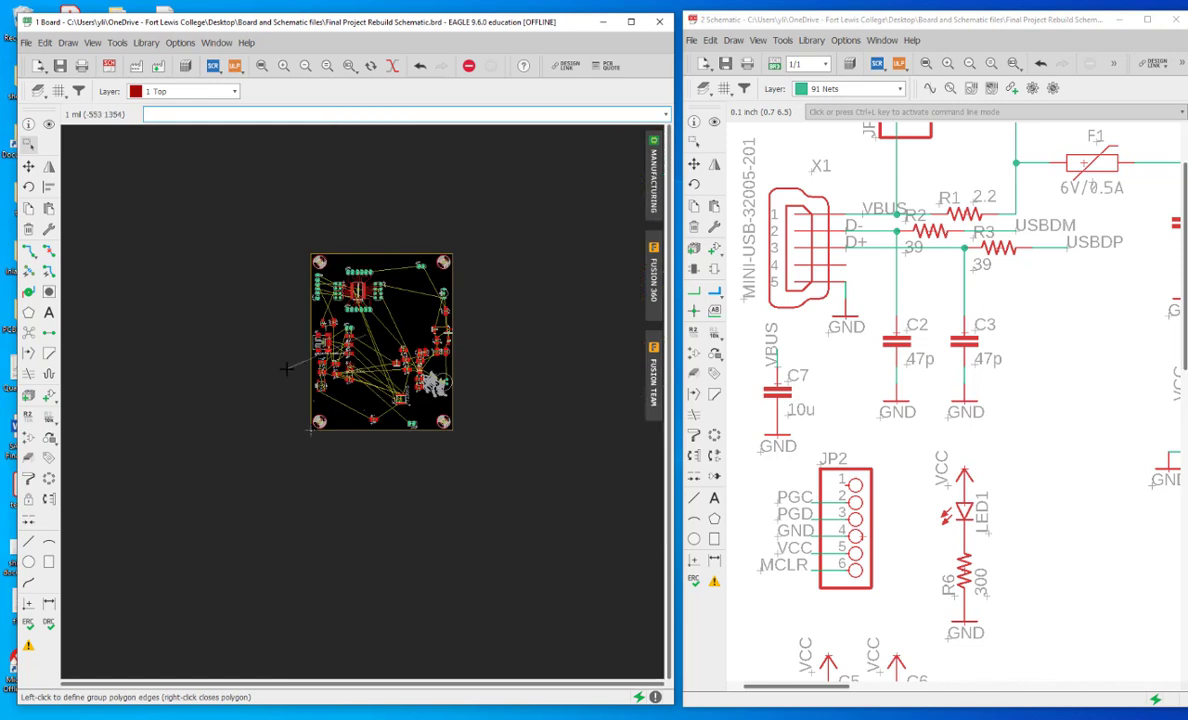
scroll(309, 430, "up", 3)
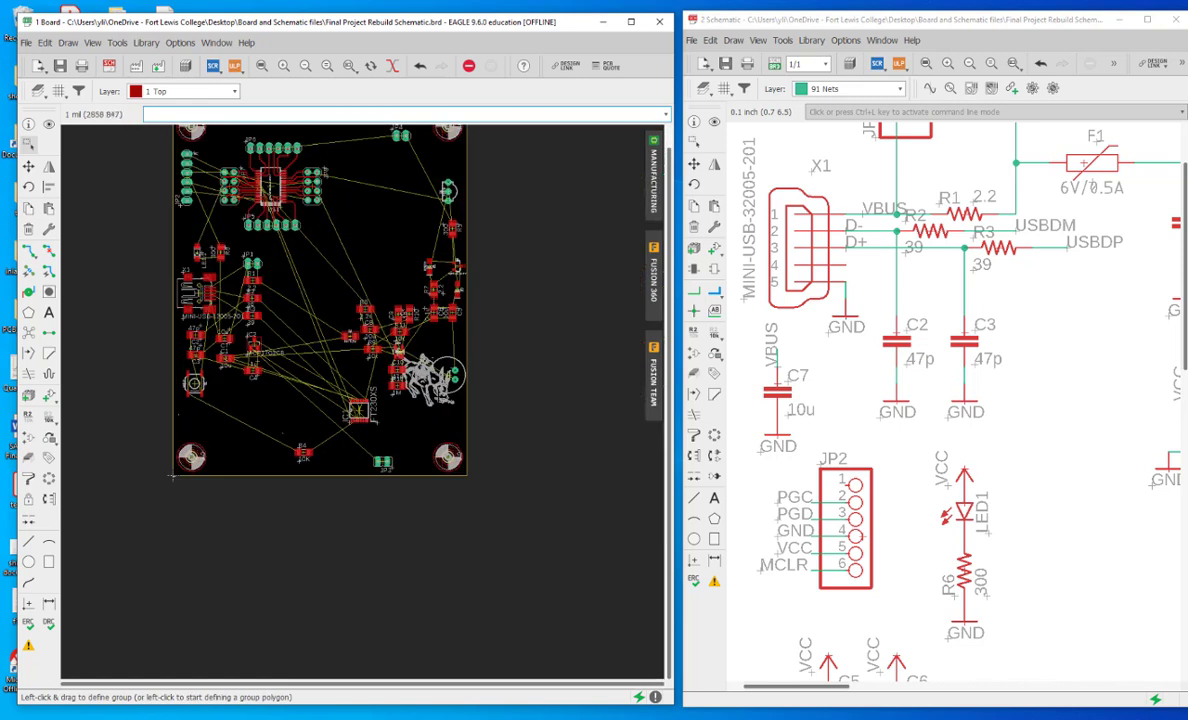
scroll(172, 476, "down", 2)
scroll(110, 532, "up", 3)
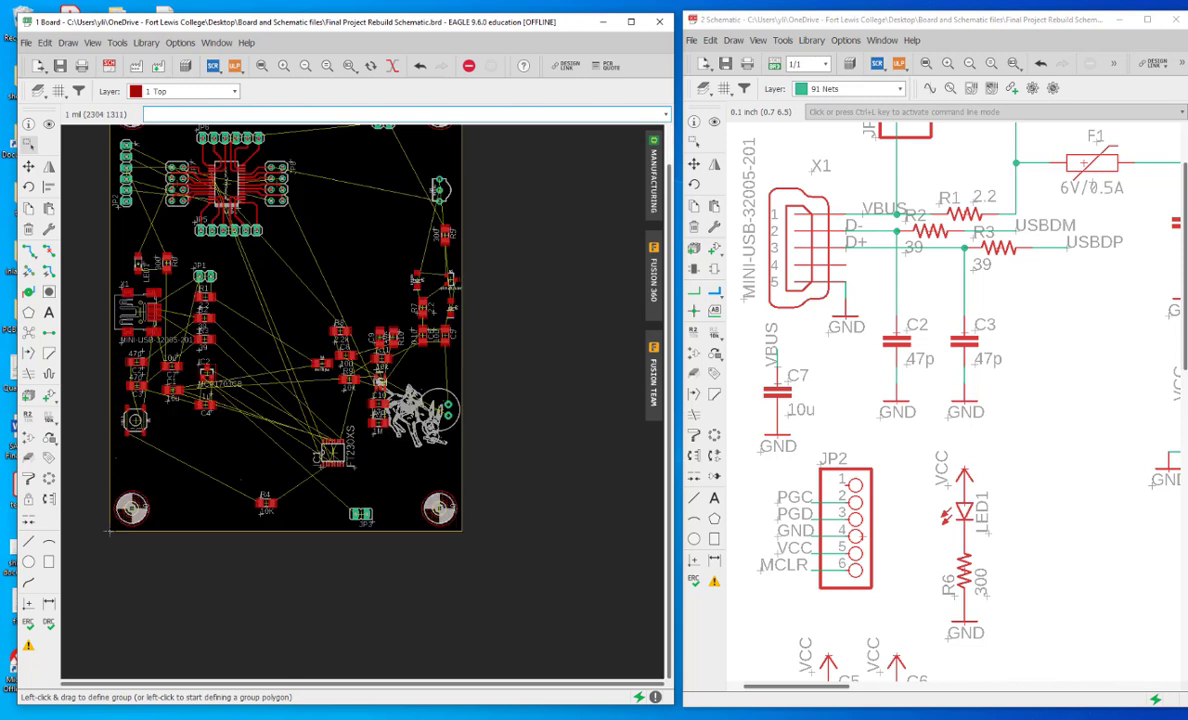
scroll(750, 406, "down", 5)
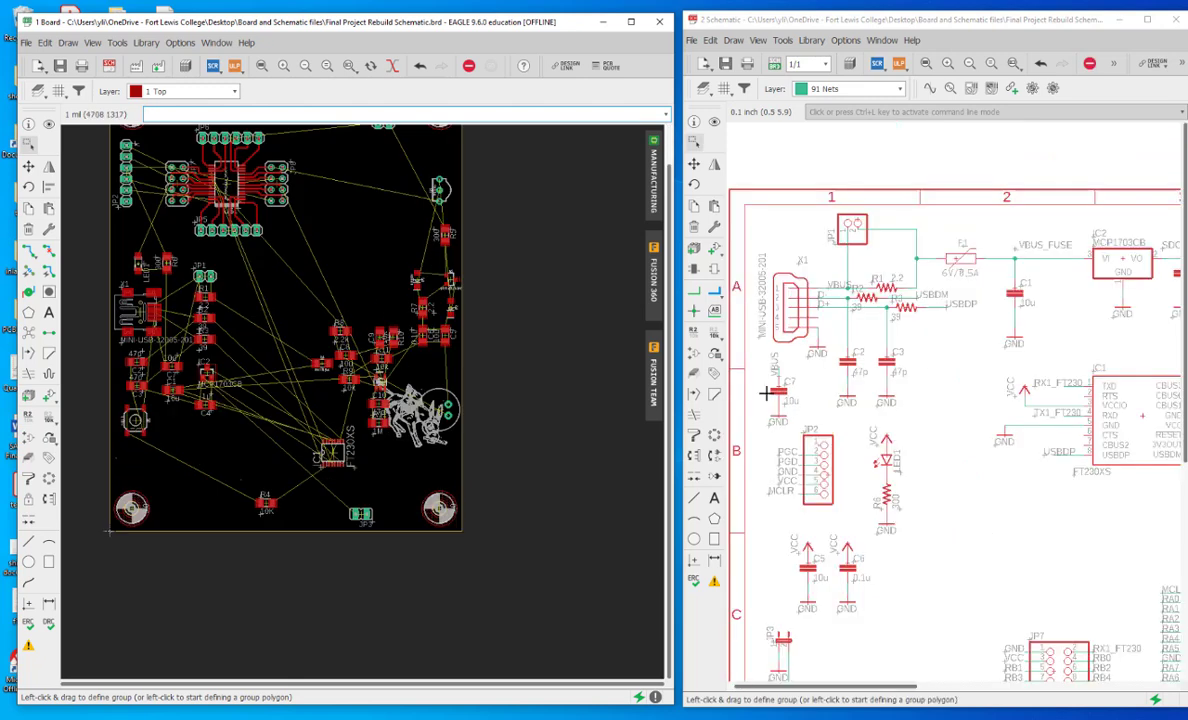
scroll(1013, 403, "up", 4)
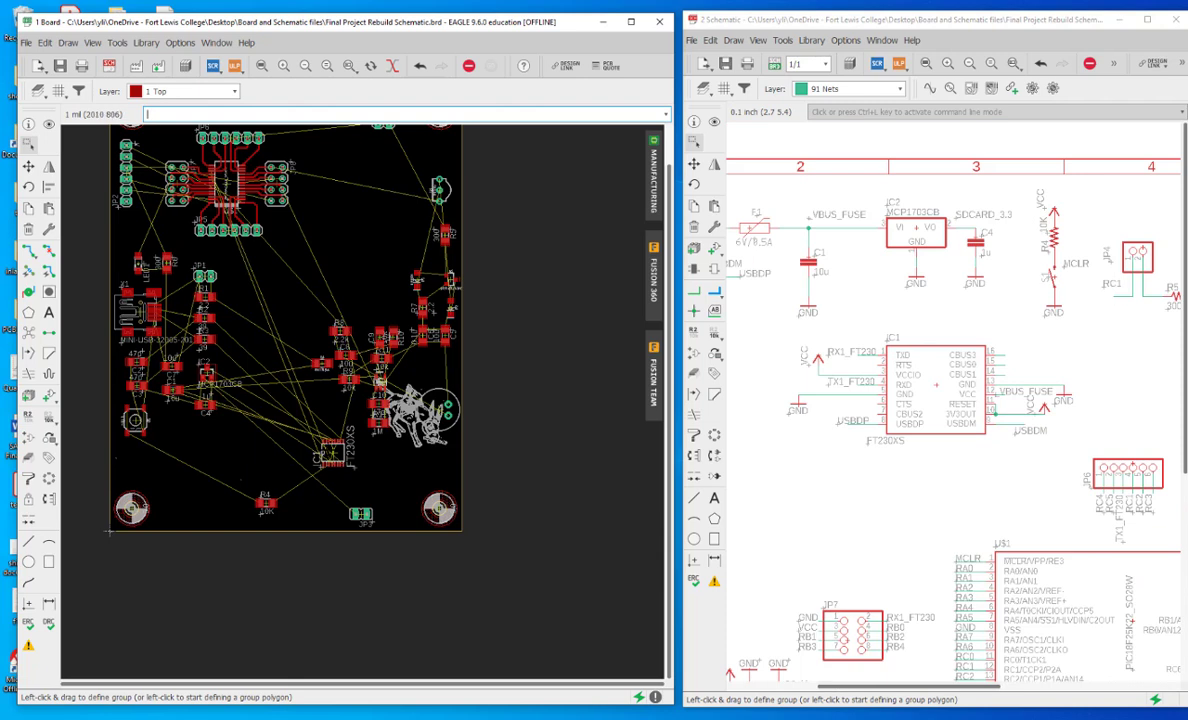
left_click_drag(337, 453, 173, 452)
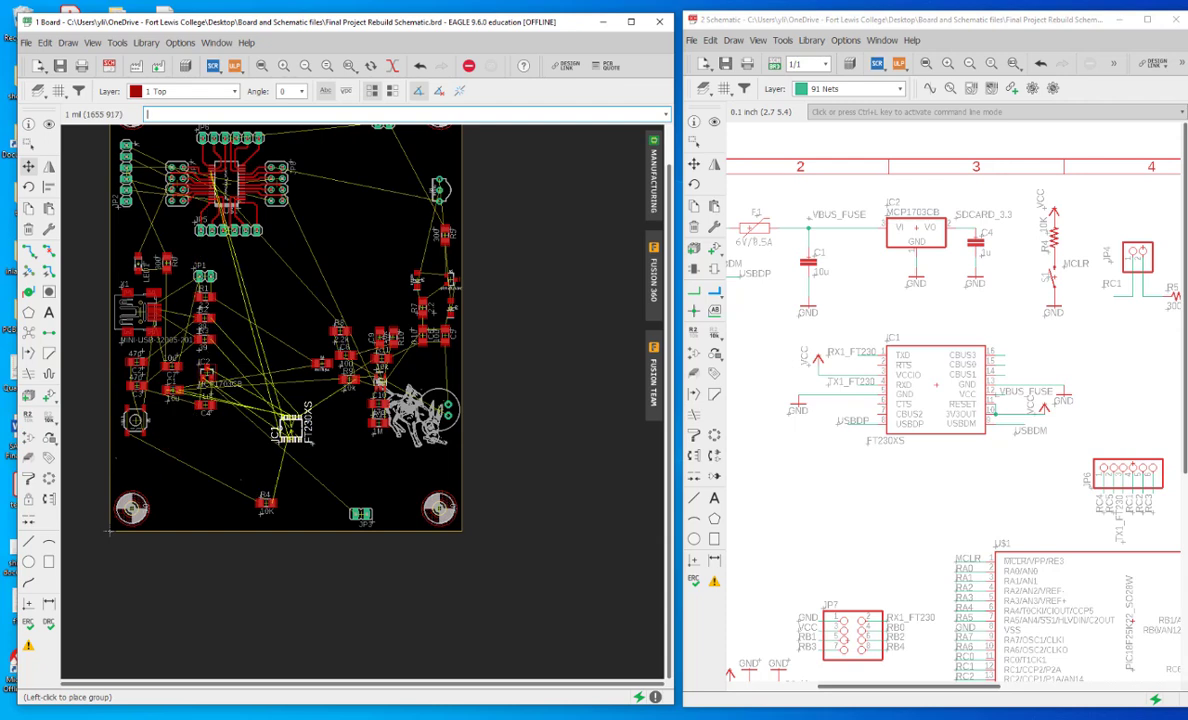
left_click(290, 428)
Step: Shift the column from JP1 to C4 slightly up and place IC1 directly below C4
left_click_drag(239, 427, 205, 260)
left_click_drag(291, 428, 234, 433)
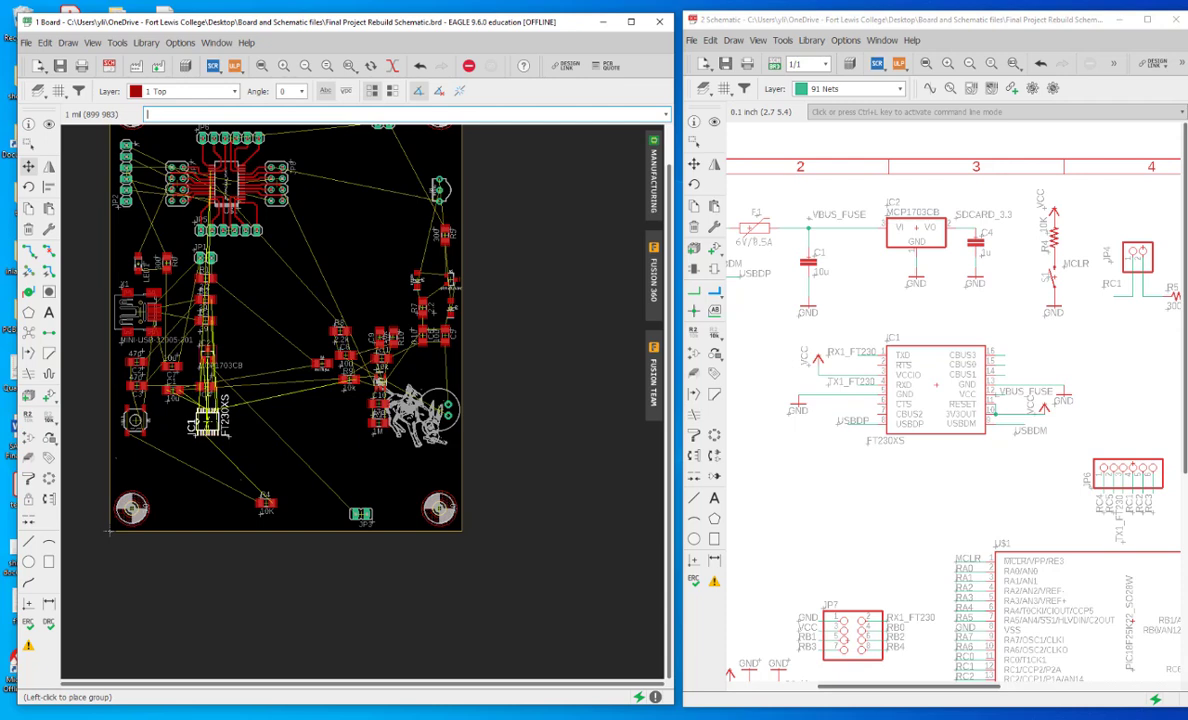
left_click(209, 420)
left_click(294, 416)
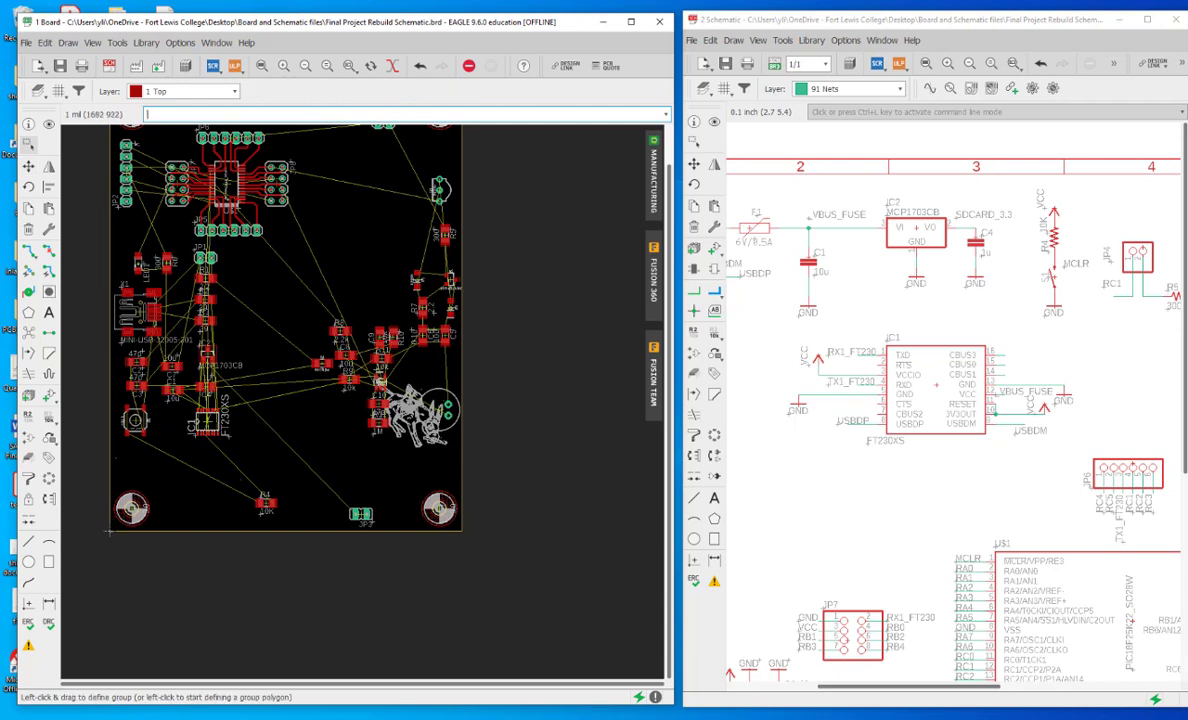
Step: Check the microphone amplifier circuit in the schematic, and limit the board's visible layers to tPlace only
scroll(875, 446, "down", 5)
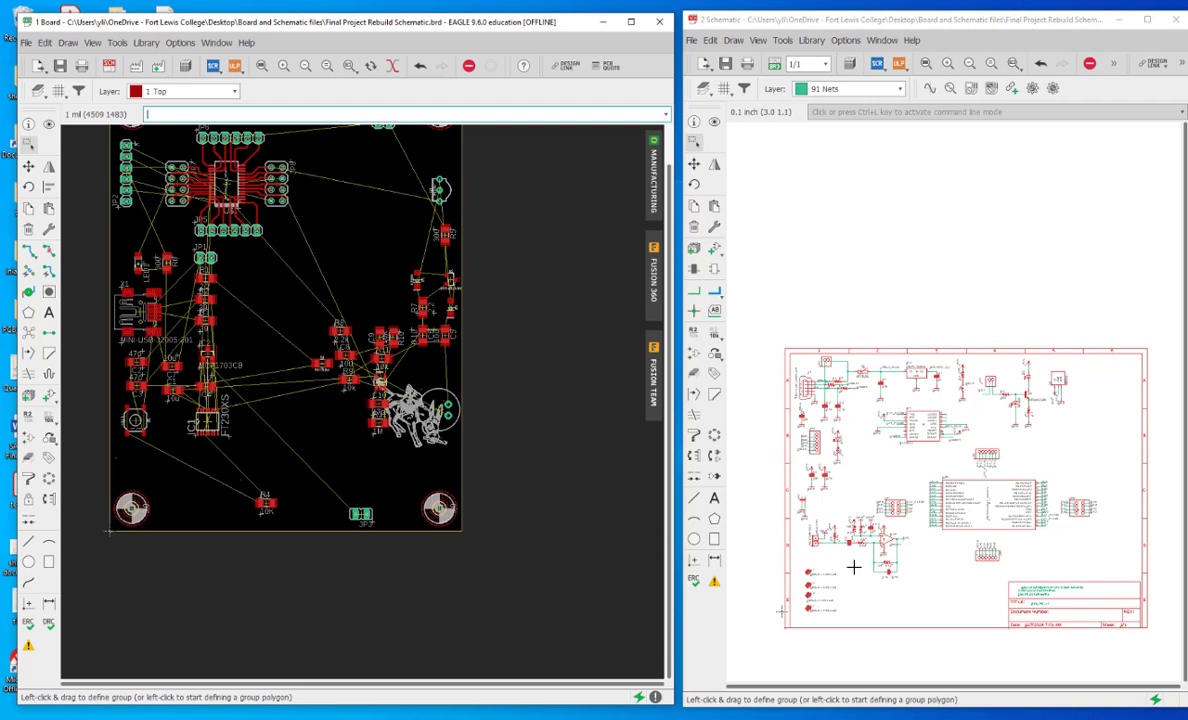
scroll(793, 527, "up", 5)
scroll(733, 500, "down", 1)
scroll(873, 475, "up", 1)
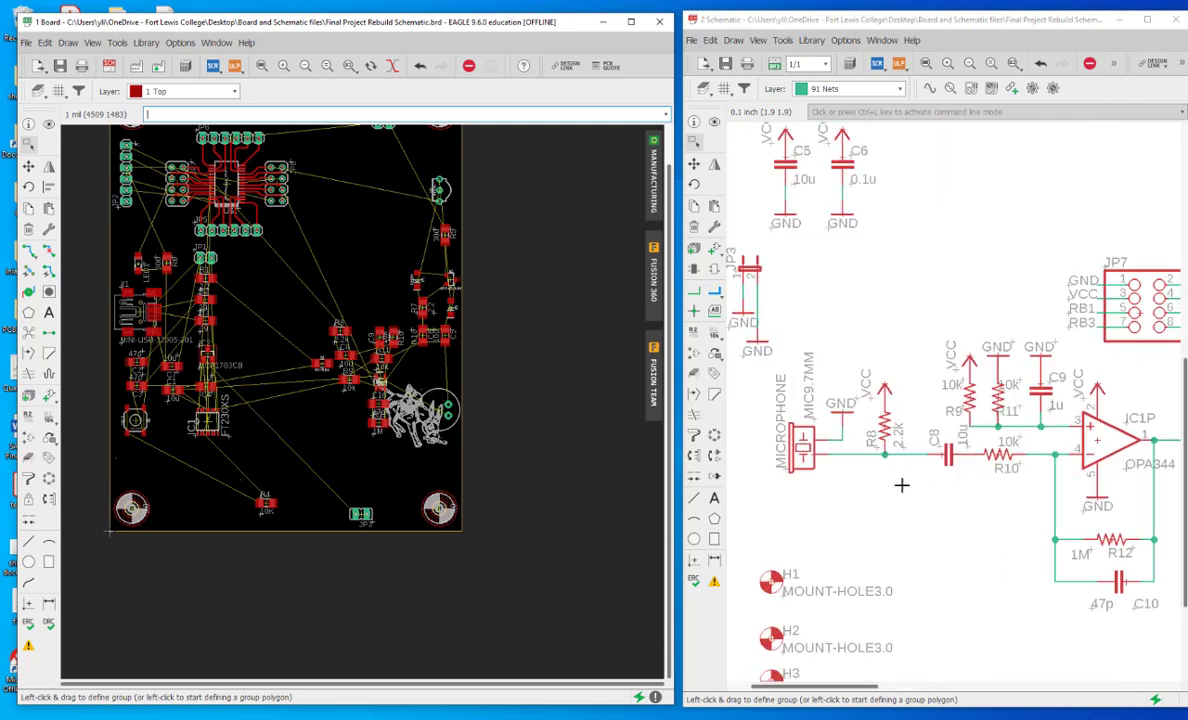
scroll(912, 482, "down", 1)
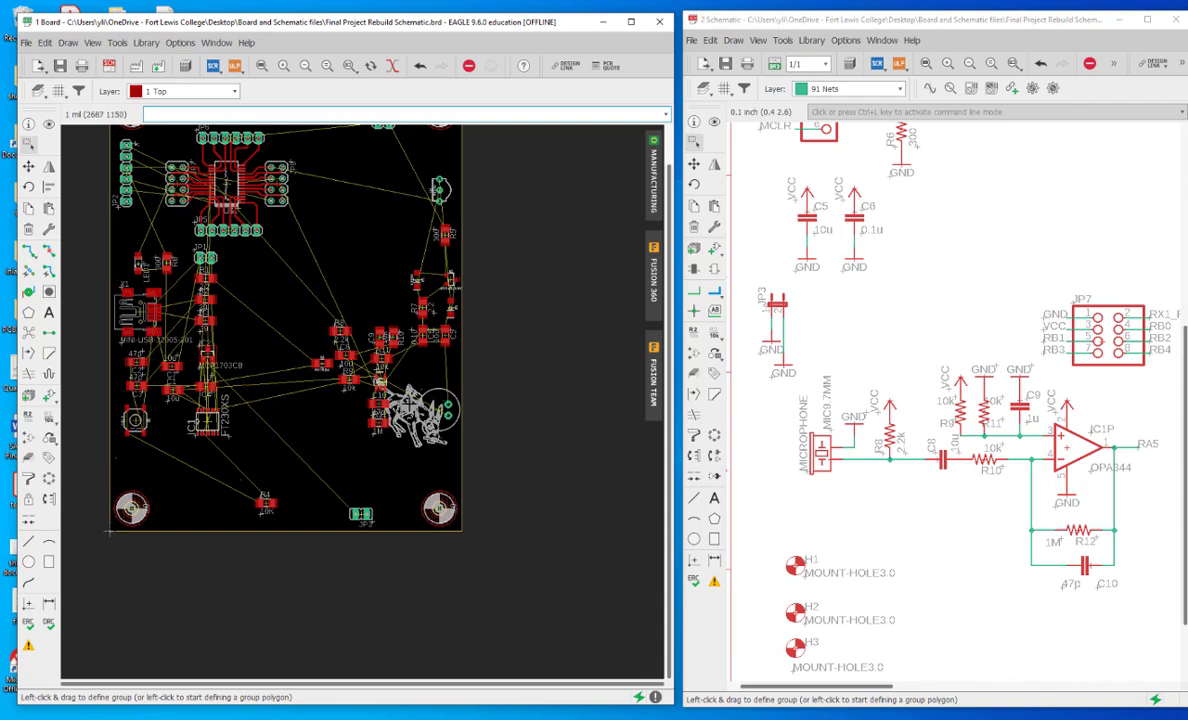
left_click(37, 92)
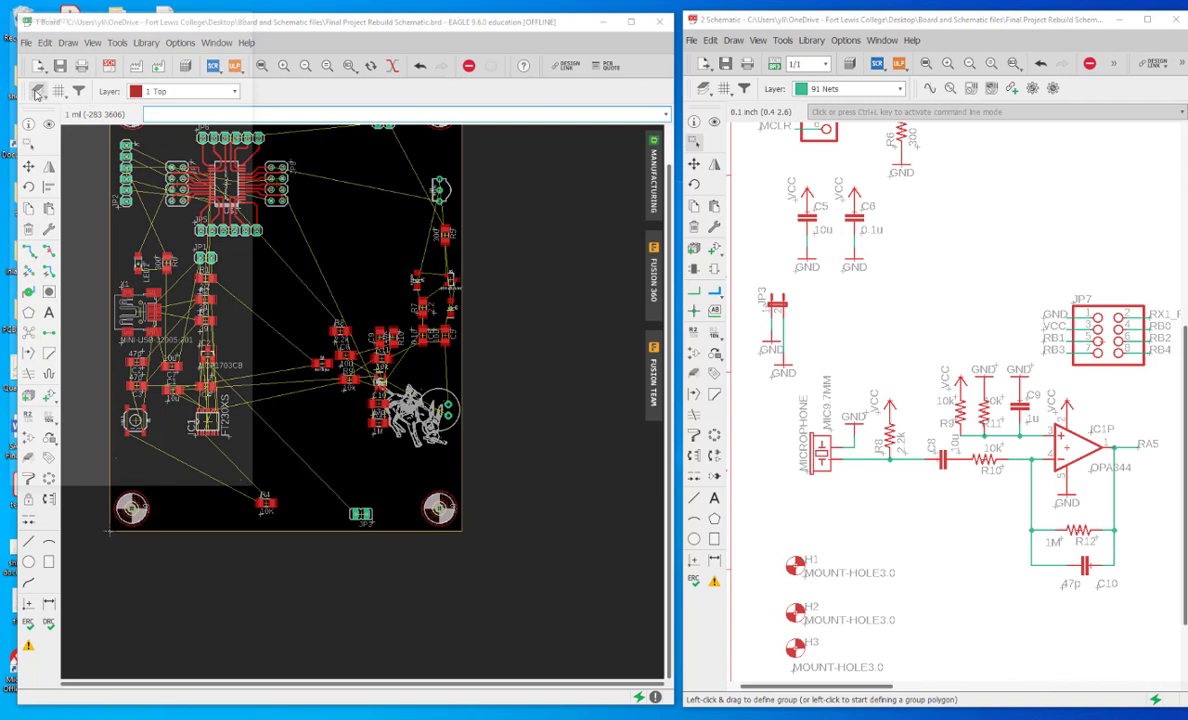
left_click(219, 423)
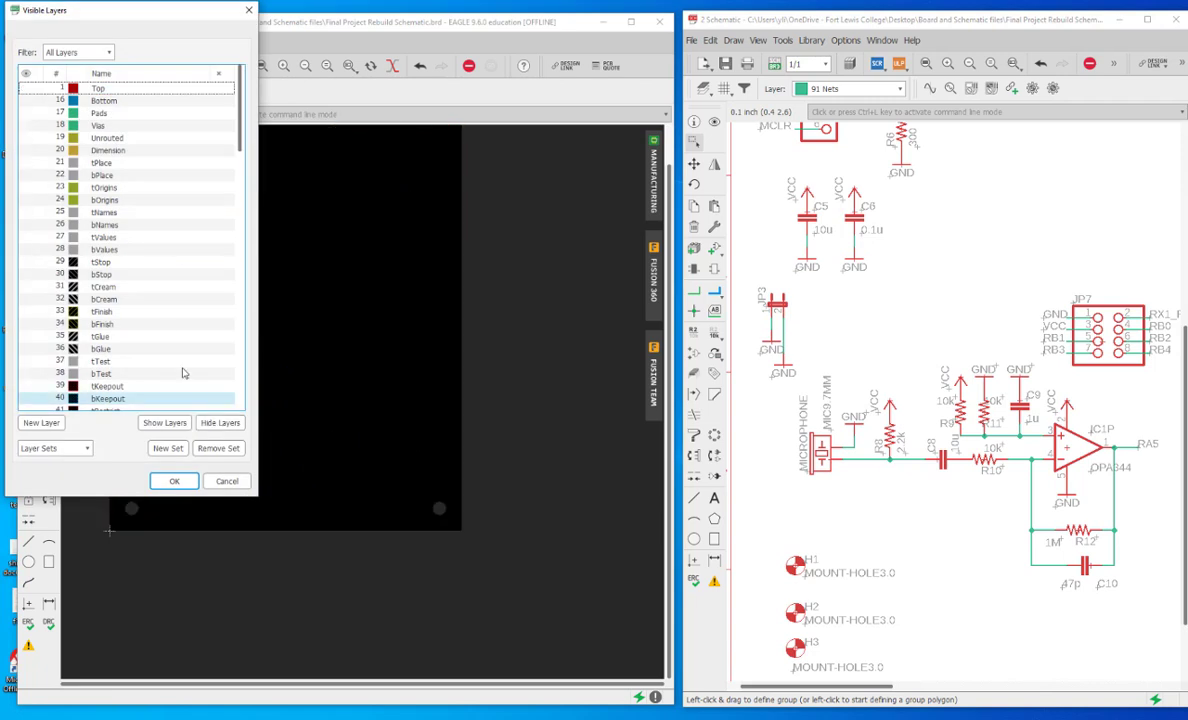
left_click(28, 137)
left_click(28, 150)
left_click(28, 162)
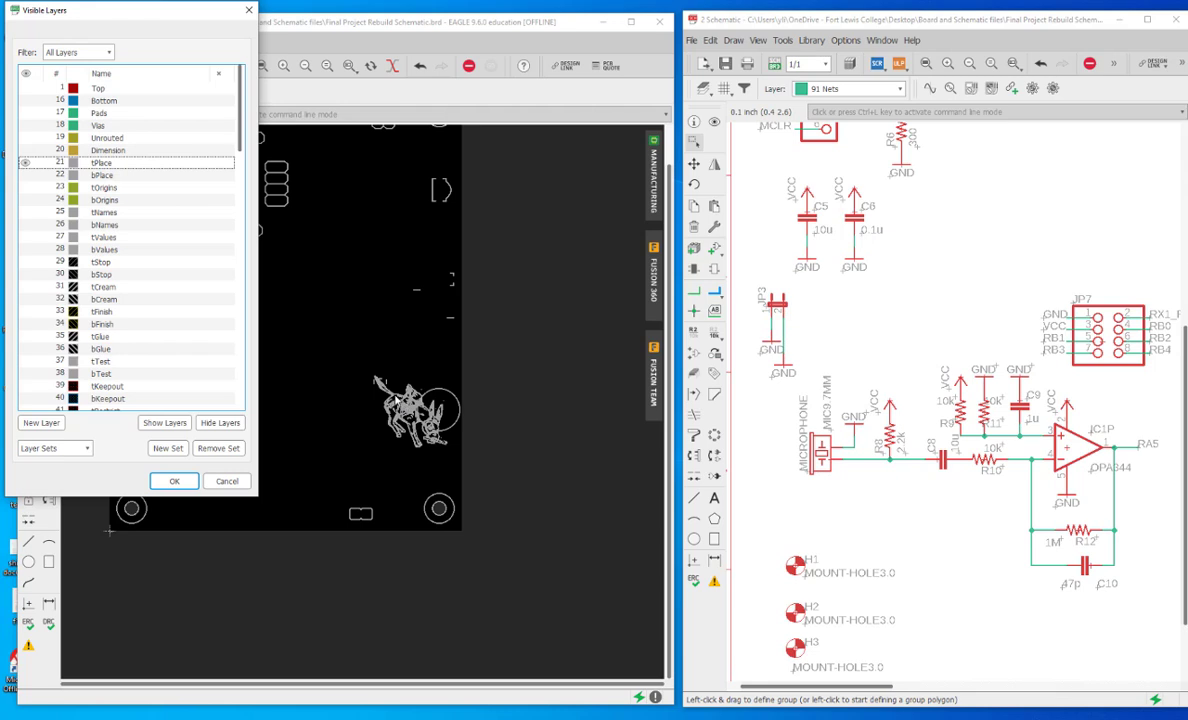
left_click(174, 481)
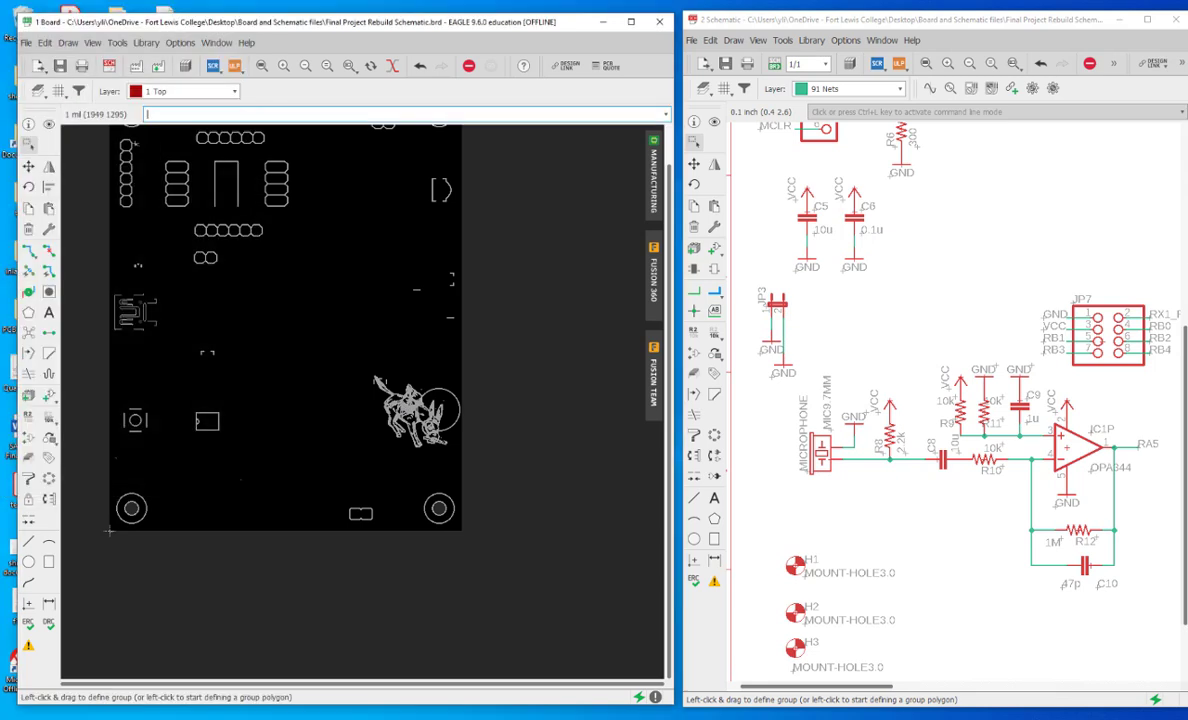
Step: Select the whole animal logo as a group and move it to the board's lower edge, between the bottom mounting holes beside JP3
left_click_drag(450, 451, 458, 463)
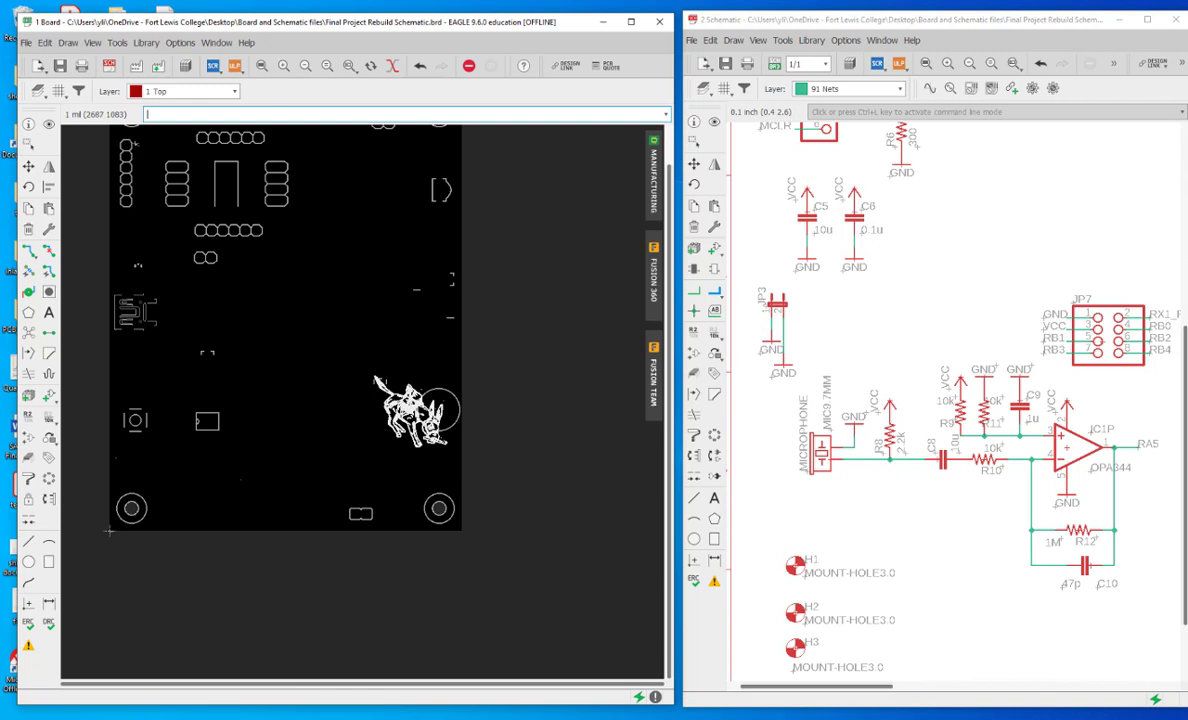
left_click_drag(410, 409, 294, 487)
left_click(295, 487)
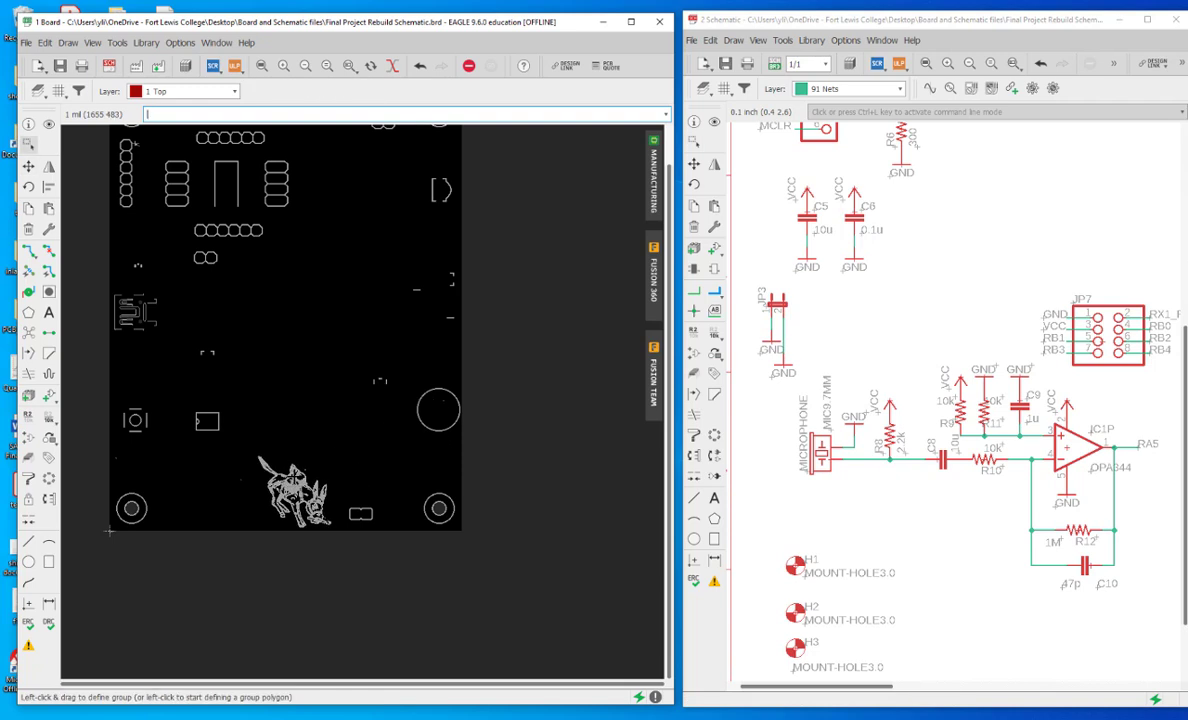
Step: Make all board layers visible again
left_click(38, 91)
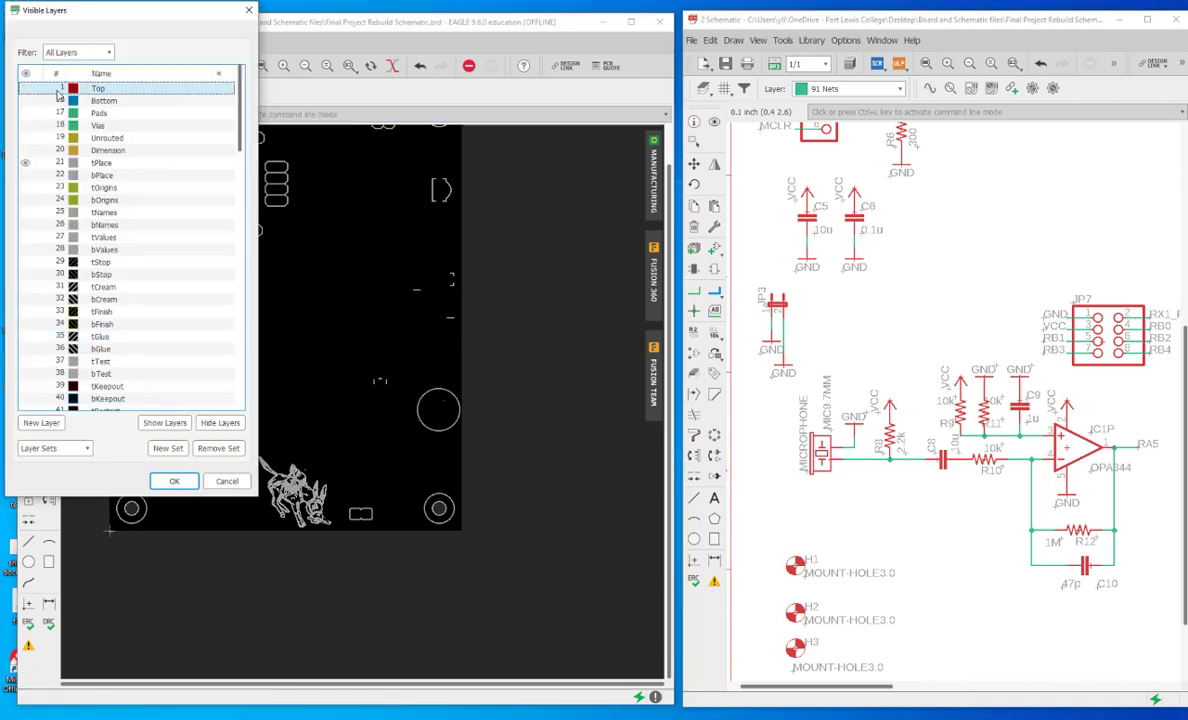
left_click(175, 430)
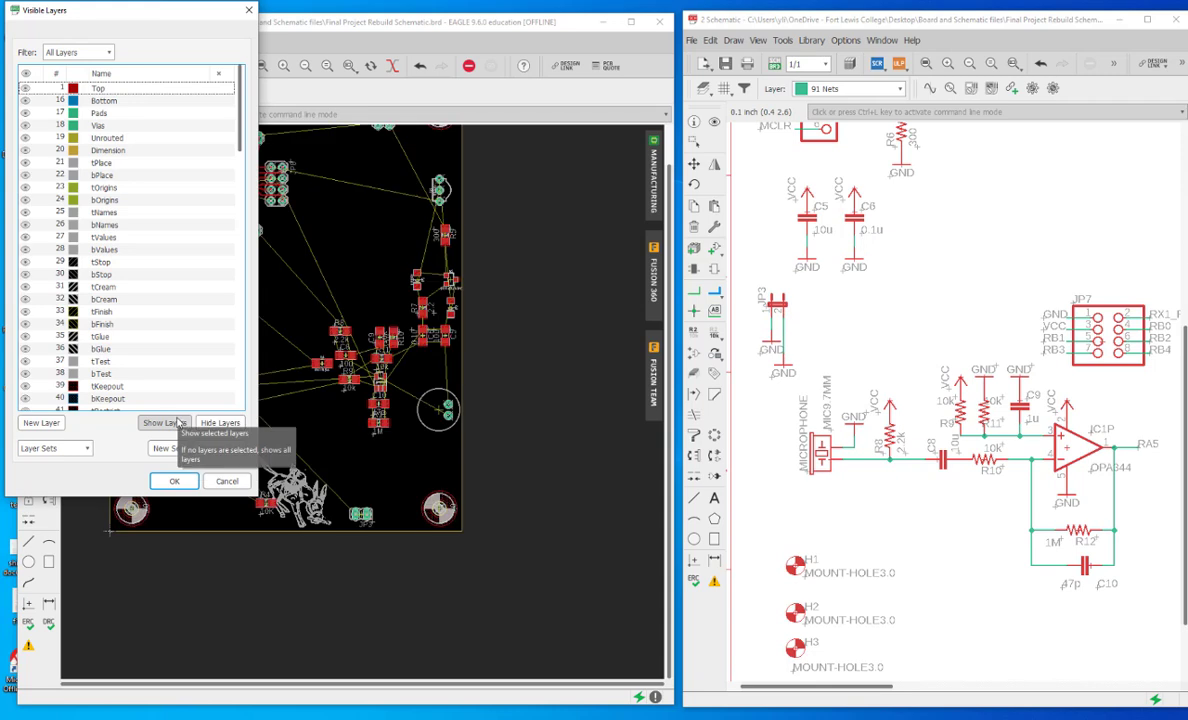
left_click(174, 481)
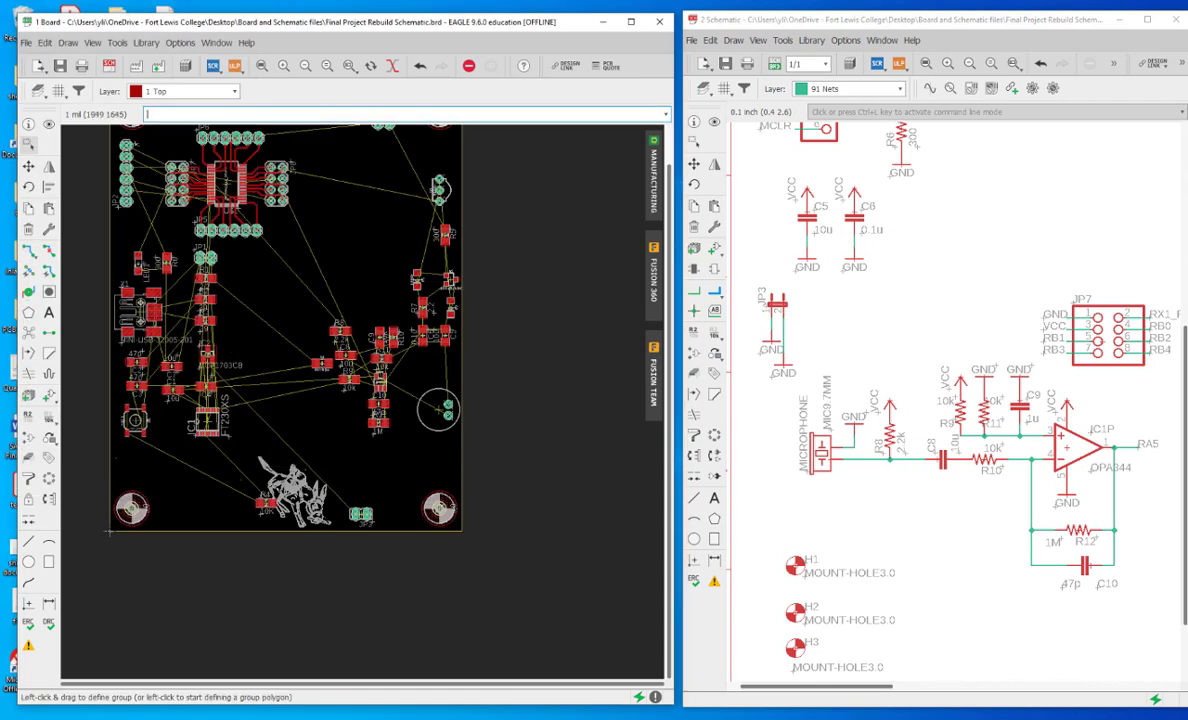
Step: Move the round microphone to the right of IC1, above the logo, rotated so its two pads sit side by side at the bottom
scroll(325, 361, "up", 1)
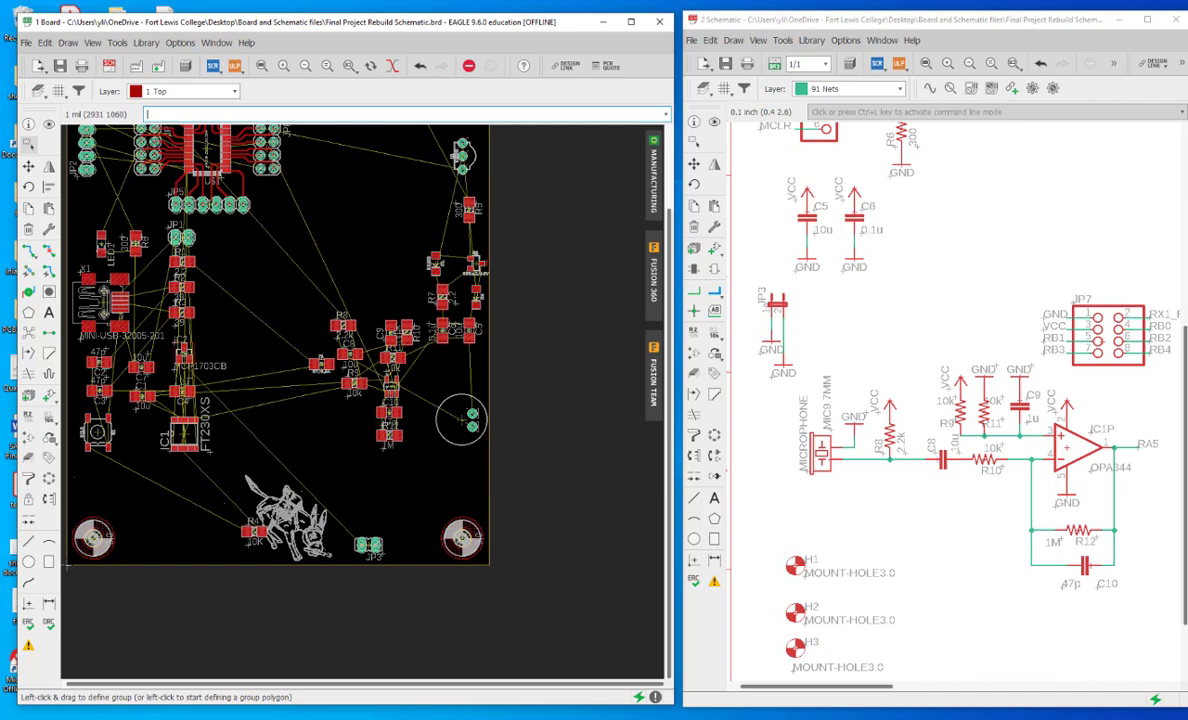
left_click(464, 420)
left_click_drag(466, 420, 368, 413)
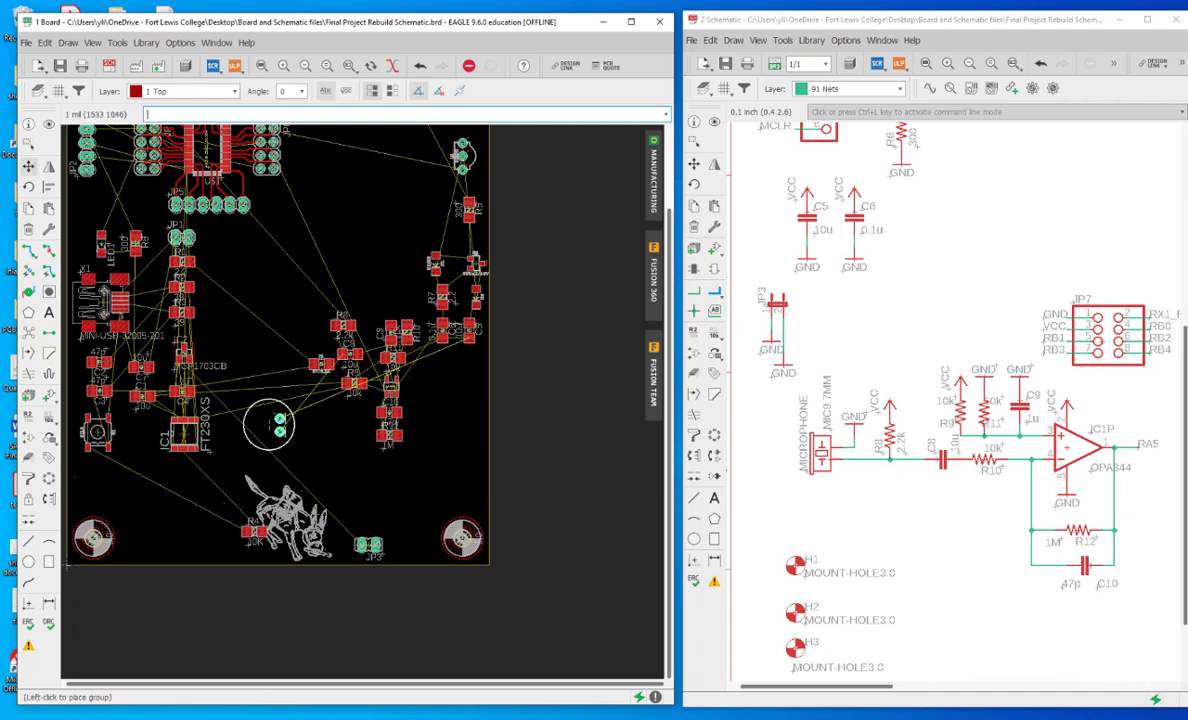
right_click(262, 432)
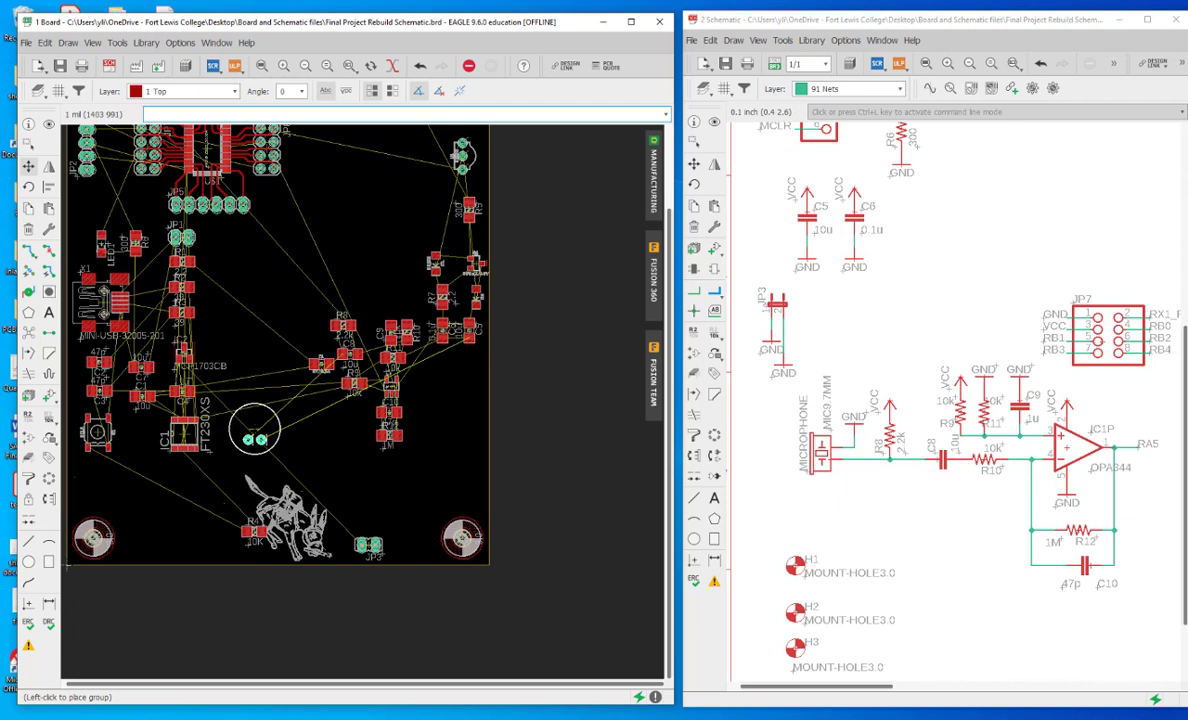
left_click(255, 438)
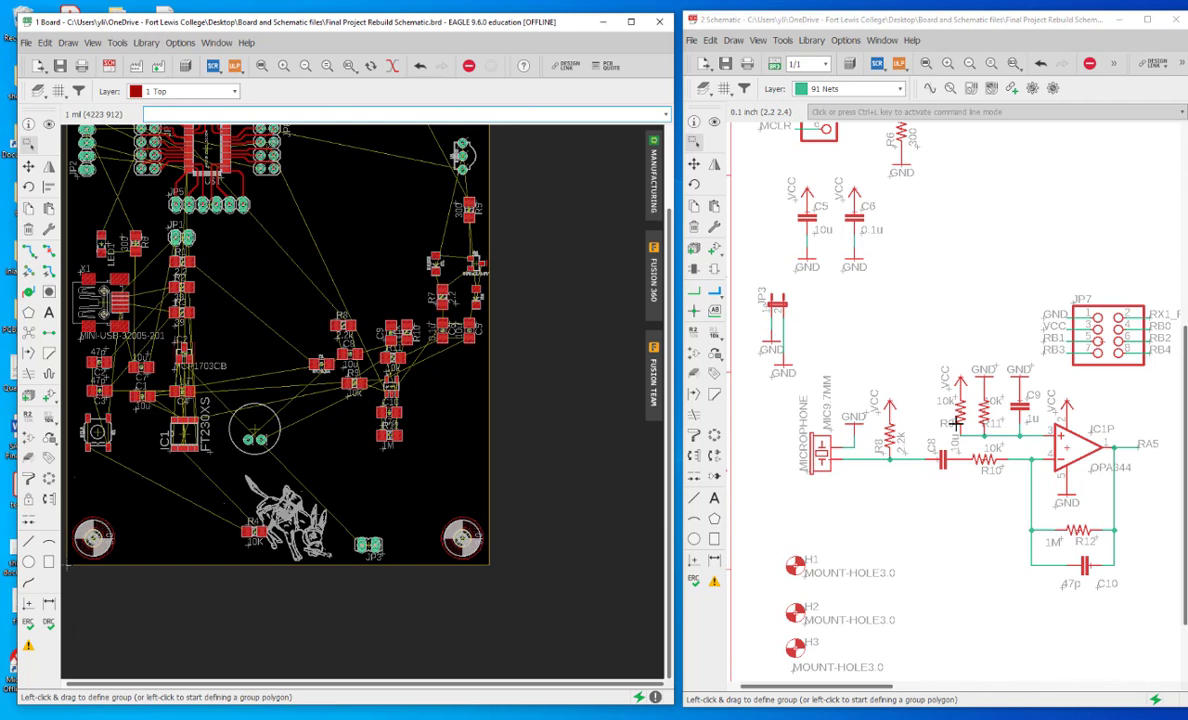
Step: Place resistor R8 directly above the microphone on the board
scroll(376, 383, "up", 3)
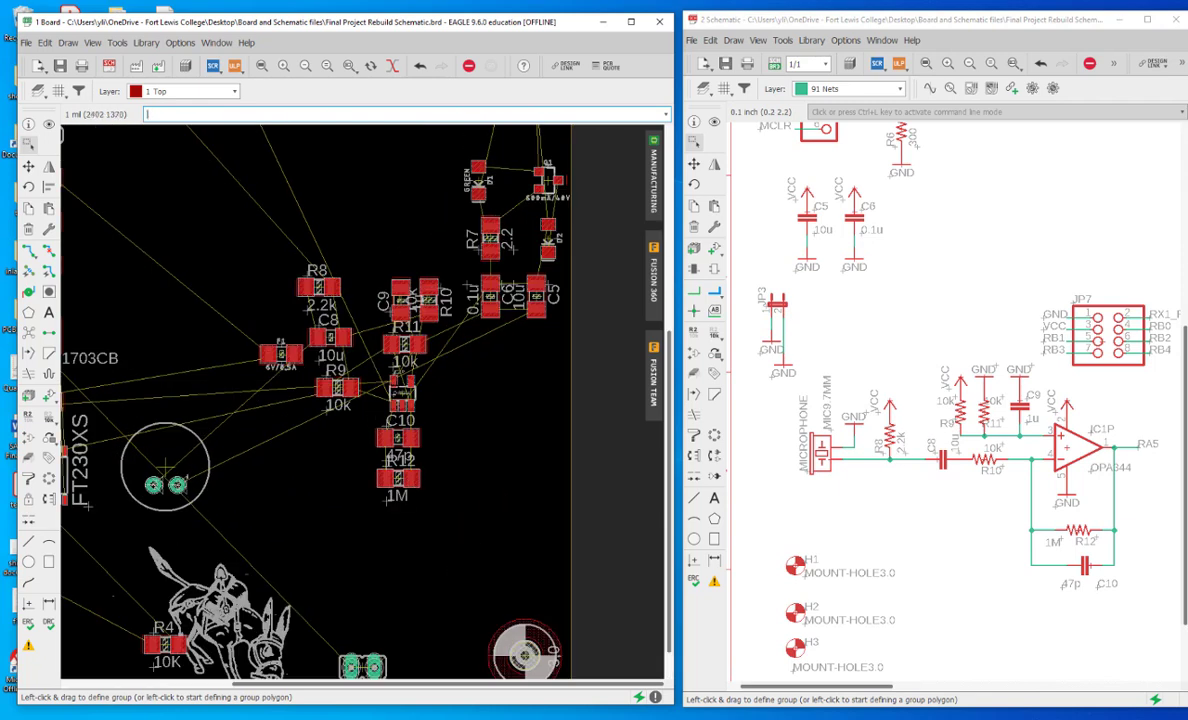
left_click(318, 287)
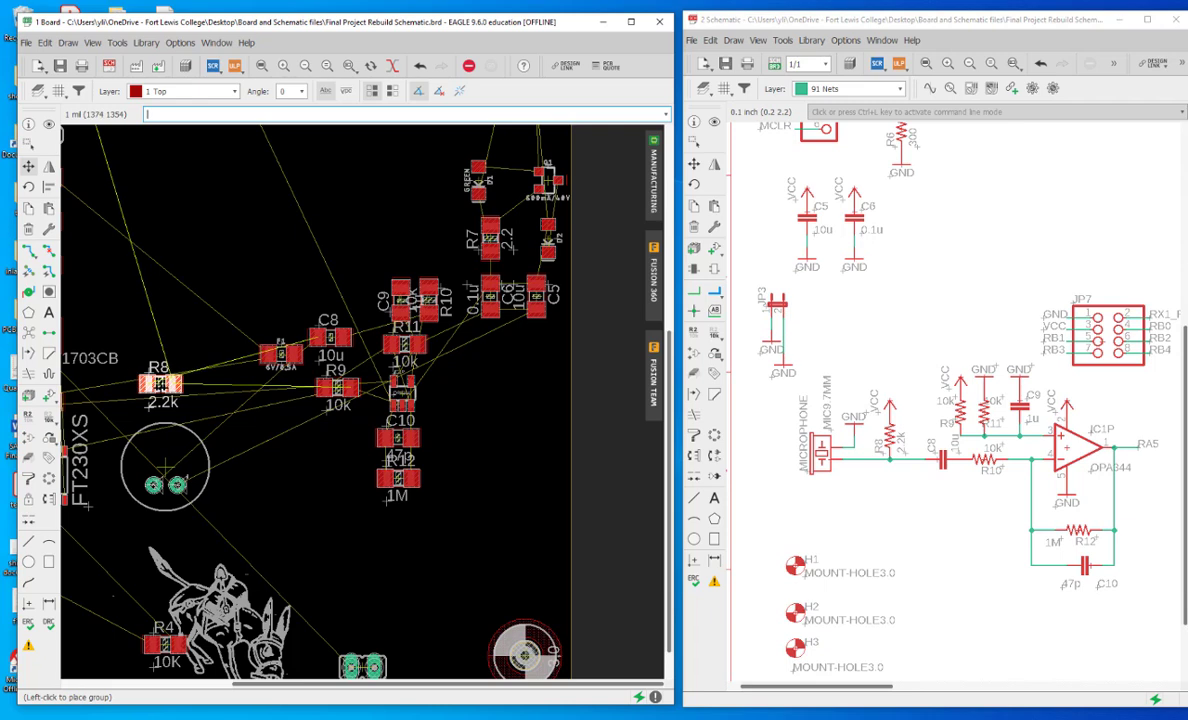
left_click(167, 390)
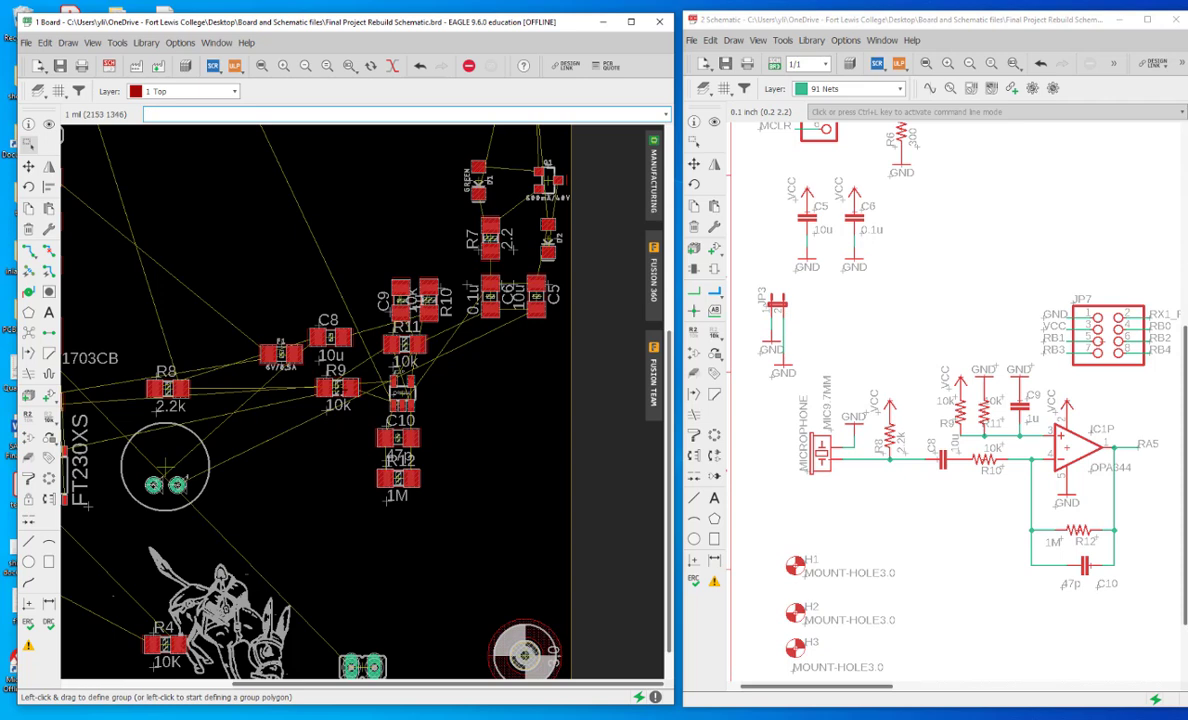
Step: Place R9, rotated 180 degrees, to the right of R8, and line up R11 to the right of R9
left_click(337, 388)
left_click(337, 388)
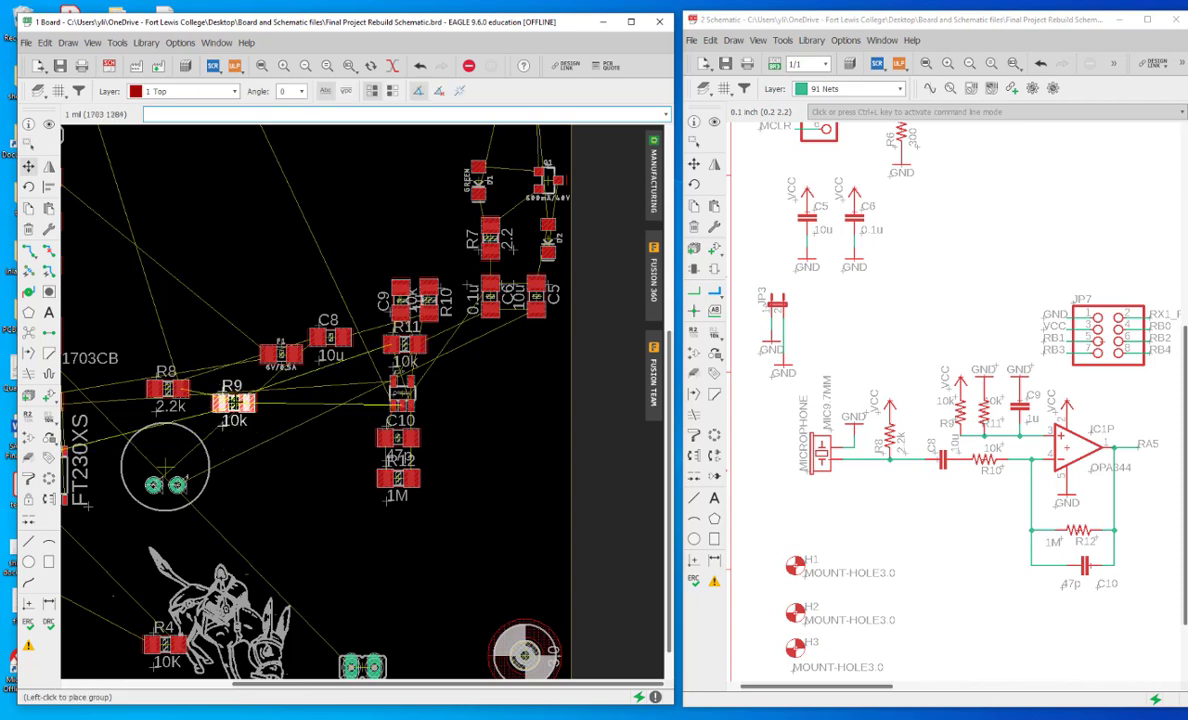
right_click(240, 403)
right_click(241, 403)
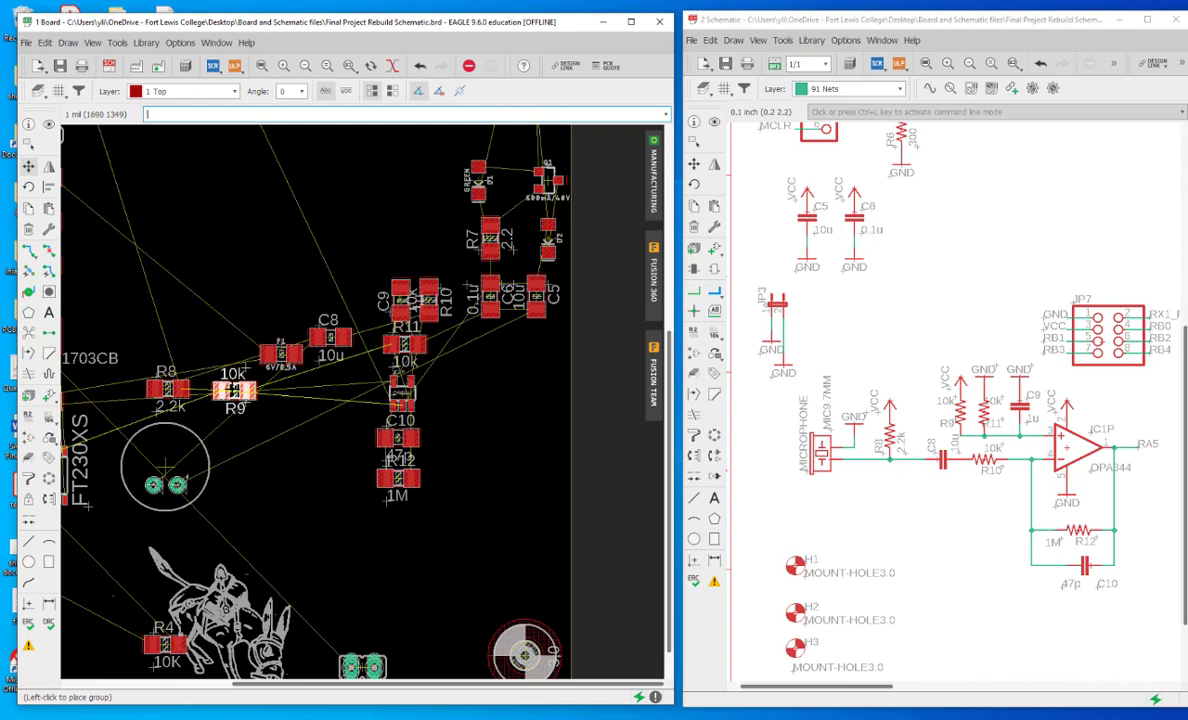
right_click(216, 385)
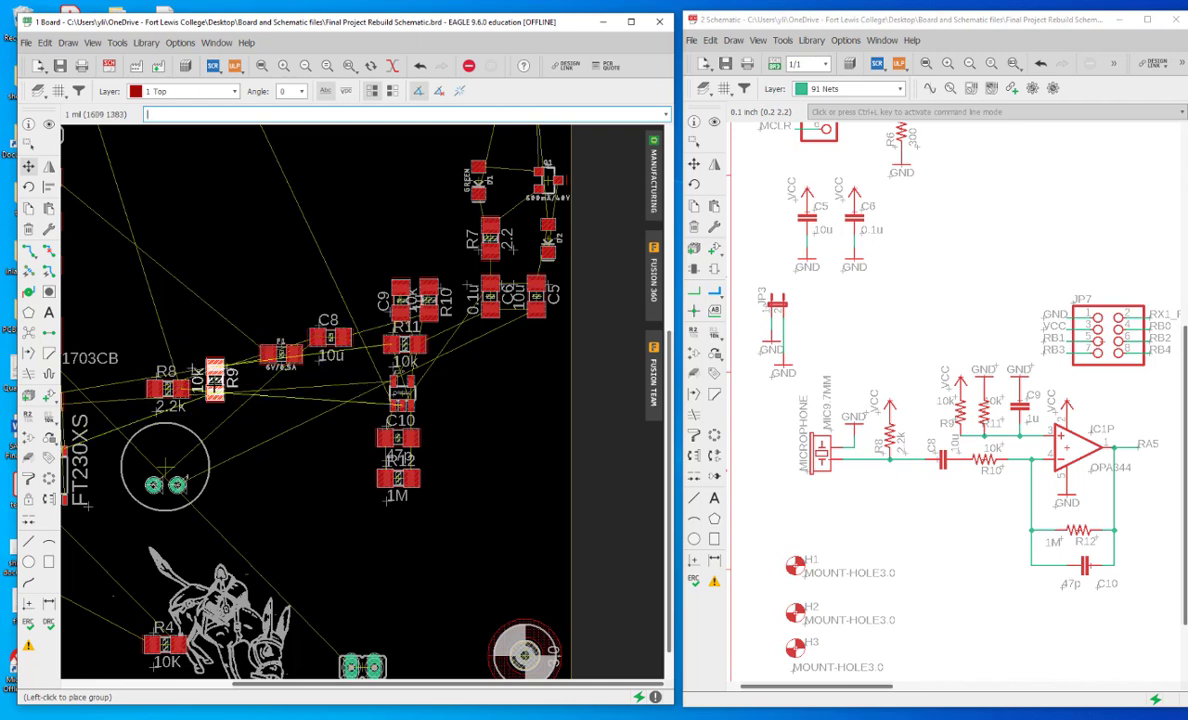
right_click(226, 370)
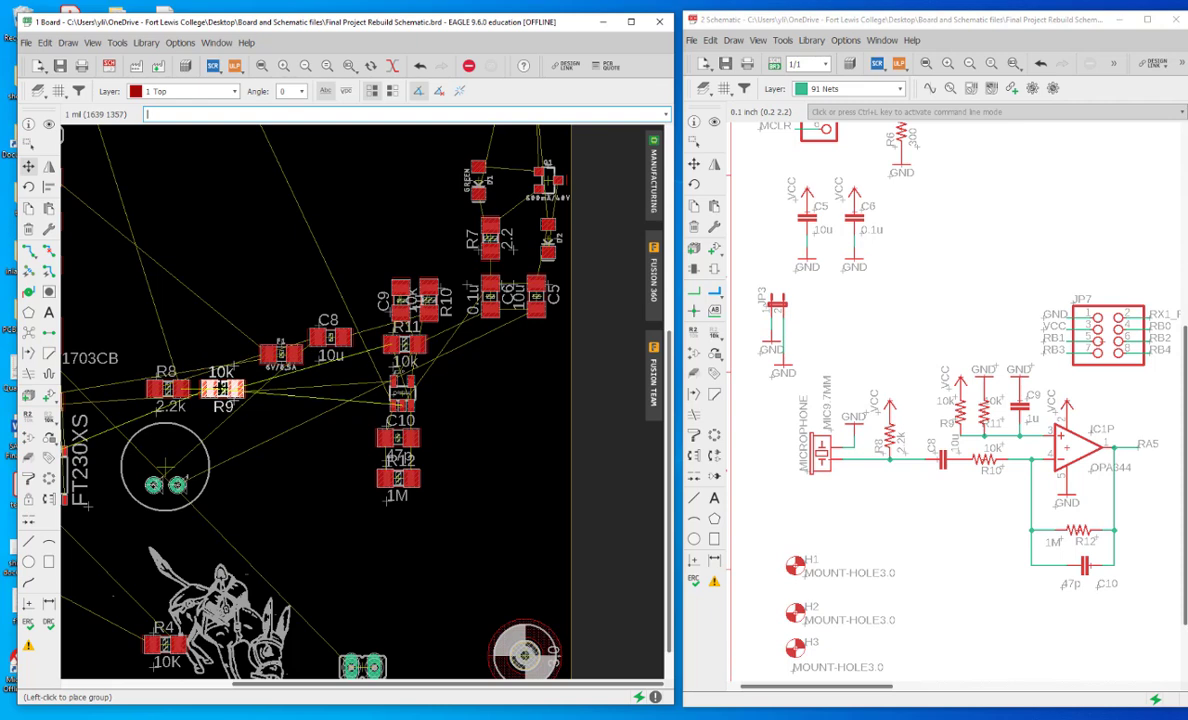
left_click(222, 388)
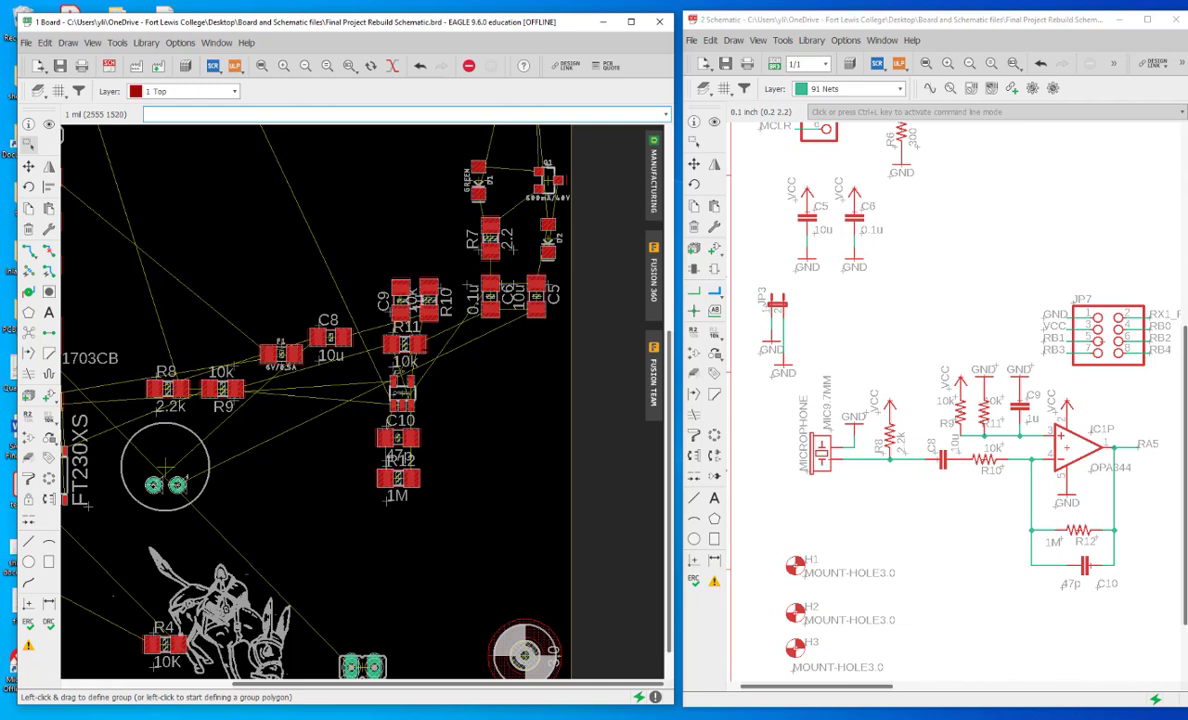
left_click(404, 343)
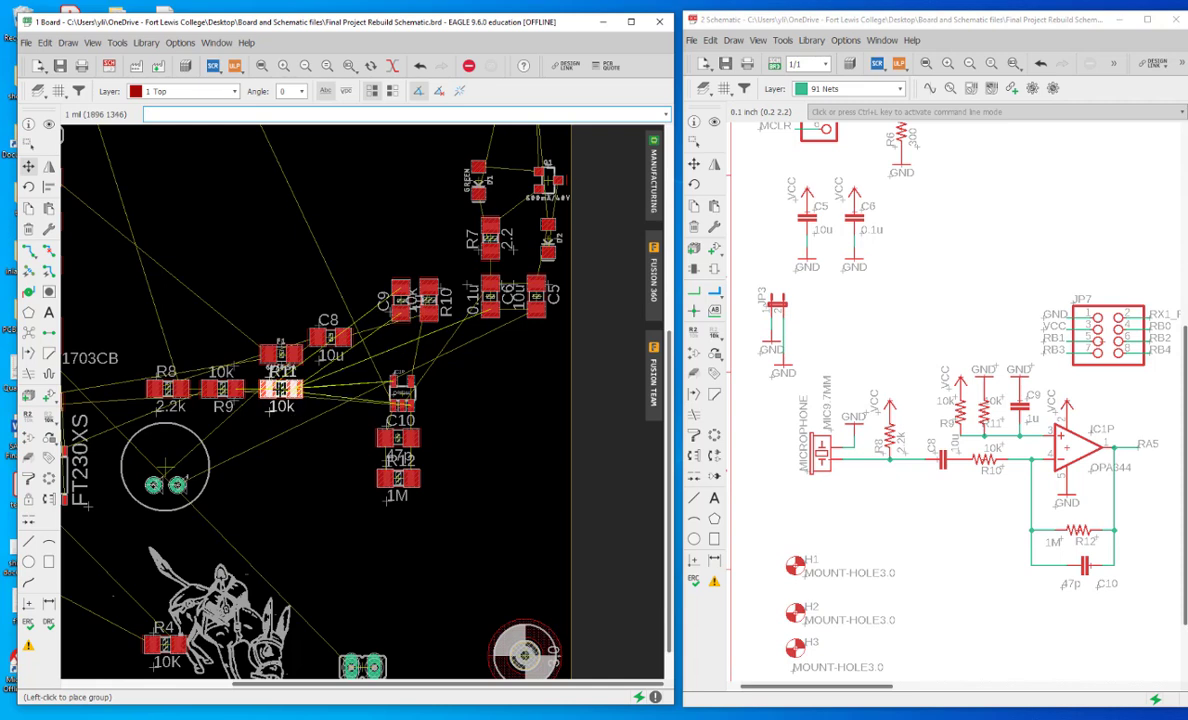
left_click(281, 388)
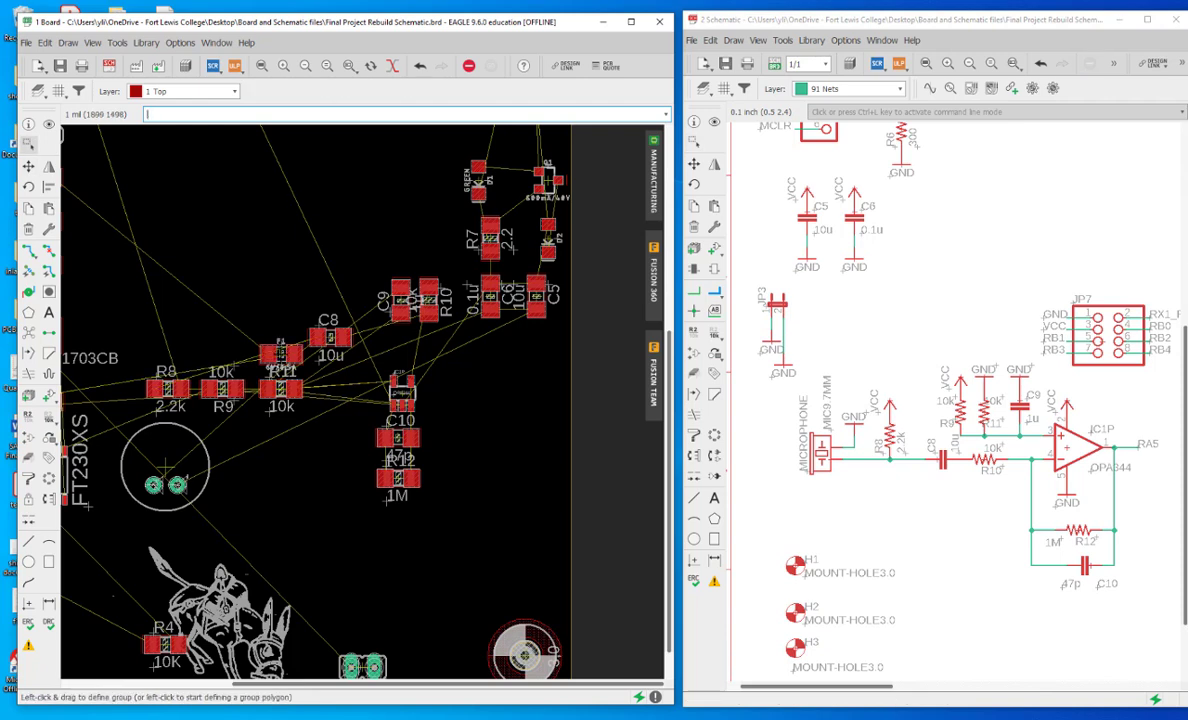
Step: Move fuse F1 clear of R11 and place it below C1, to the left of IC1
left_click_drag(281, 353, 271, 287)
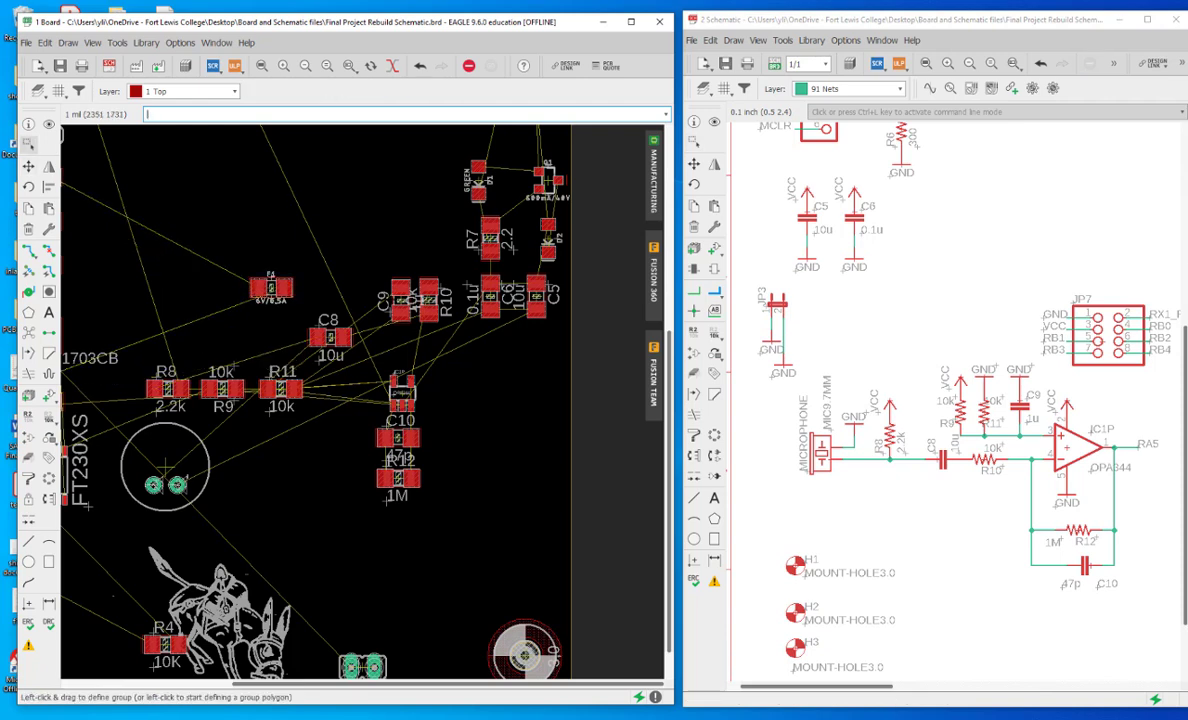
scroll(247, 292, "up", 5)
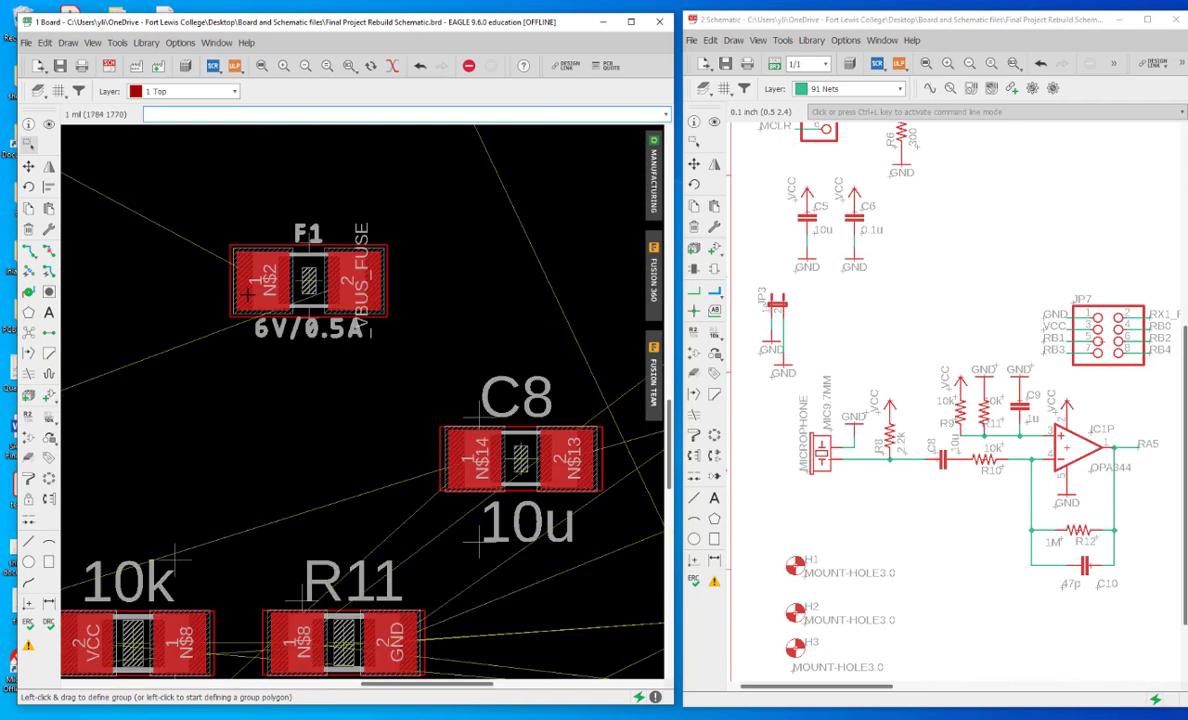
scroll(588, 330, "down", 8)
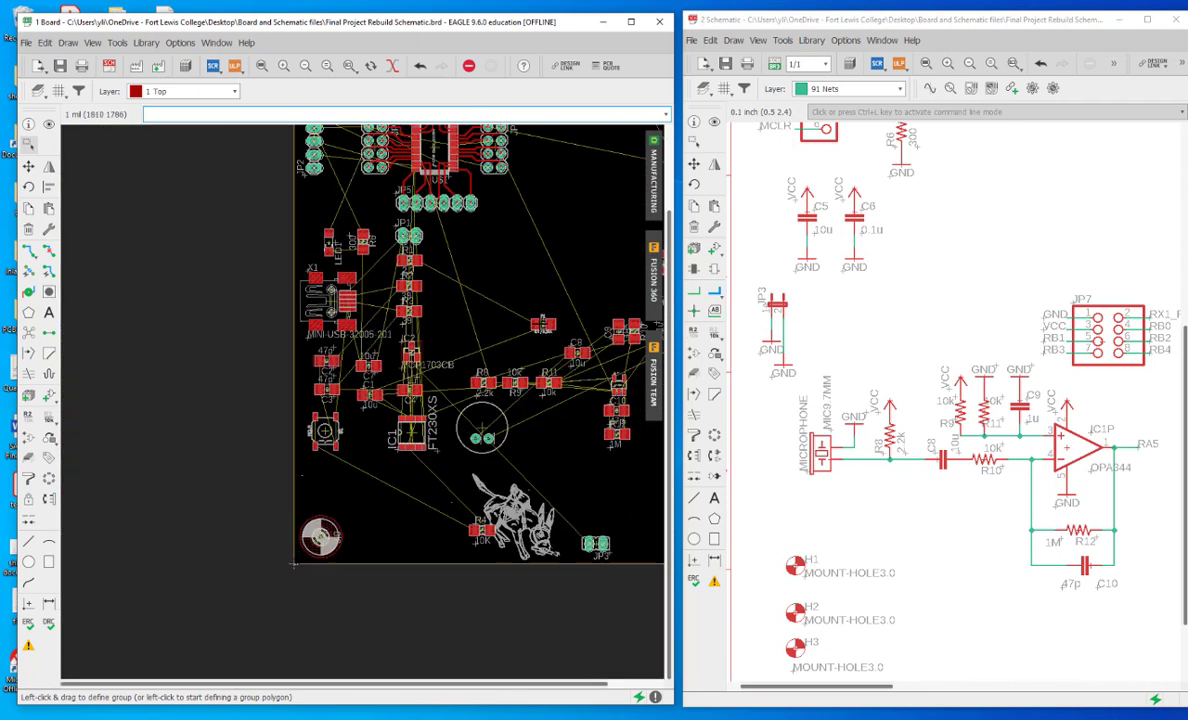
left_click(542, 323)
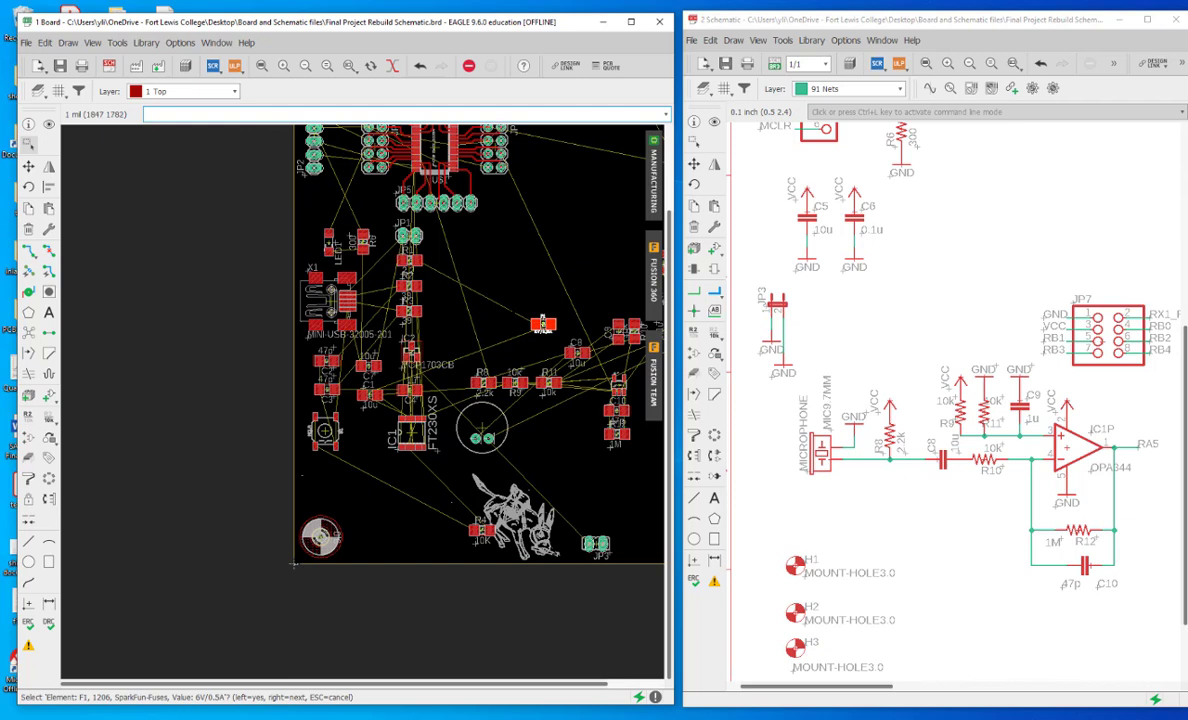
left_click(542, 323)
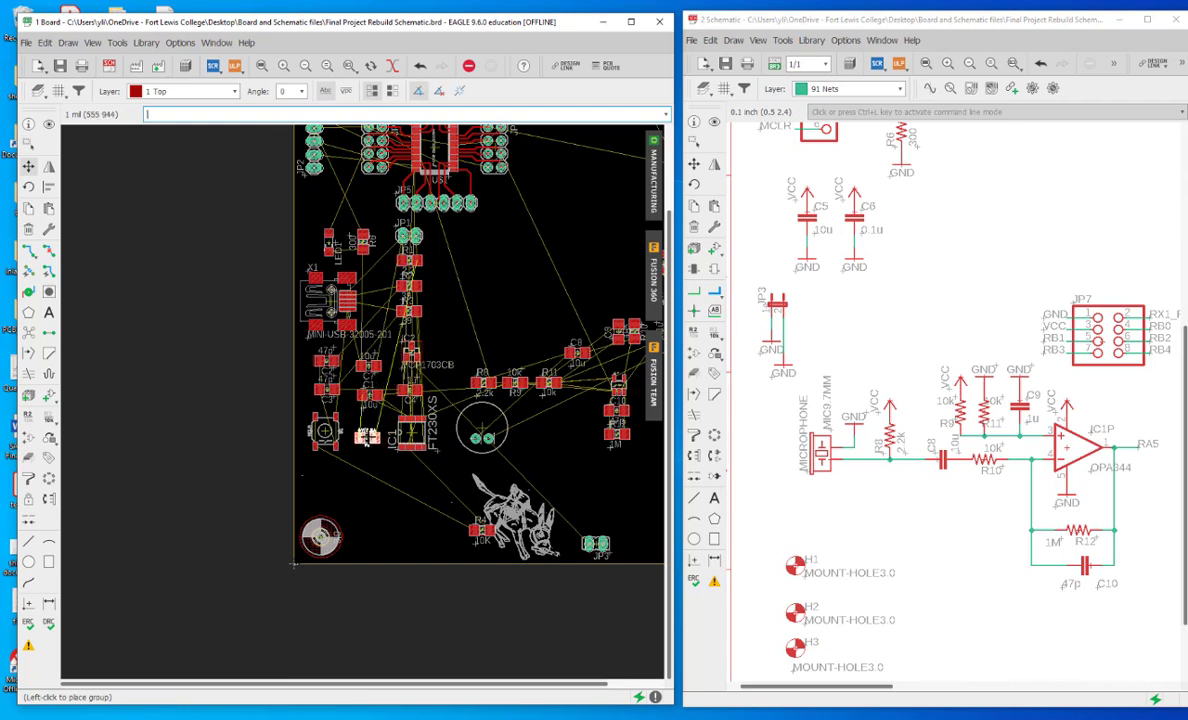
left_click(366, 437)
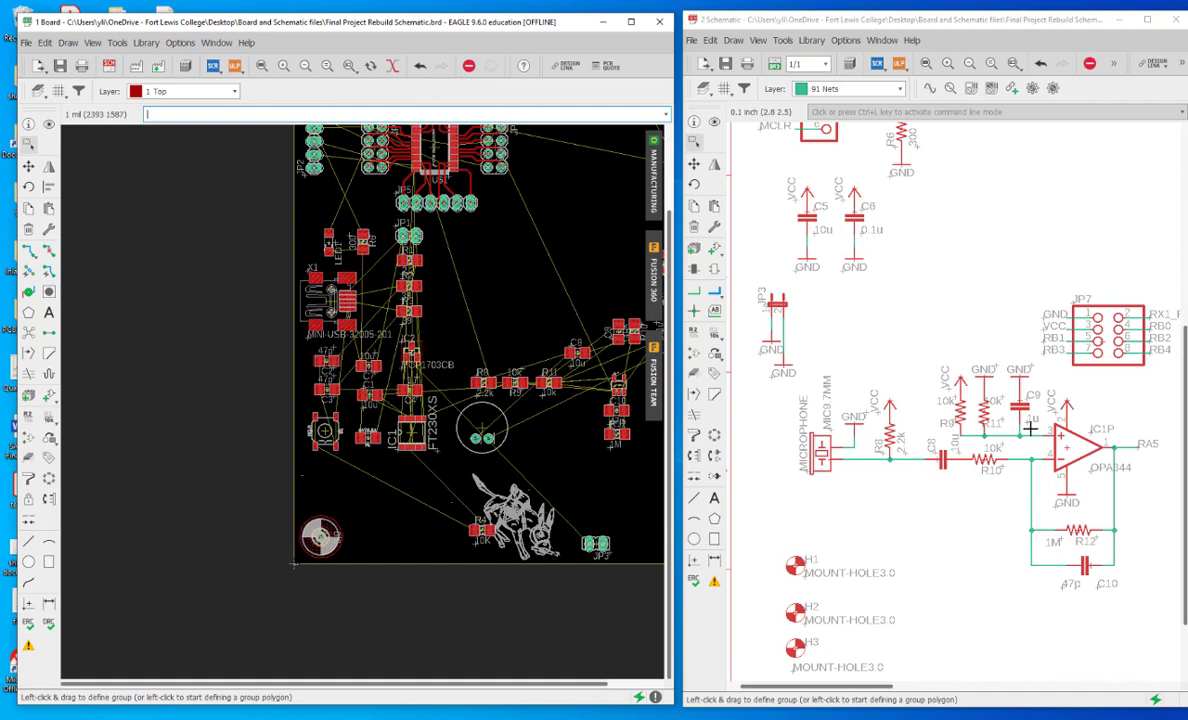
scroll(377, 411, "down", 2)
scroll(592, 380, "up", 4)
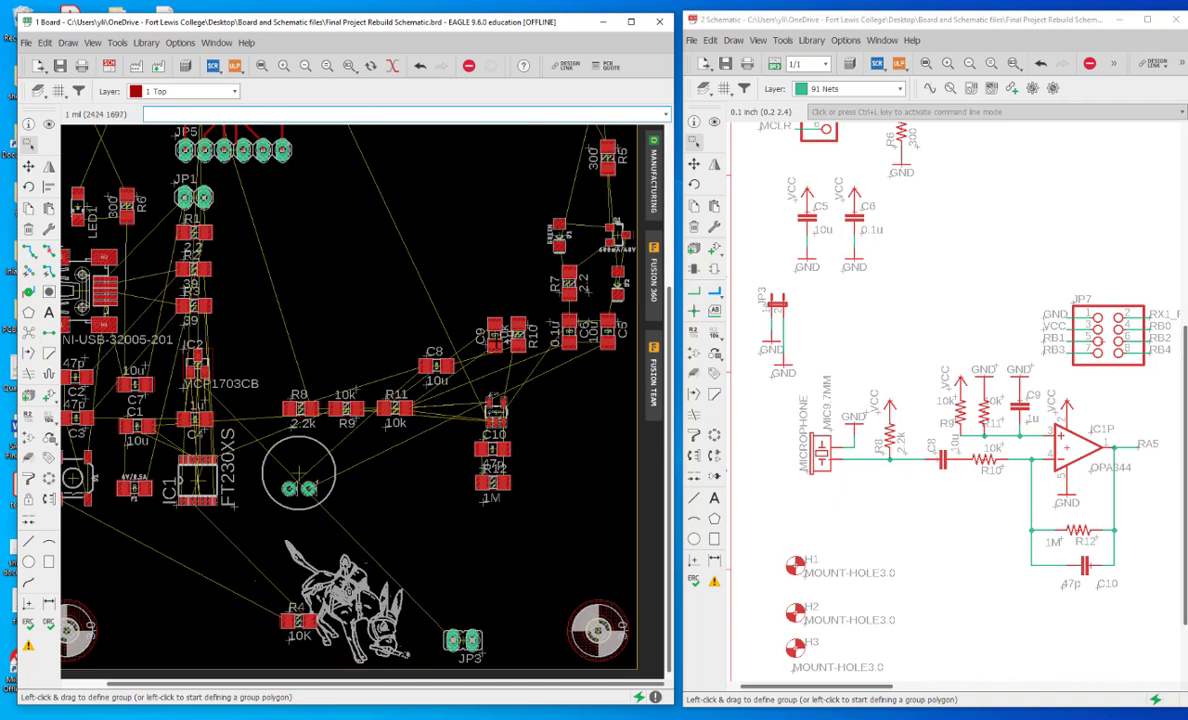
Step: Move capacitor C9, rotated to horizontal, directly below R11 on the board
left_click(497, 339)
left_click(496, 337)
right_click(398, 465)
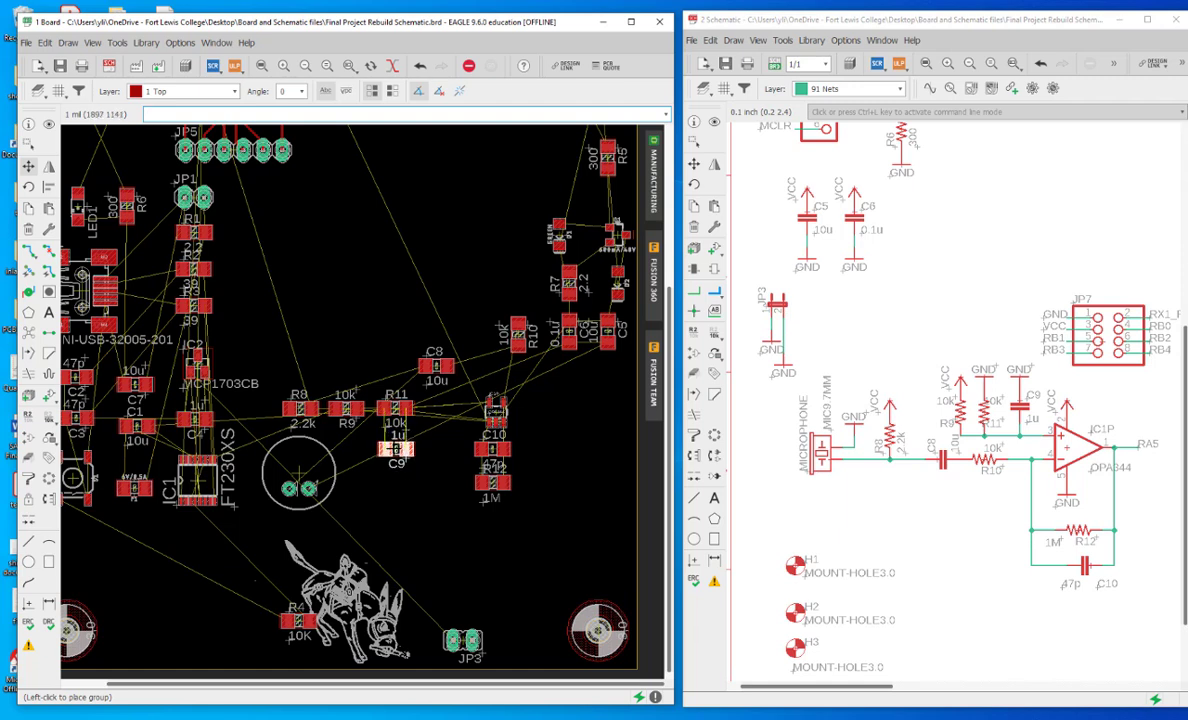
left_click(395, 449)
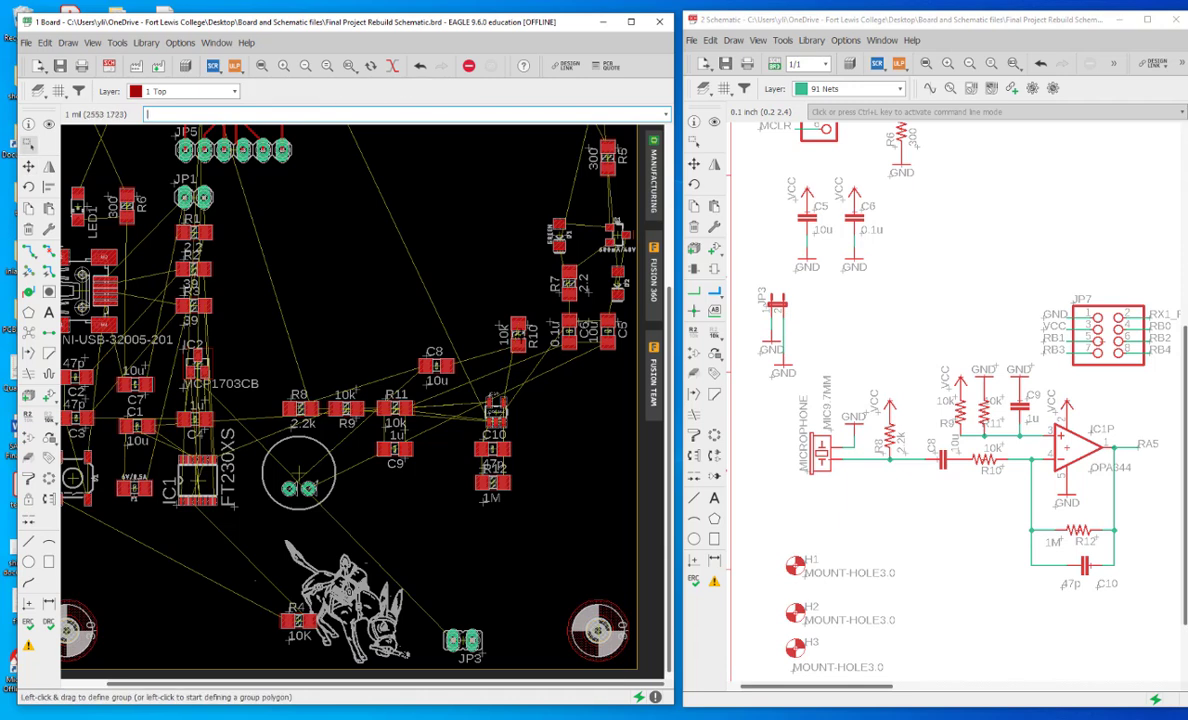
Step: Move resistor R10, rotated to horizontal, directly above capacitor C8
left_click(488, 316)
left_click(488, 316)
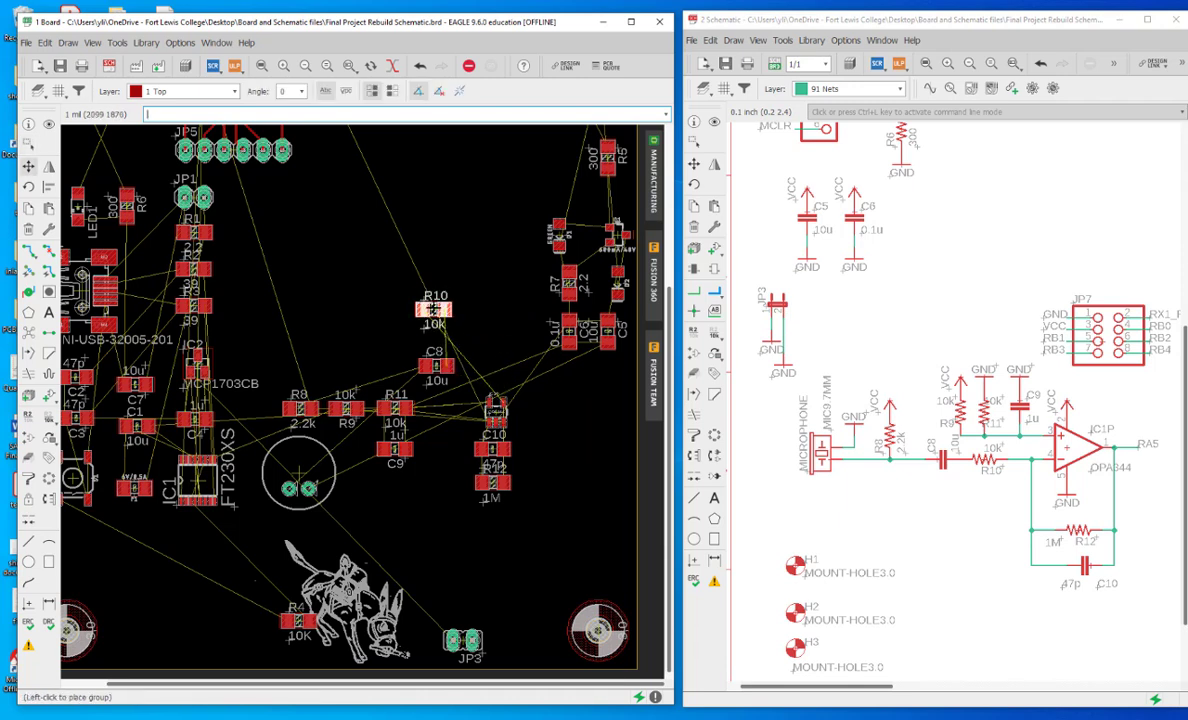
right_click(432, 318)
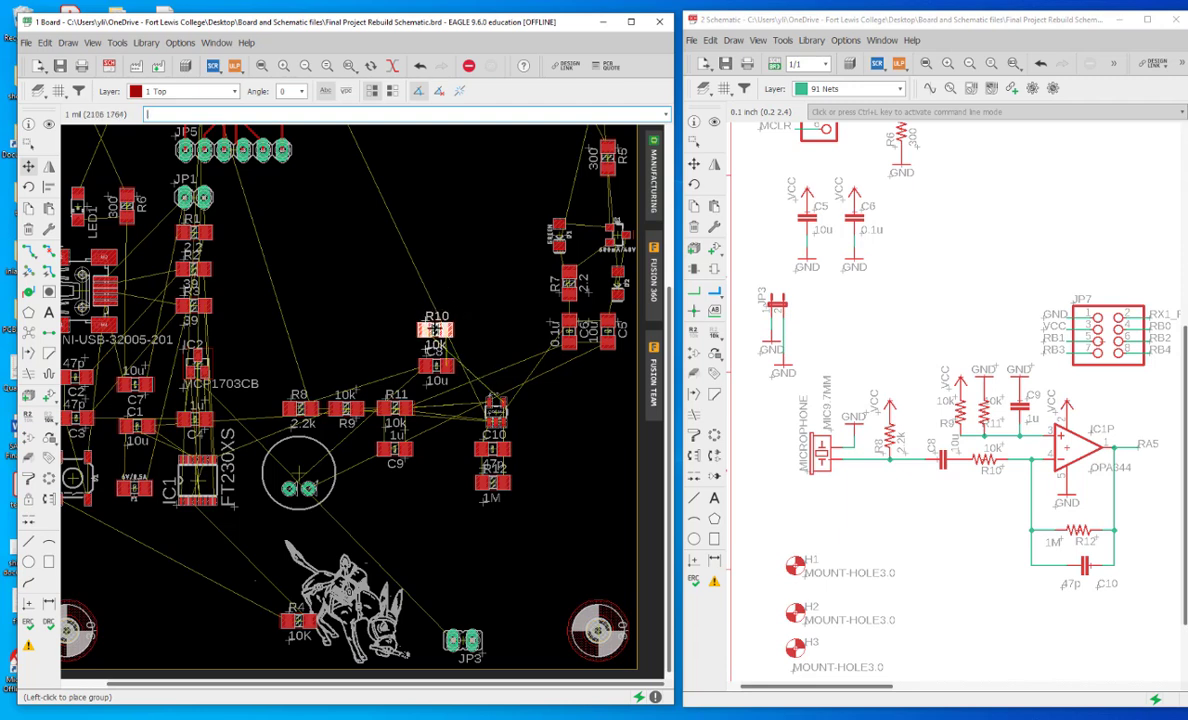
left_click(436, 328)
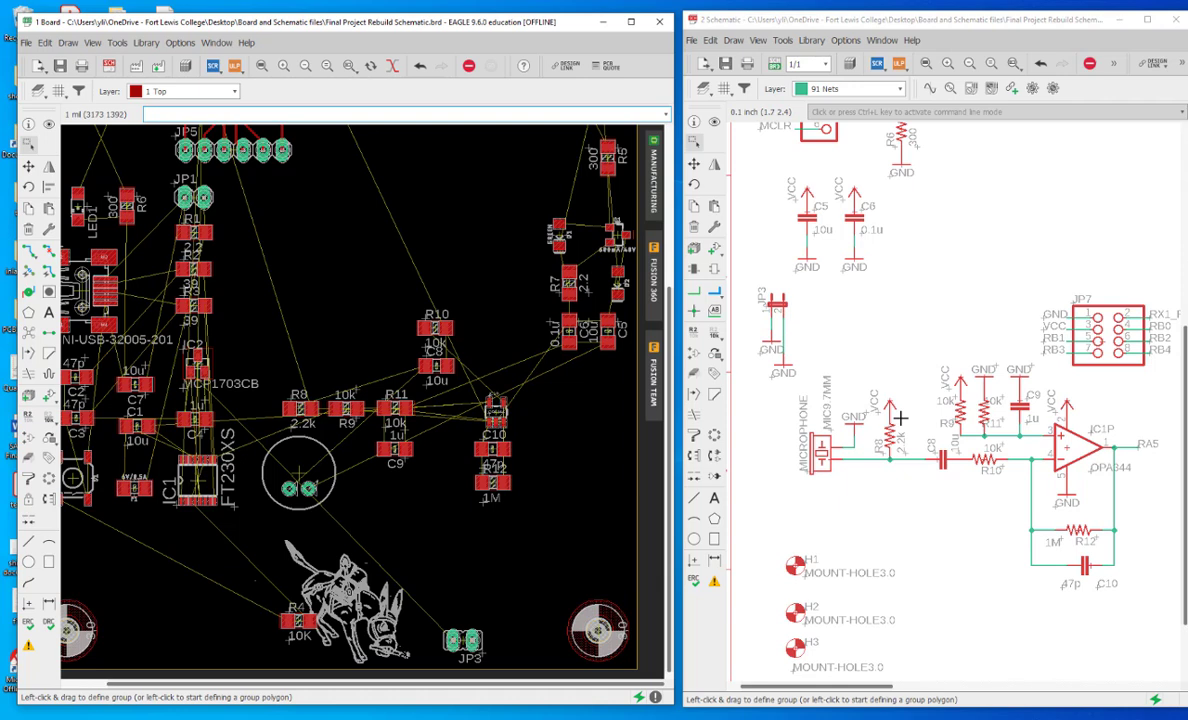
Step: Move the OPA344 op-amp above R11, to the left of R10 and C8
left_click_drag(497, 409, 382, 344)
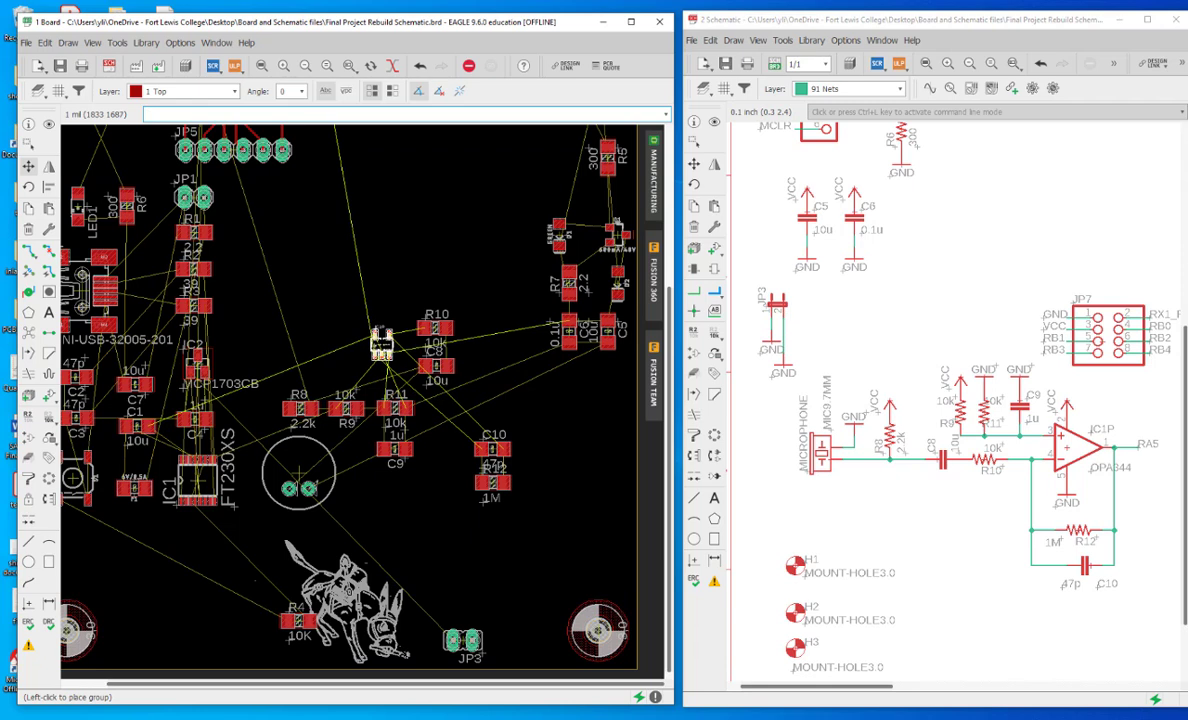
left_click(381, 343)
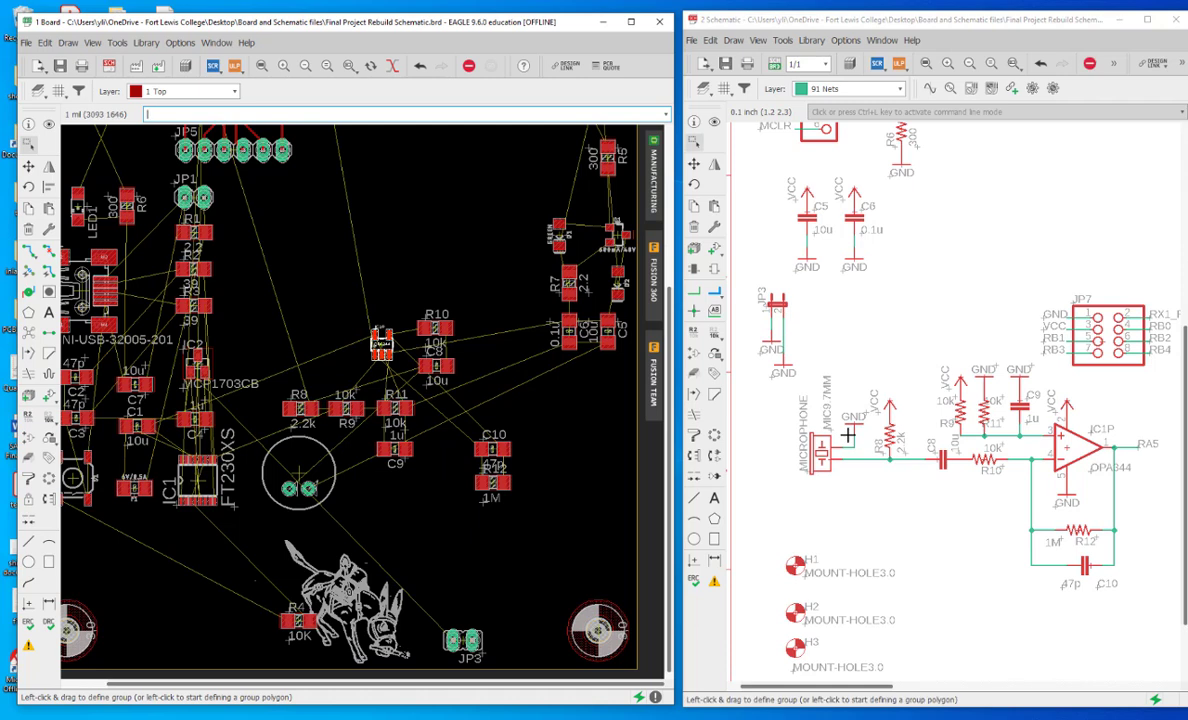
left_click(748, 418)
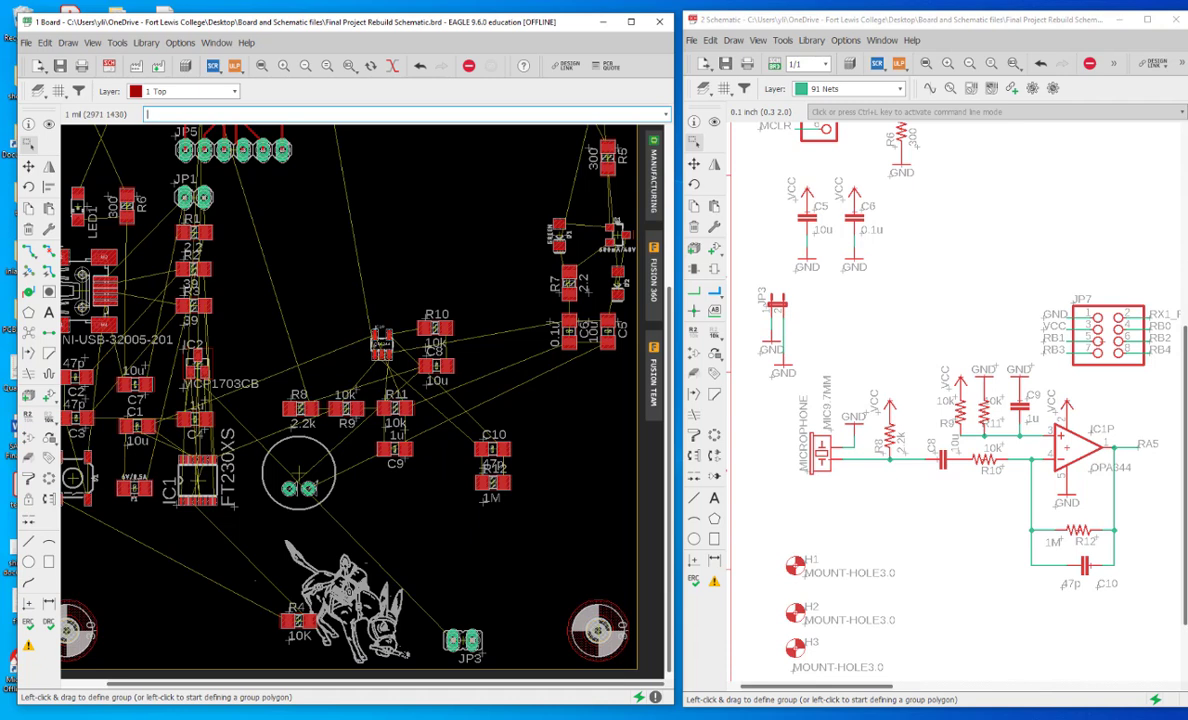
Step: Place R12 to the right of C9 and C10 directly above R12, to the right of R11
left_click(492, 483)
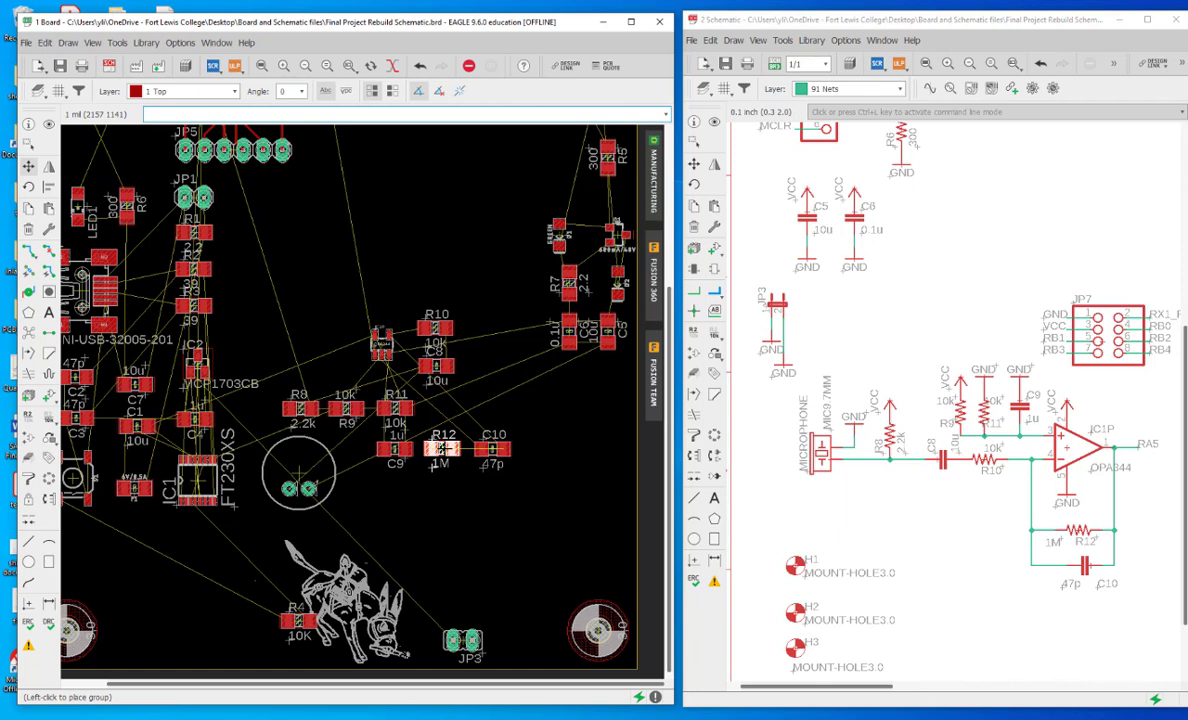
left_click(438, 458)
left_click(490, 449)
left_click(490, 449)
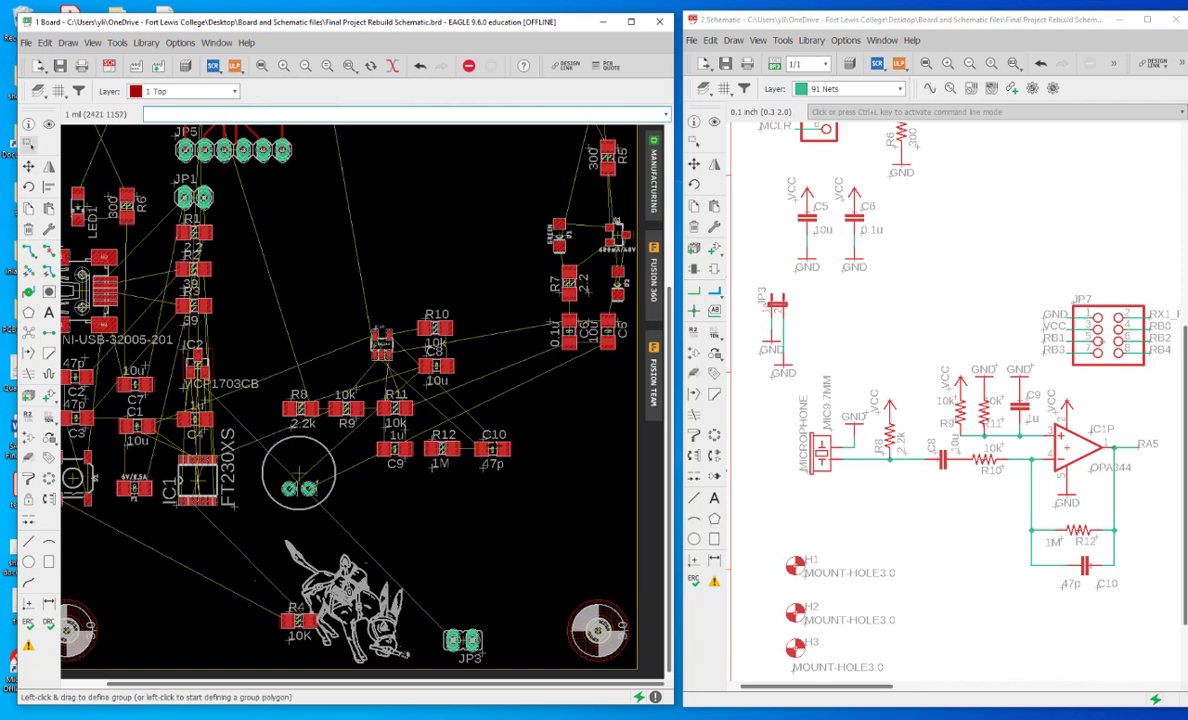
left_click(490, 449)
left_click(490, 449)
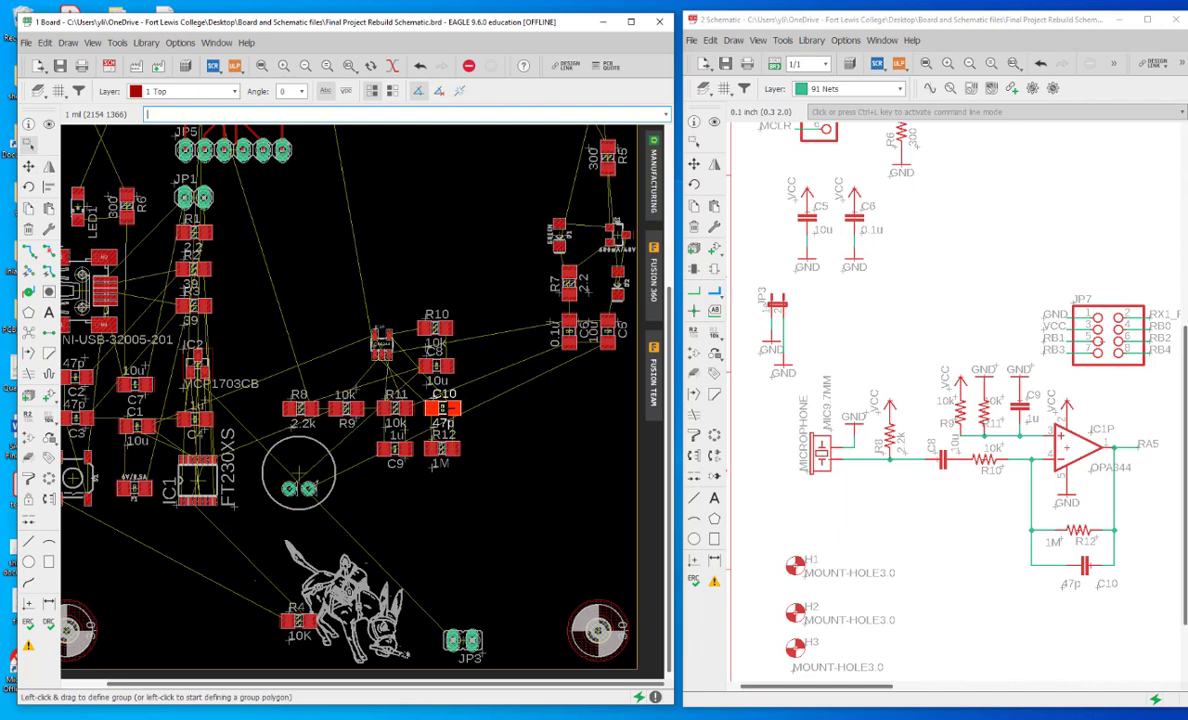
left_click(444, 408)
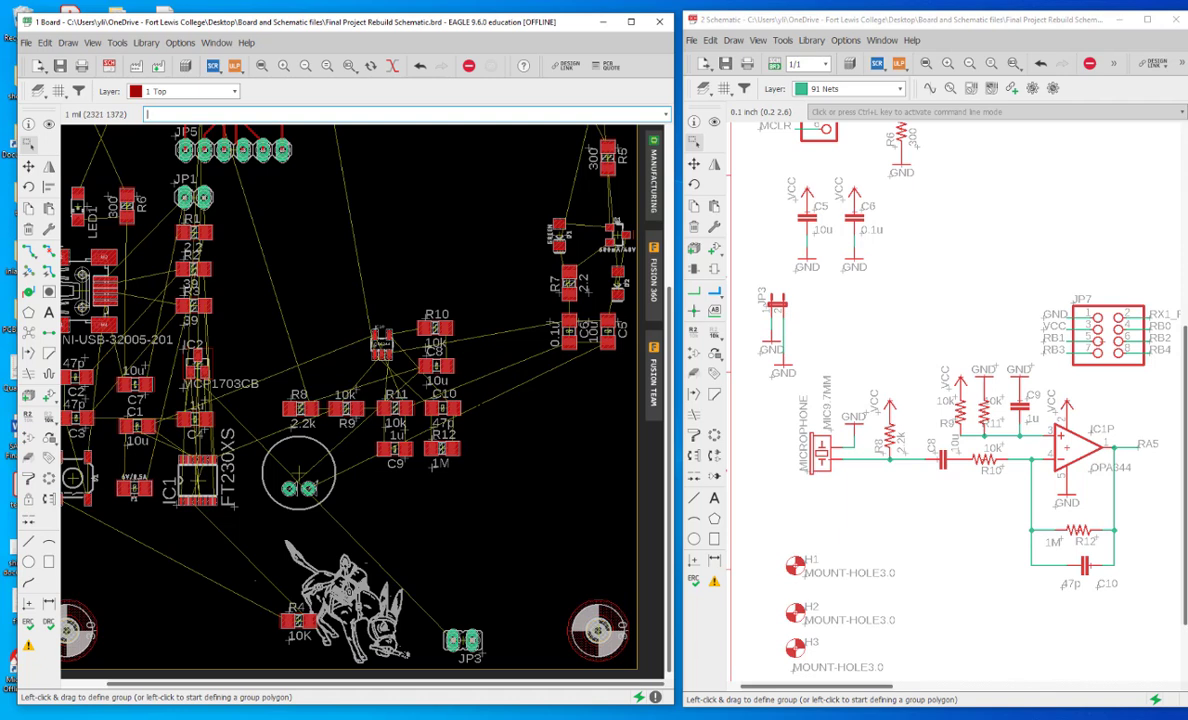
Step: Following the transistor circuit in the schematic, move Q1 to the open area above the op-amp, rotated 90 degrees
scroll(790, 408, "down", 6)
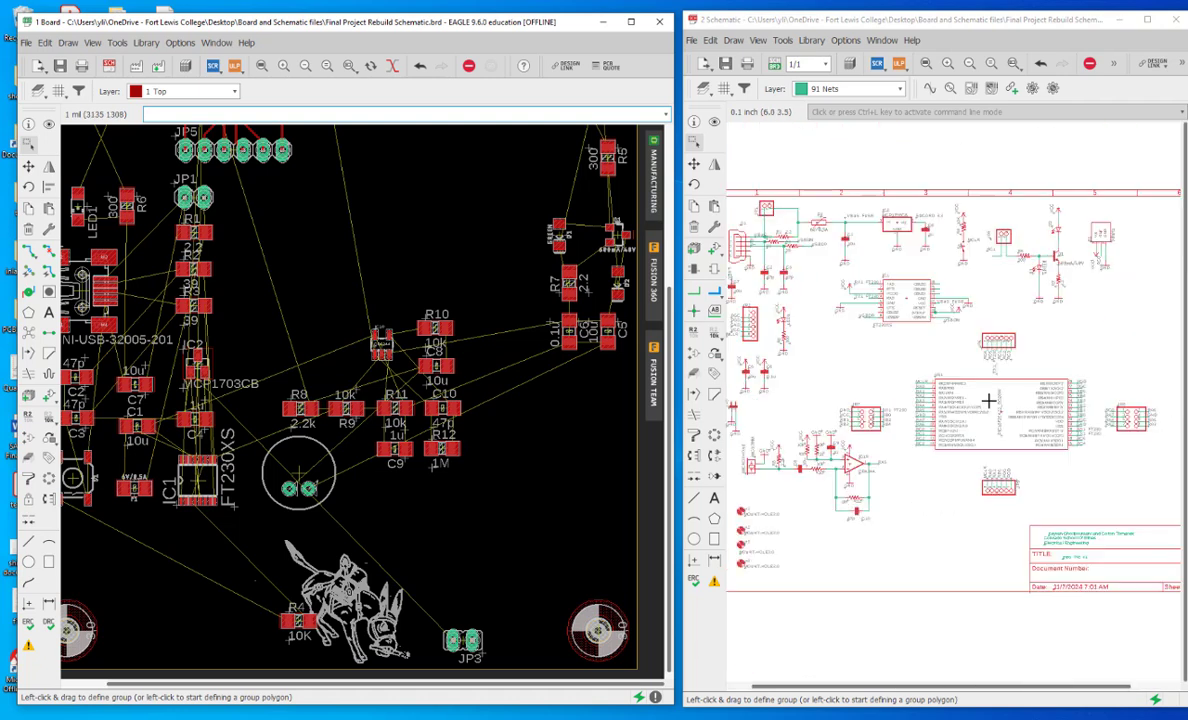
scroll(980, 400, "down", 1)
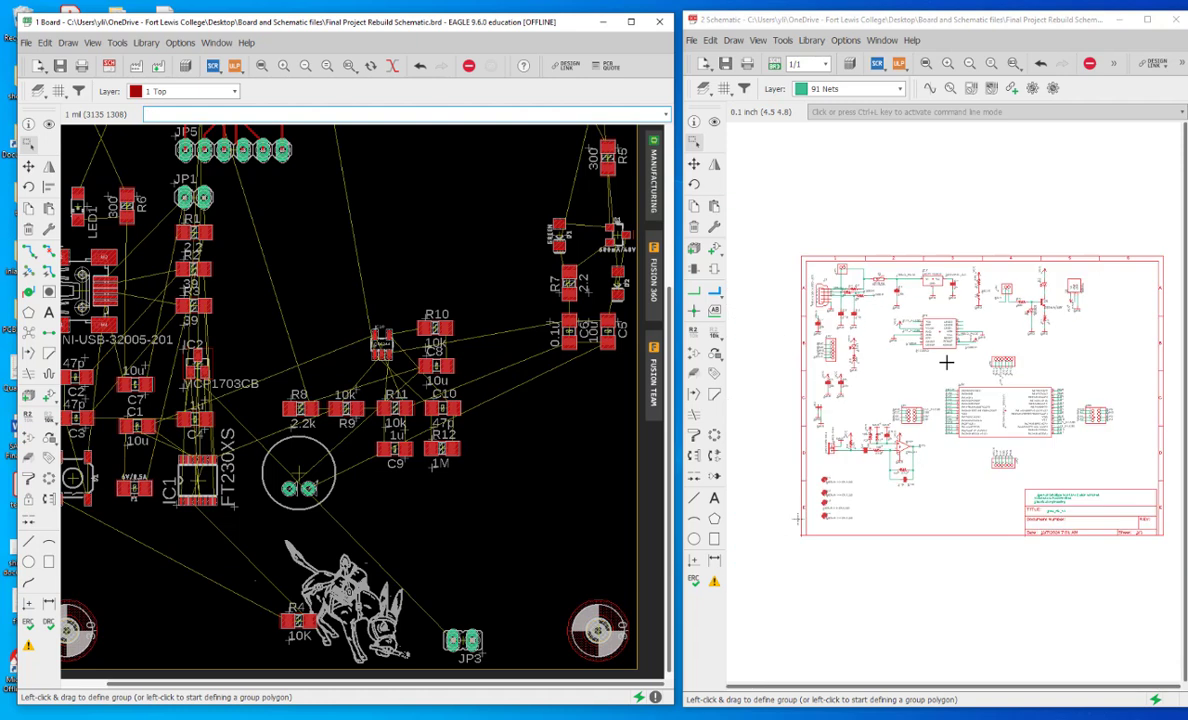
scroll(946, 362, "up", 1)
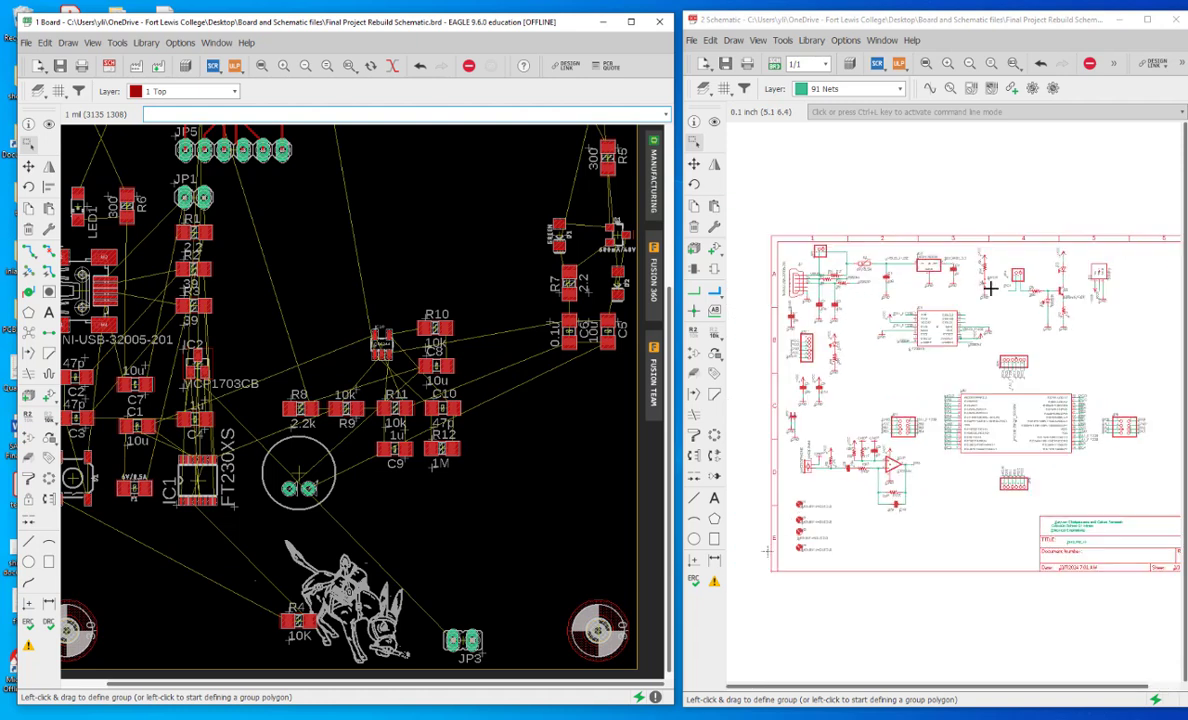
scroll(1115, 272, "up", 2)
scroll(1090, 268, "up", 2)
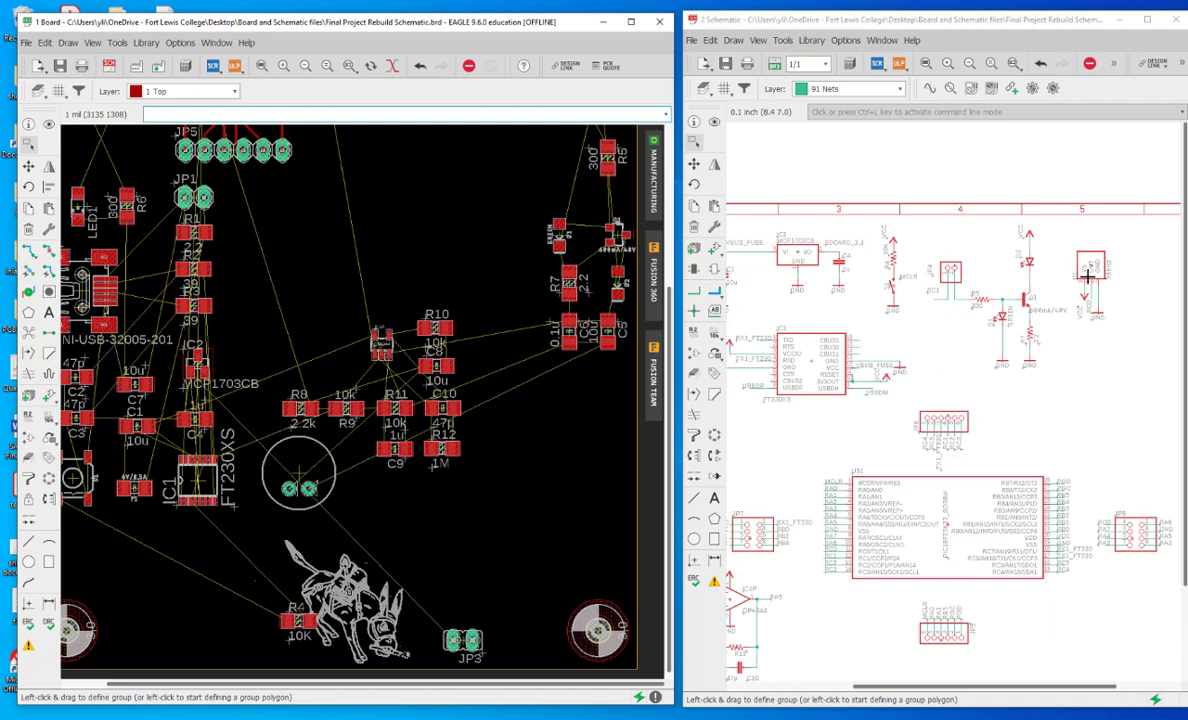
scroll(436, 591, "down", 1)
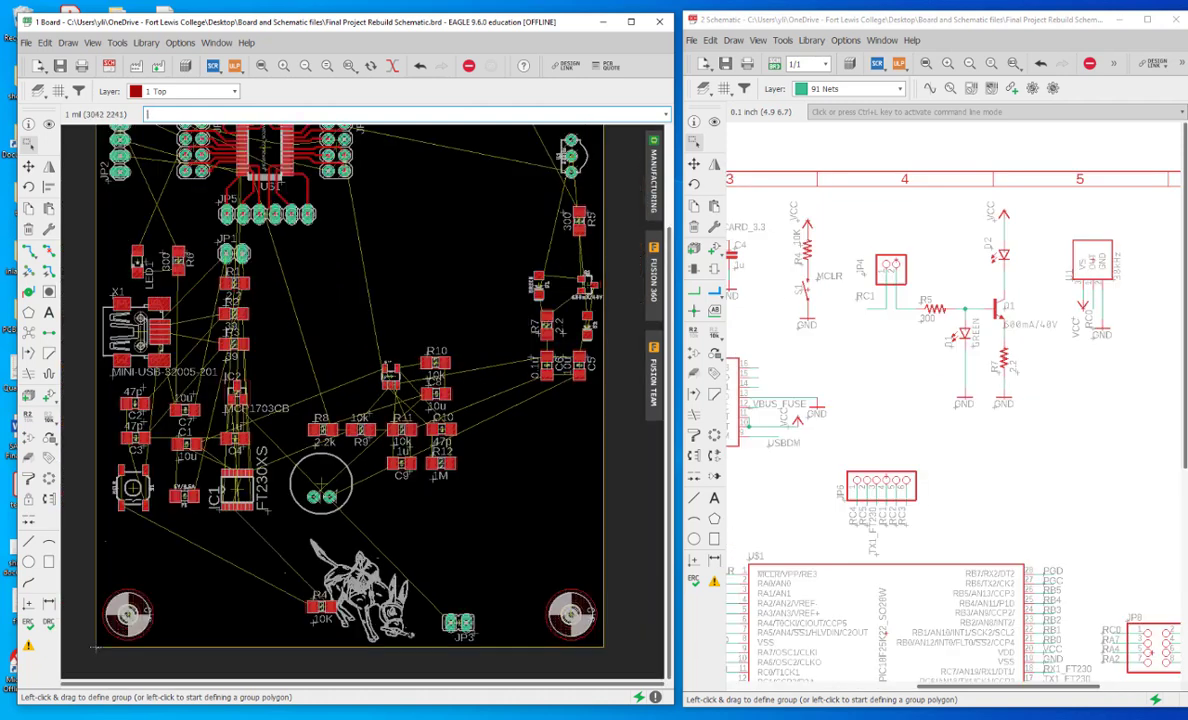
left_click(586, 283)
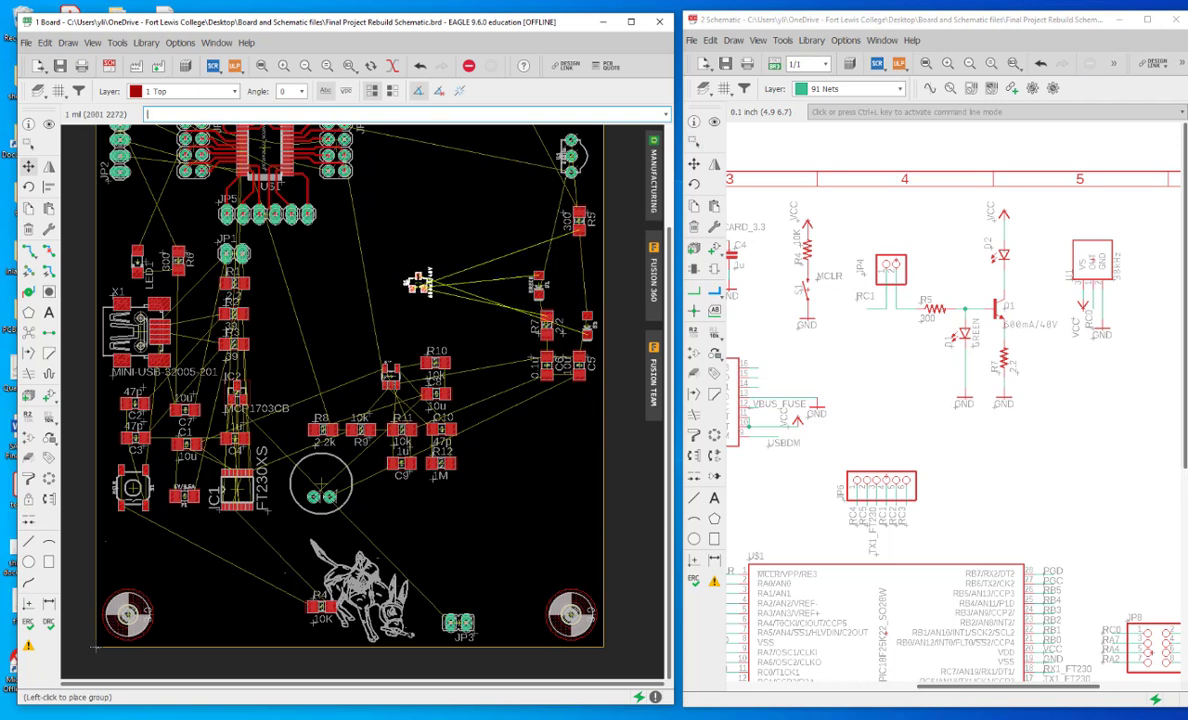
left_click(419, 284)
Step: Move the op-amp and its surrounding resistors and capacitors down beside the microphone, and shift R8 and R9 slightly left
left_click_drag(446, 308, 350, 483)
left_click(441, 430)
left_click(441, 430)
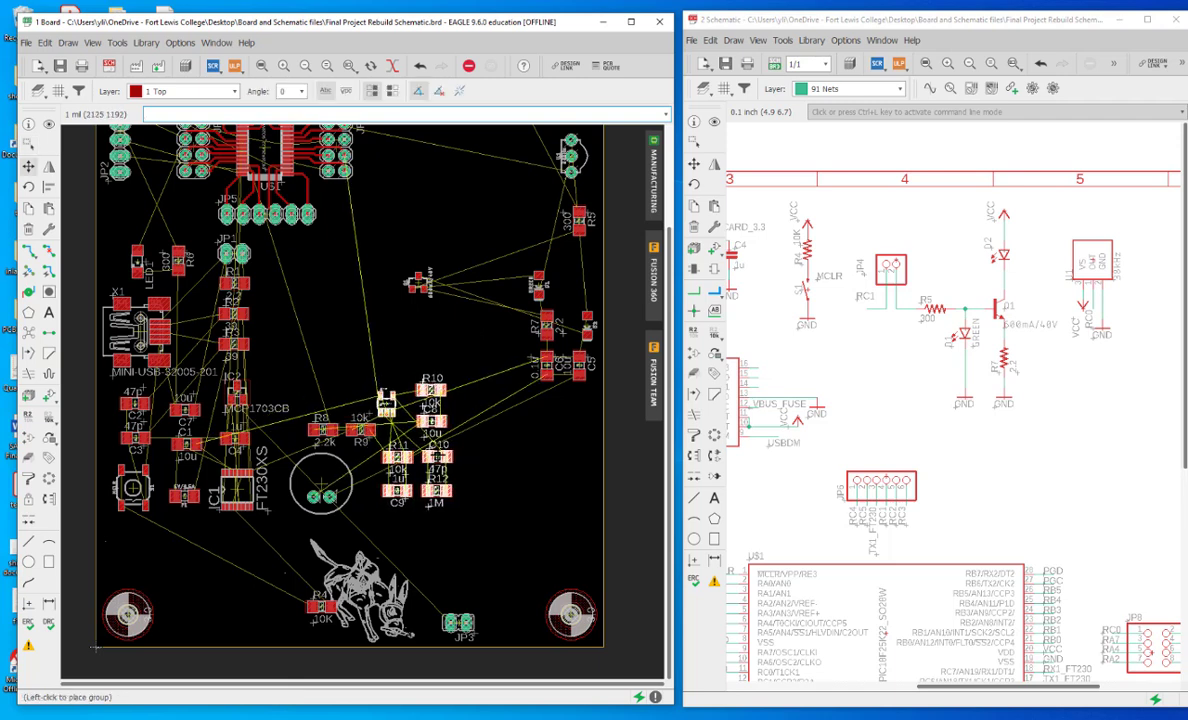
left_click(435, 459)
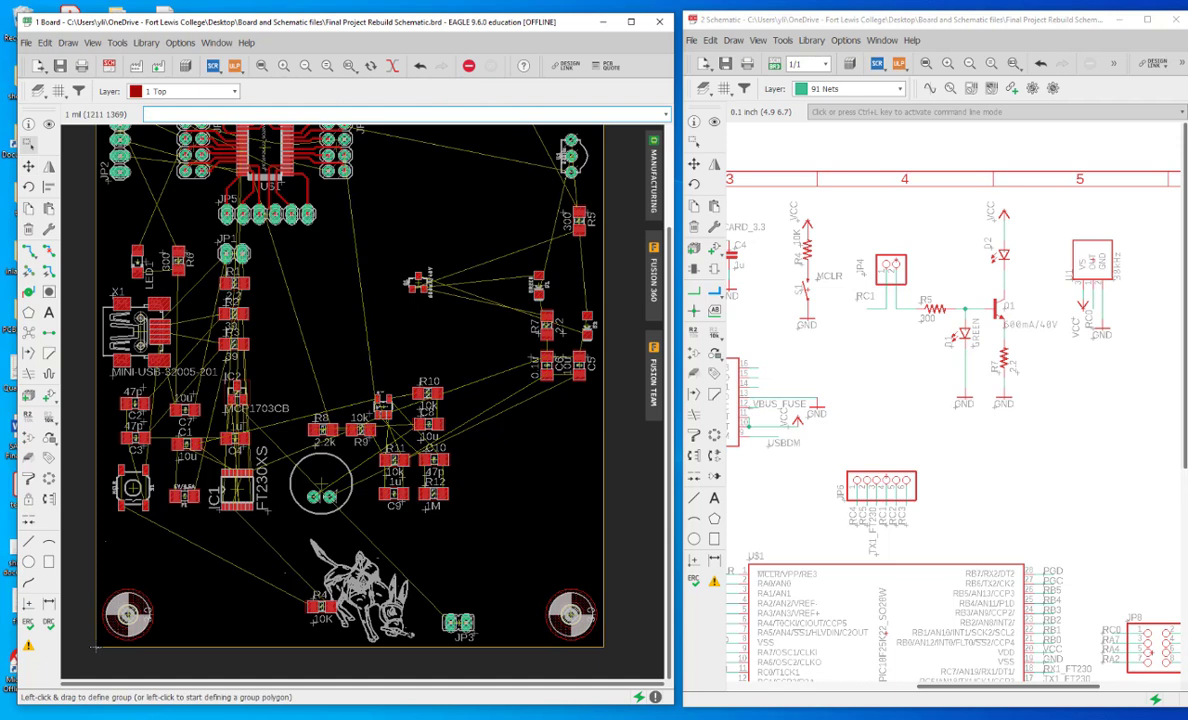
mouse_move(300, 404)
left_mouse_down()
mouse_move(371, 439)
mouse_move(342, 430)
left_mouse_up()
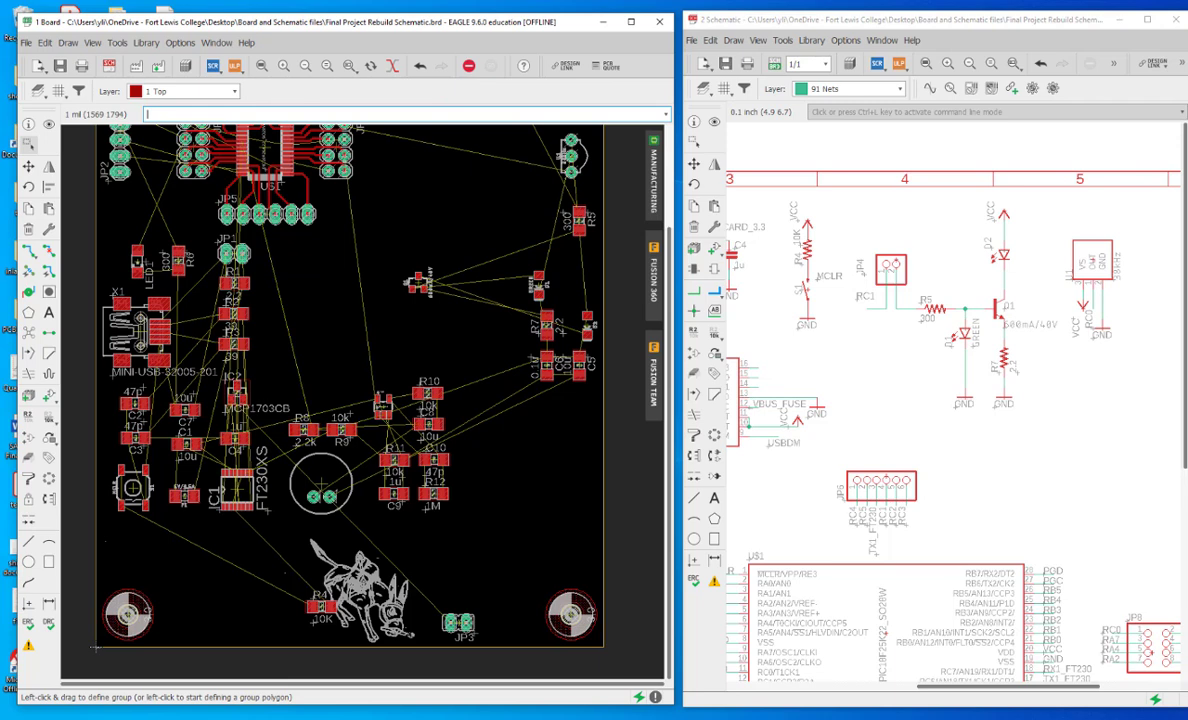
Step: Move the microcontroller with its traces and headers JP5 to JP8 left, closer to JP2
scroll(95, 648, "down", 3)
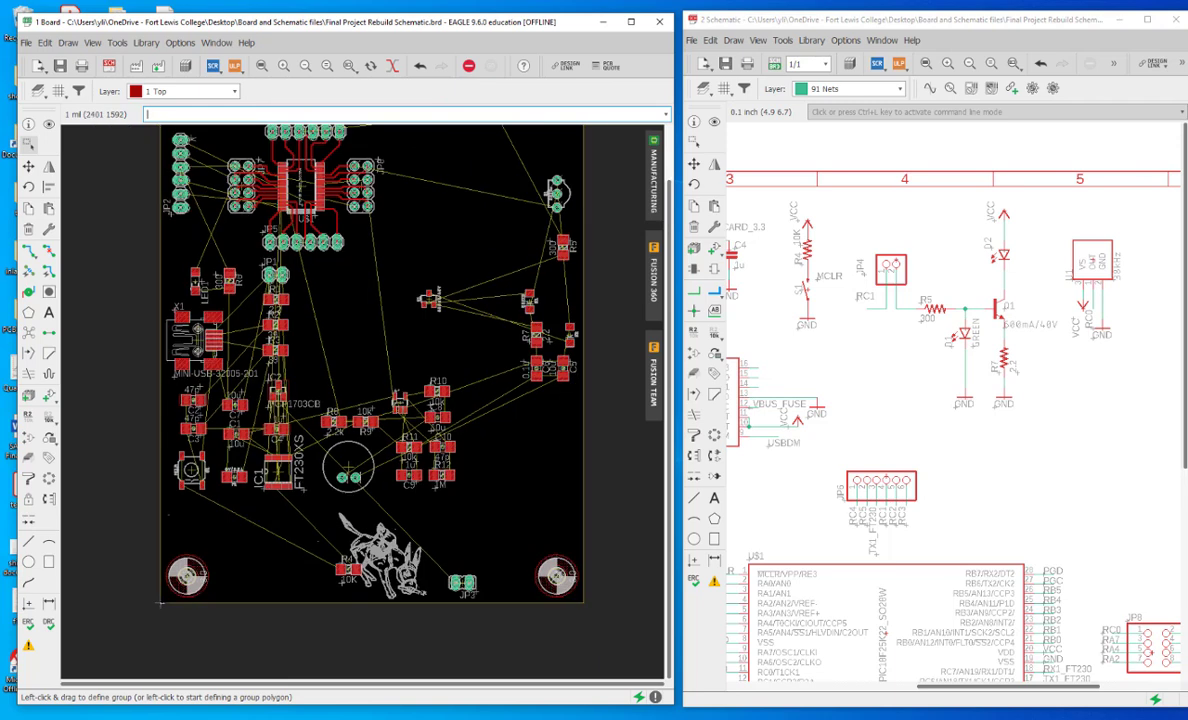
scroll(259, 540, "up", 2)
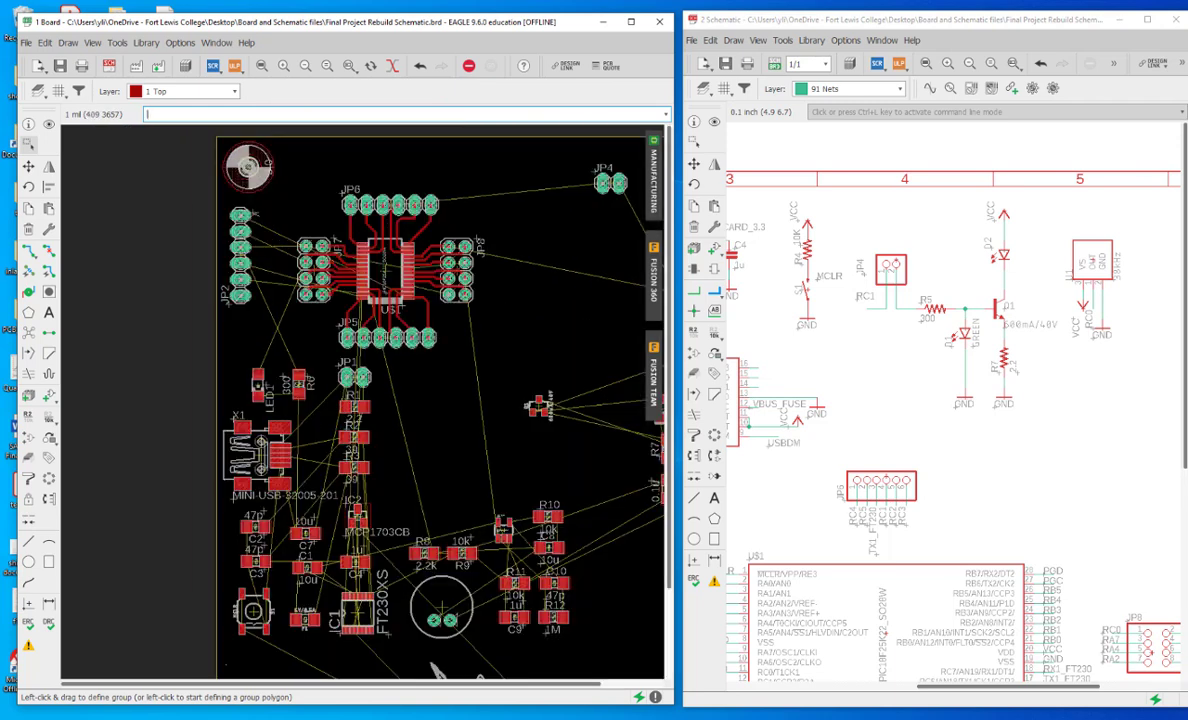
left_click_drag(262, 161, 473, 328)
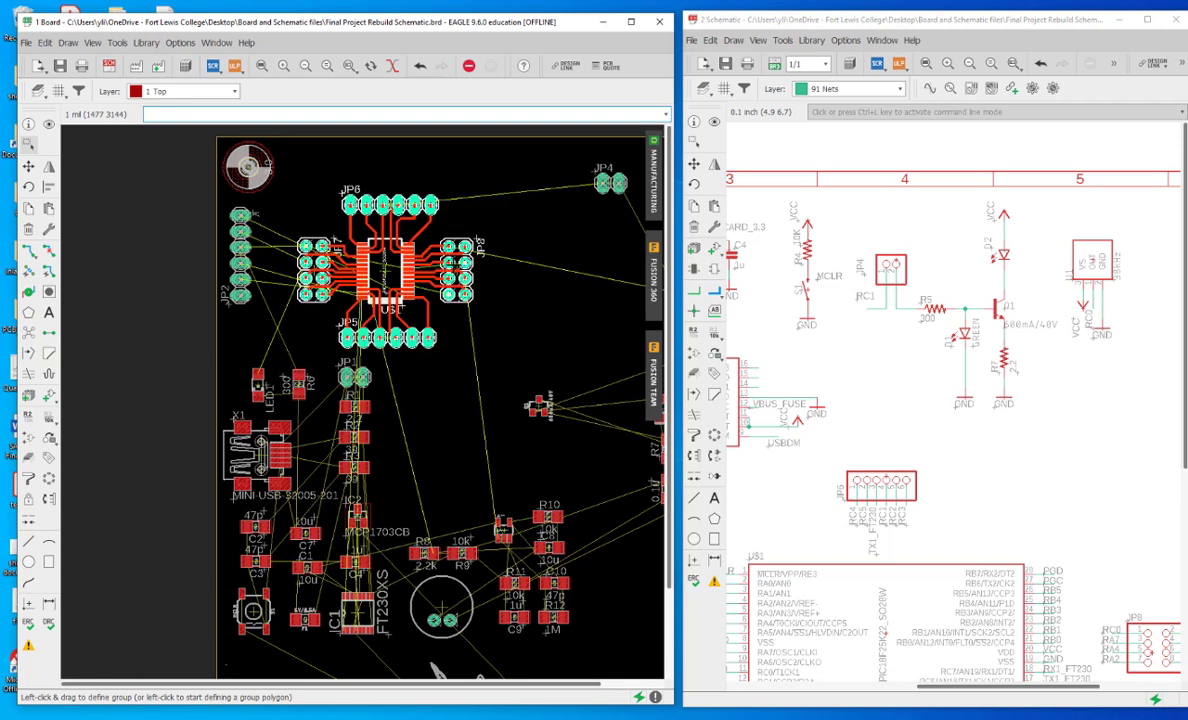
left_click_drag(449, 263, 425, 258)
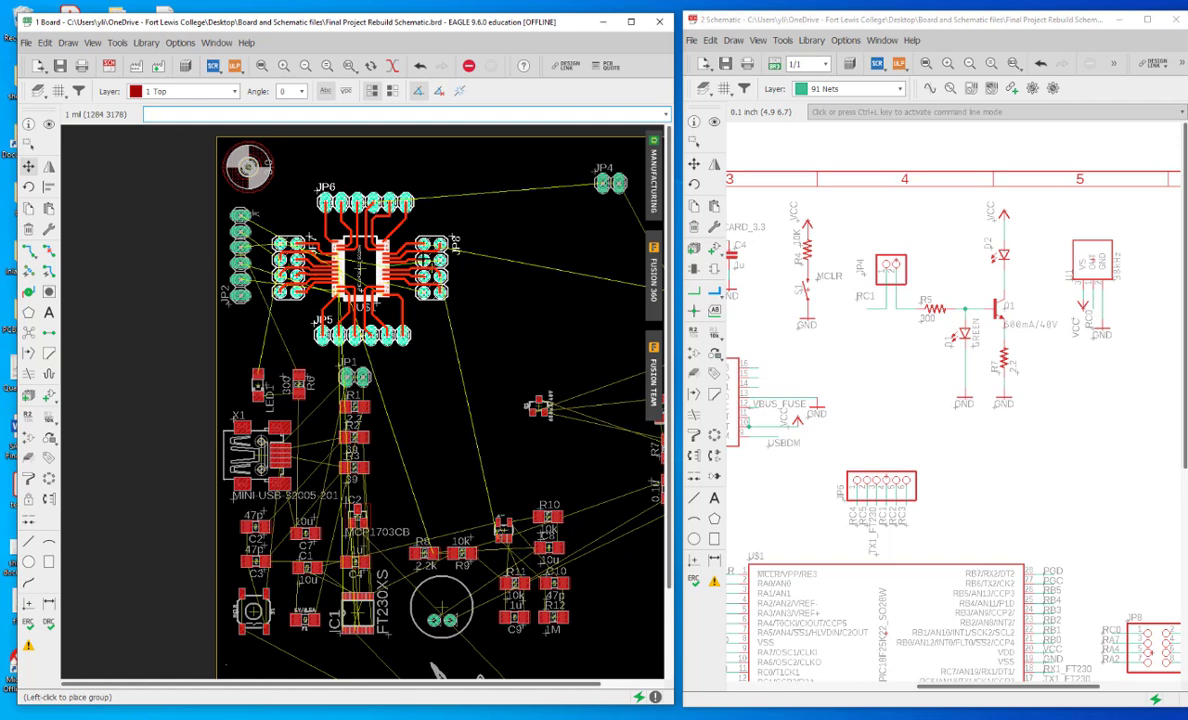
left_click(427, 264)
left_click(28, 145)
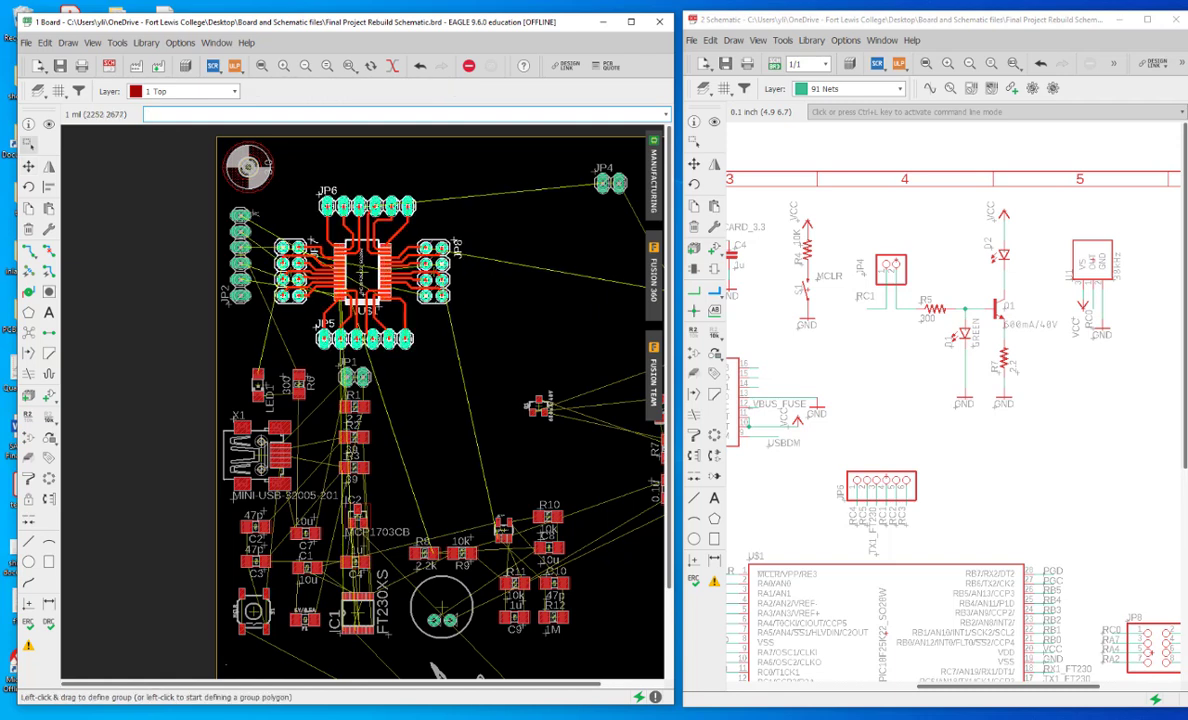
Step: Move header JP4 to the right of JP6, and place the three-pin receiver just right of JP4
scroll(335, 385, "down", 2)
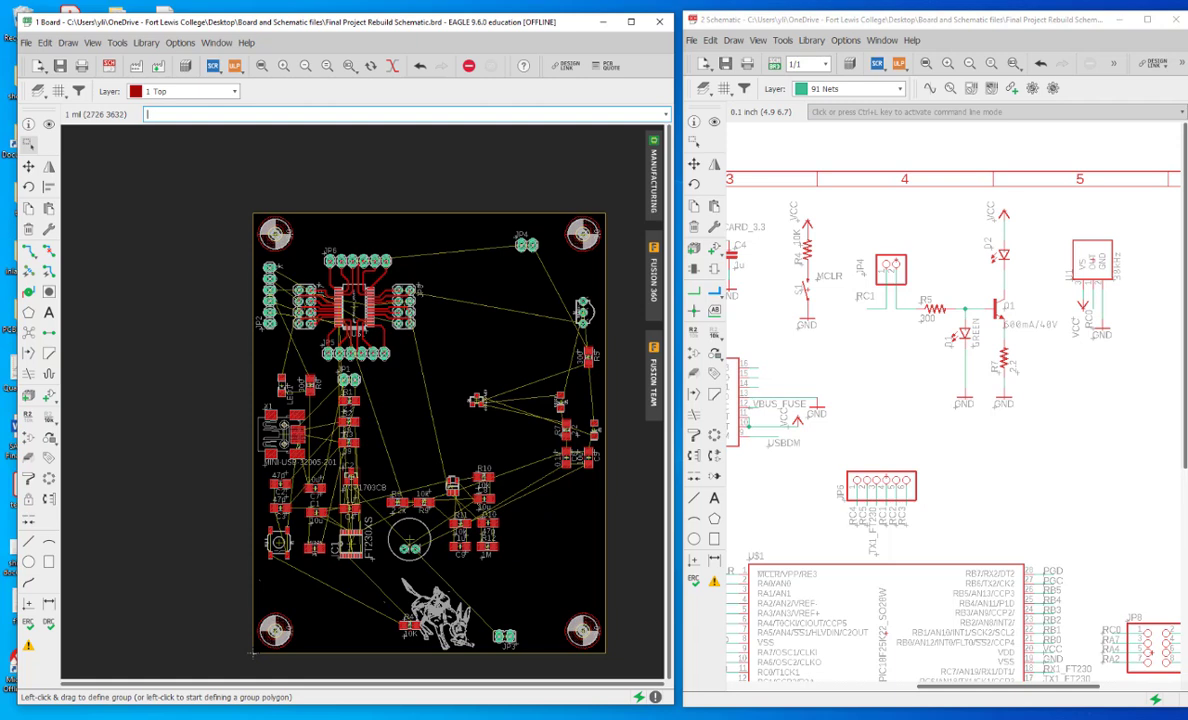
left_click_drag(527, 245, 419, 262)
left_click(414, 262)
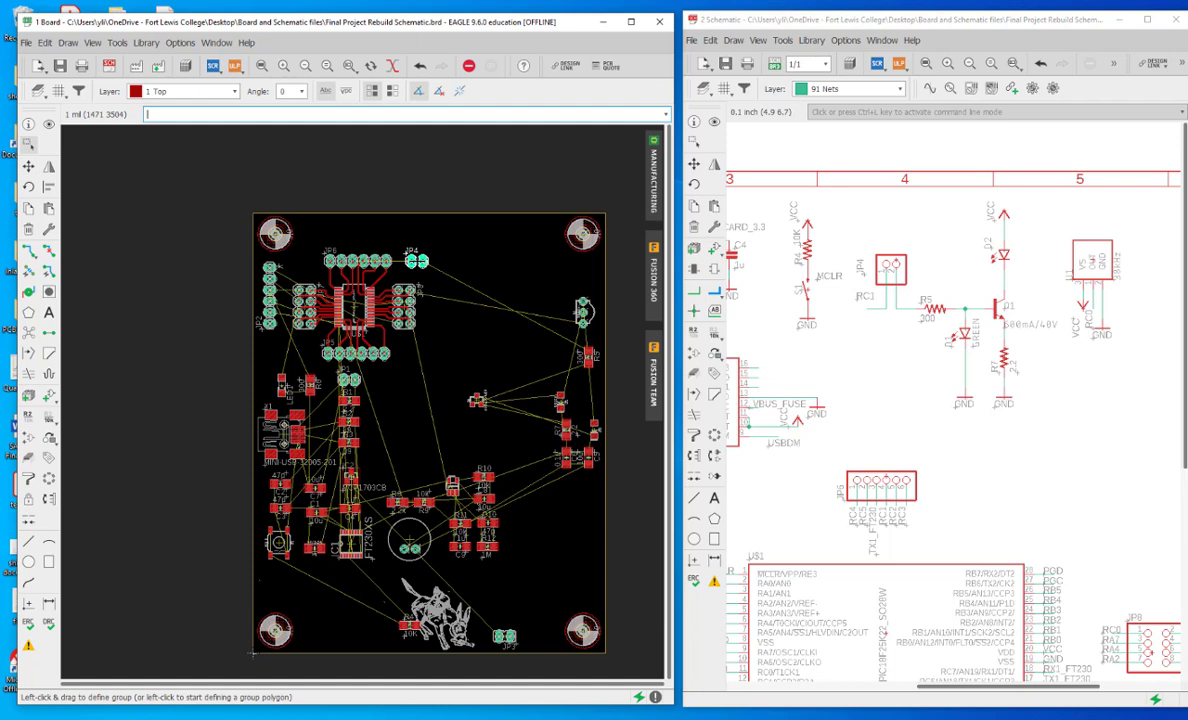
left_click_drag(585, 312, 460, 271)
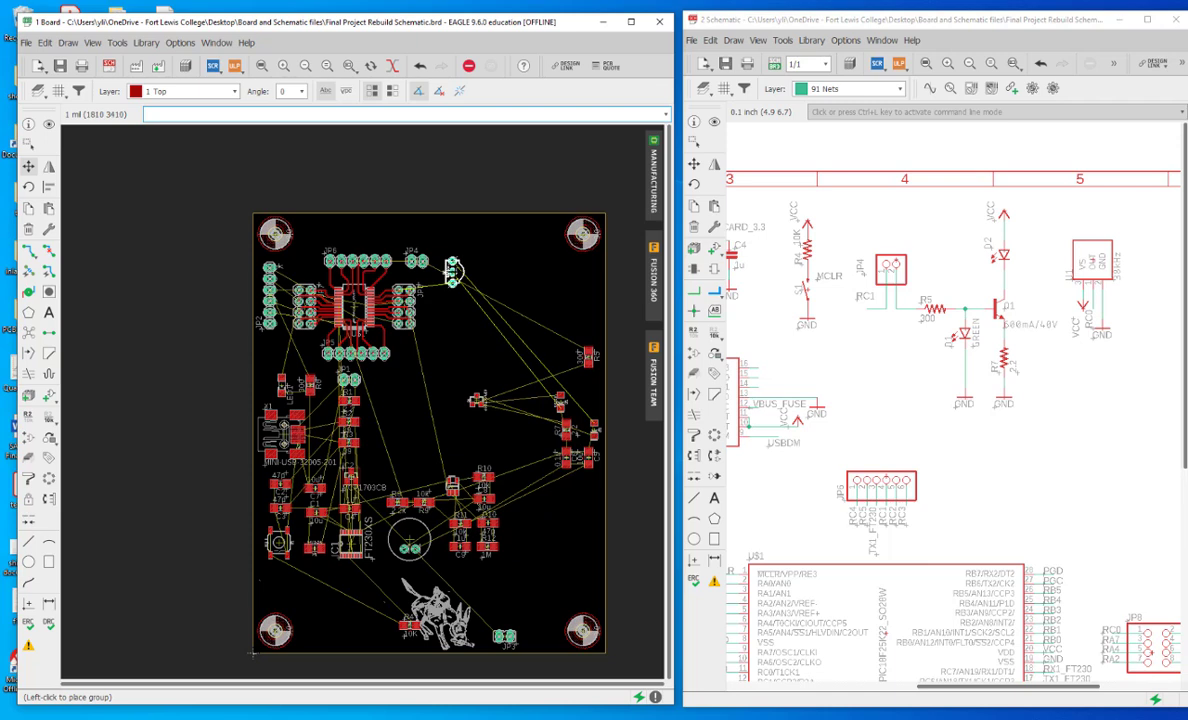
left_click(453, 270)
Step: Place resistor R5 below the three-pin receiver, and transistor Q1 directly to the right of R5
scroll(470, 365, "up", 2)
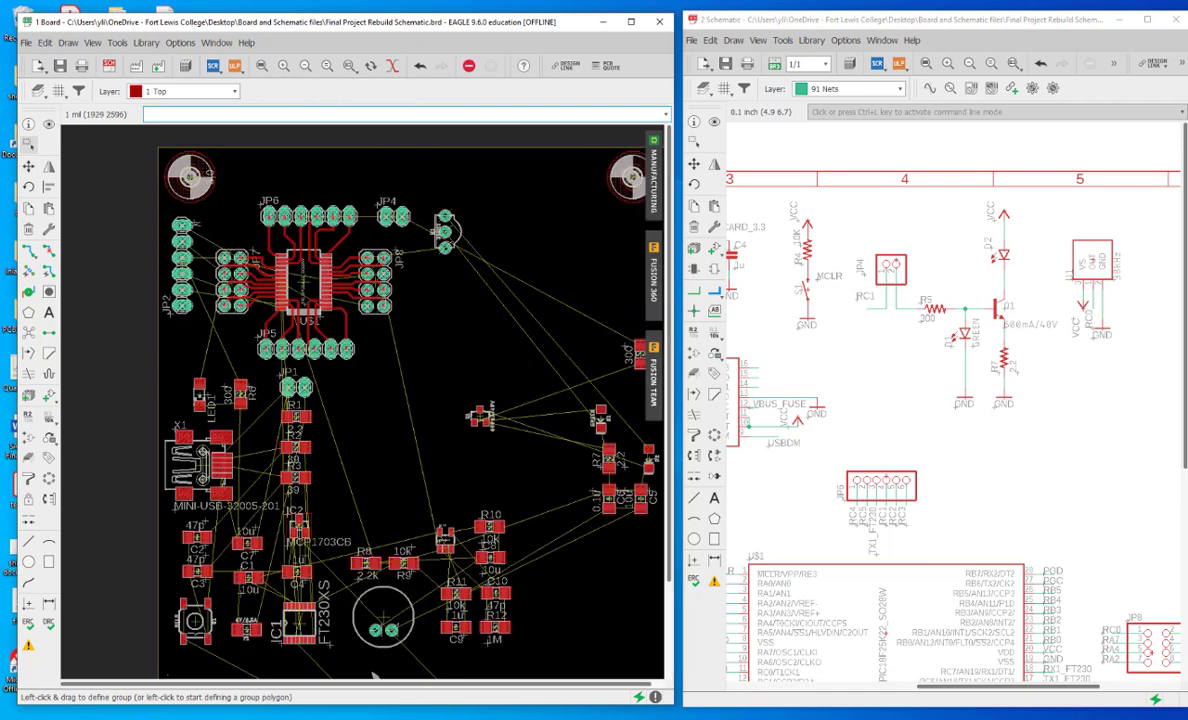
left_click_drag(640, 356, 425, 285)
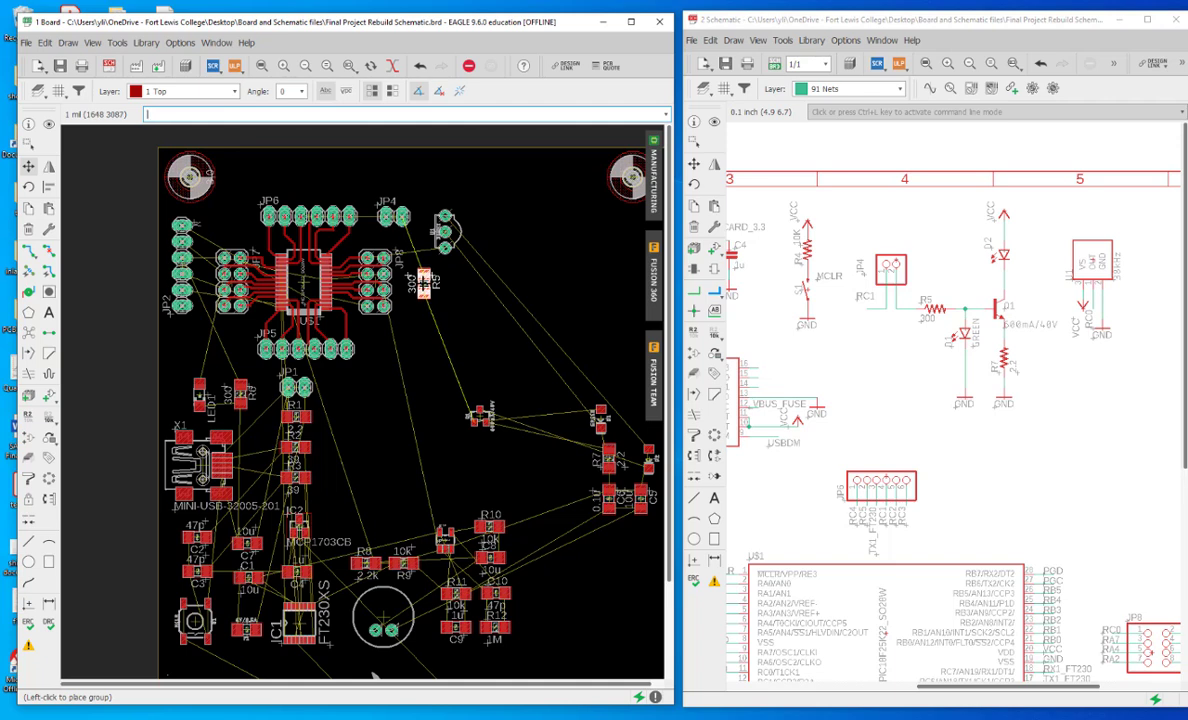
left_click(424, 284)
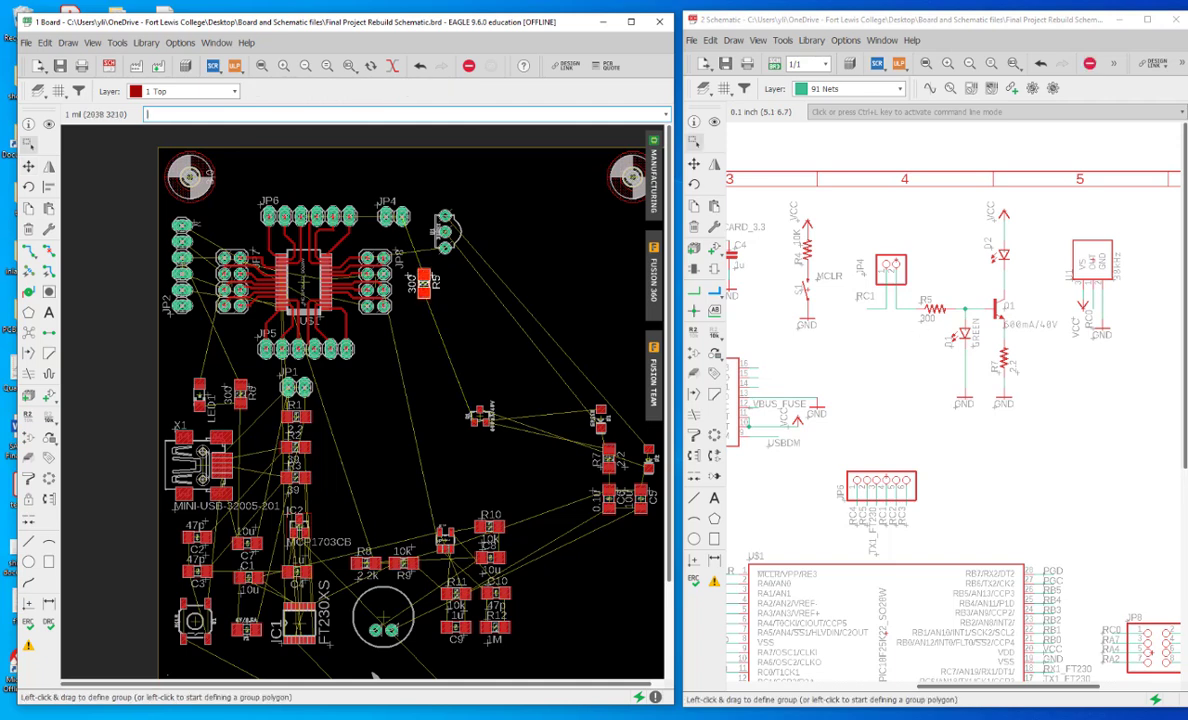
right_click(422, 284, "ctrl")
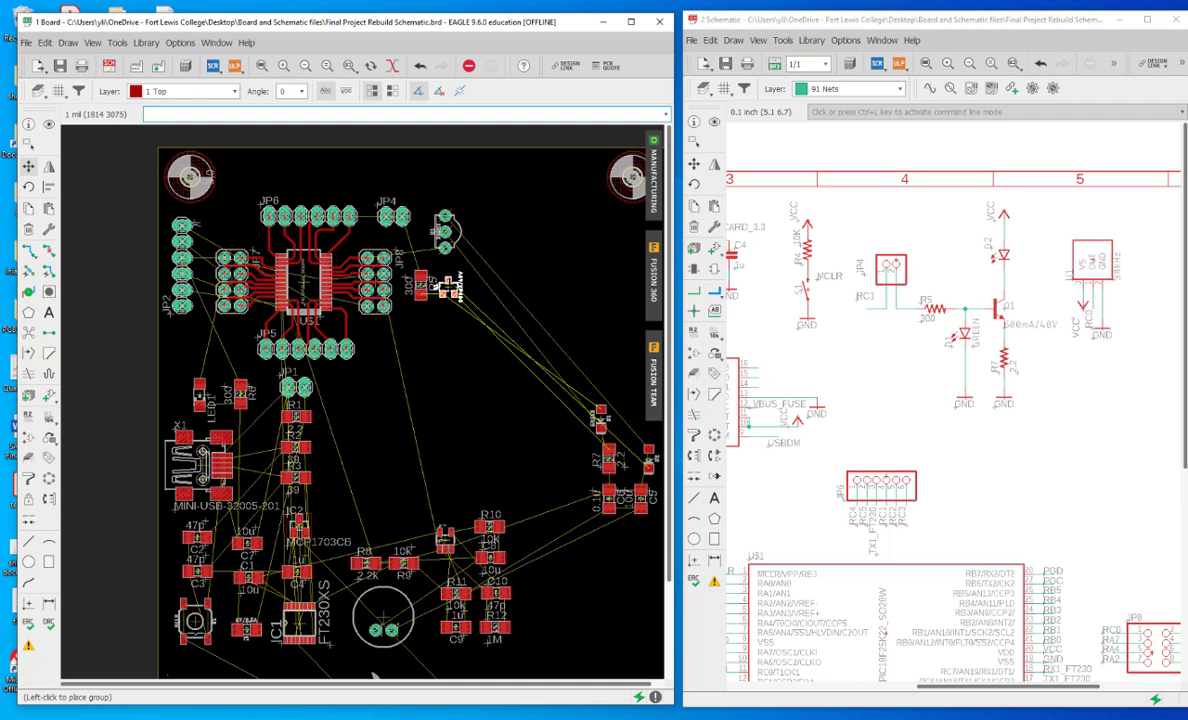
left_click(447, 290)
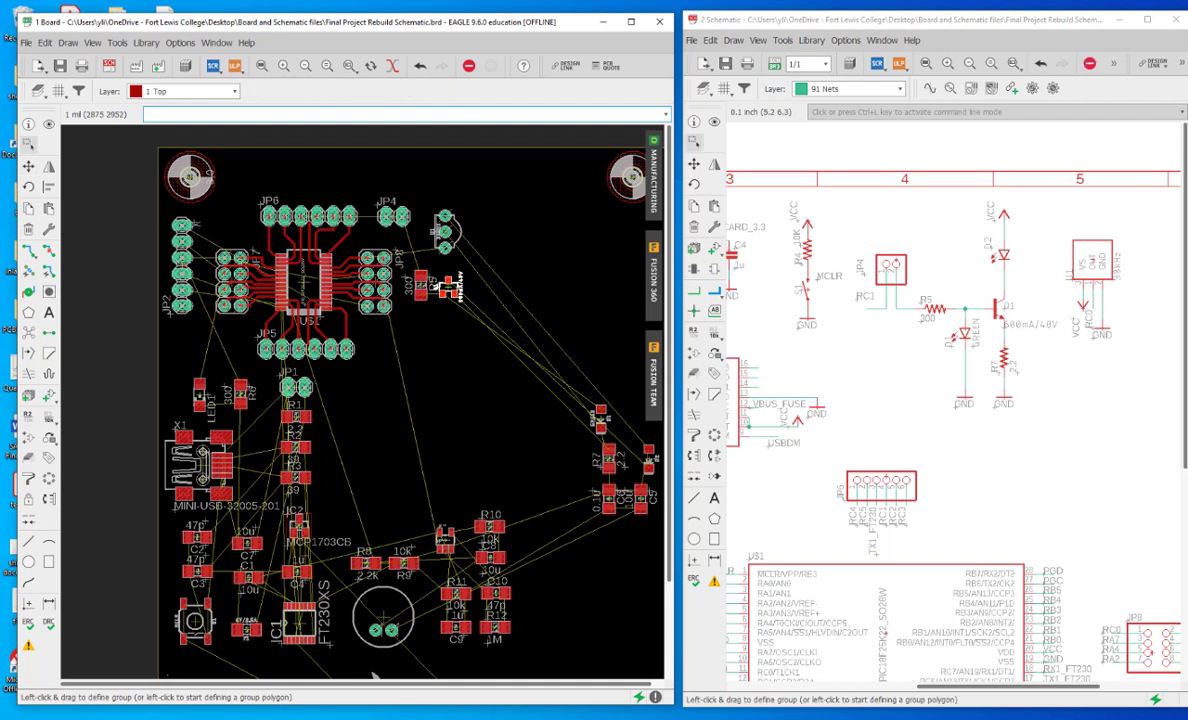
Step: Place the green LED D1 horizontally below transistor Q1, and resistor R7 to the right of D1
left_click_drag(600, 418, 438, 338)
right_click(437, 339)
right_click(453, 337)
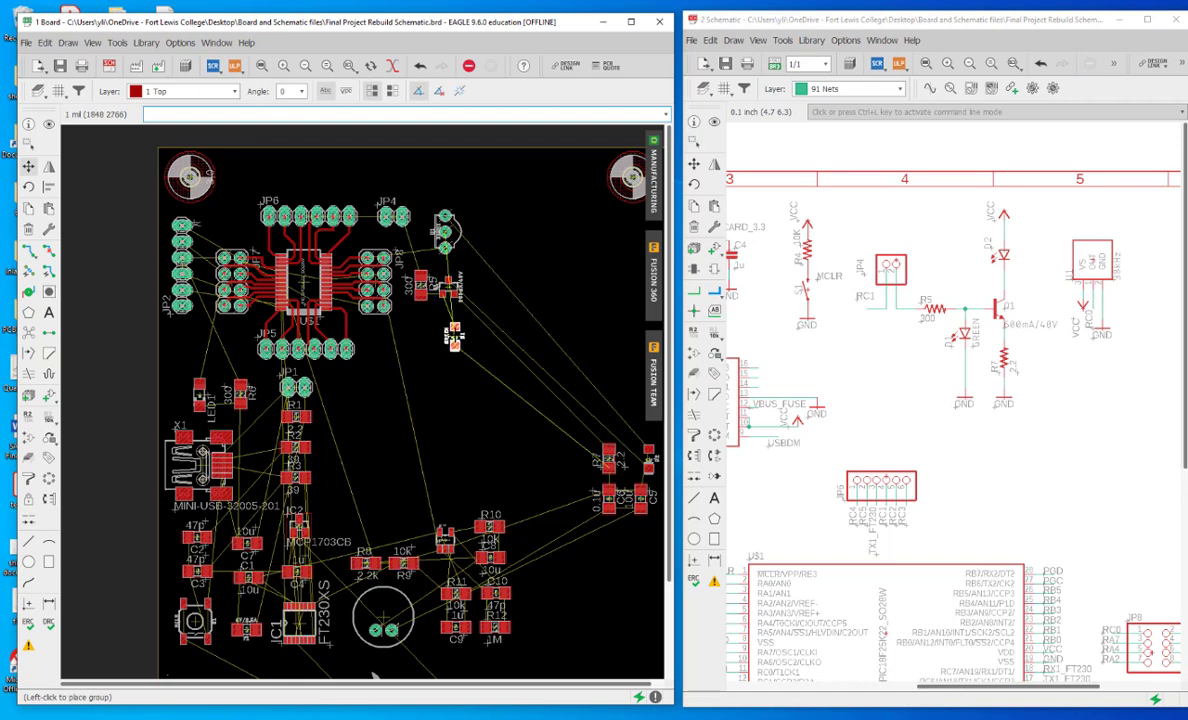
right_click(447, 328)
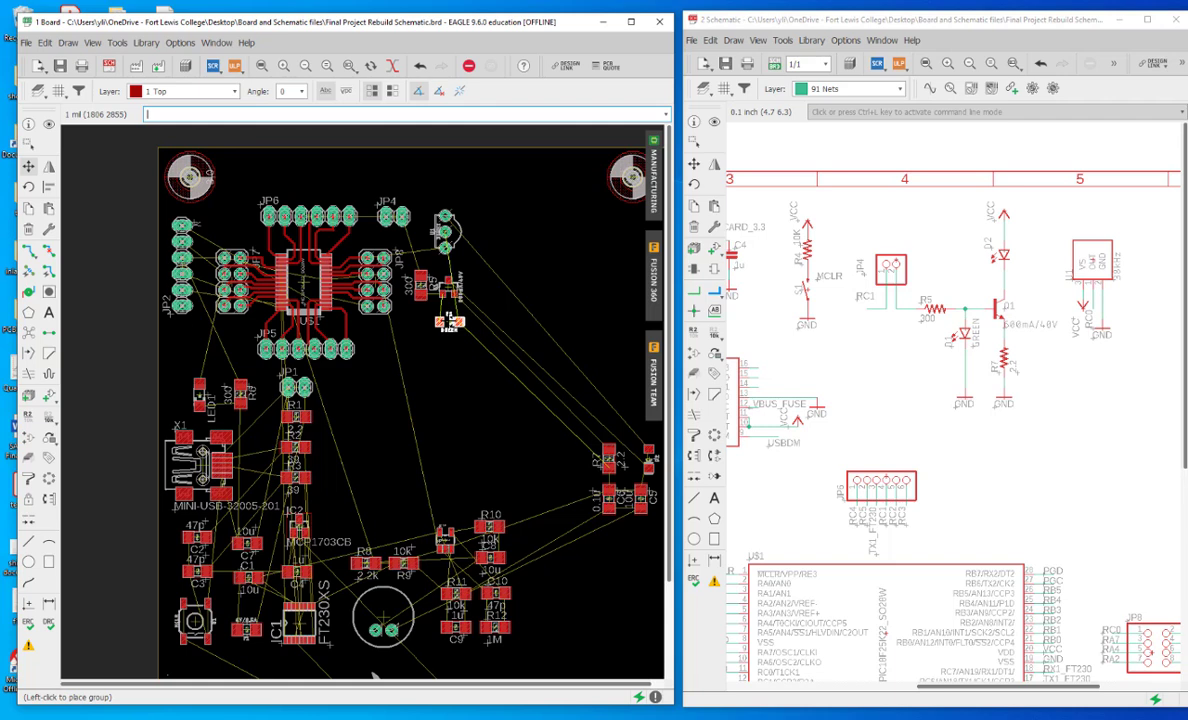
left_click(449, 321)
key("Escape")
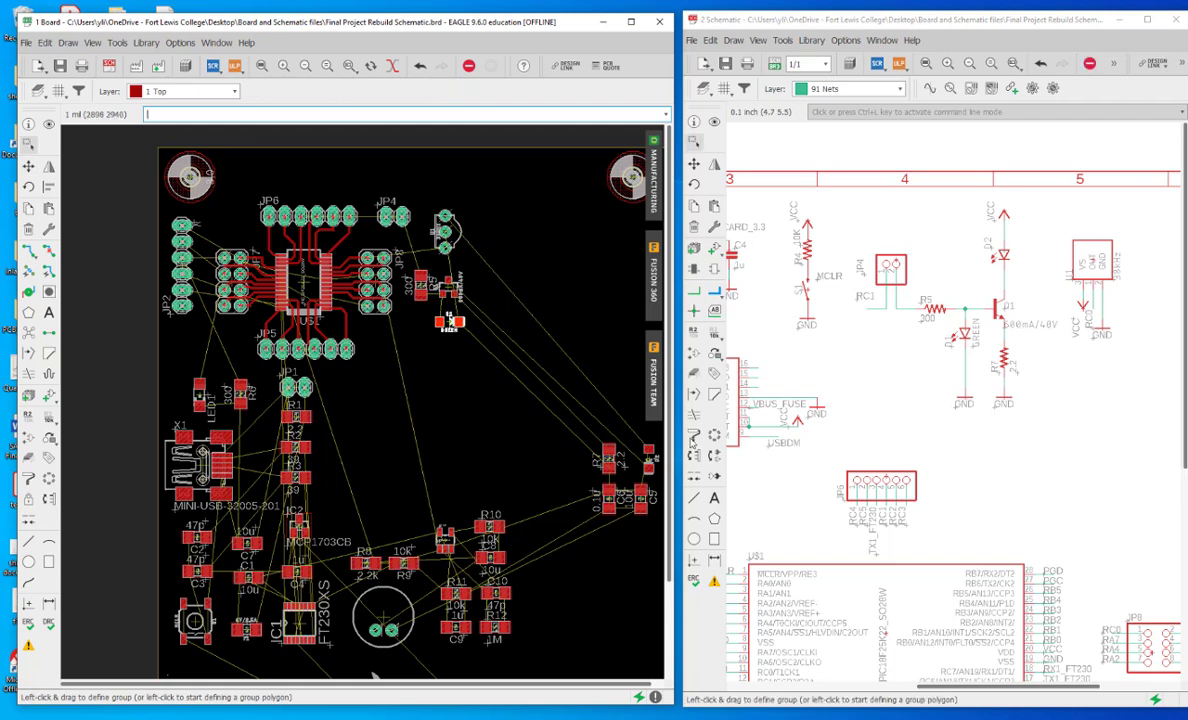
left_click(609, 460)
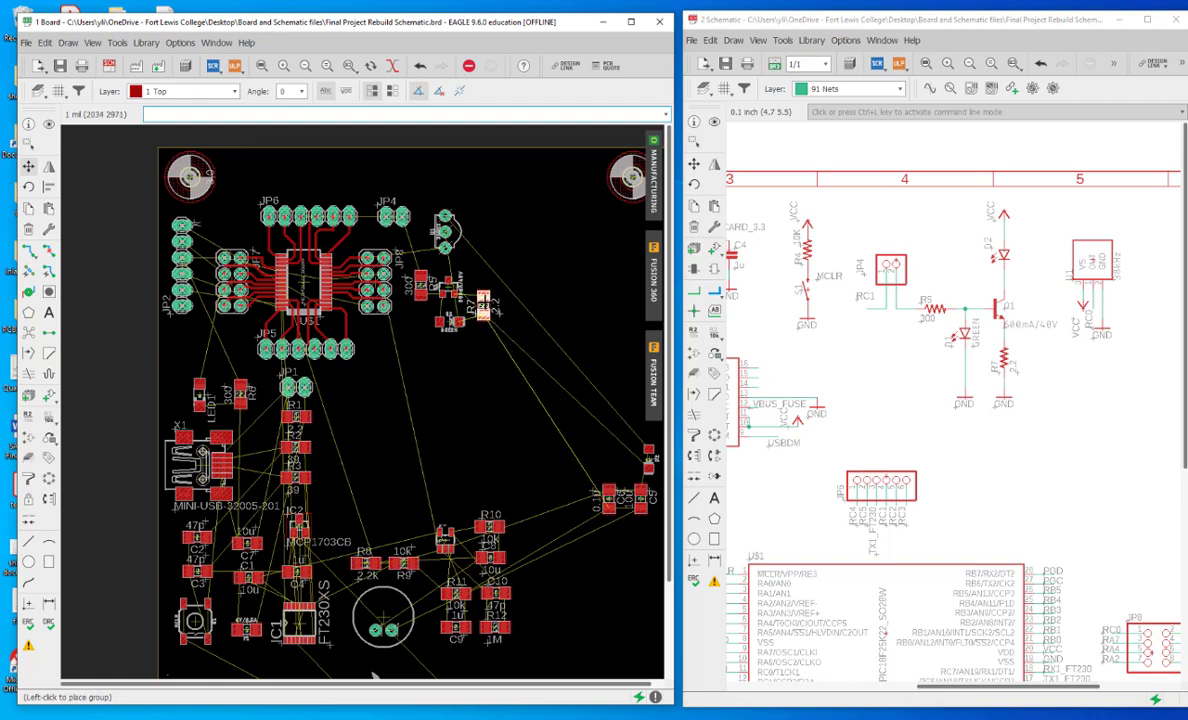
left_click(484, 304)
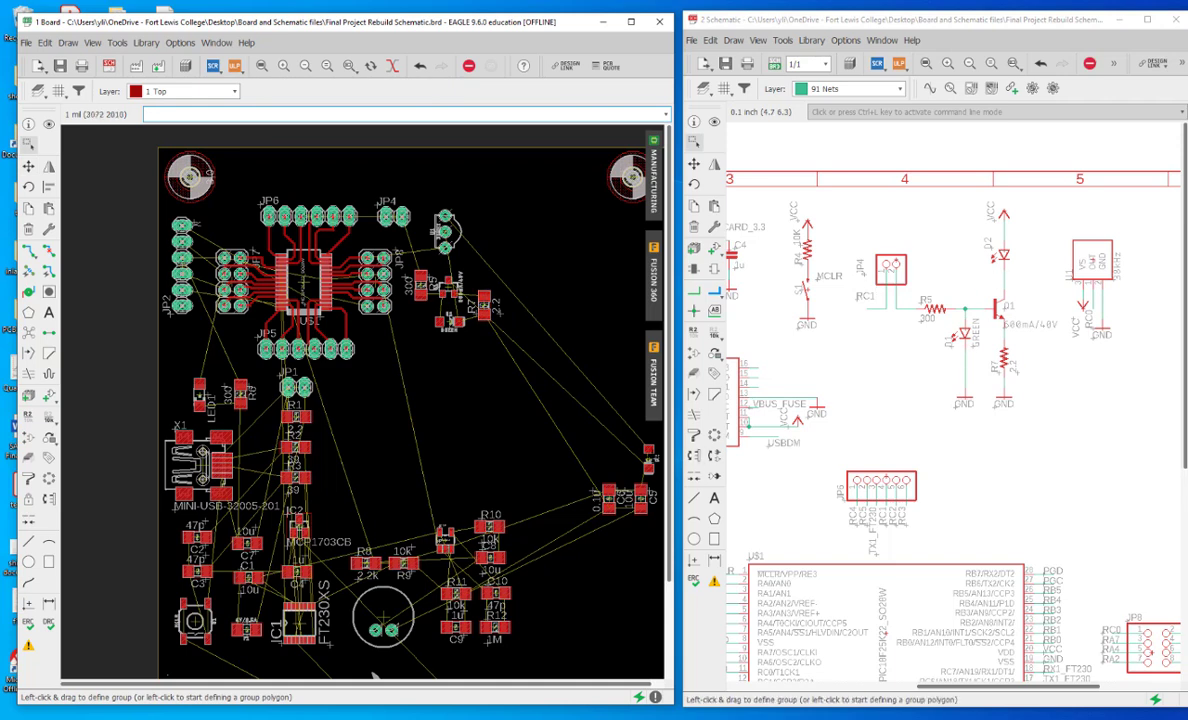
Step: Place LED D2 in the open area below D1, lined up vertically with transistor Q1
left_click(648, 455)
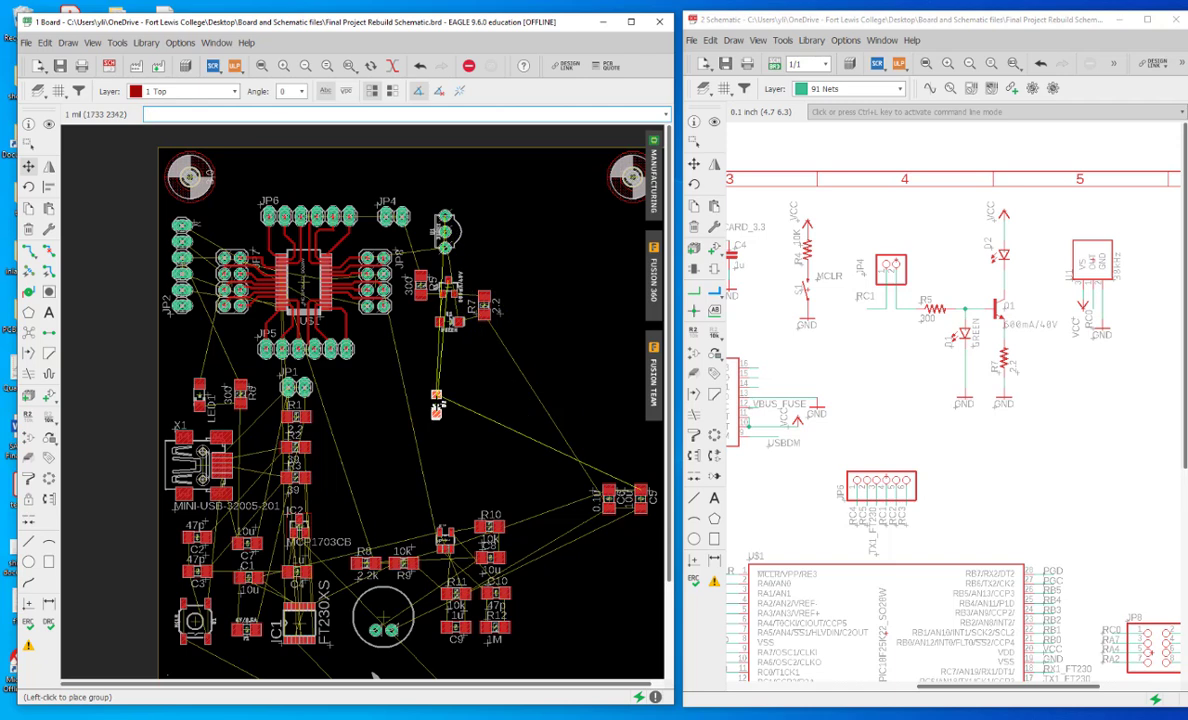
left_click(434, 386)
scroll(433, 384, "up", 2)
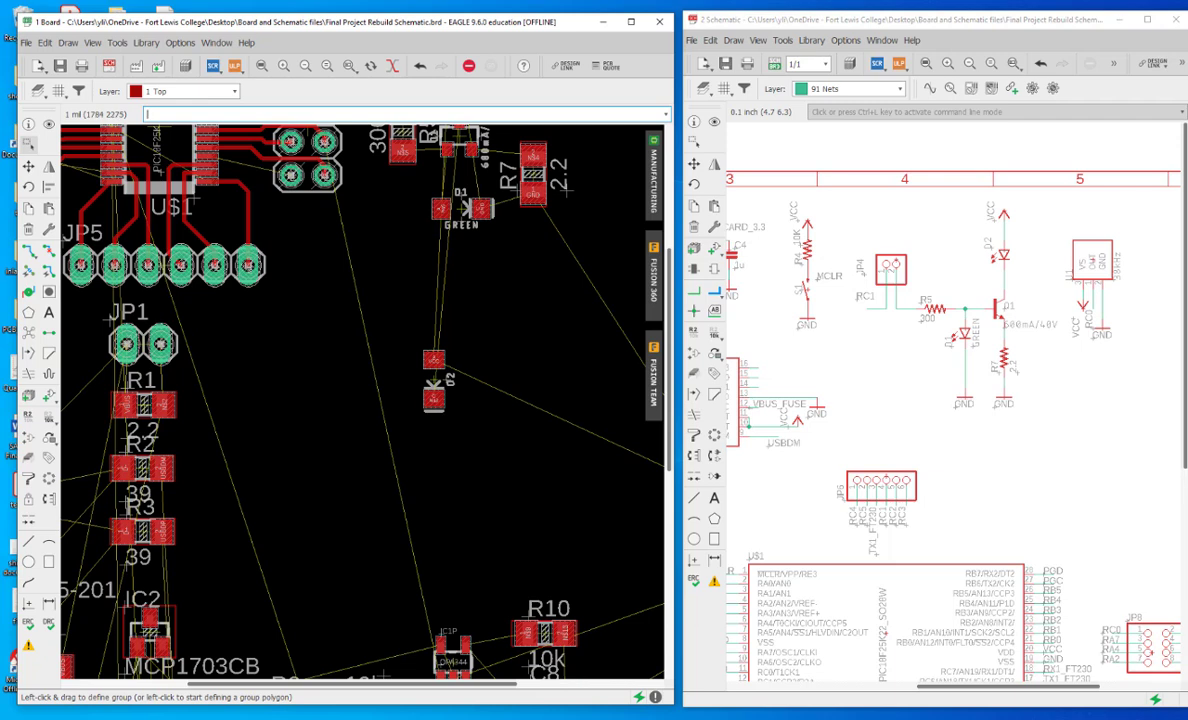
scroll(466, 413, "down", 1)
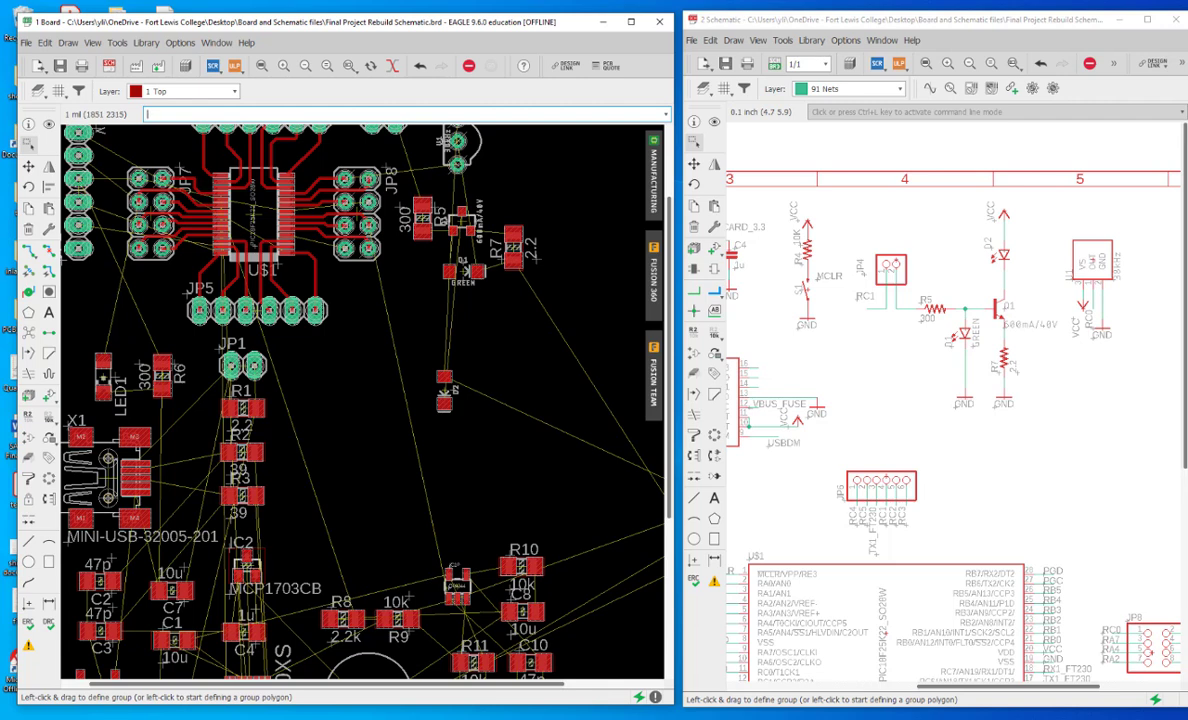
mouse_move(445, 391)
left_mouse_down()
mouse_move(459, 363)
mouse_move(457, 392)
left_mouse_up()
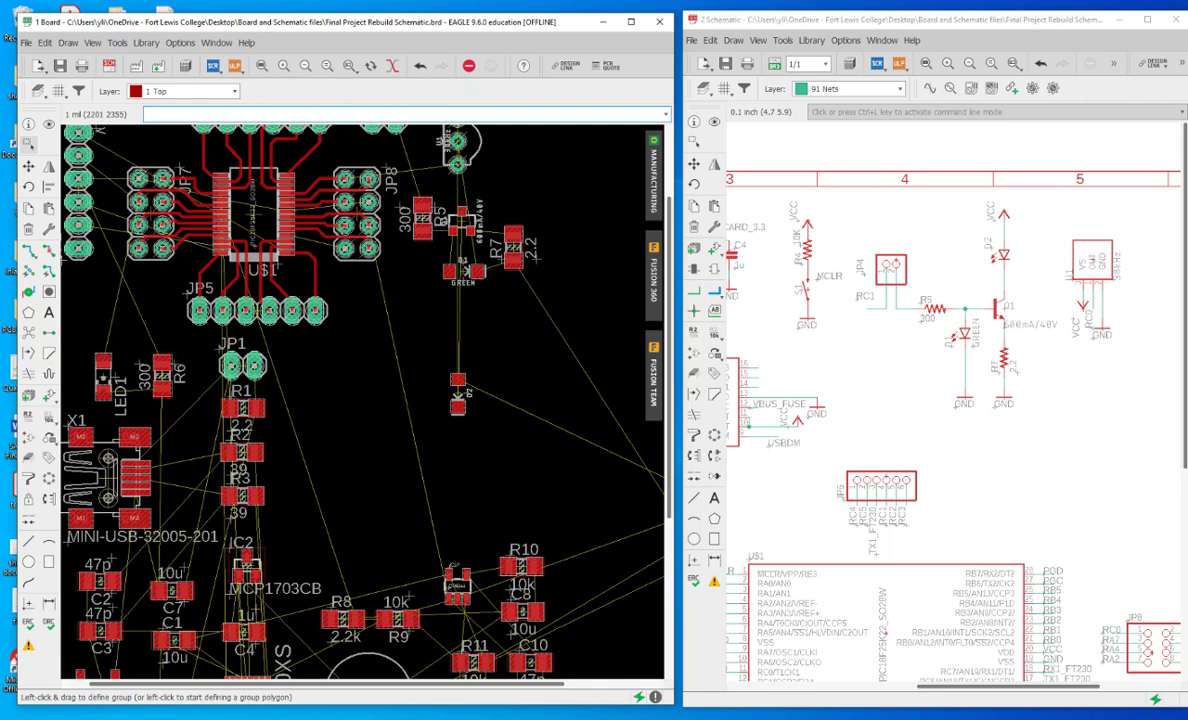
Step: Bring capacitors C6 and C5 in from the board's right side, placing them side by side between R7 and R10
scroll(329, 406, "down", 3)
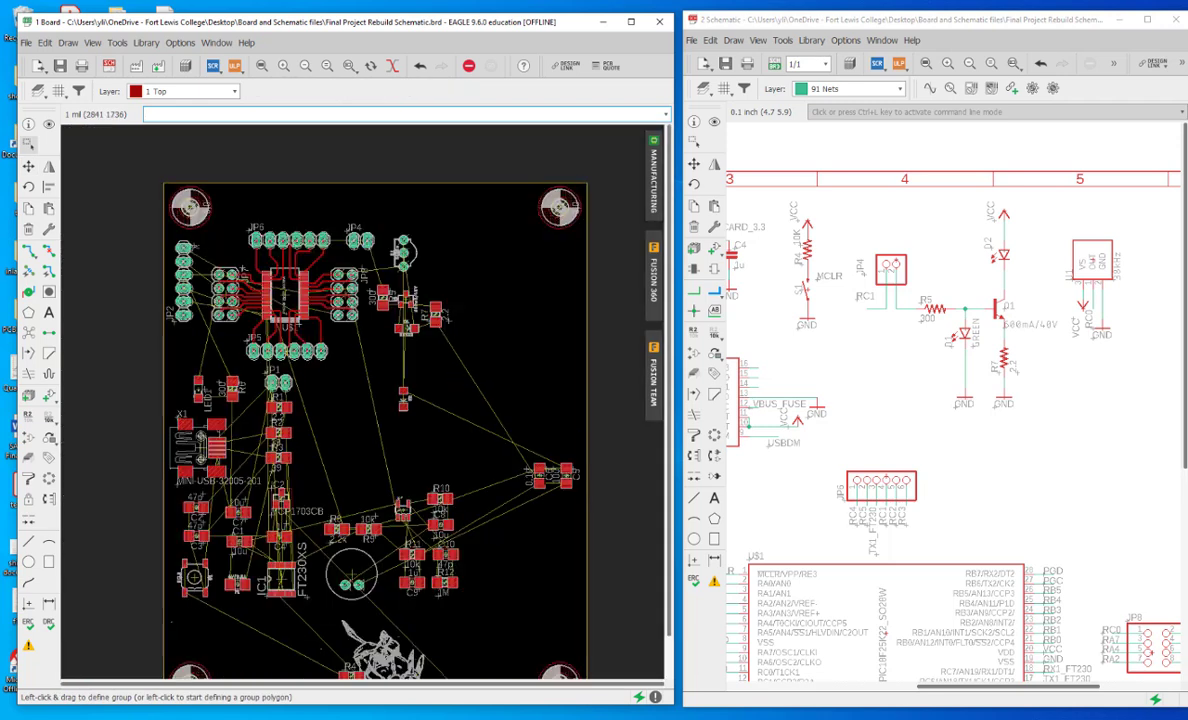
left_click_drag(539, 476, 454, 418)
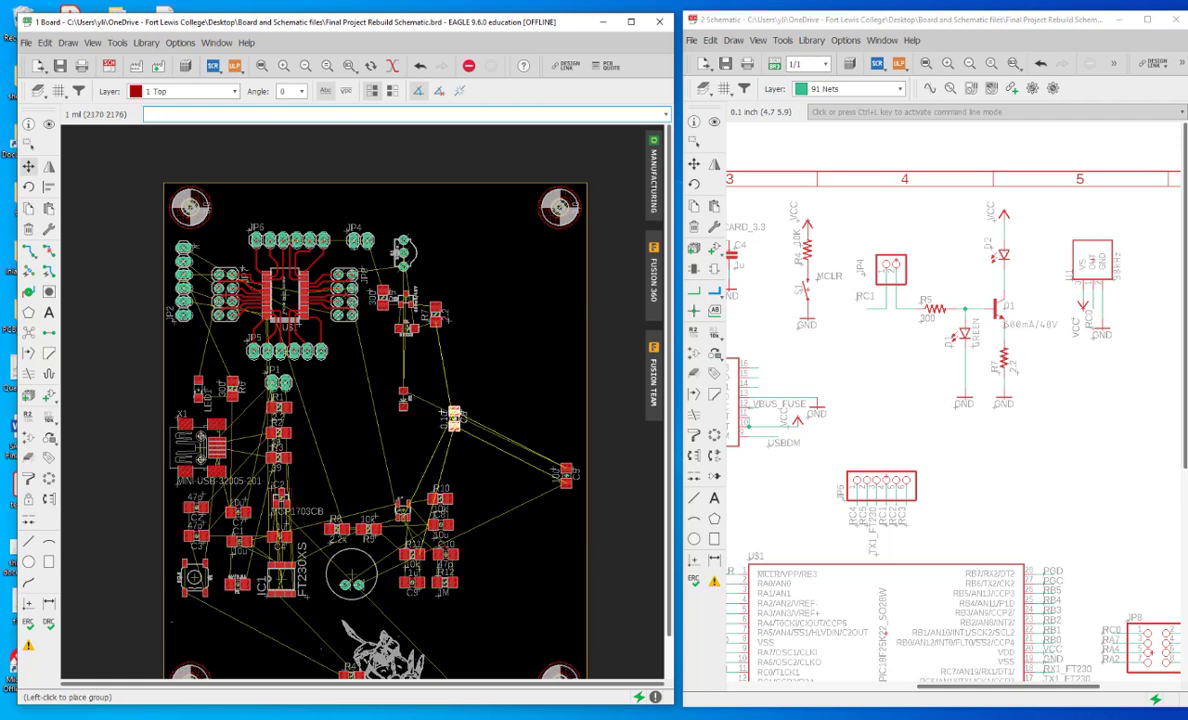
left_click(453, 420)
scroll(453, 436, "up", 3)
scroll(430, 424, "down", 1)
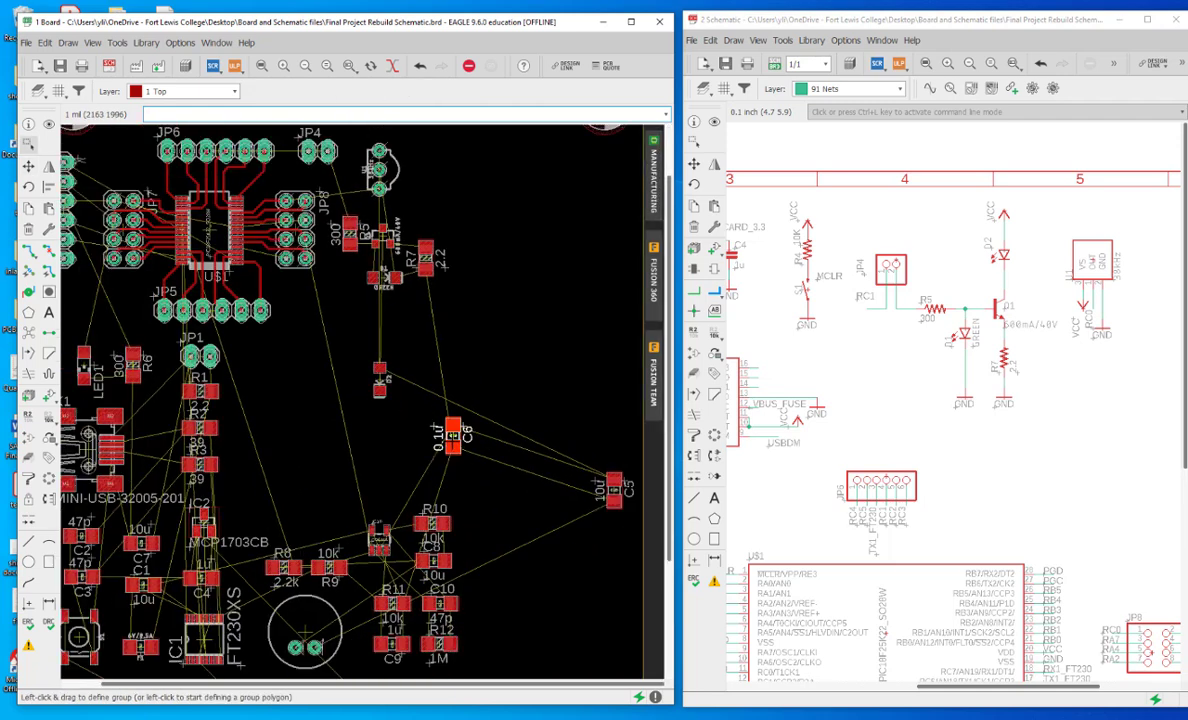
scroll(1074, 366, "down", 4)
scroll(838, 413, "up", 3)
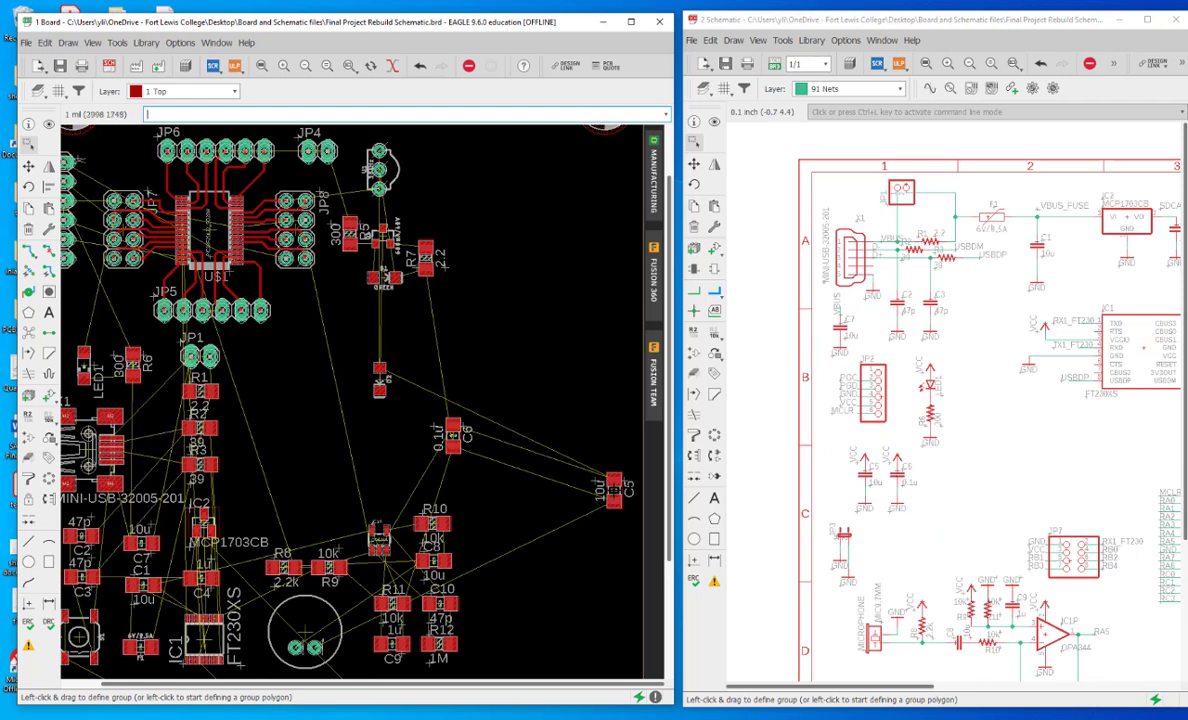
left_click_drag(613, 490, 502, 432)
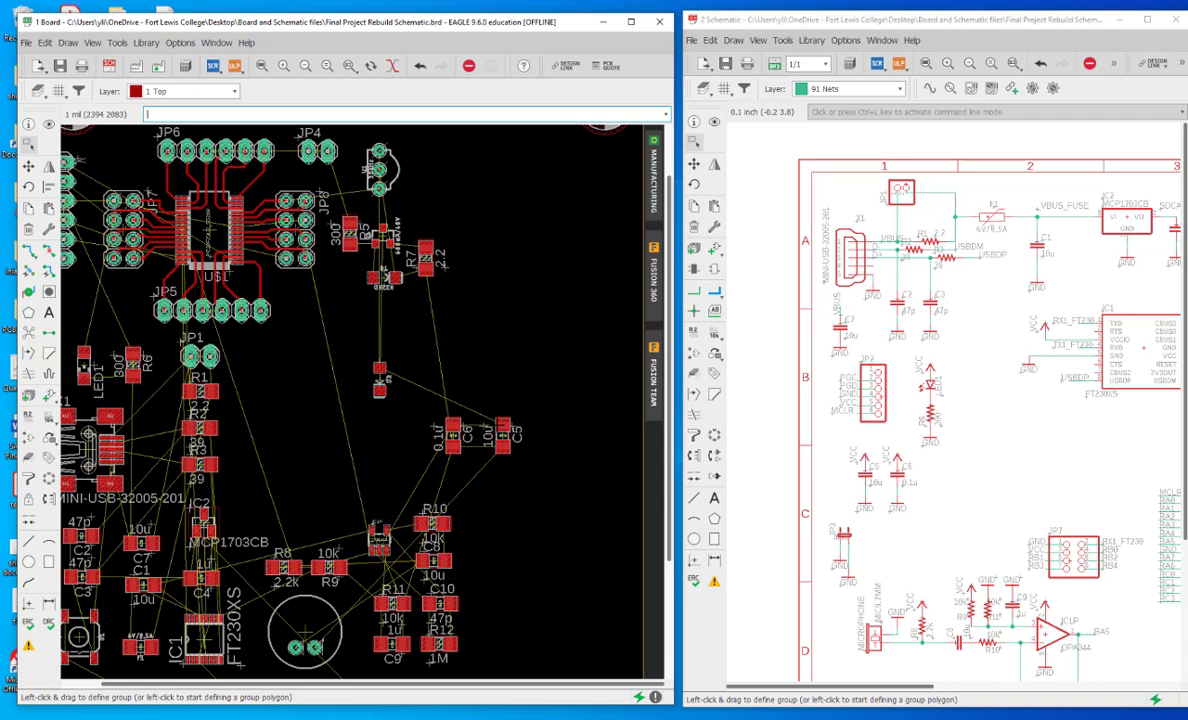
Step: Move capacitor C6 left beside the D2 column, and lower LED D2 to just above the op-amp
scroll(437, 406, "up", 2)
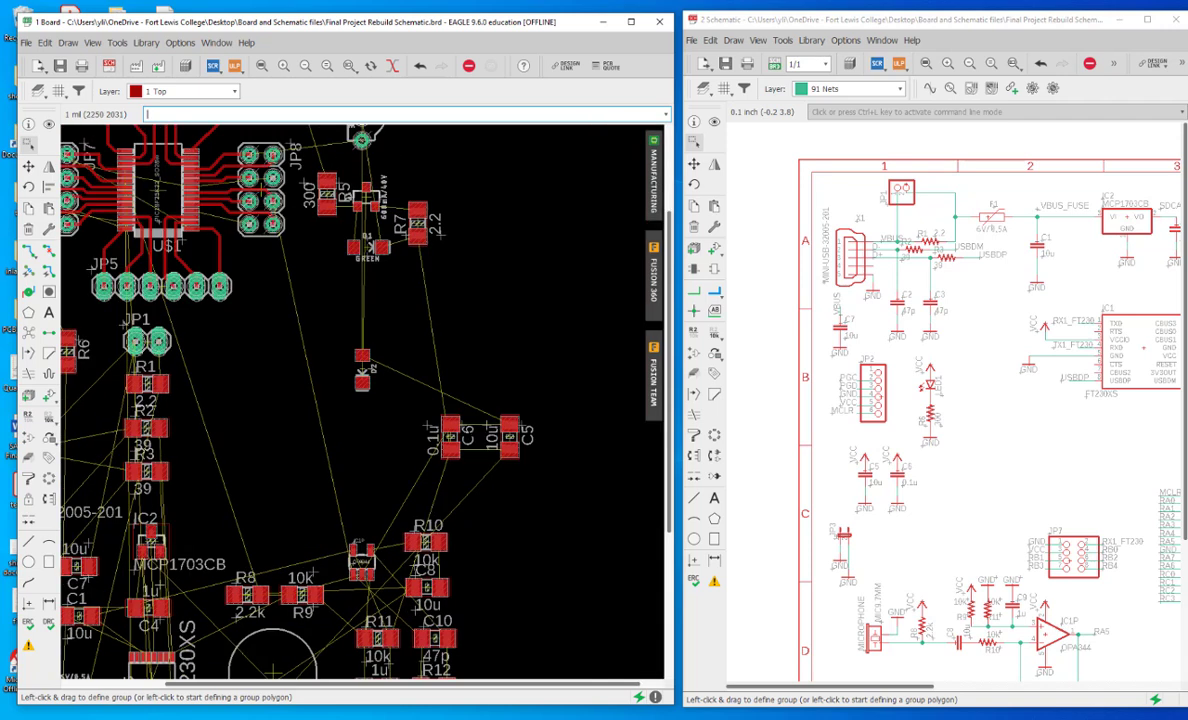
left_click_drag(447, 436, 305, 452)
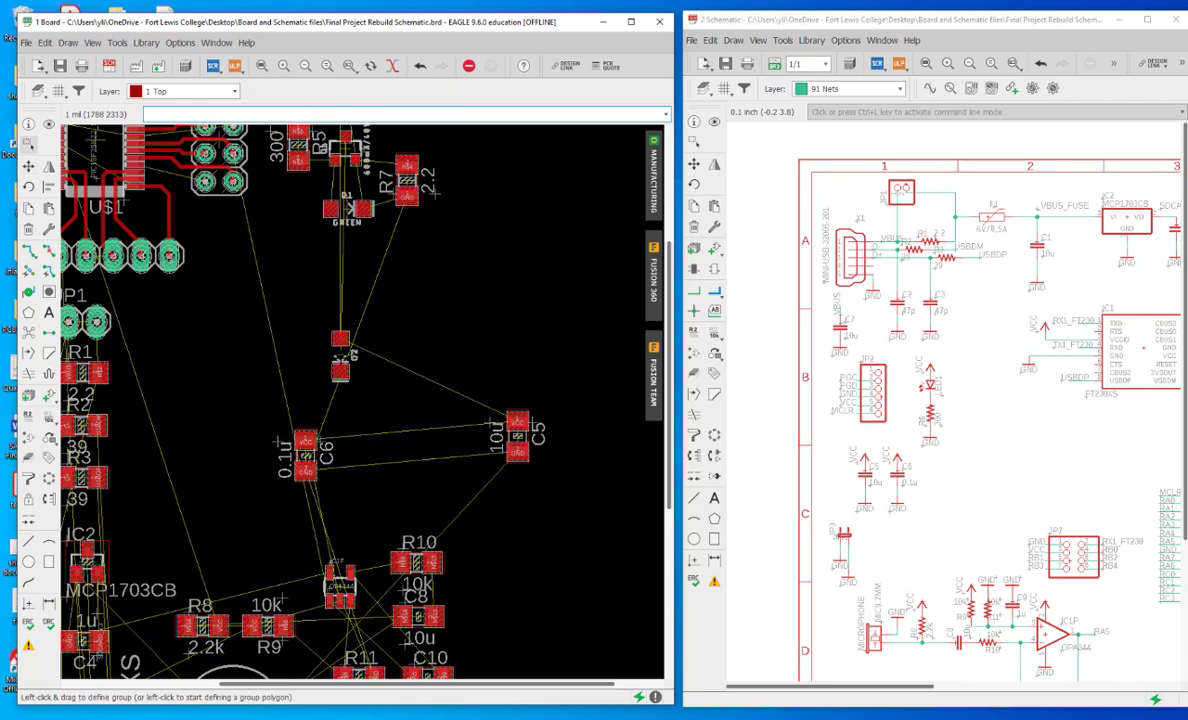
left_click_drag(340, 356, 343, 492)
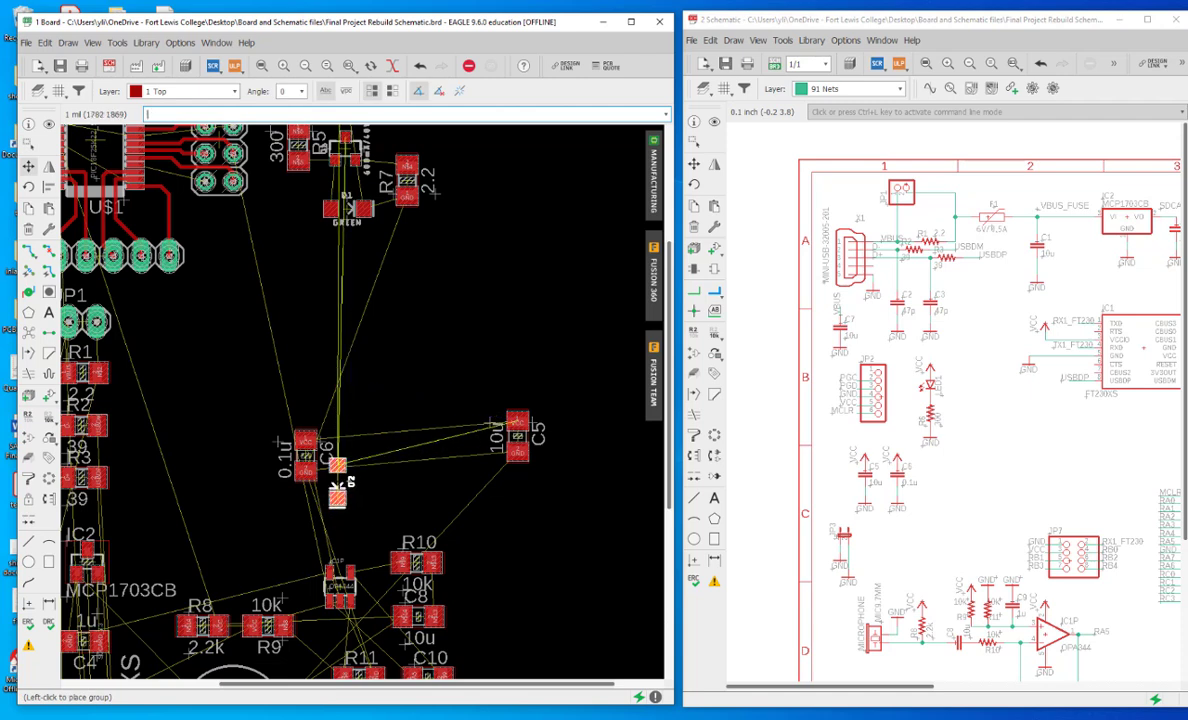
left_click(337, 490)
scroll(332, 493, "up", 2)
scroll(338, 488, "down", 5)
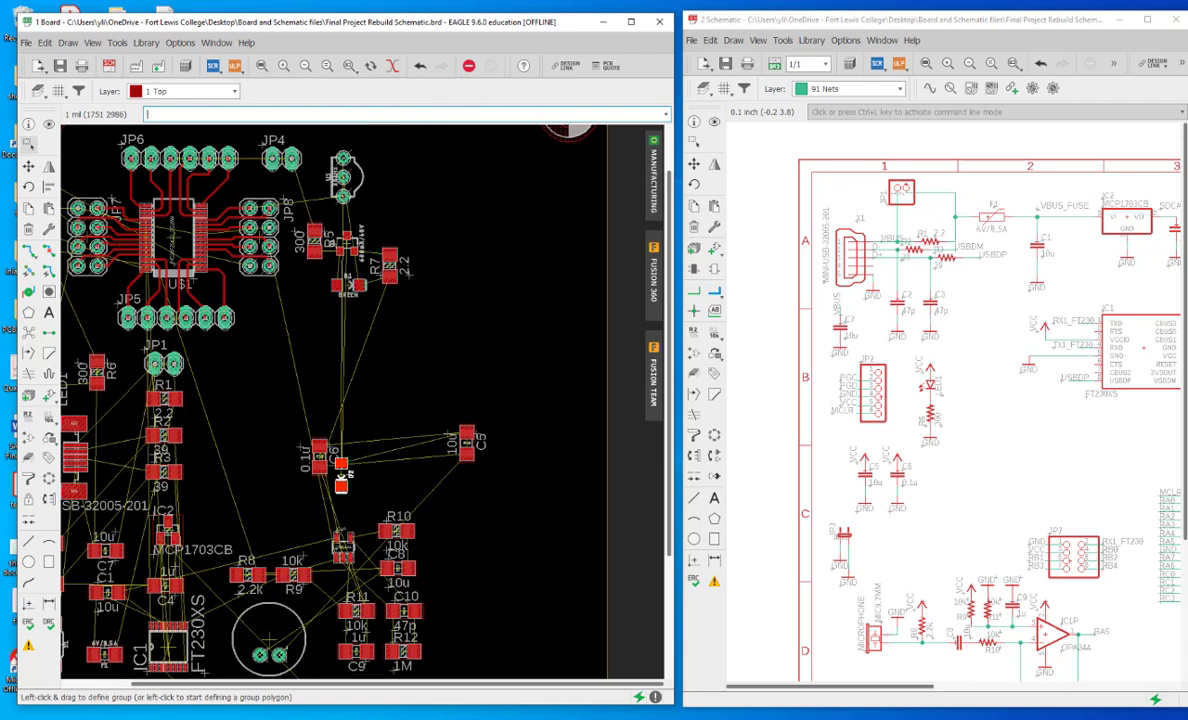
Step: Place capacitor C6 below header JP8, with capacitor C5 parallel to it on its right
left_click(319, 452)
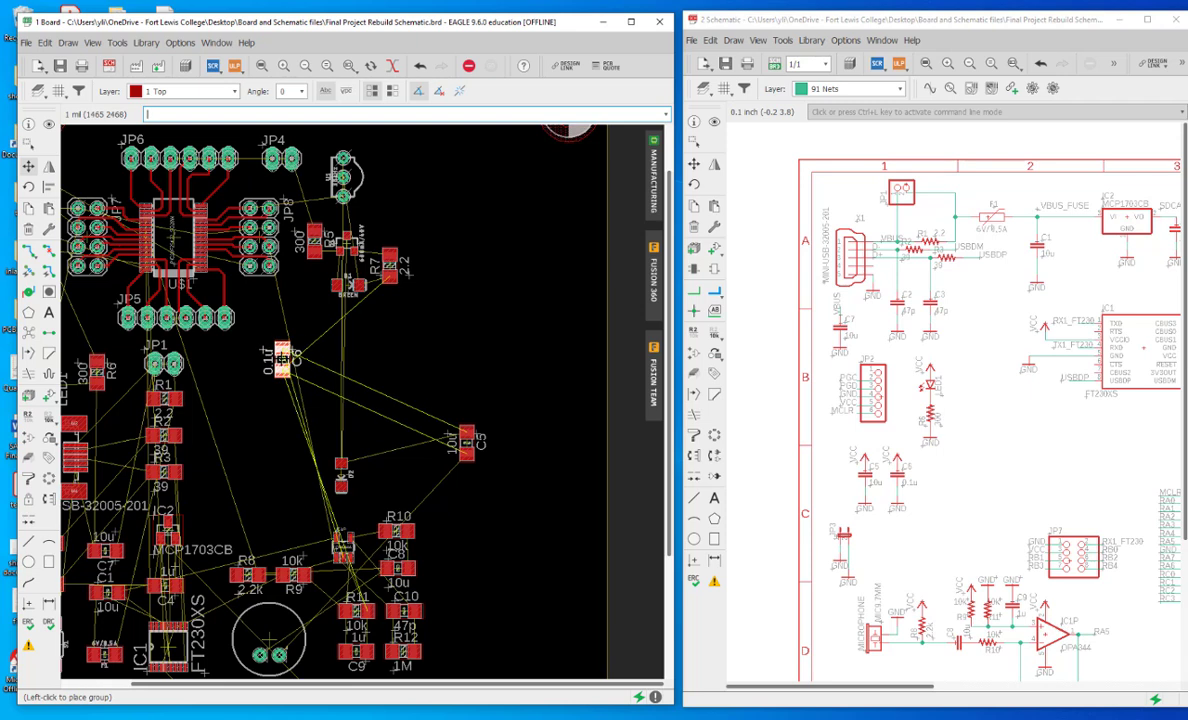
left_click(270, 343)
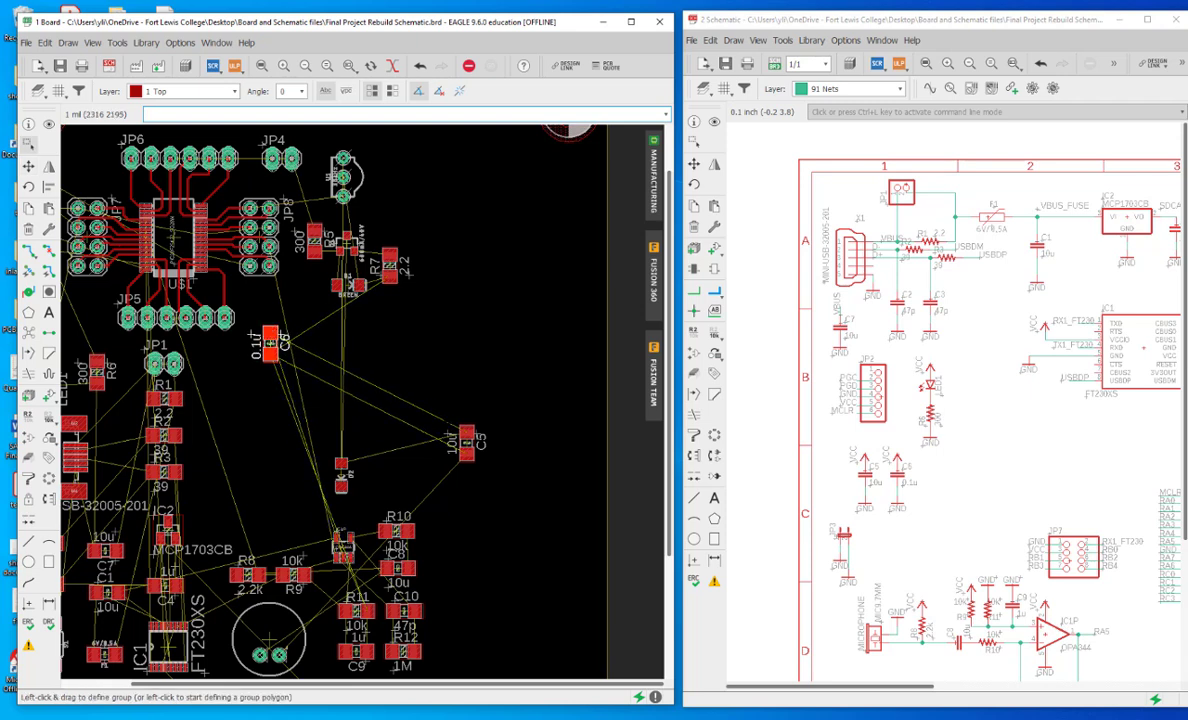
left_click(465, 441)
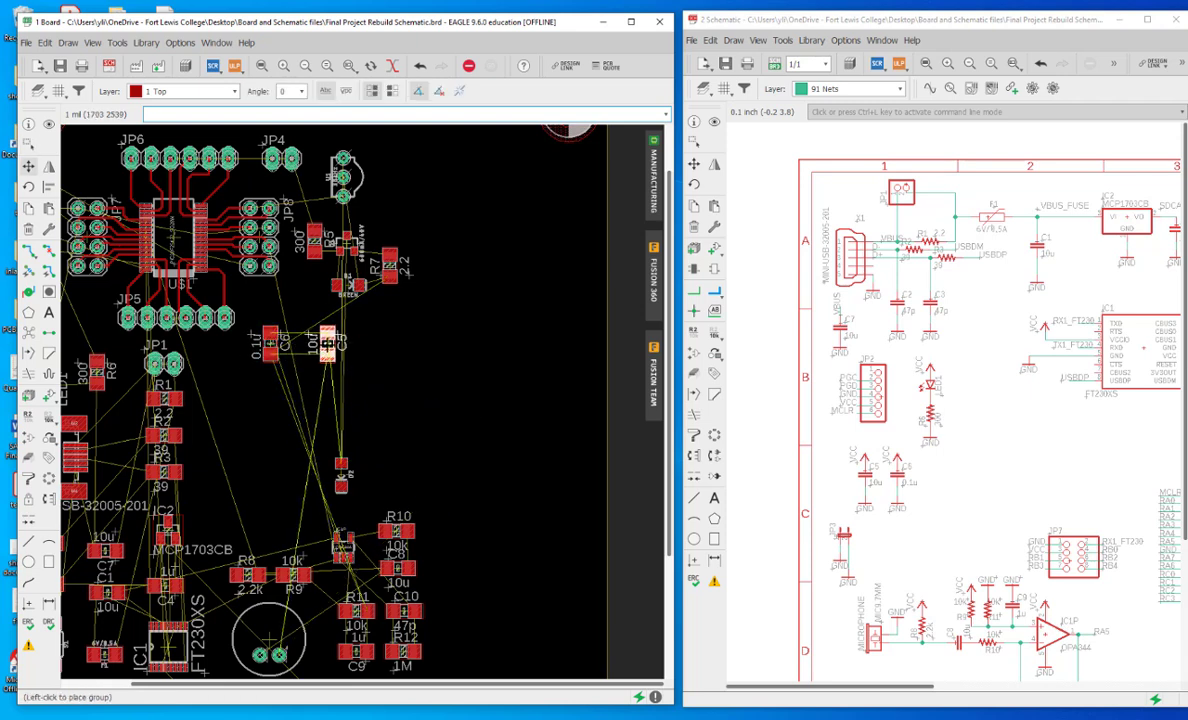
left_click(328, 343)
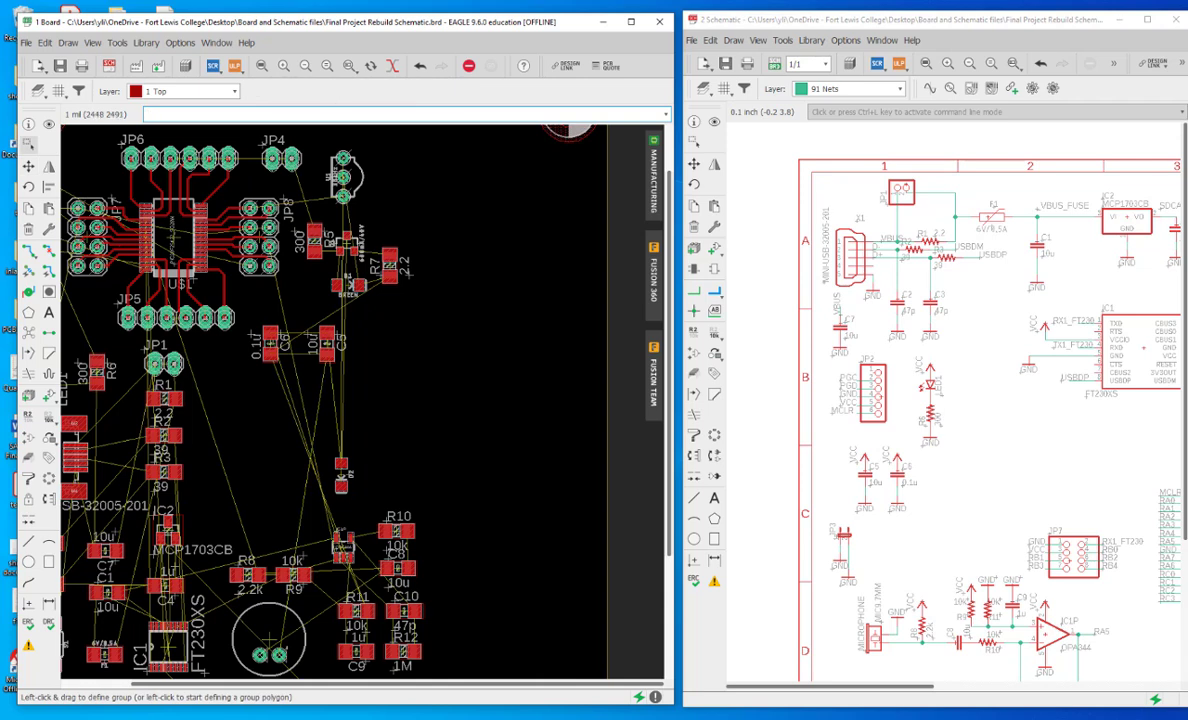
Step: Move resistor R4 from beside the animal logo to just below the 6V/0.5A fuse, near the push-button switch
scroll(466, 343, "down", 2)
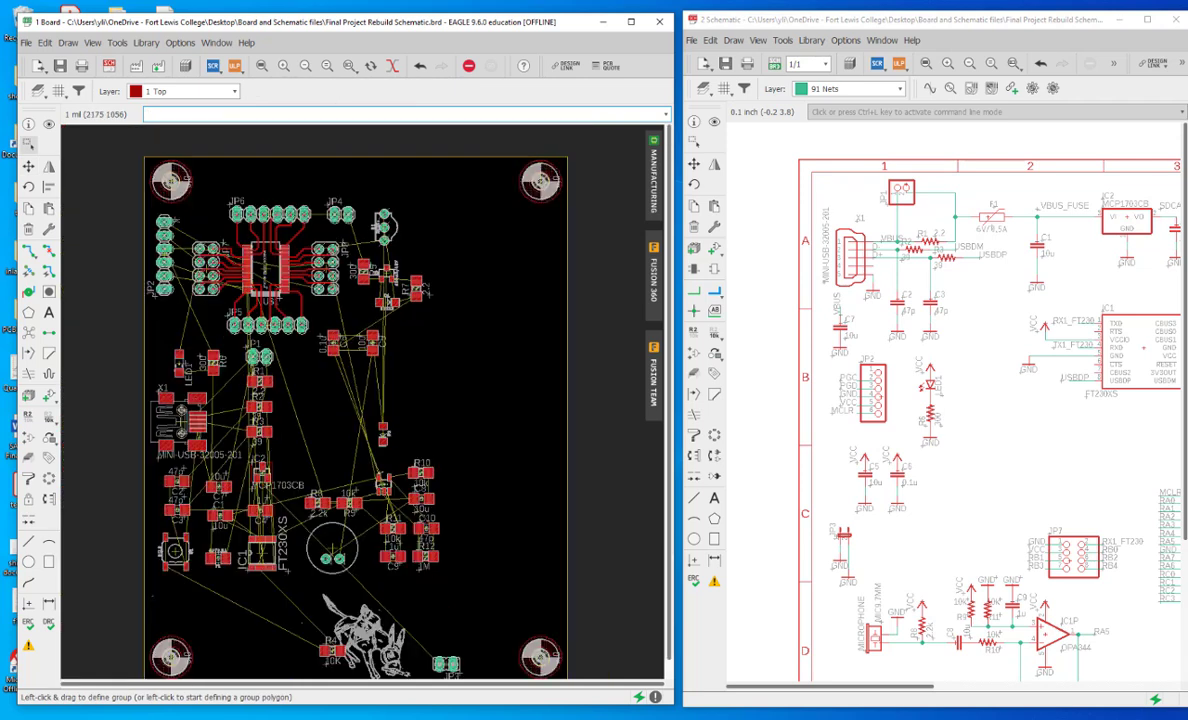
left_click(330, 650)
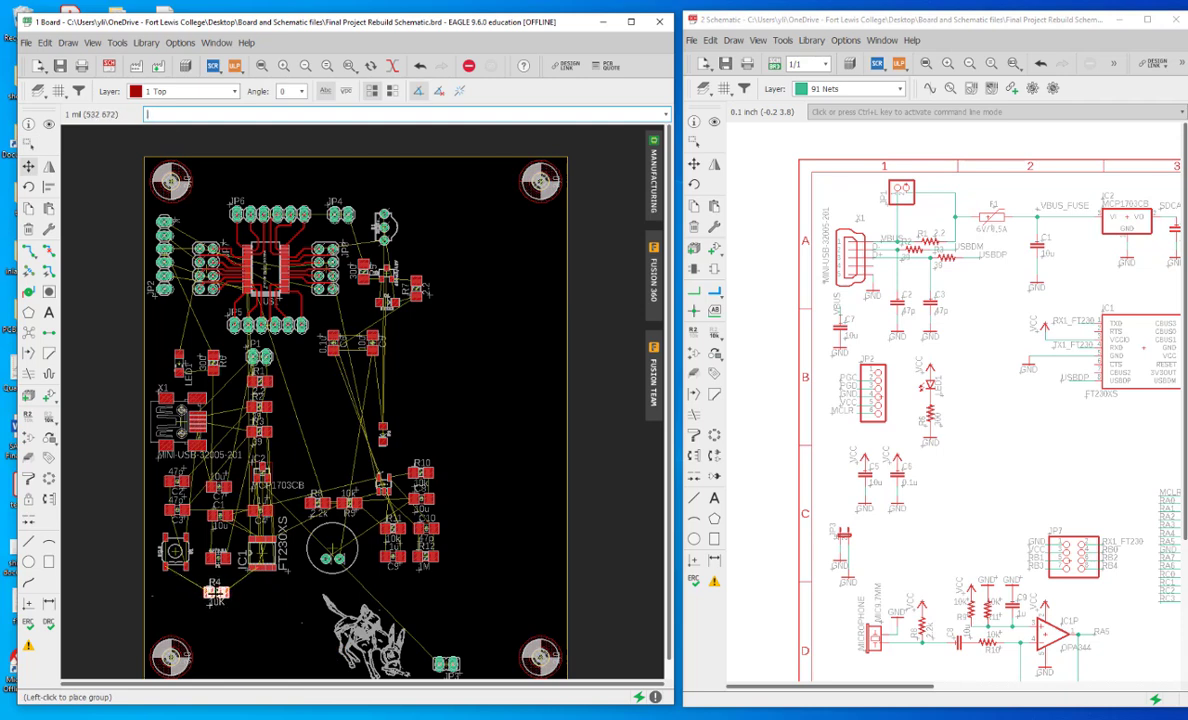
left_click(216, 592)
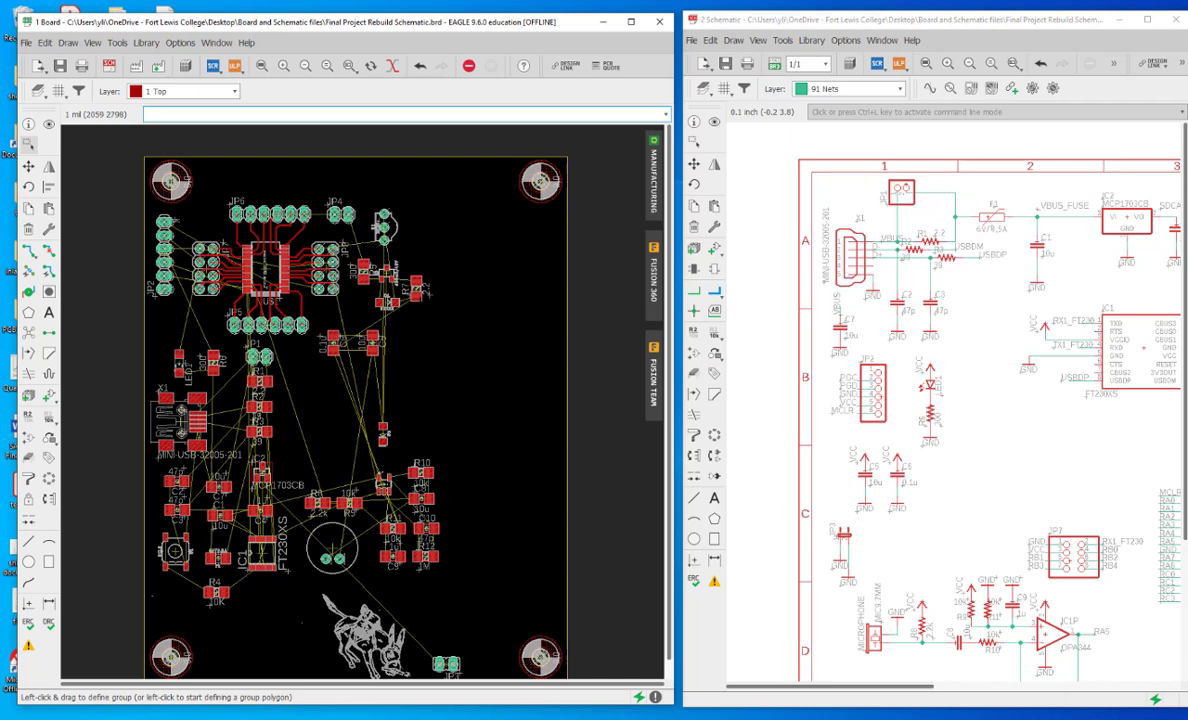
Step: Shift LED D1 left under resistor R5, and bring resistor R7 in close beside D1, below transistor Q1
scroll(400, 314, "up", 3)
scroll(400, 314, "down", 2)
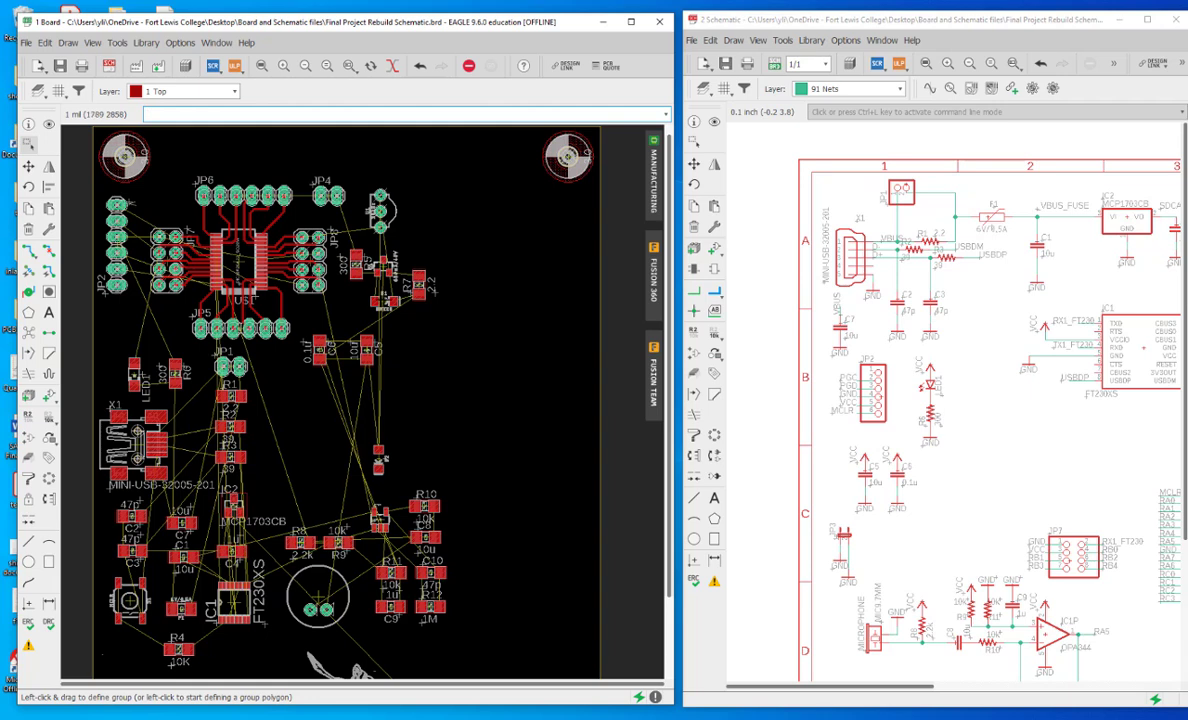
scroll(379, 300, "up", 1)
left_click(386, 303)
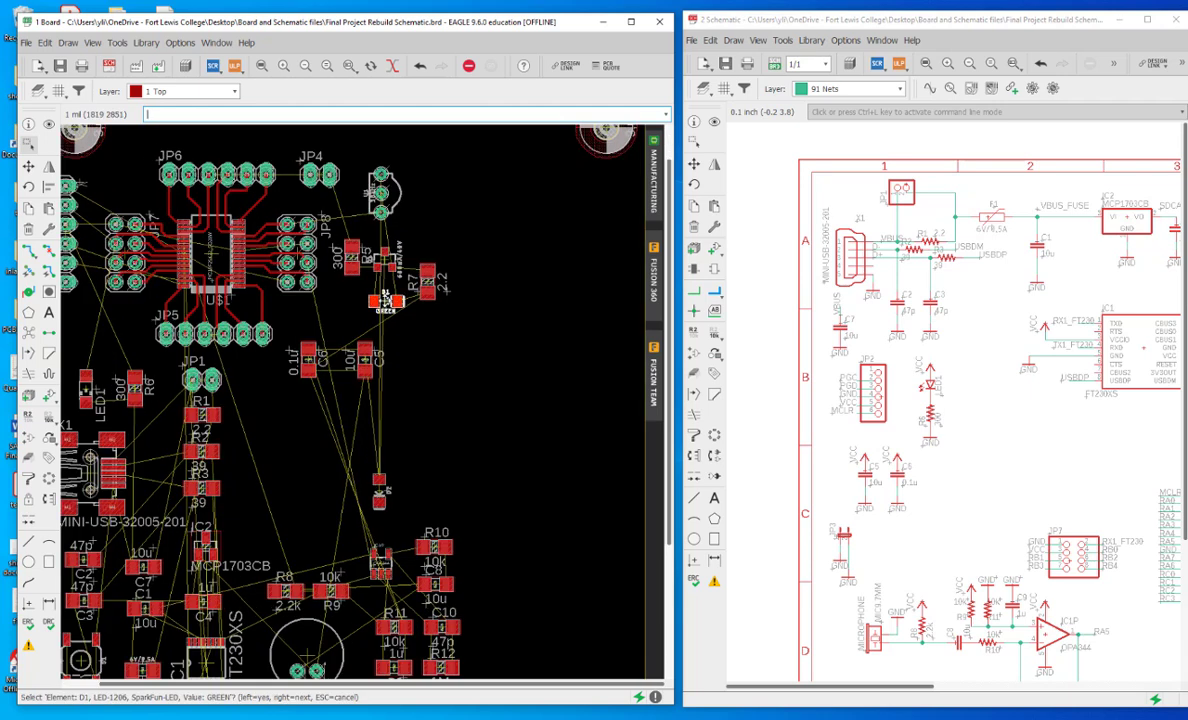
left_click_drag(386, 302, 358, 301)
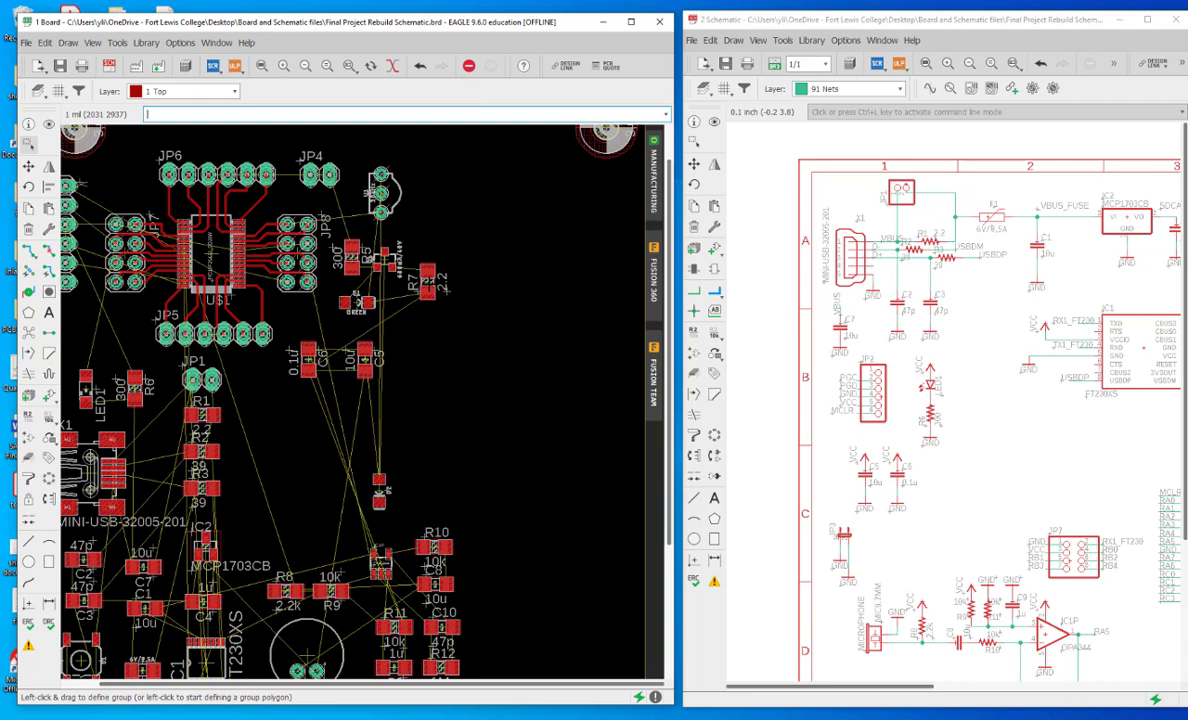
left_click_drag(428, 282, 405, 305)
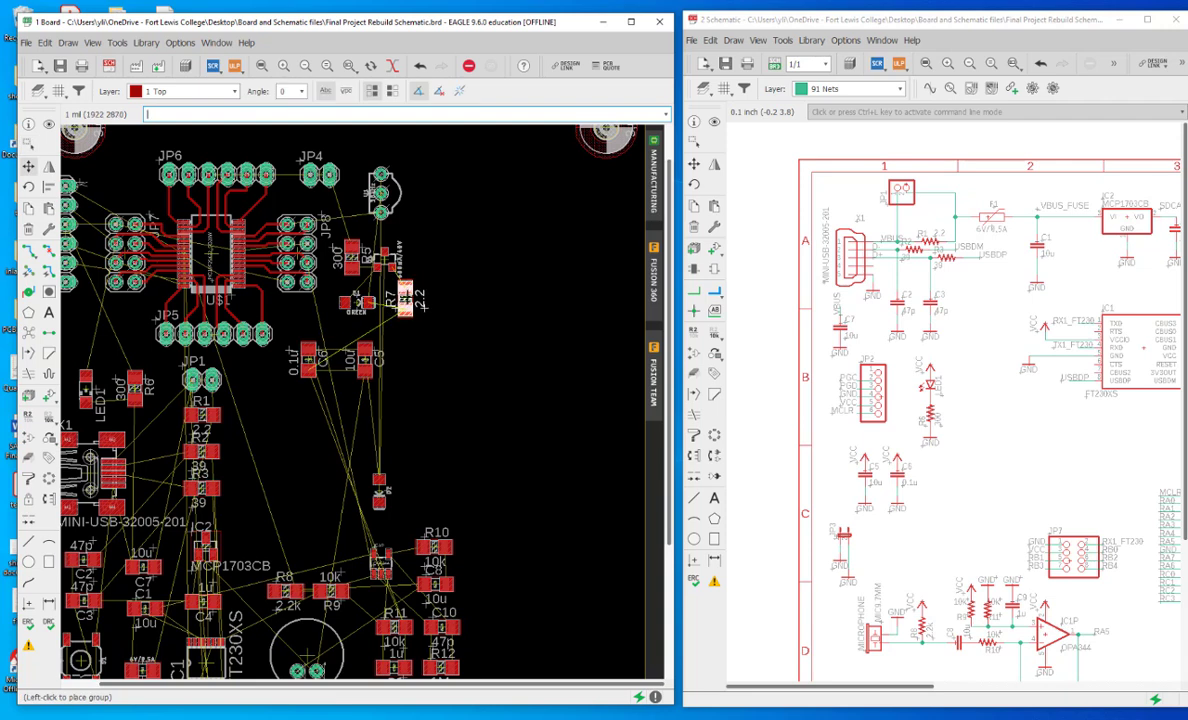
left_click(405, 299)
left_click(436, 316)
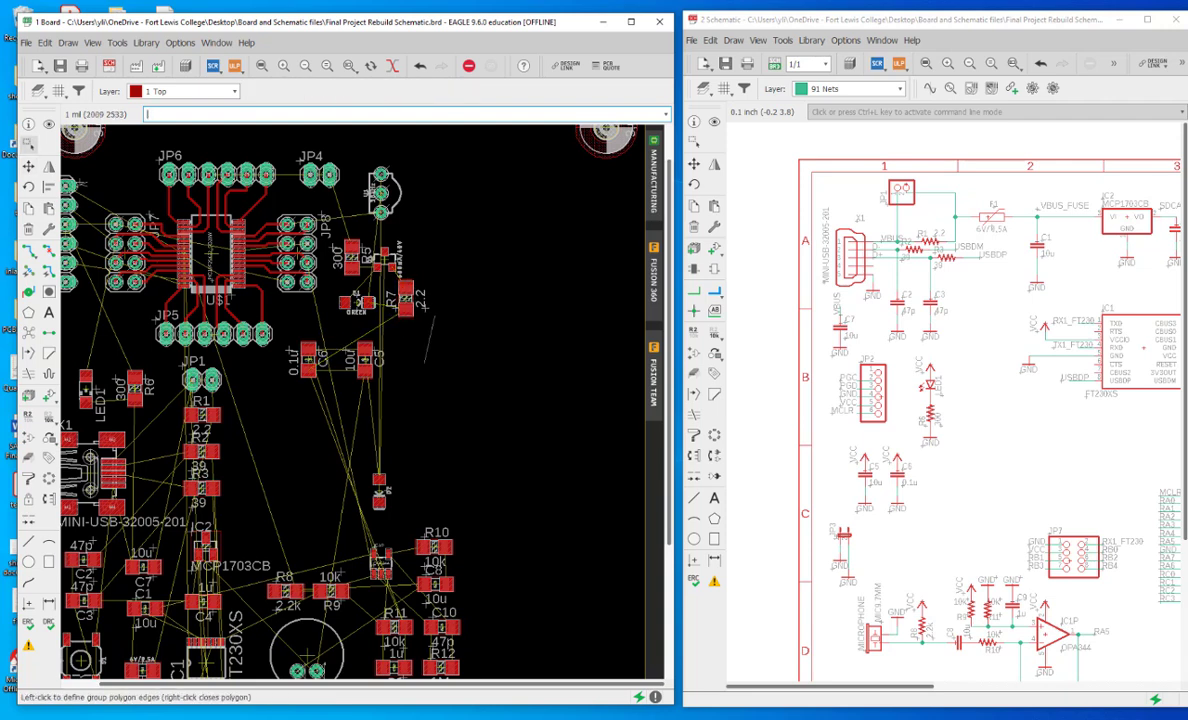
key("Escape")
Step: Move resistors R1, R2 and R3 together slightly right and down, away from the mini-USB connector
scroll(313, 346, "down", 3)
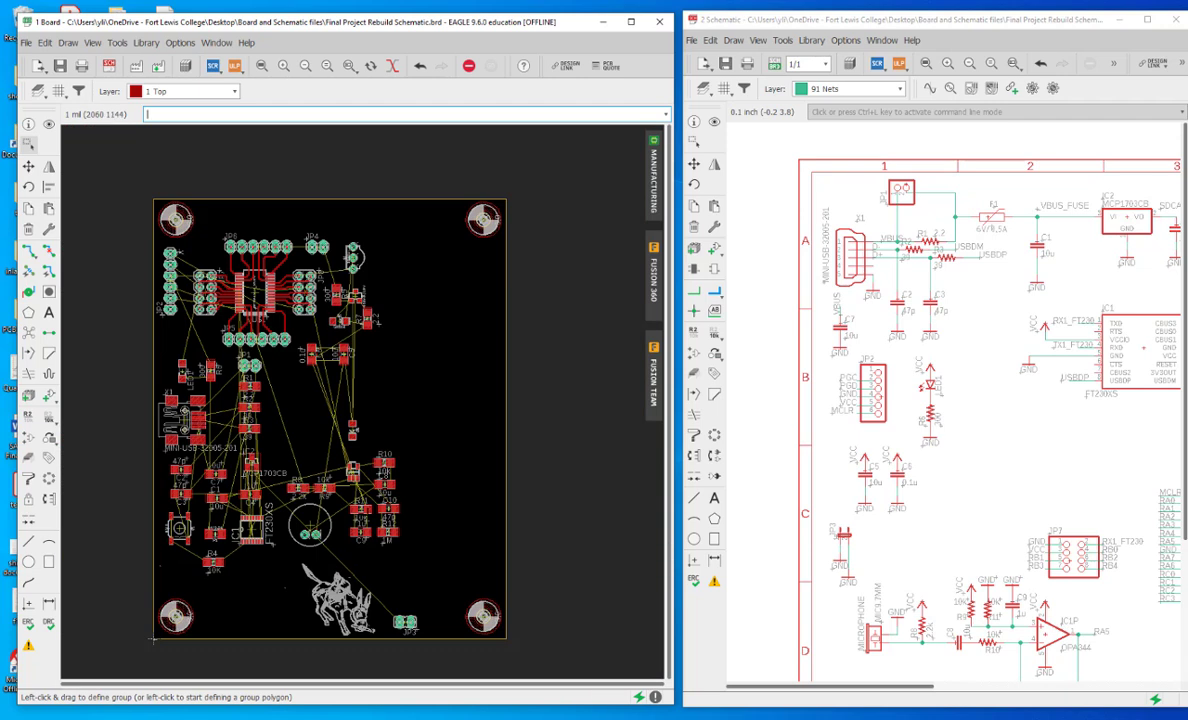
scroll(153, 640, "up", 1)
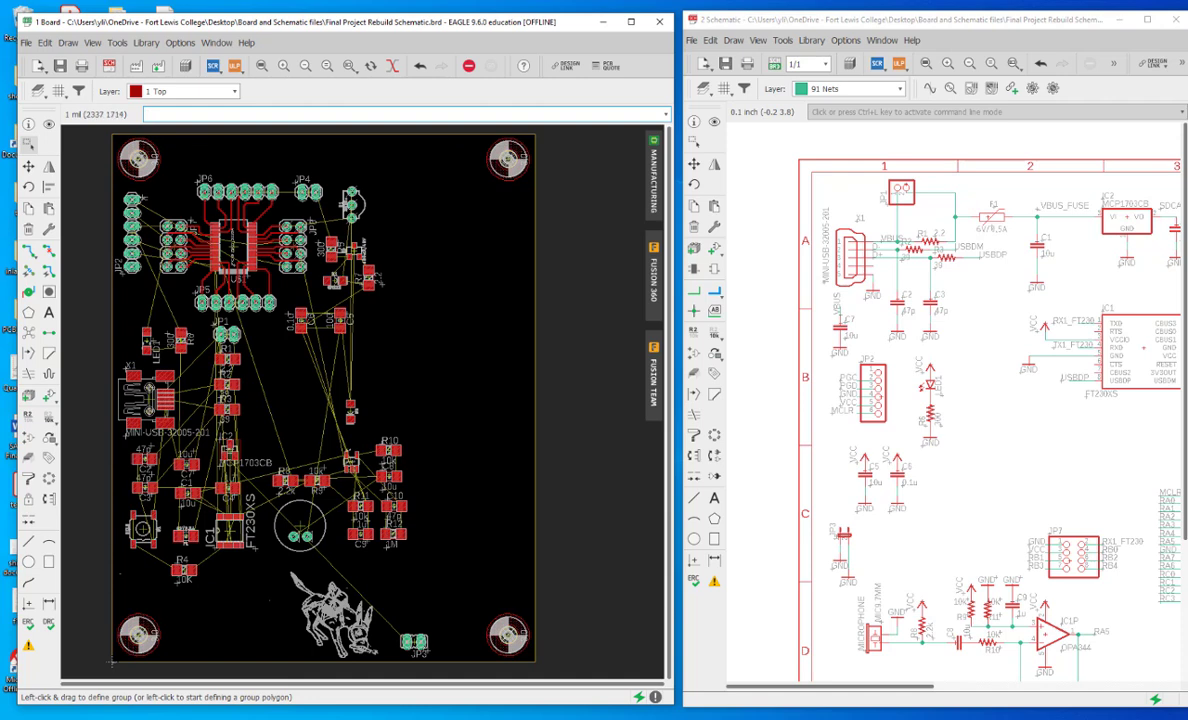
left_click_drag(425, 491, 447, 466)
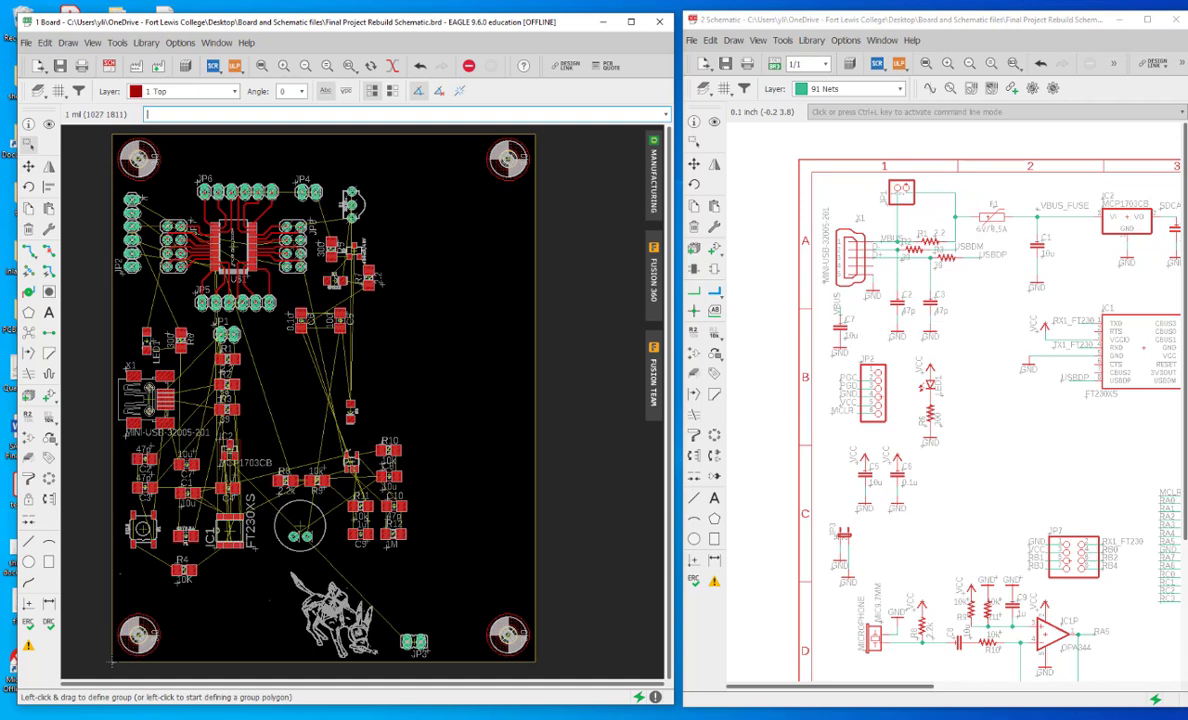
left_click_drag(256, 423, 244, 365)
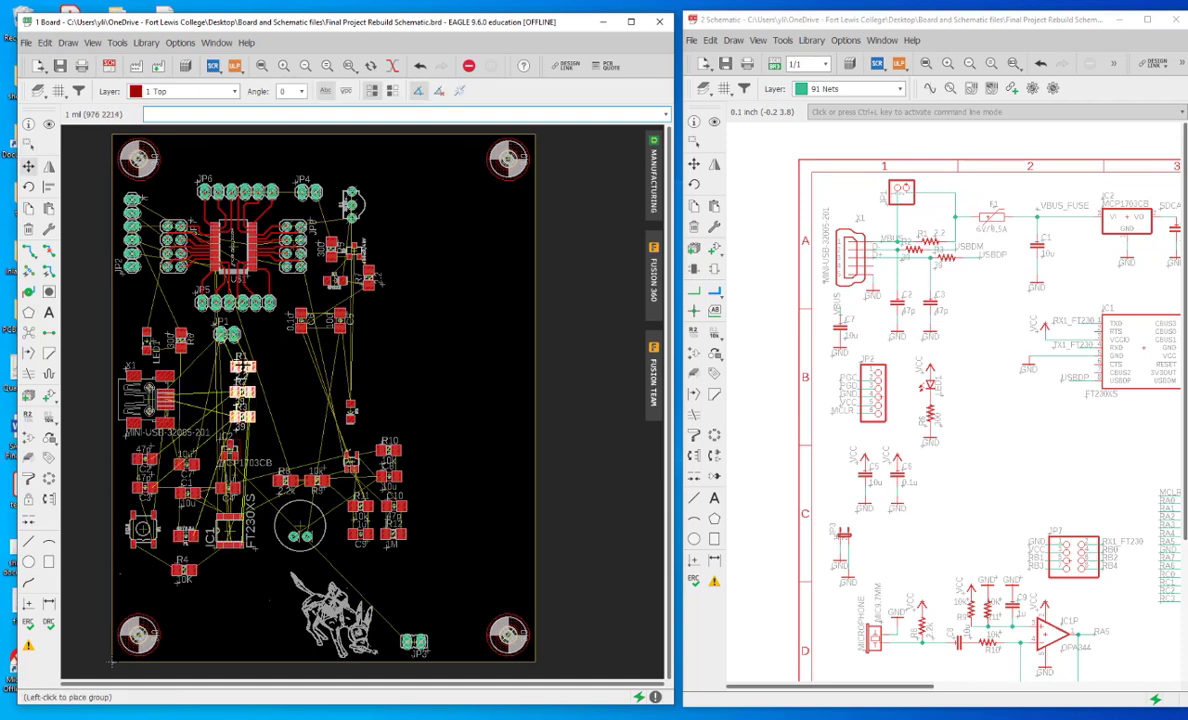
left_click(240, 390)
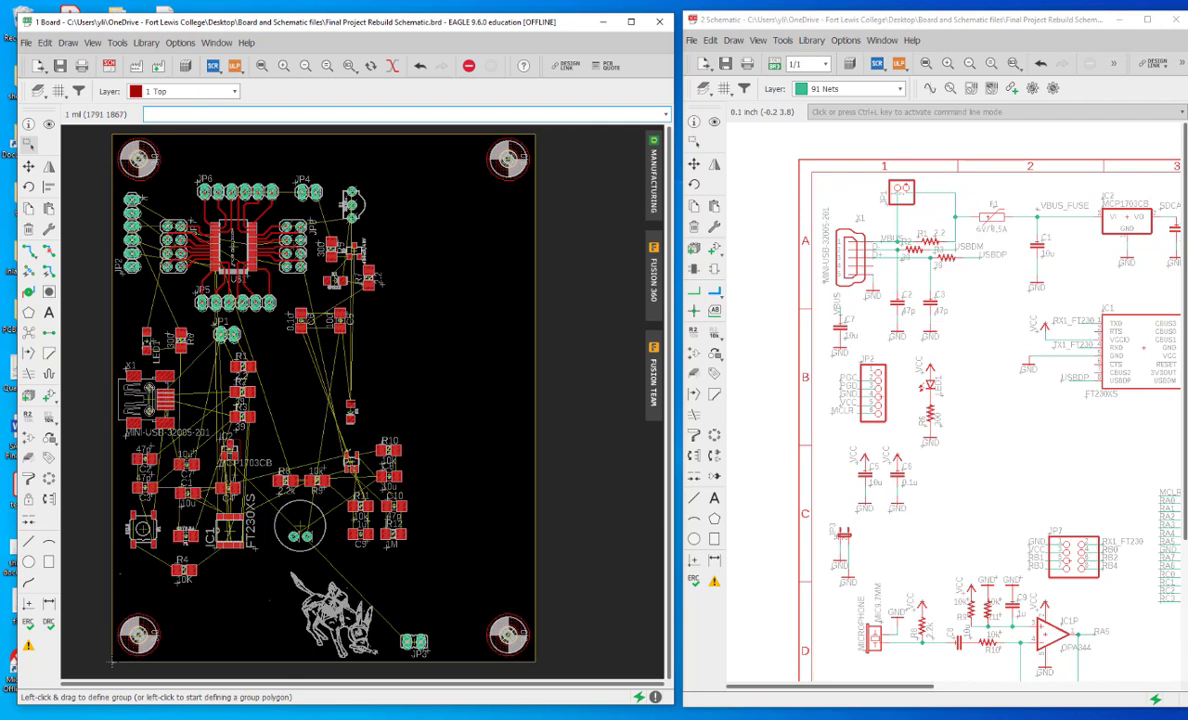
left_click_drag(370, 416, 384, 350)
left_click(409, 413)
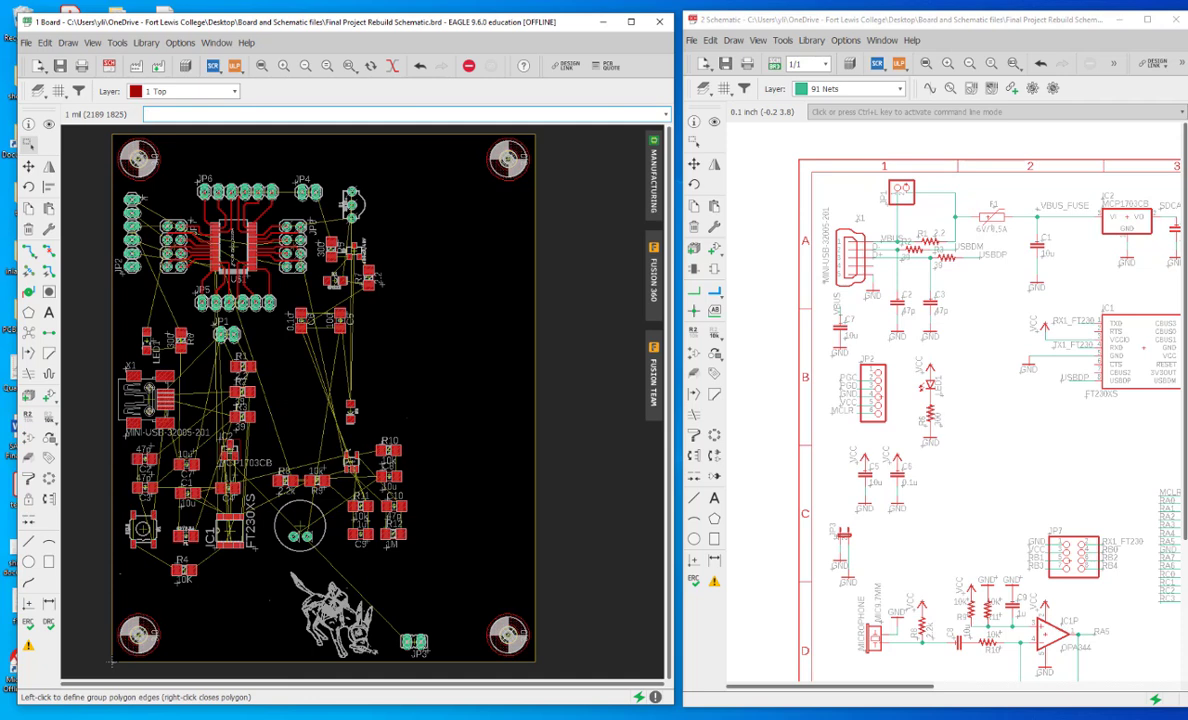
key("Escape")
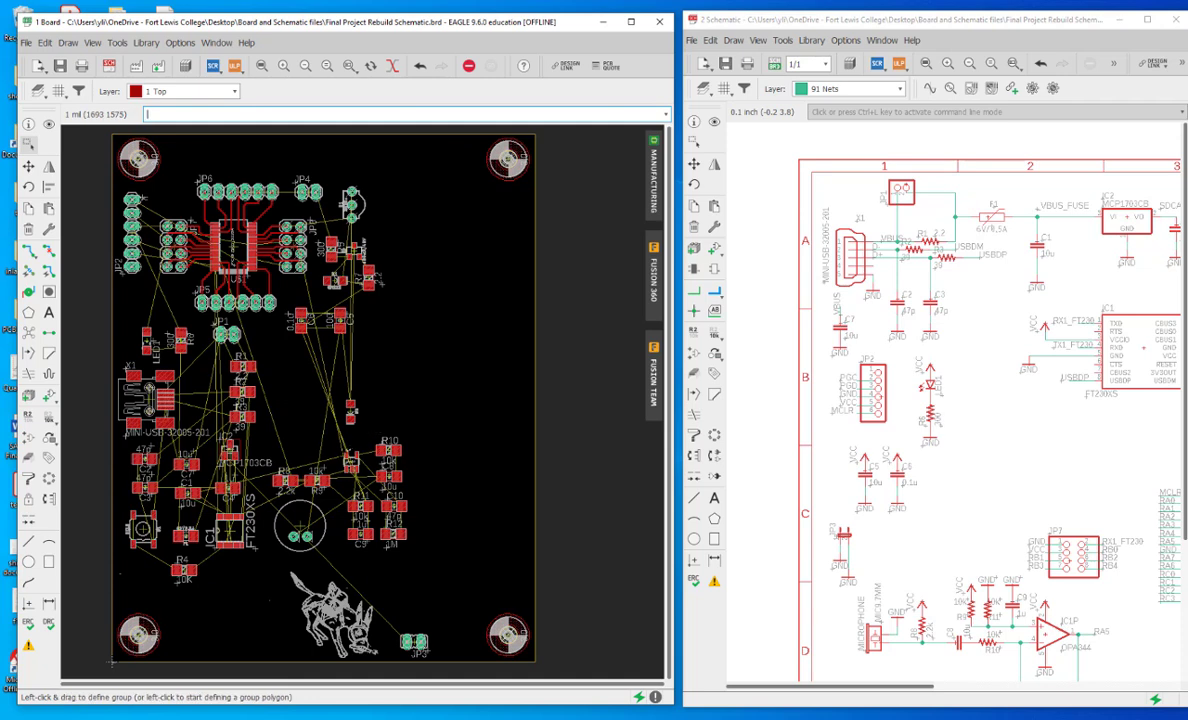
Step: Move the op-amp with resistor R11 and capacitor C9 left as a group, to just above resistors R8 and R9
left_click_drag(318, 520, 347, 407)
left_click(351, 466)
left_click(351, 466)
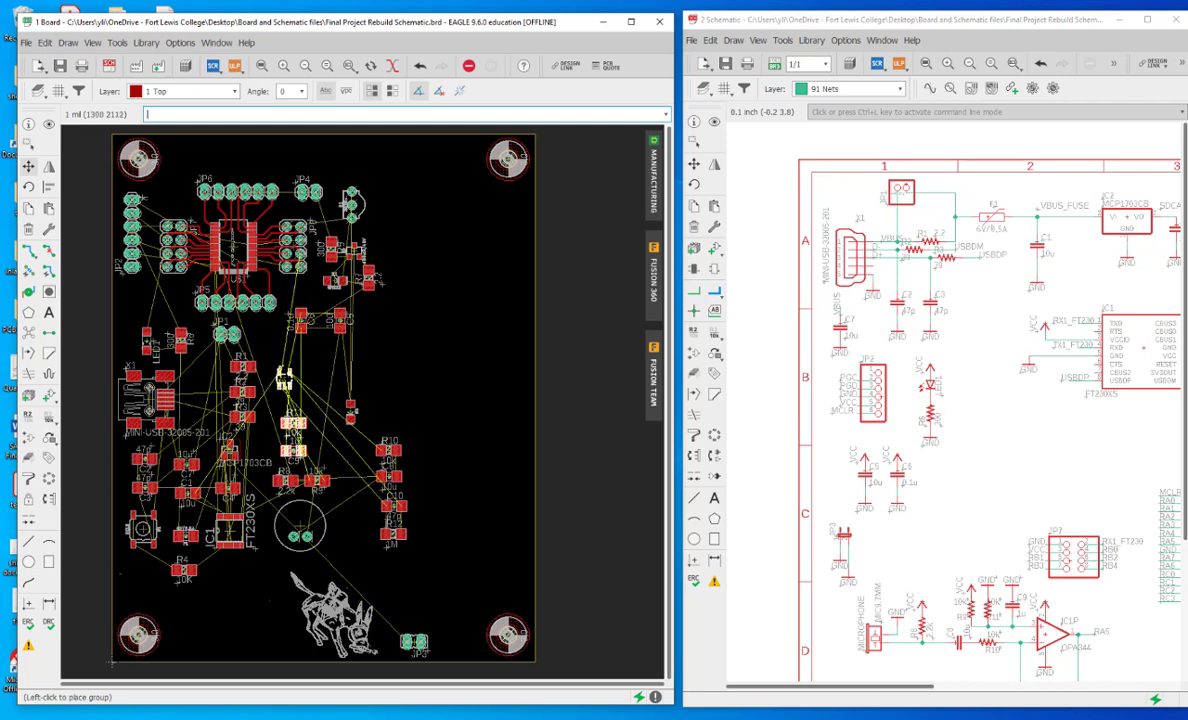
left_click(282, 390)
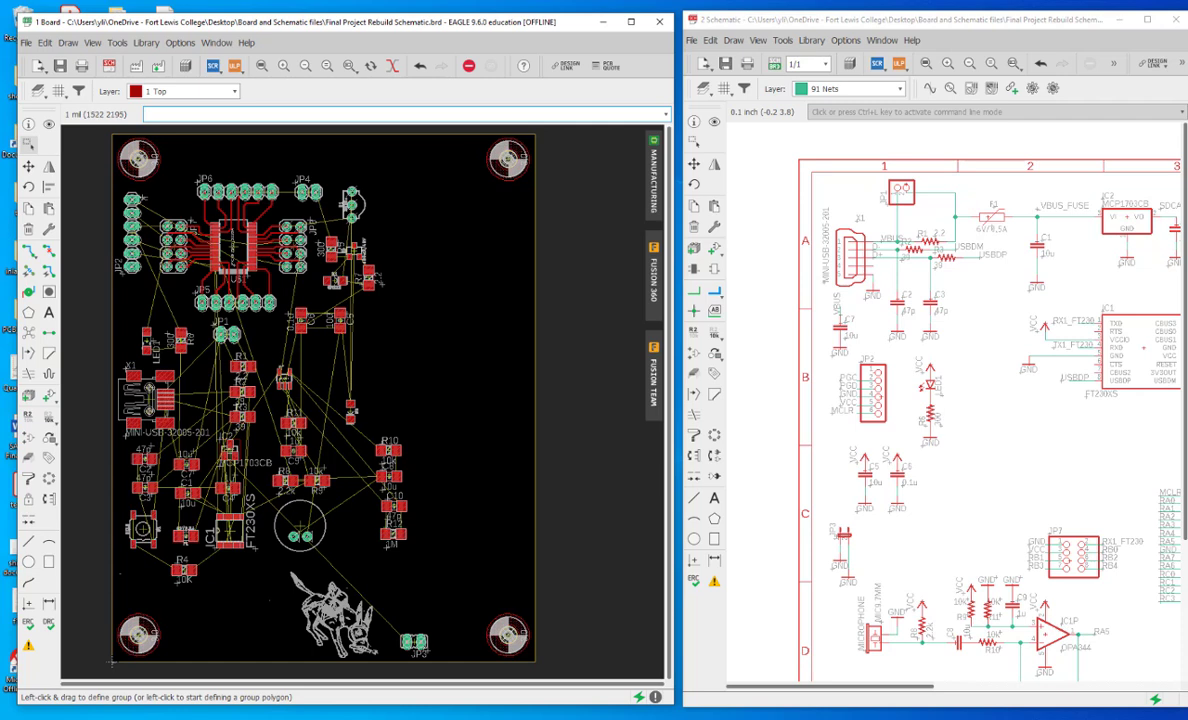
Step: Clear diode D2 to the right and move R10, C8, C10 and R12 together to just right of the op-amp, R11 and C9
left_click_drag(351, 411, 430, 376)
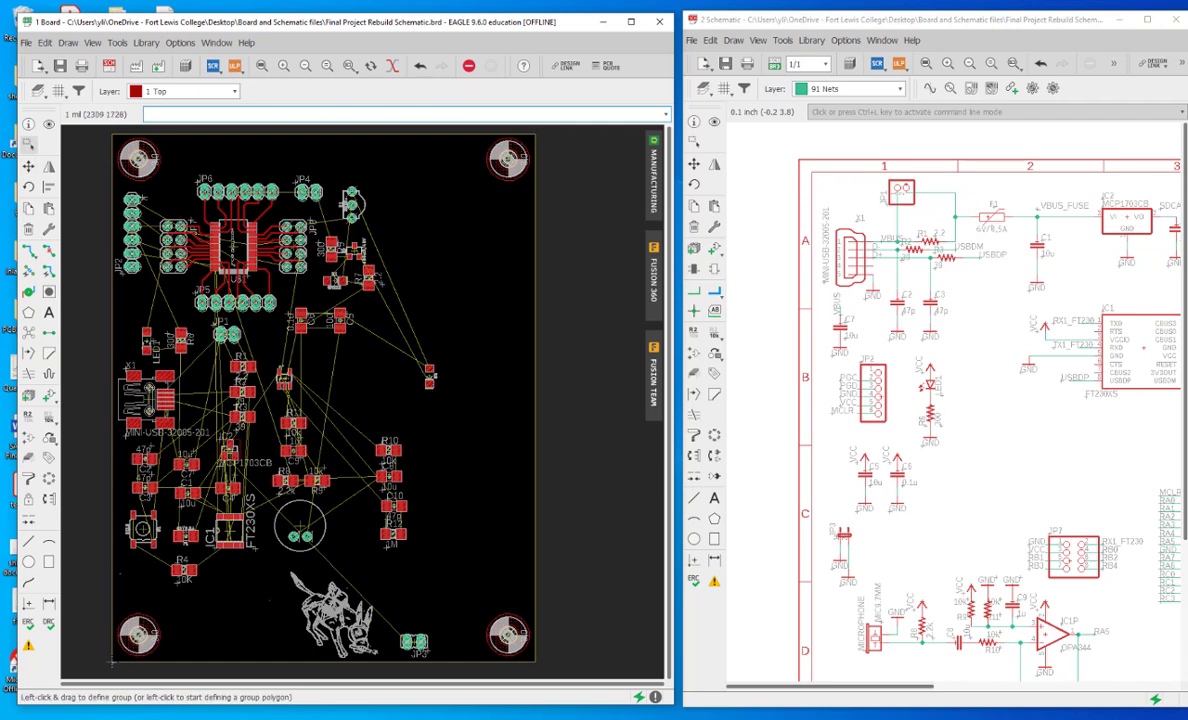
left_click_drag(422, 432, 378, 541)
left_click_drag(391, 449, 335, 366)
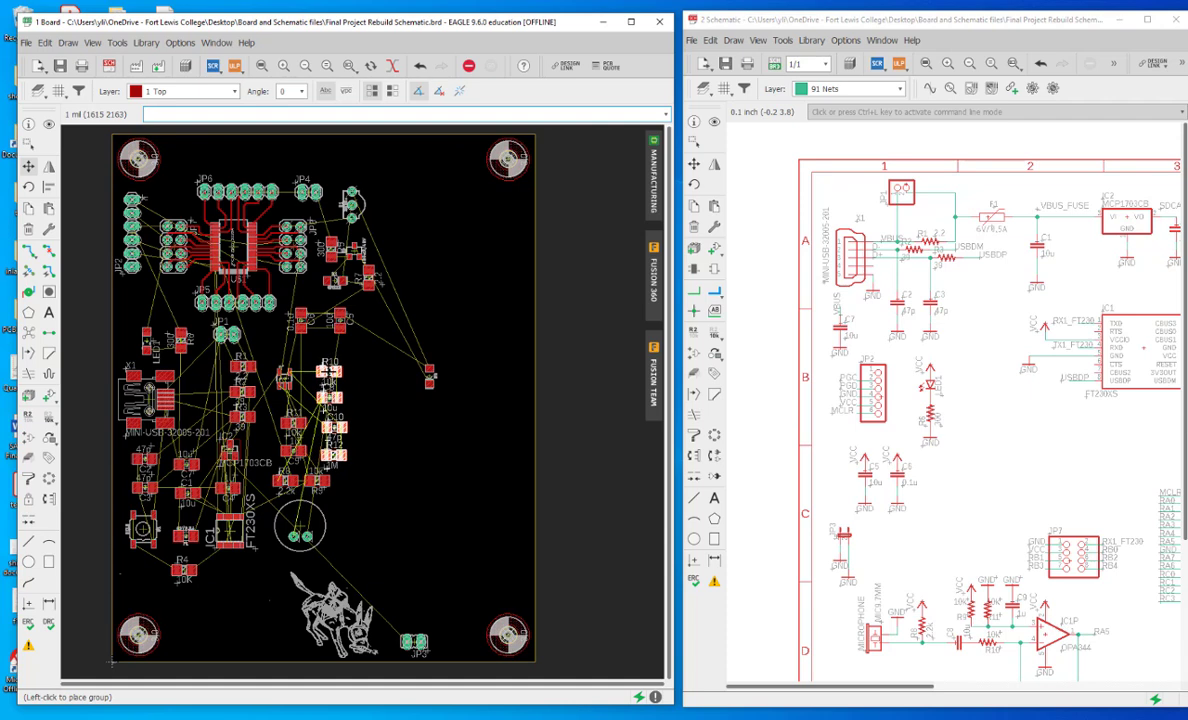
left_click(325, 375)
Step: Bring diode D2 back left and place it just right of capacitor C10 and resistor R12
left_click(429, 376)
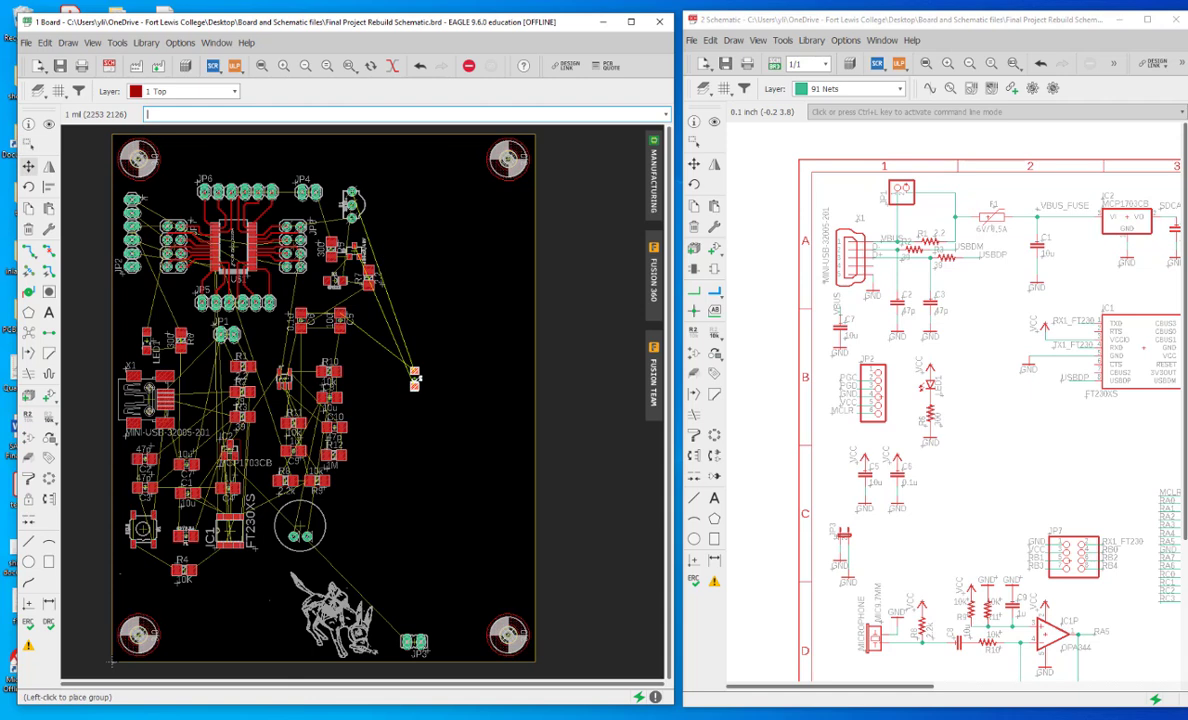
key("Escape")
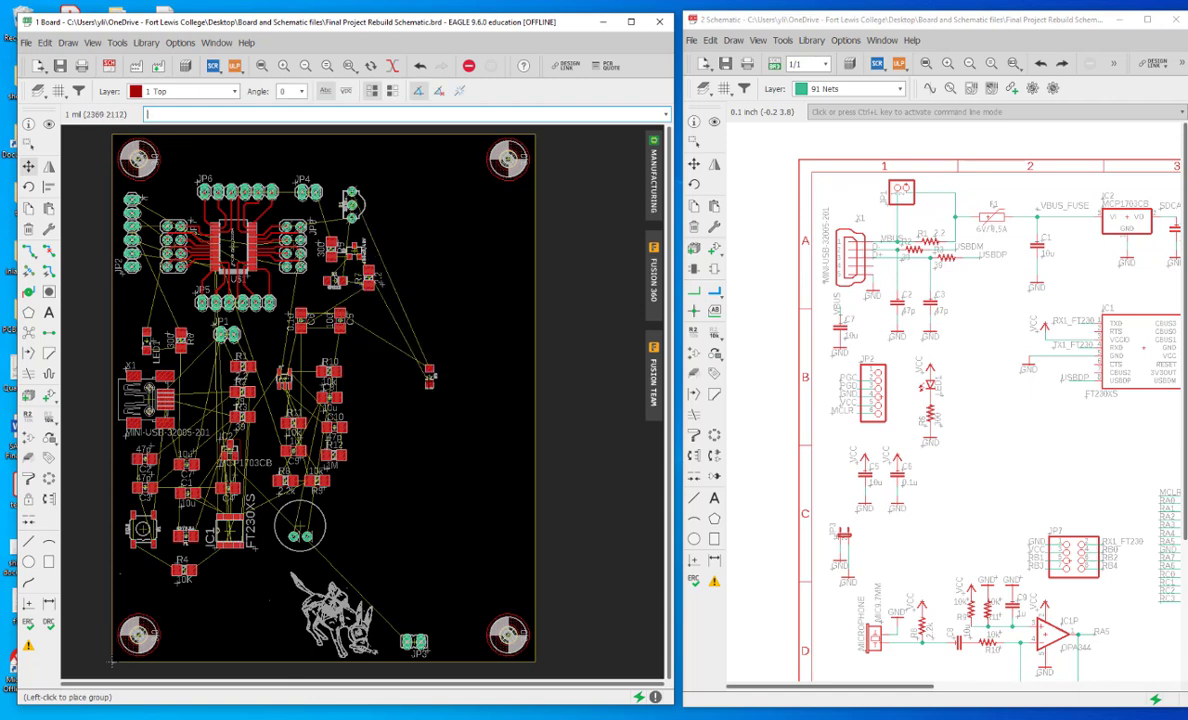
left_click(429, 380)
key("Escape")
left_click_drag(429, 377, 408, 377)
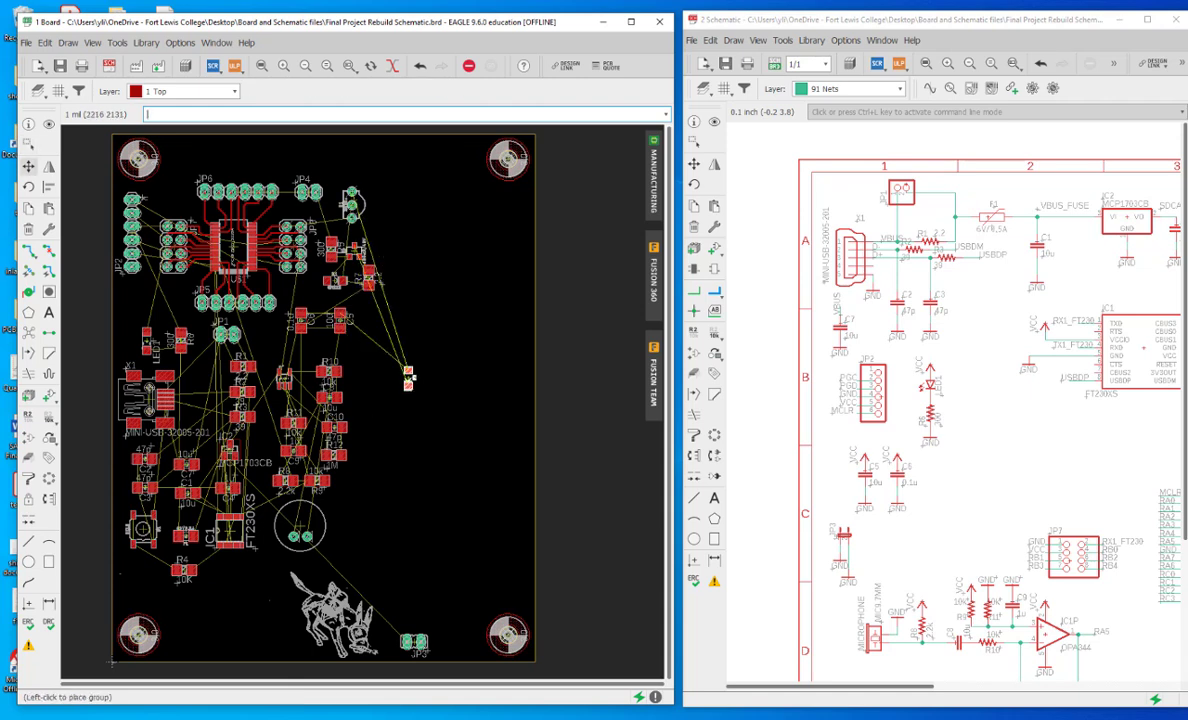
left_click(408, 378)
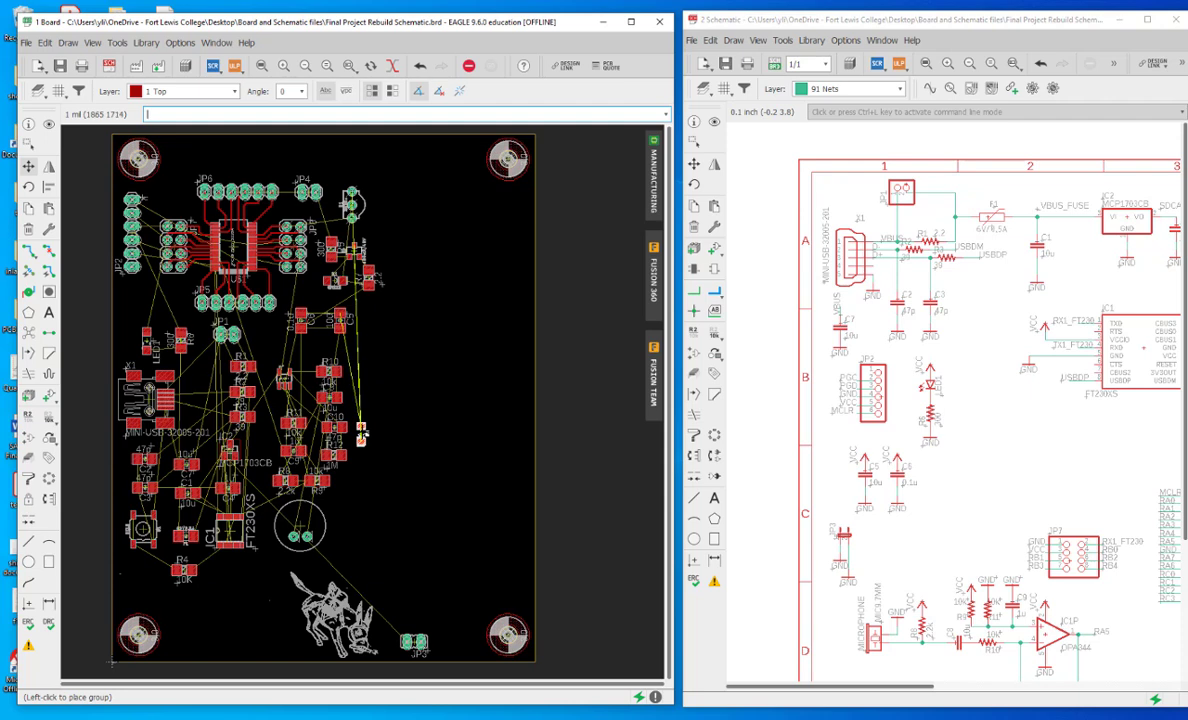
left_click(361, 424)
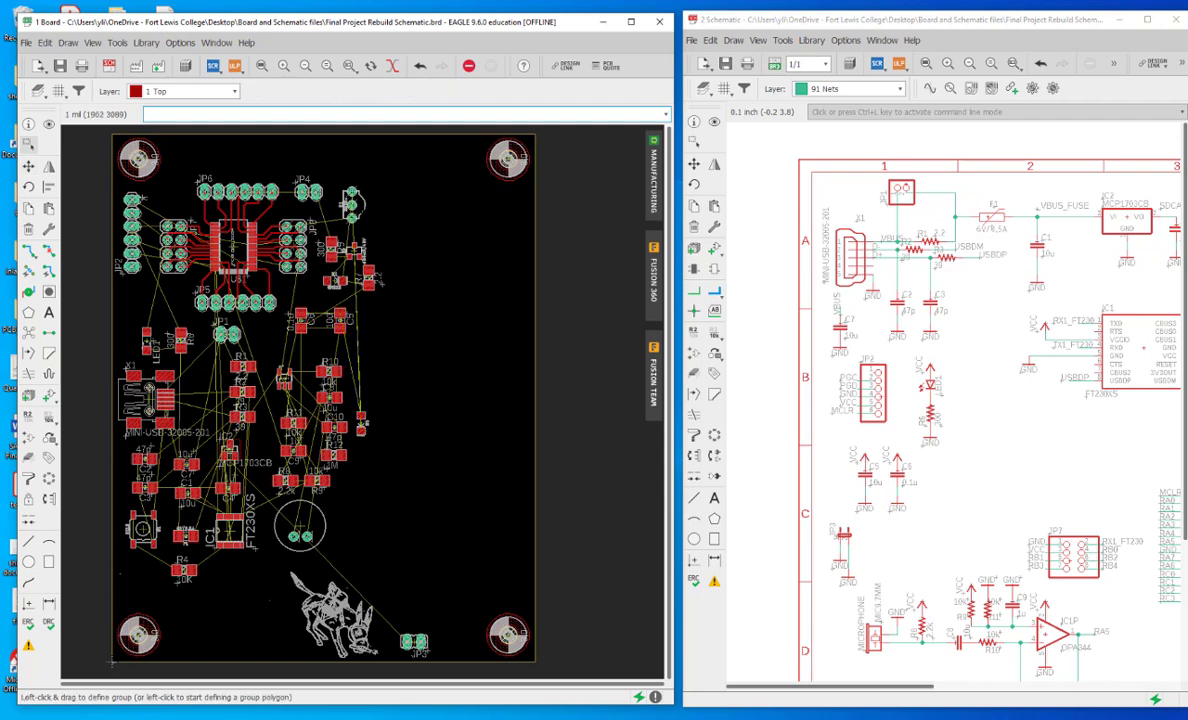
Step: Shift the three-pin component right of header JP4 slightly further right, keeping it above transistor Q1
left_click(351, 207)
key("Escape")
left_click(356, 252)
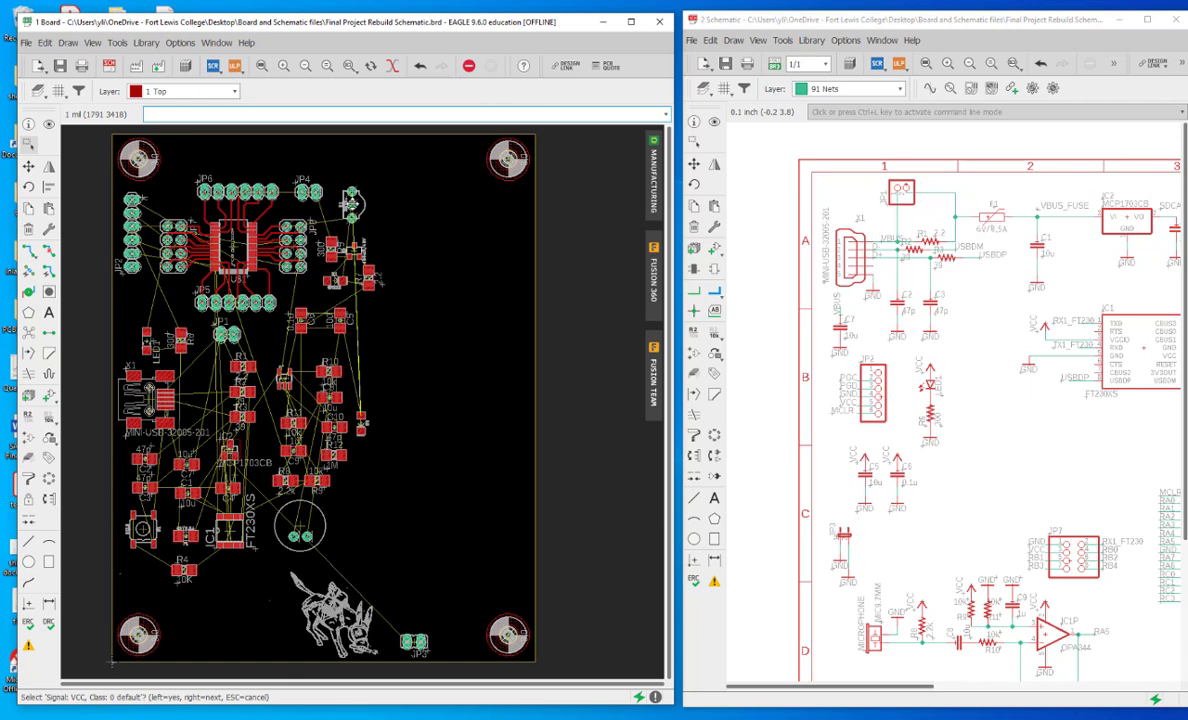
key("Escape")
left_click_drag(379, 172, 340, 227)
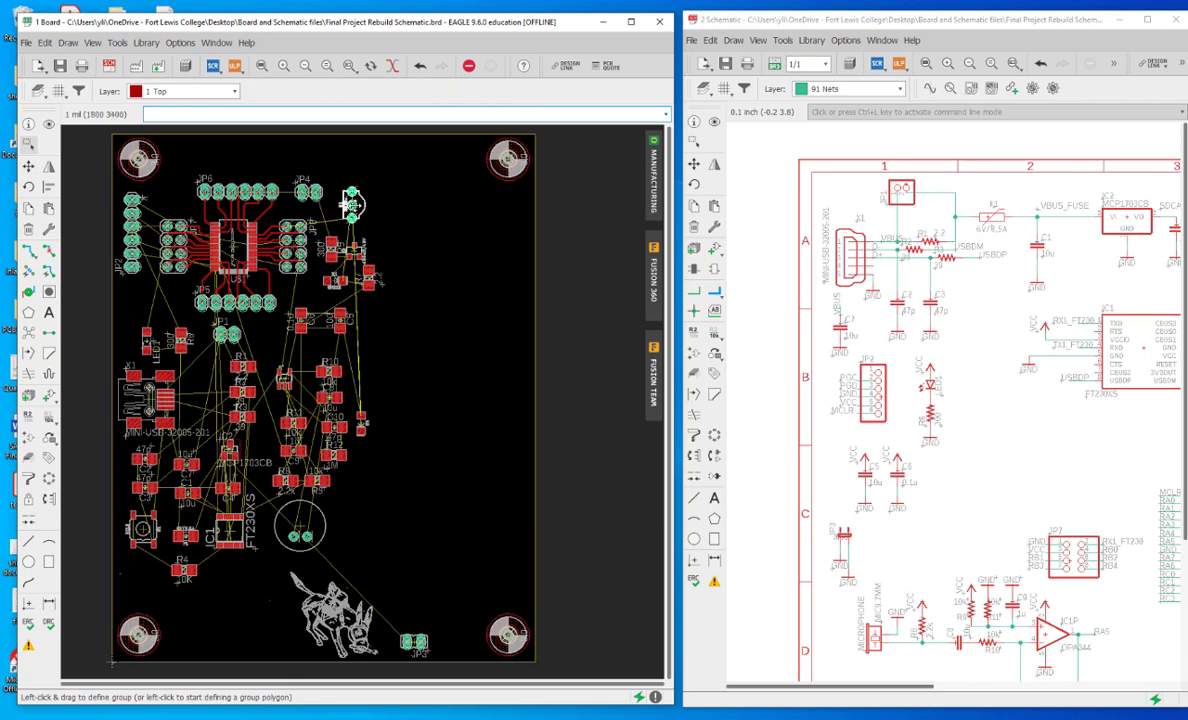
left_click(351, 205)
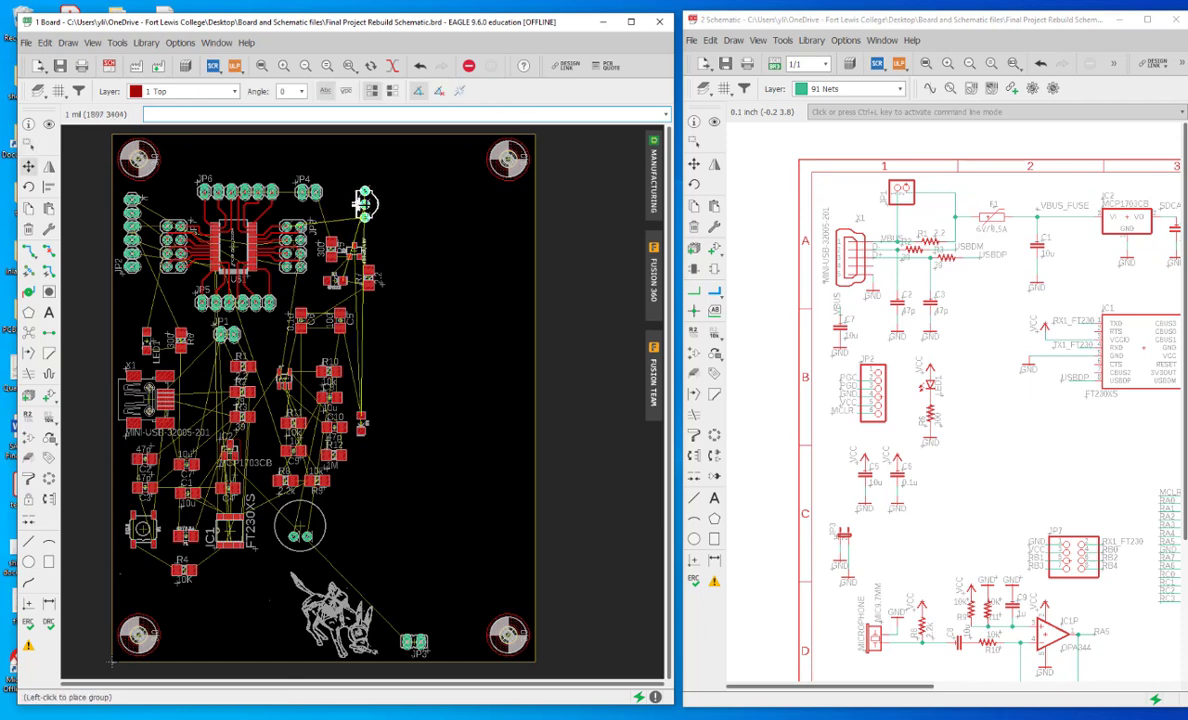
left_click(362, 204)
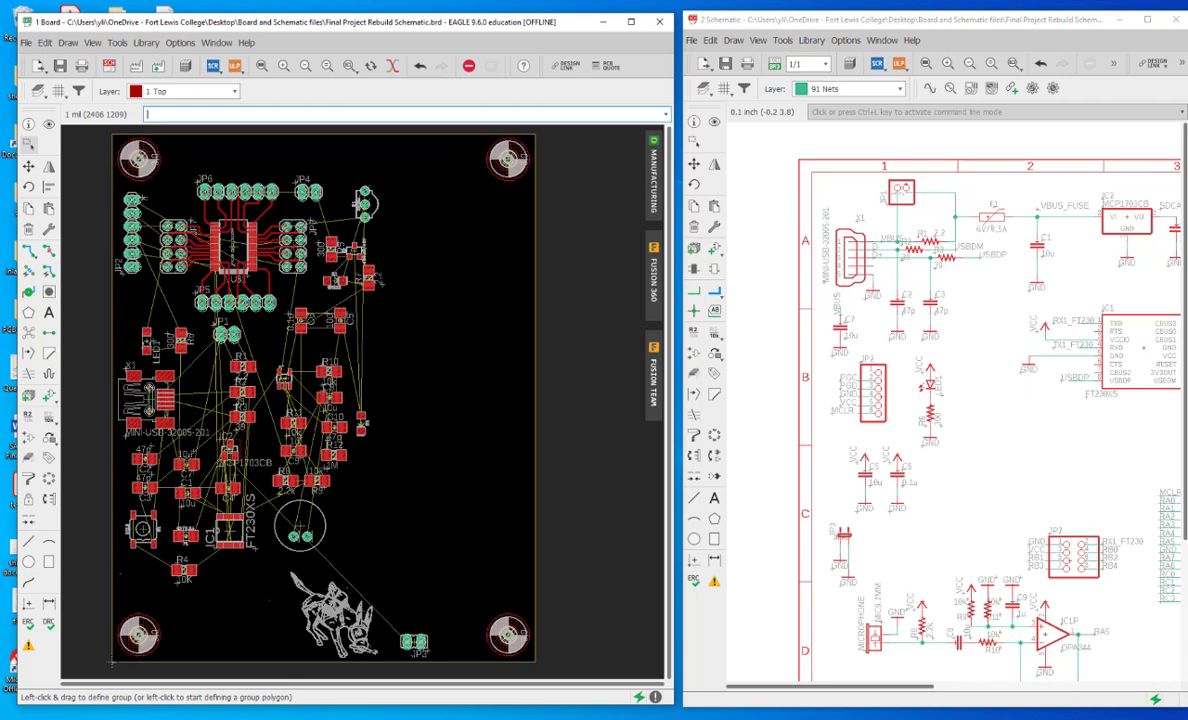
Step: Move header JP3 from the board's lower-right area to just below the FT230XS chip
left_click(414, 642)
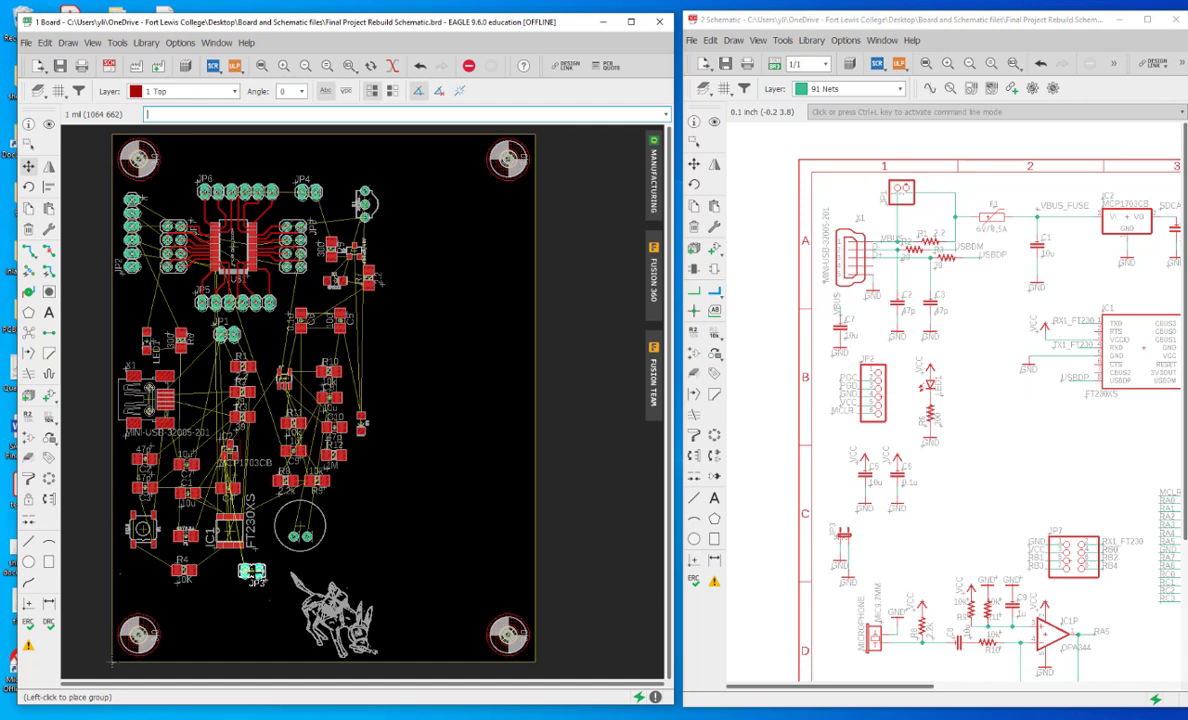
left_click(252, 572)
Step: Examine the schematic's circuit blocks and the ground connections of header JP3 to decide where the header belongs
scroll(801, 352, "down", 1)
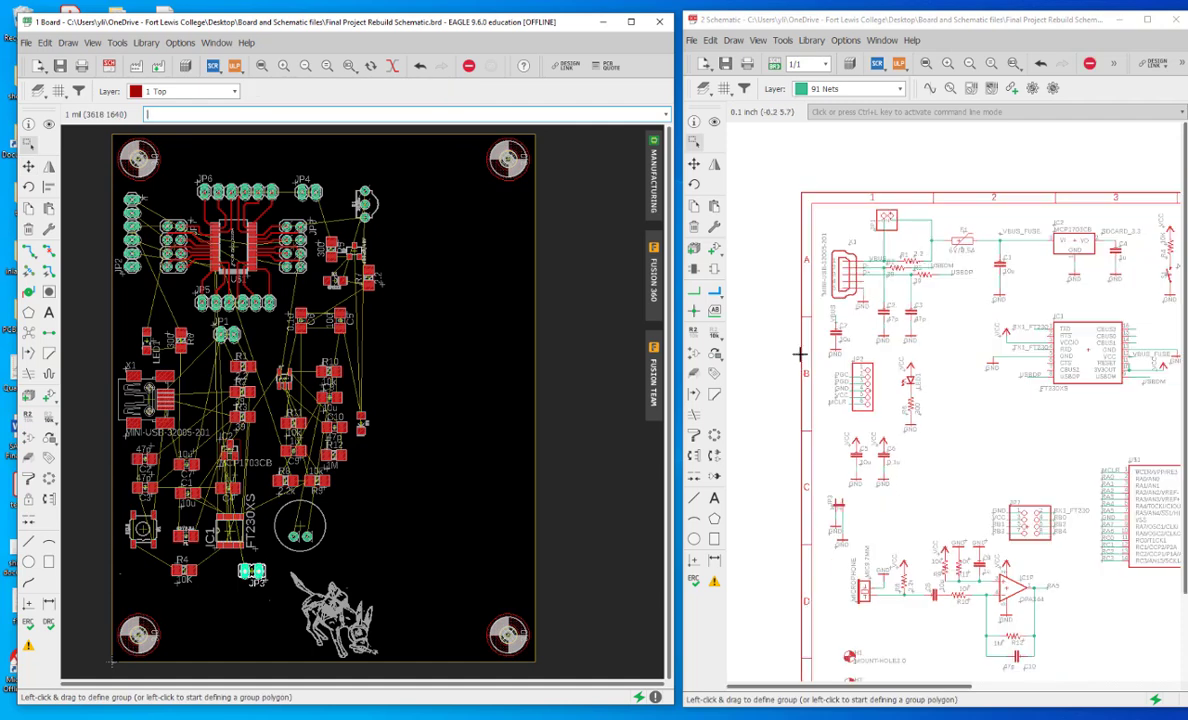
scroll(766, 230, "down", 1)
scroll(1030, 240, "up", 3)
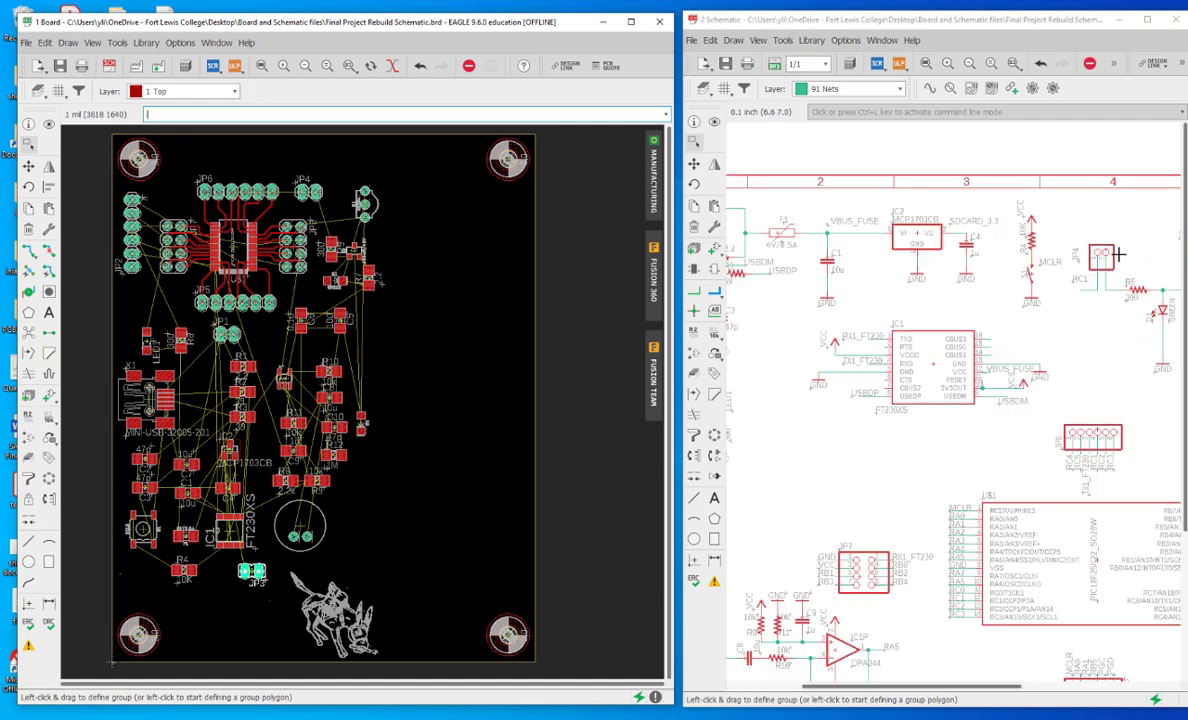
scroll(1001, 248, "down", 1)
scroll(784, 556, "up", 3)
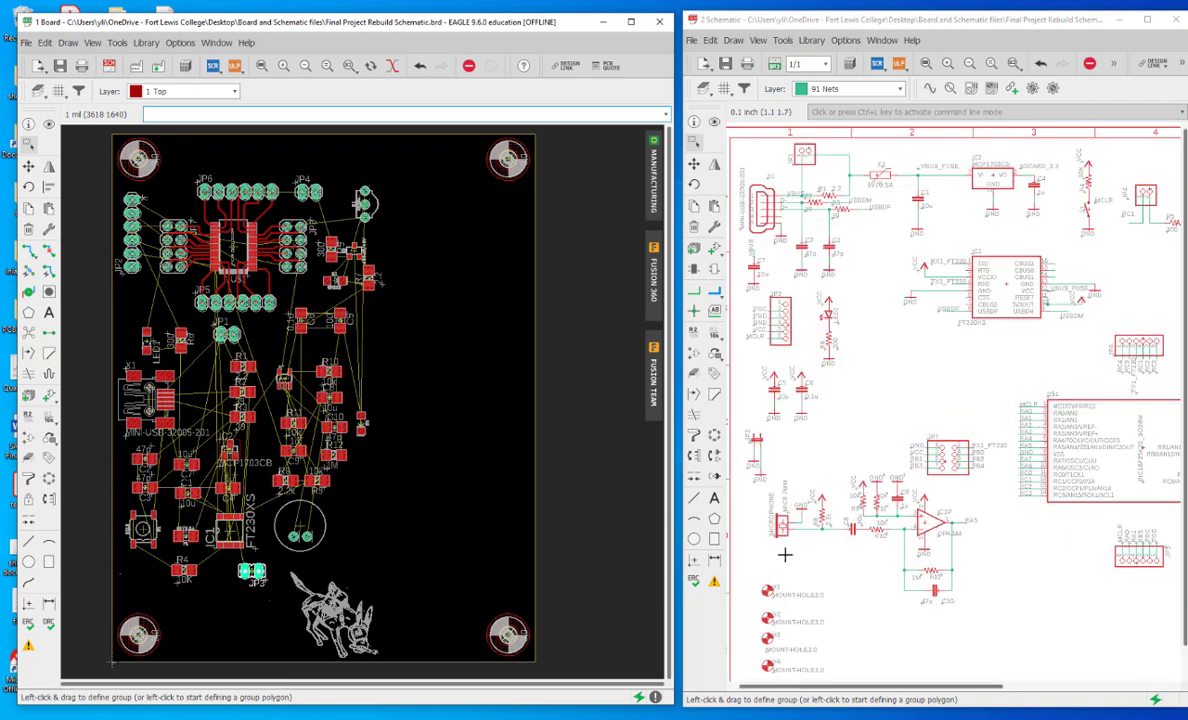
scroll(784, 553, "down", 1)
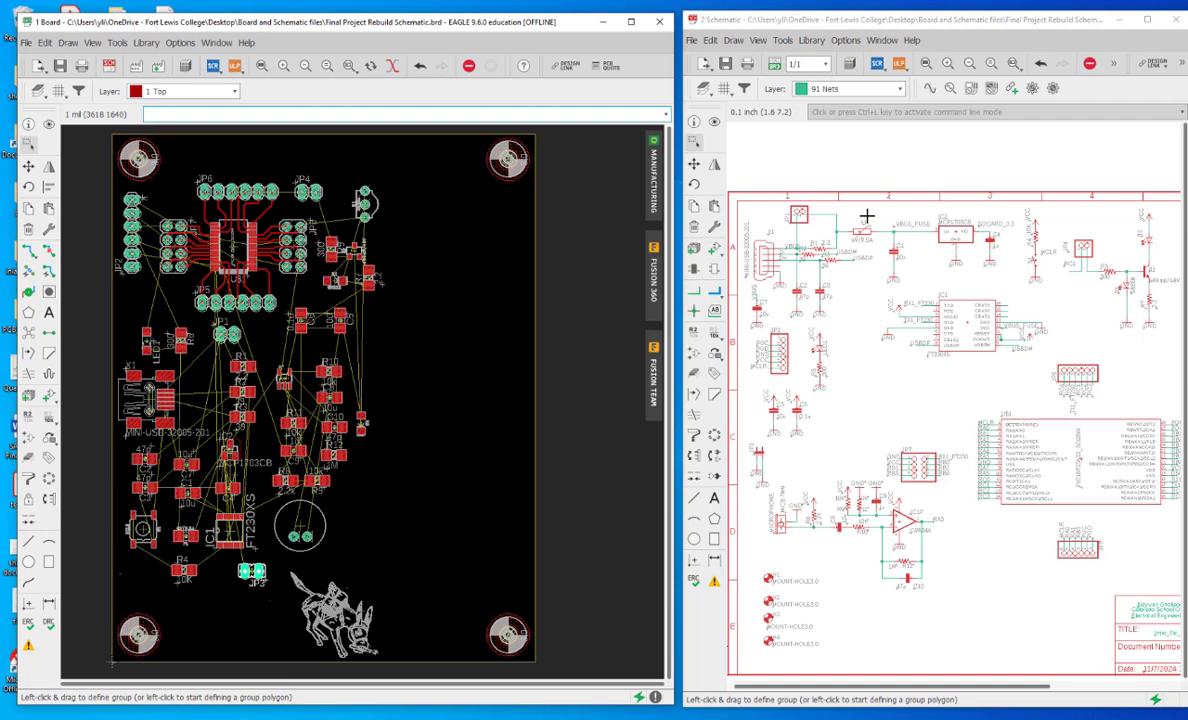
scroll(806, 240, "down", 1)
scroll(806, 240, "down", 1)
scroll(1105, 237, "up", 2)
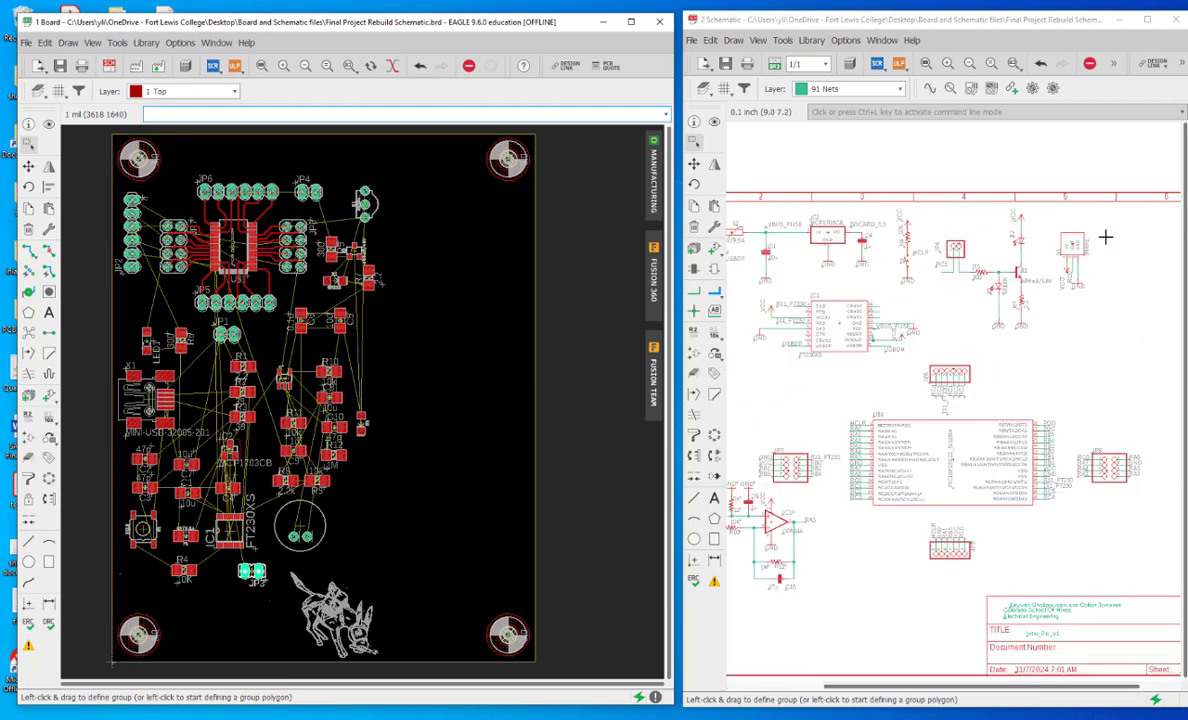
scroll(932, 243, "up", 2)
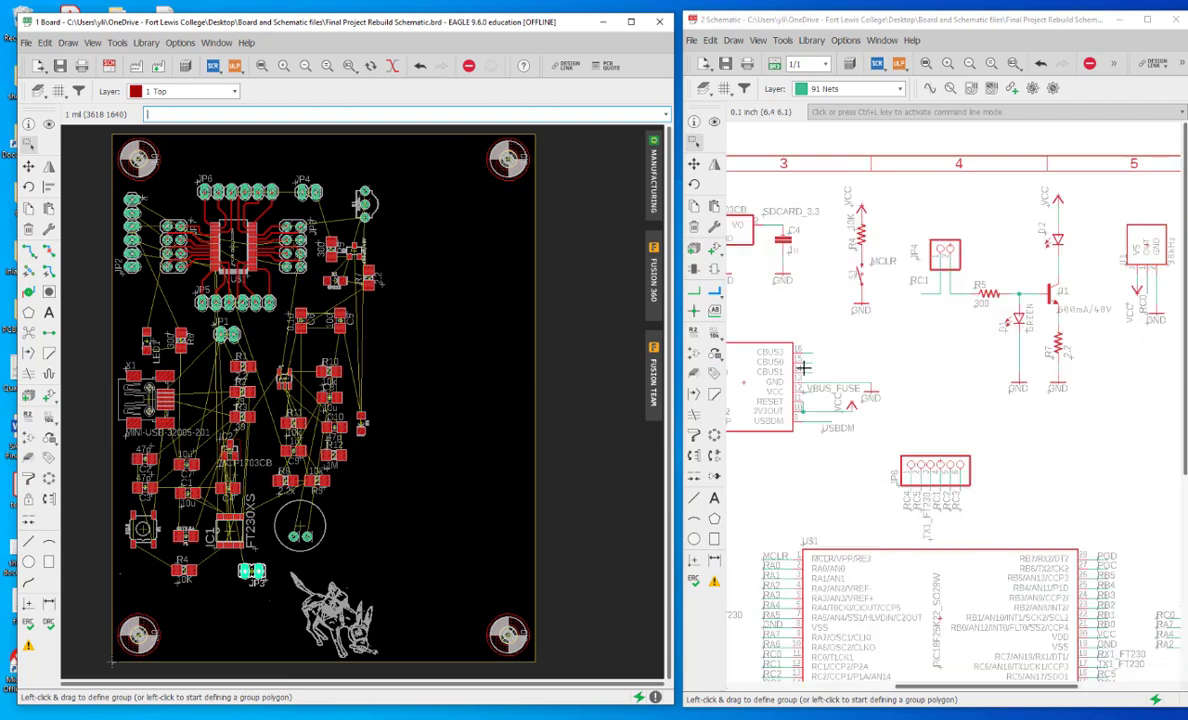
scroll(245, 590, "up", 2)
scroll(245, 590, "down", 1)
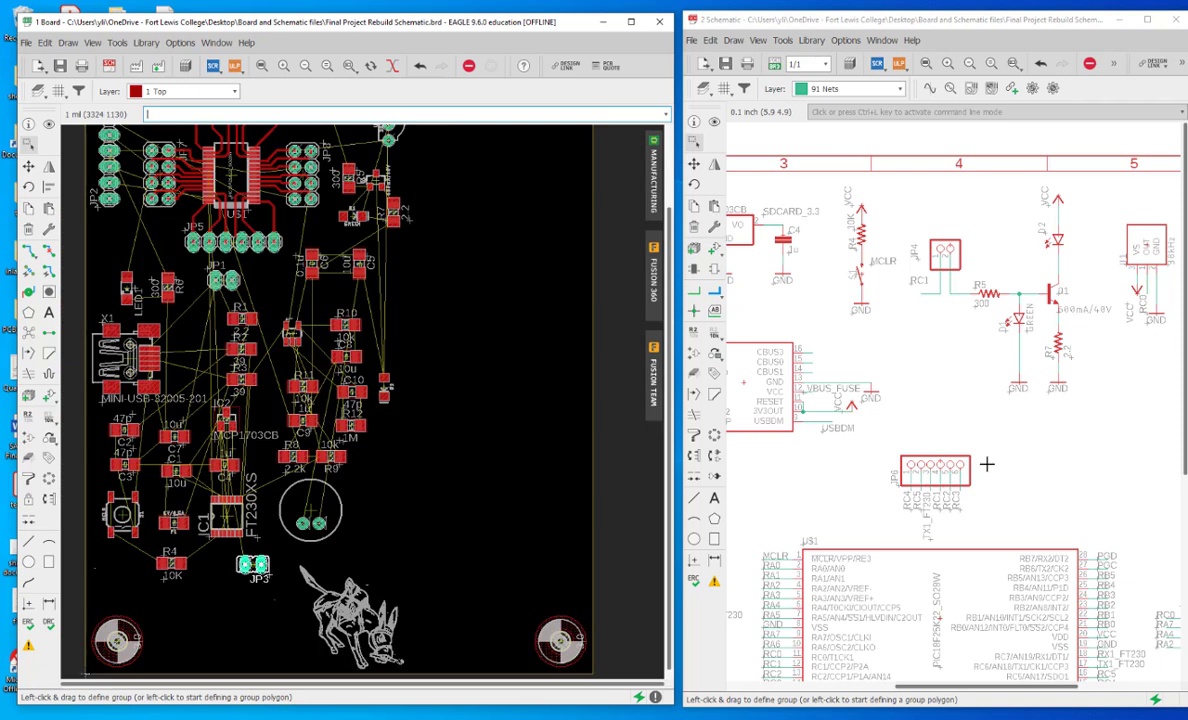
scroll(1068, 453, "down", 2)
scroll(1068, 453, "down", 2)
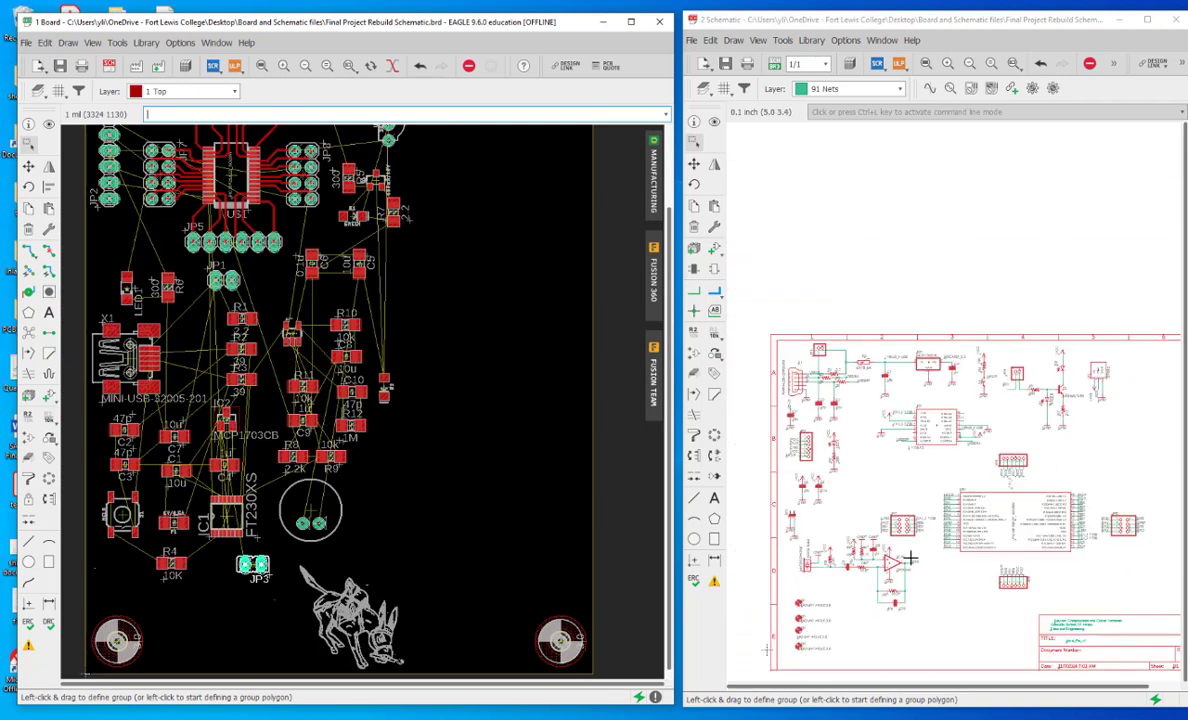
scroll(798, 570, "up", 3)
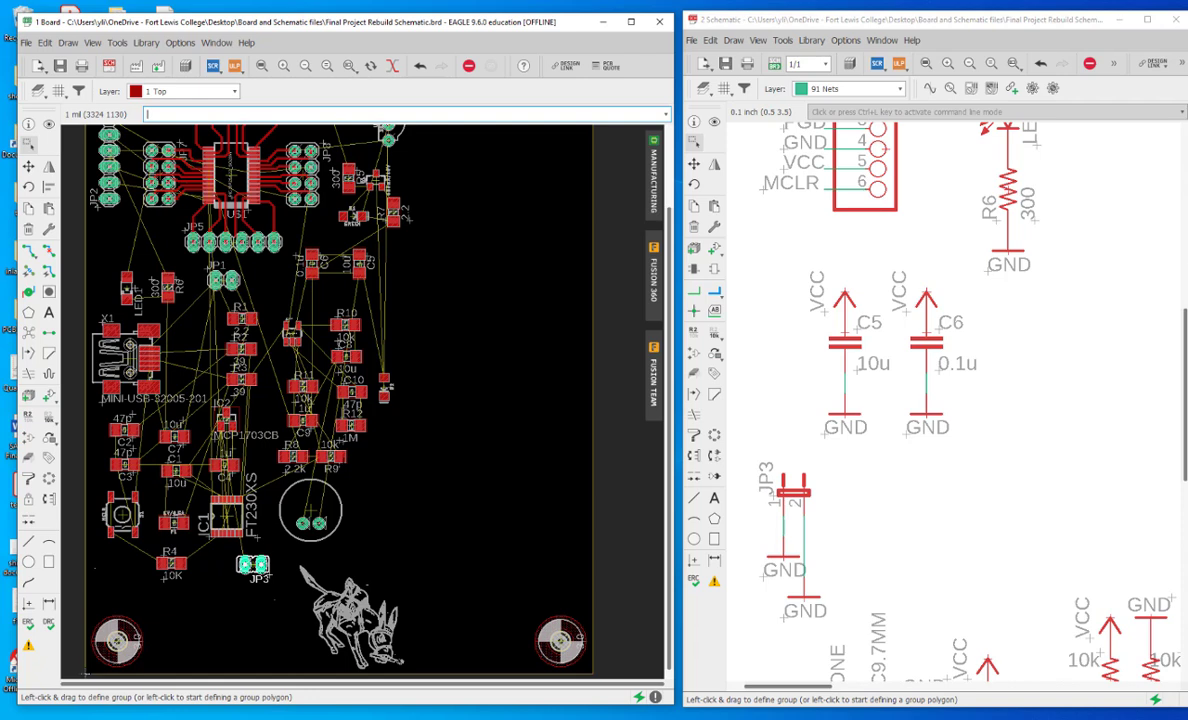
Step: Move header JP3 below the push-button switch, to the left of resistor R4
left_click_drag(255, 565, 229, 567)
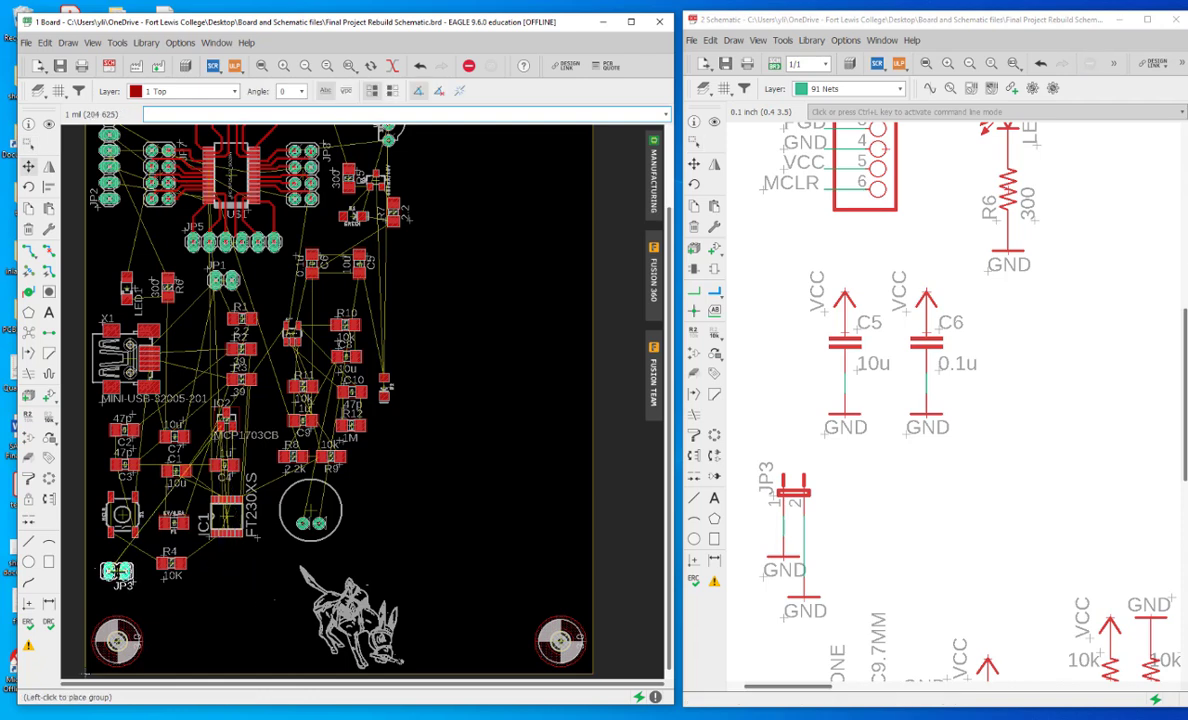
left_click(116, 570)
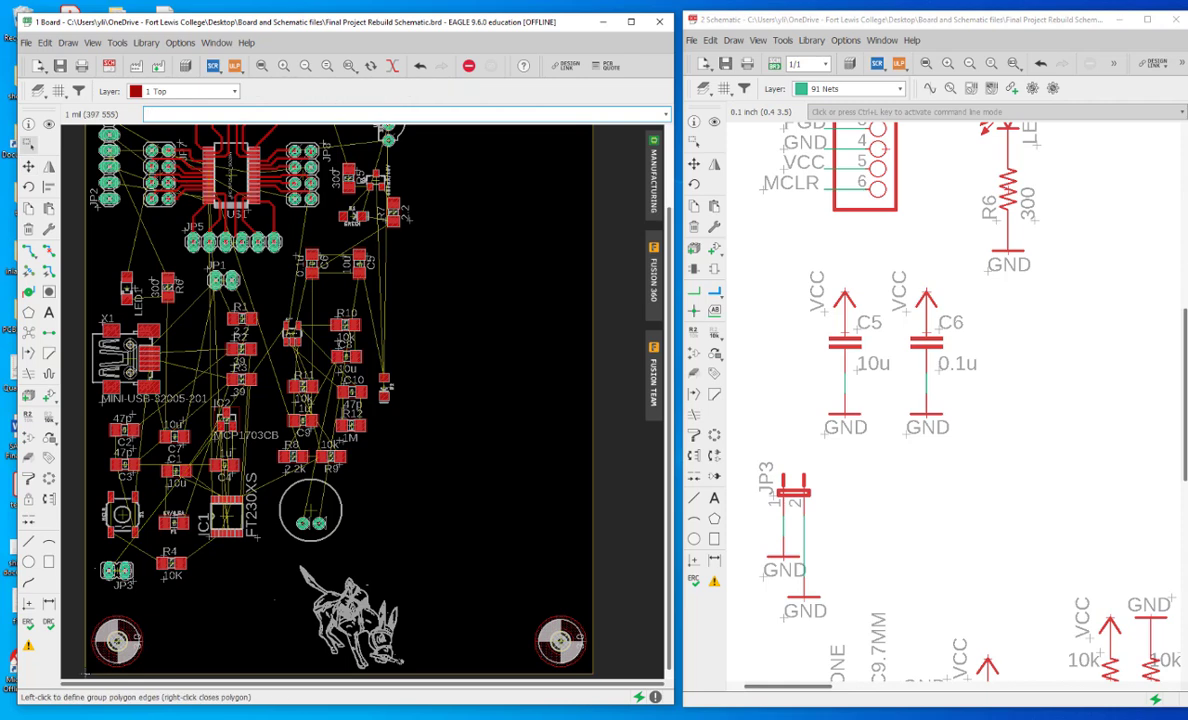
Step: Move the whole animal logo left so that it sits just below the FT230XS chip, beside resistor R4
scroll(232, 535, "down", 2)
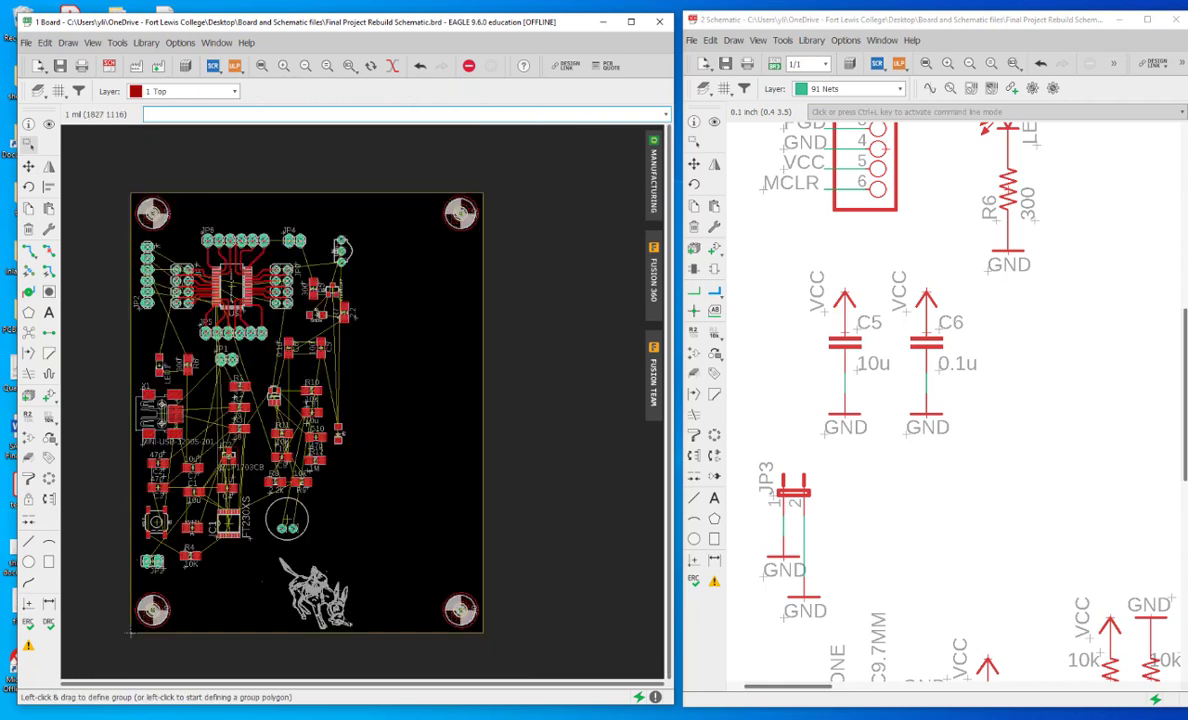
left_click_drag(258, 551, 378, 630)
left_click(337, 608)
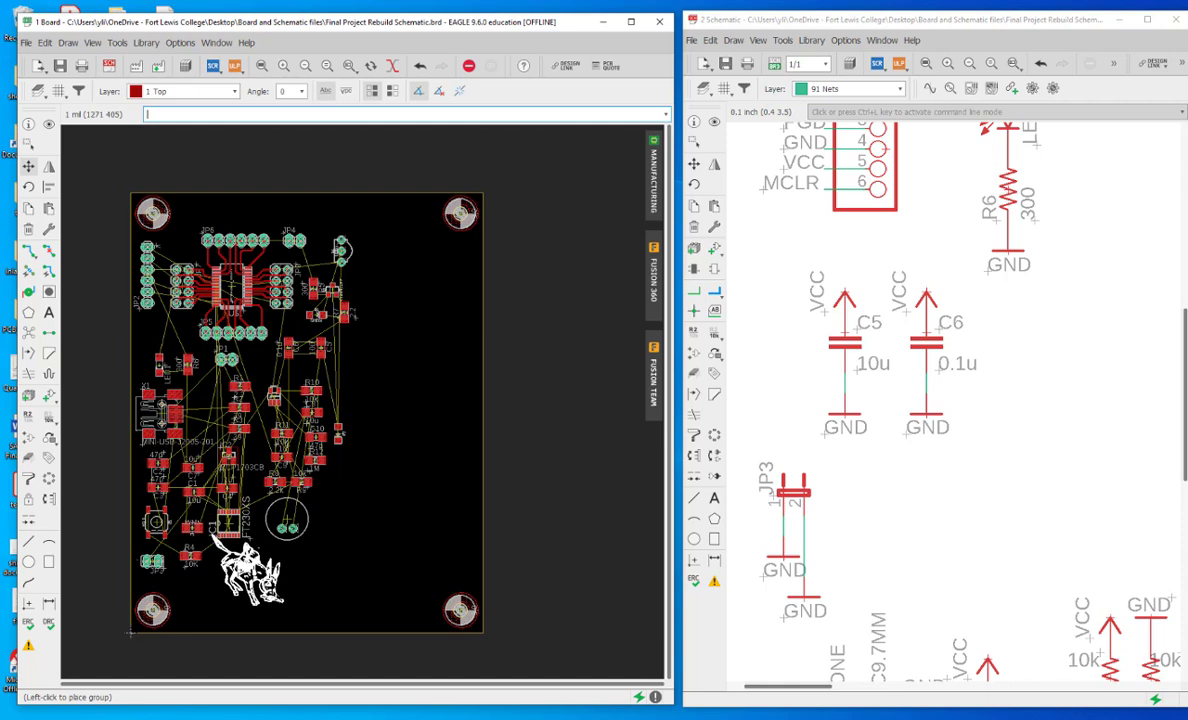
left_click(265, 587)
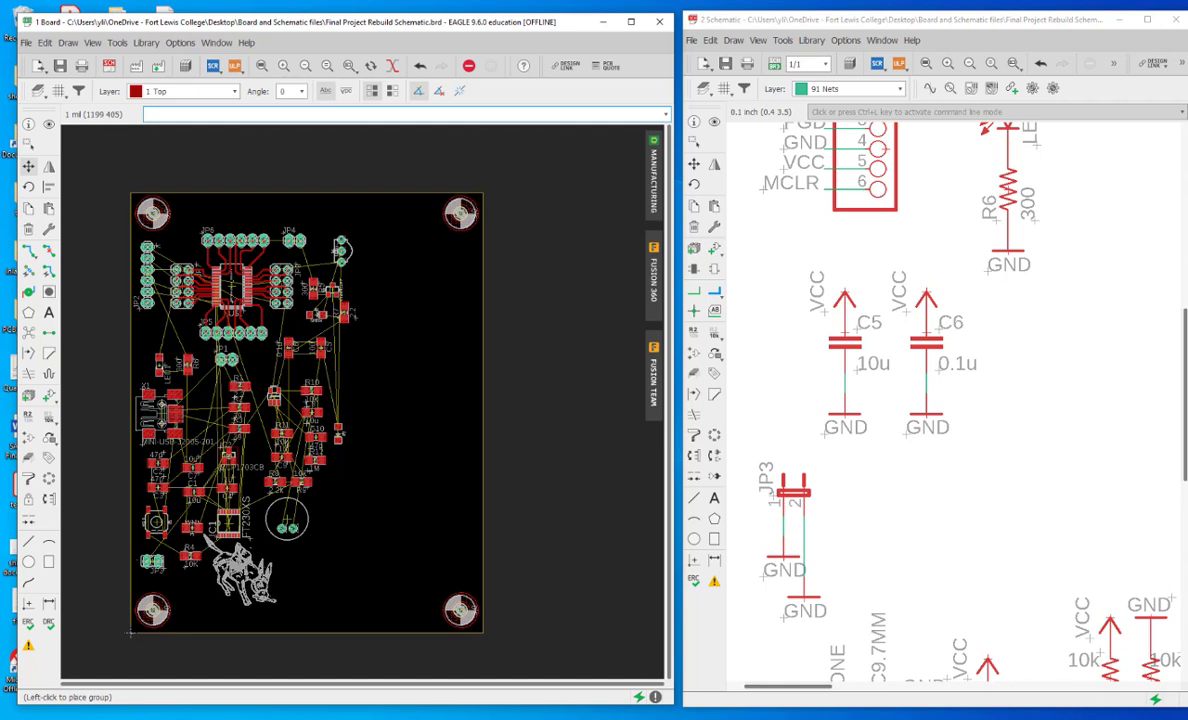
key("Escape")
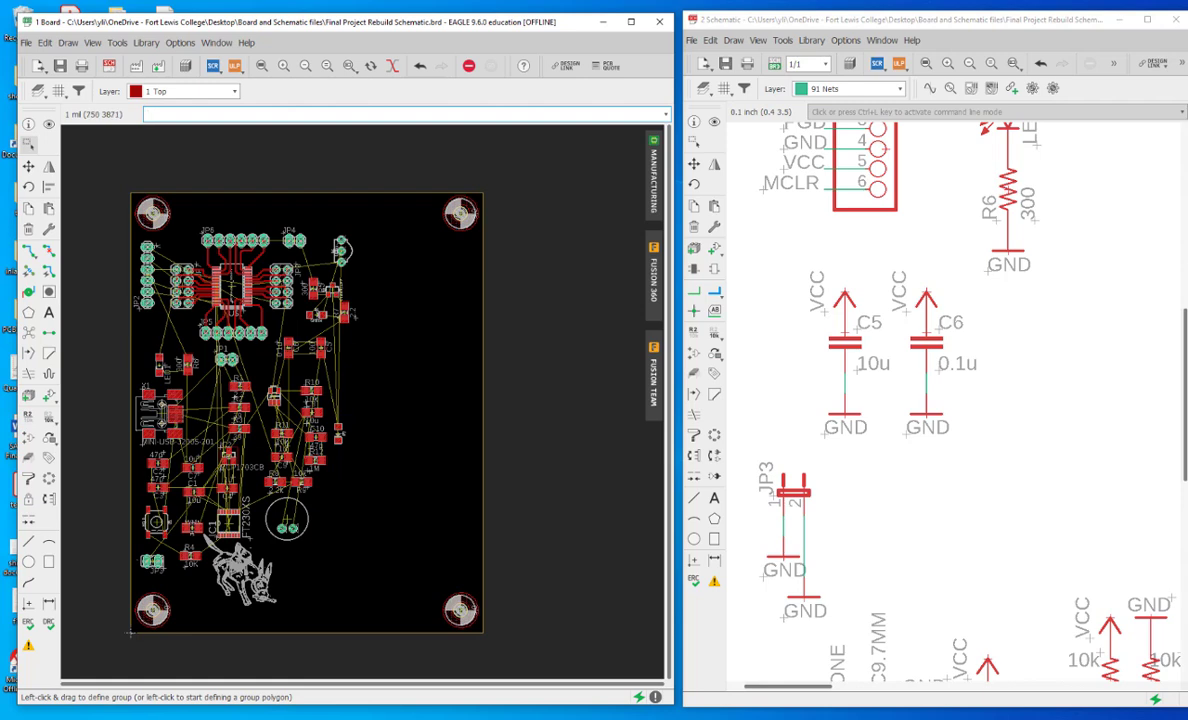
Step: Nudge the upper-left and upper-right mounting holes slightly down from the board's top edge
scroll(155, 205, "up", 3)
left_click(150, 218)
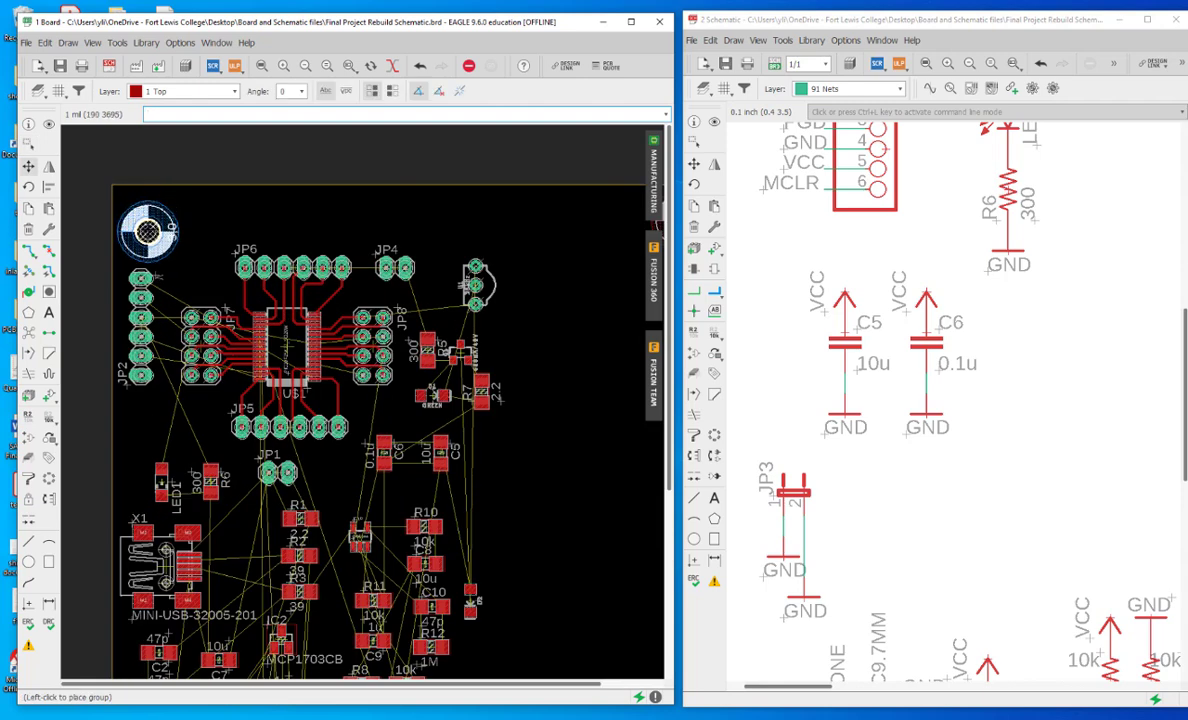
left_click(146, 228)
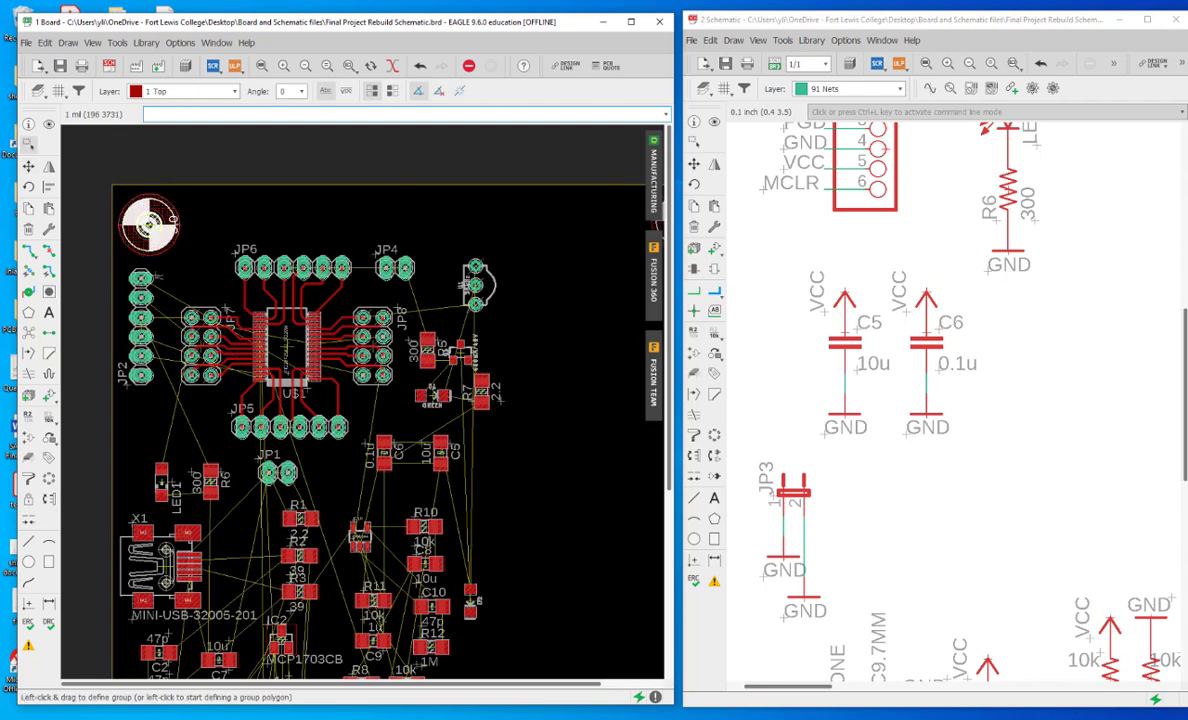
scroll(139, 275, "down", 1)
left_click(590, 230)
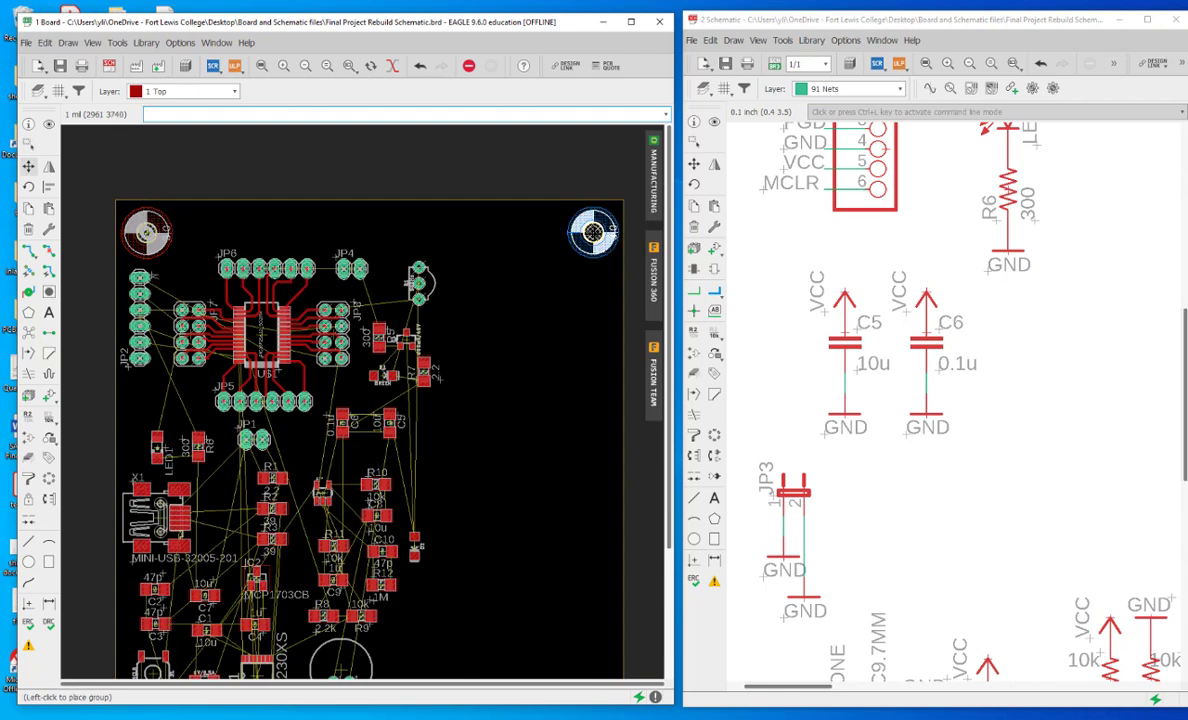
left_click(590, 237)
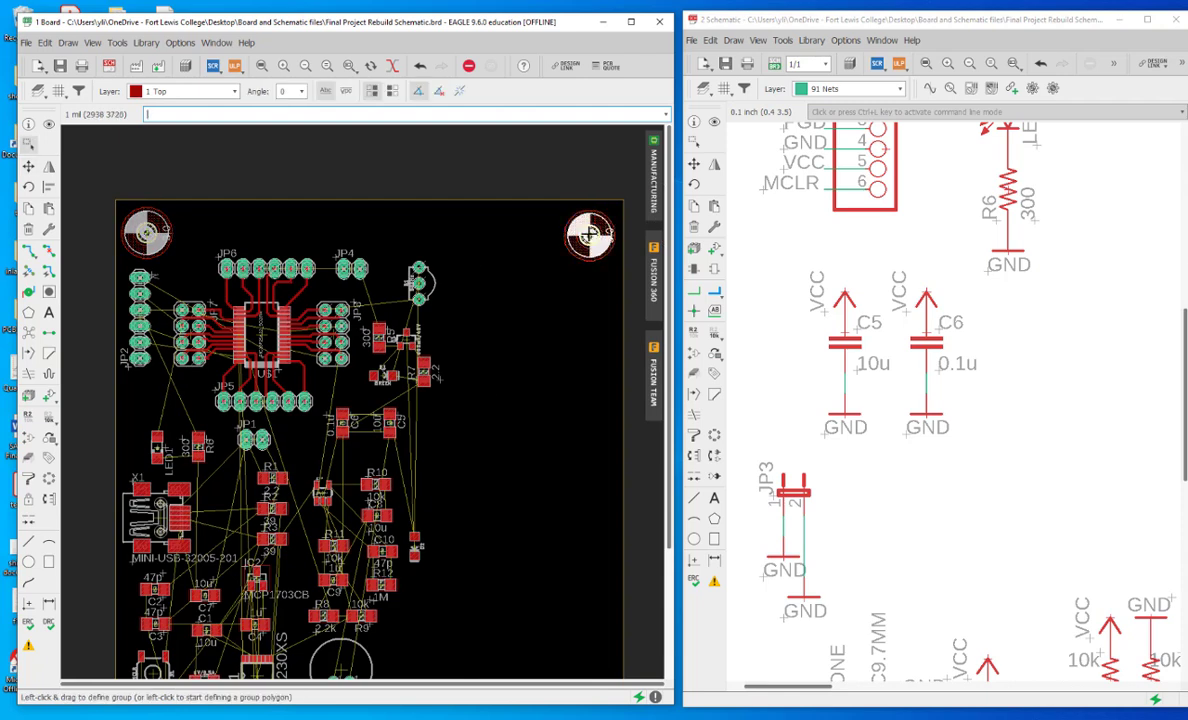
Step: Check the X and Y position of the upper-left mounting hole in its properties
right_click(146, 232)
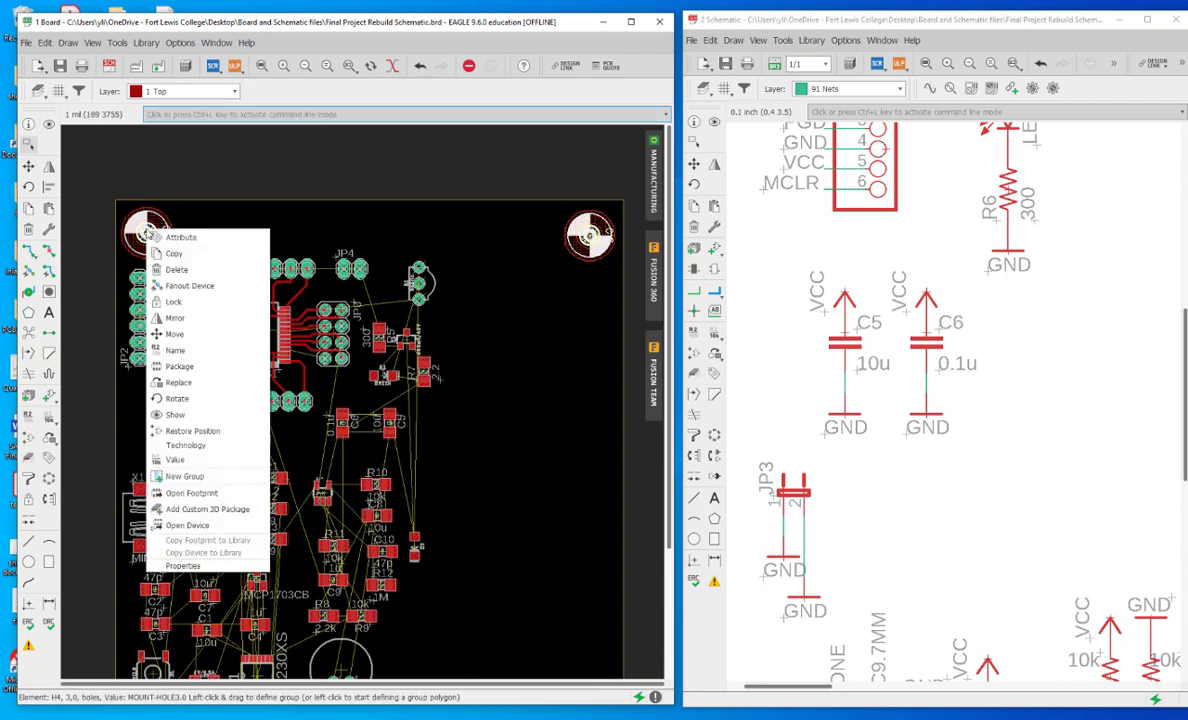
left_click(183, 566)
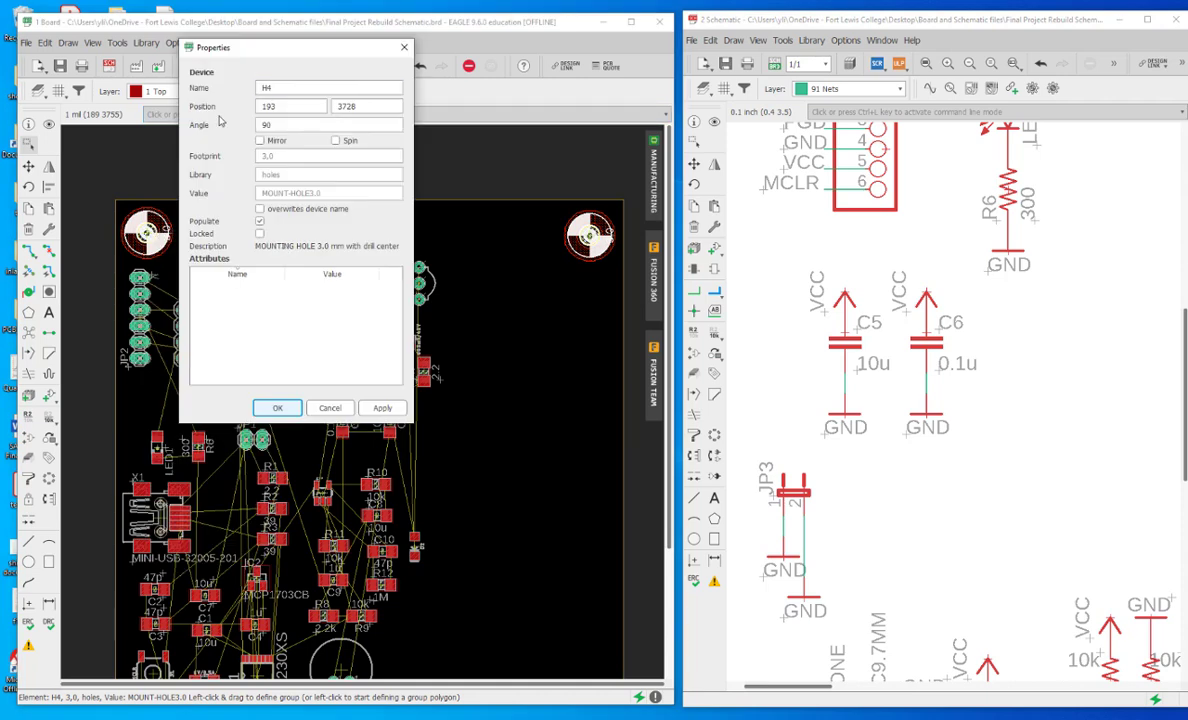
left_click(268, 106)
left_click(352, 106)
left_click(282, 106)
left_click(357, 104)
left_click_drag(357, 105, 335, 106)
left_click(402, 49)
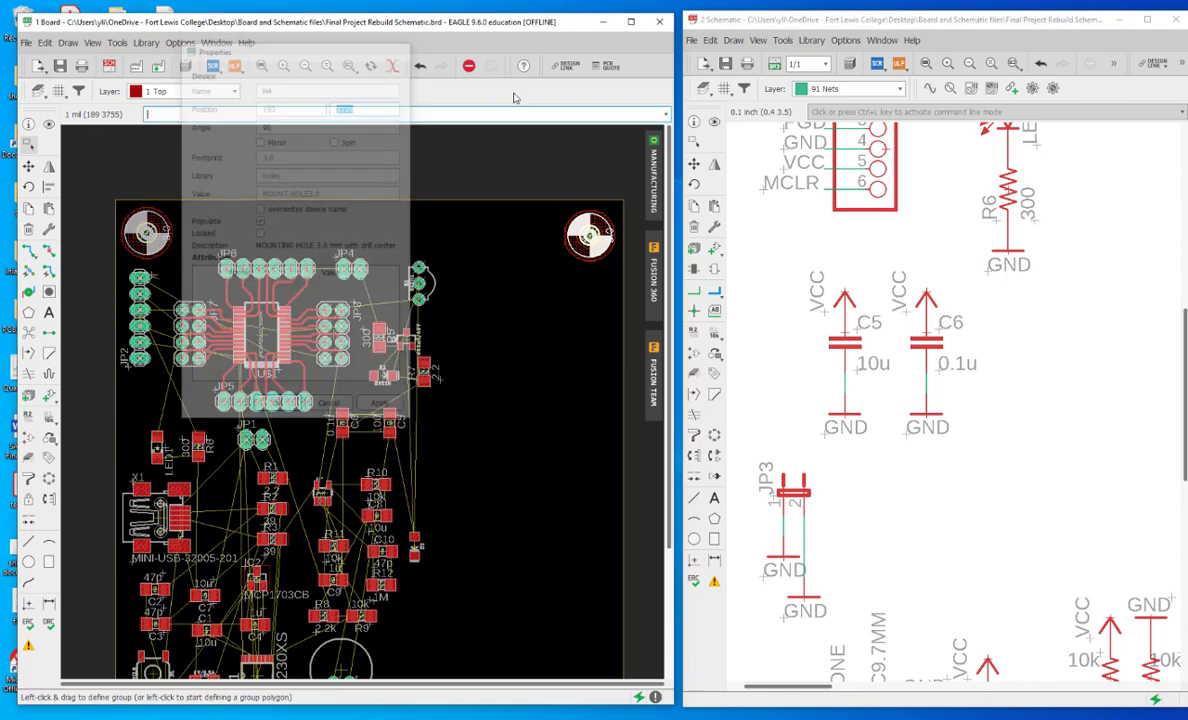
Step: Set the upper-right mounting hole's Y position to 3728 and lower the board's top edge slightly
right_click(591, 236)
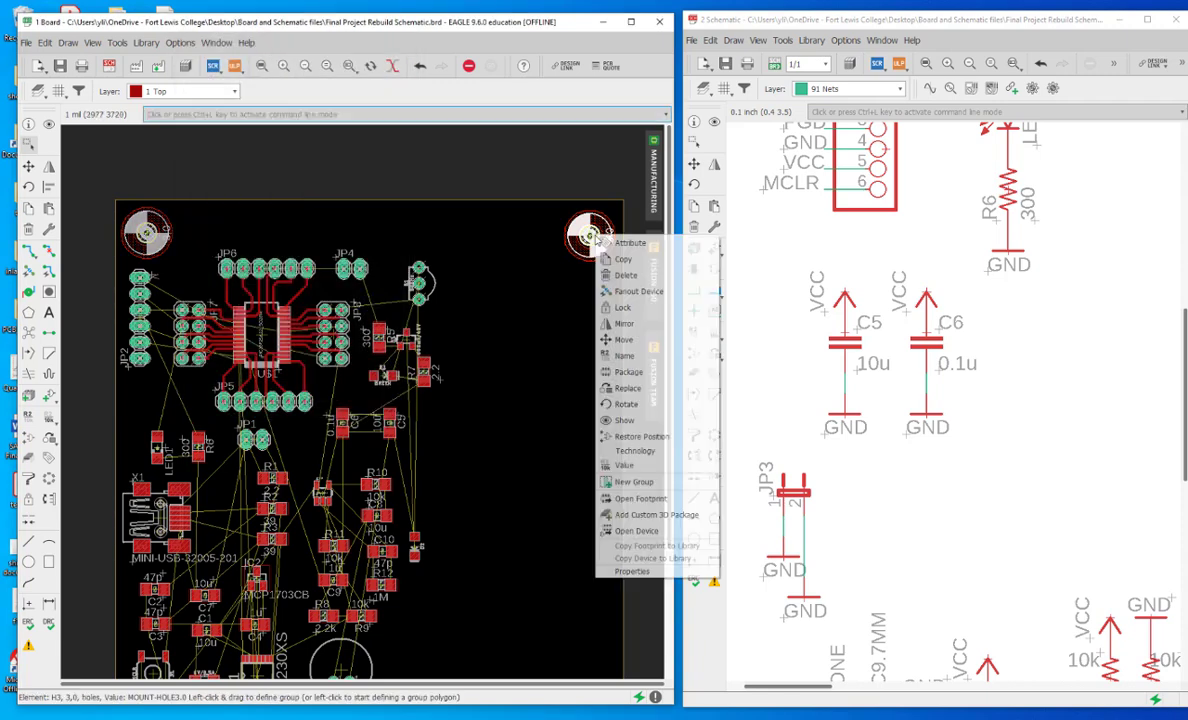
left_click(632, 571)
left_click_drag(805, 108, 790, 108)
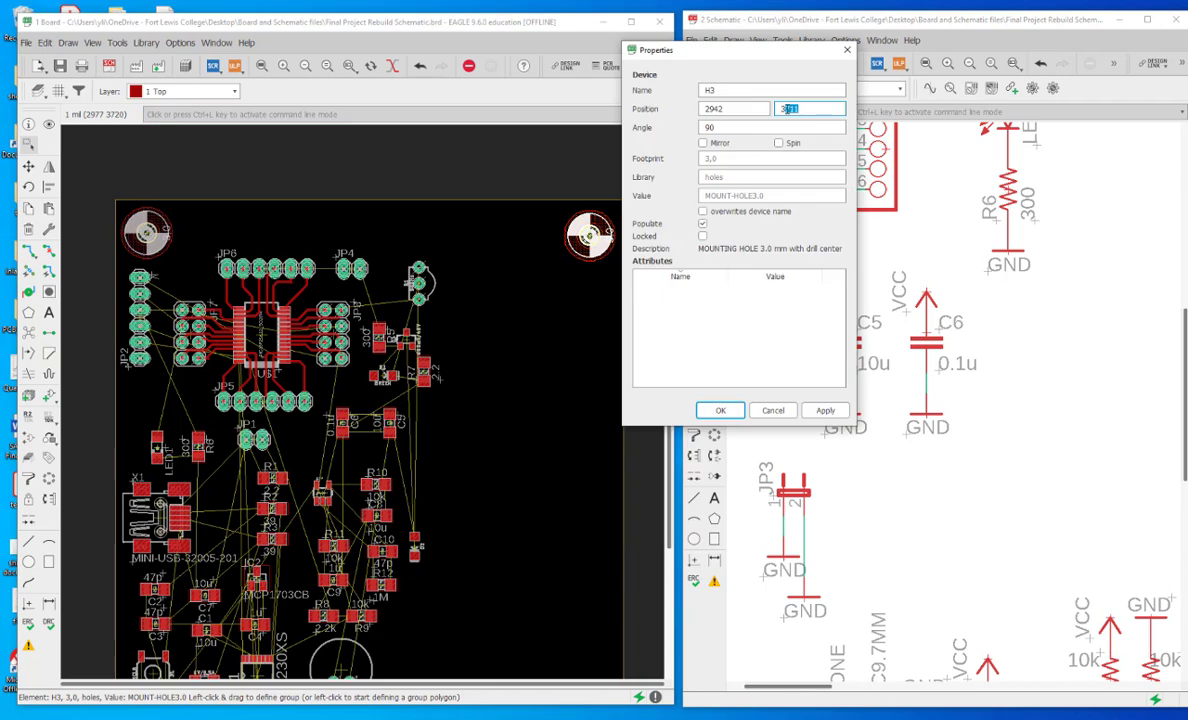
type("3798")
key("Return")
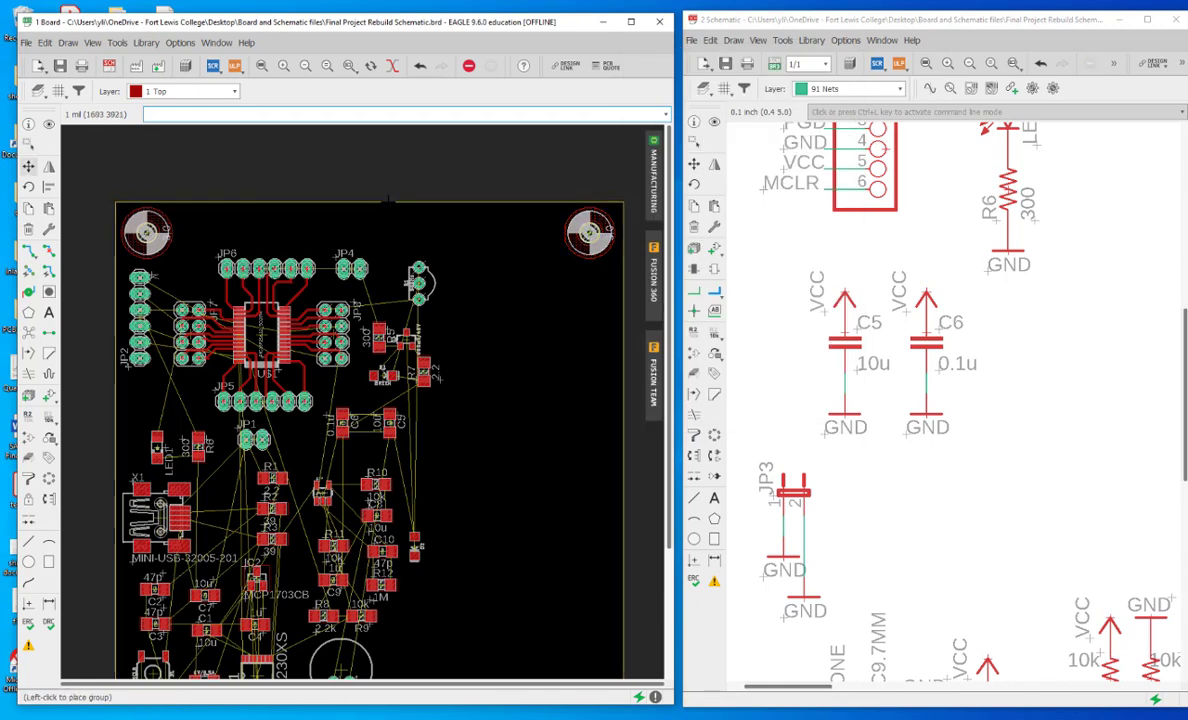
Step: Move the upper-right mounting hole left to about X 2127 and set its Y position to 3728
scroll(281, 128, "down", 1)
scroll(281, 128, "down", 1)
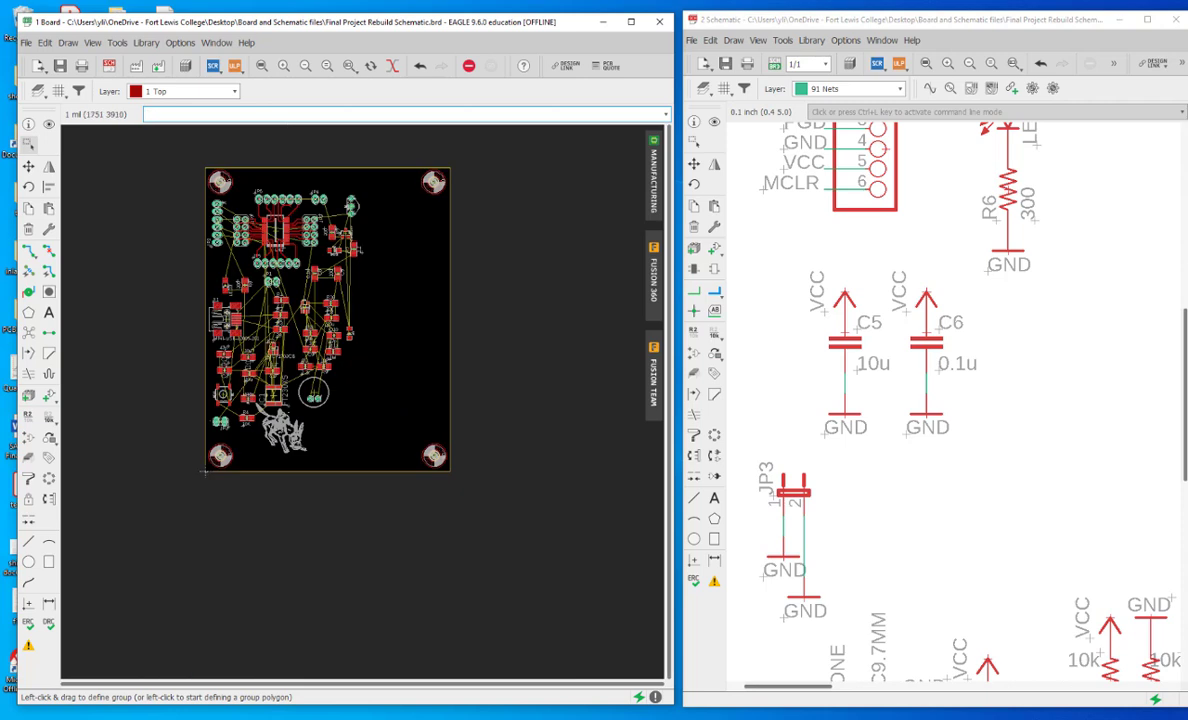
left_click_drag(436, 184, 372, 183)
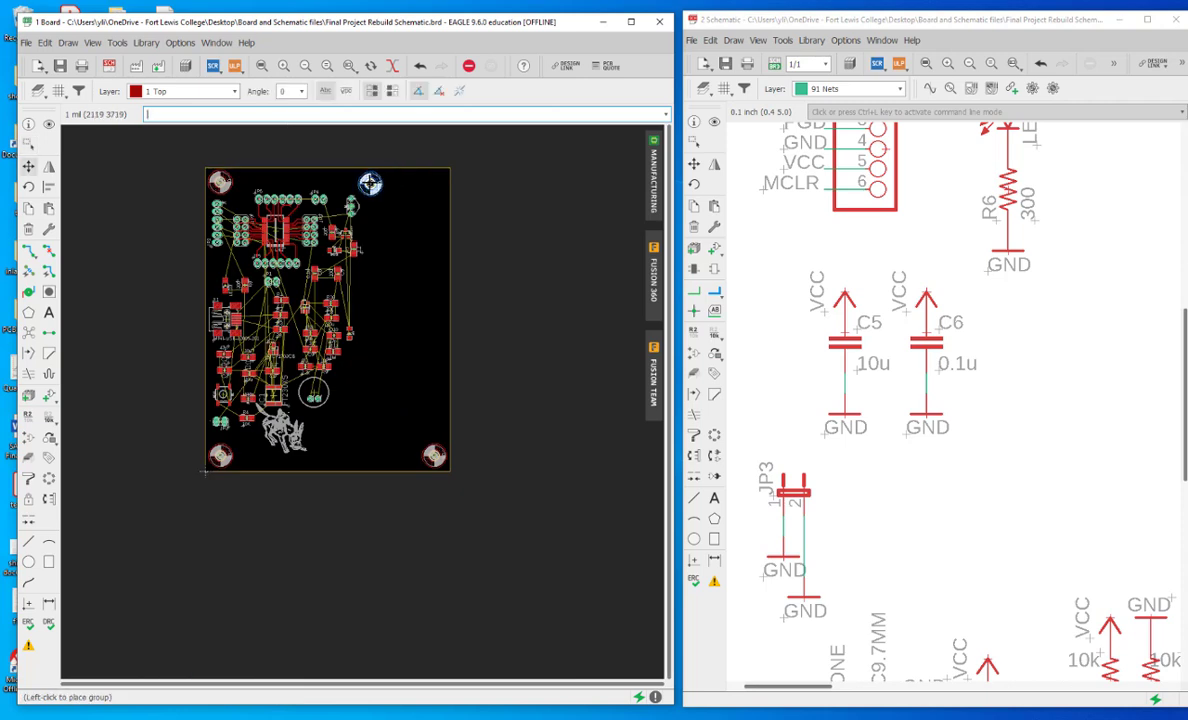
left_click(370, 183)
right_click(370, 183)
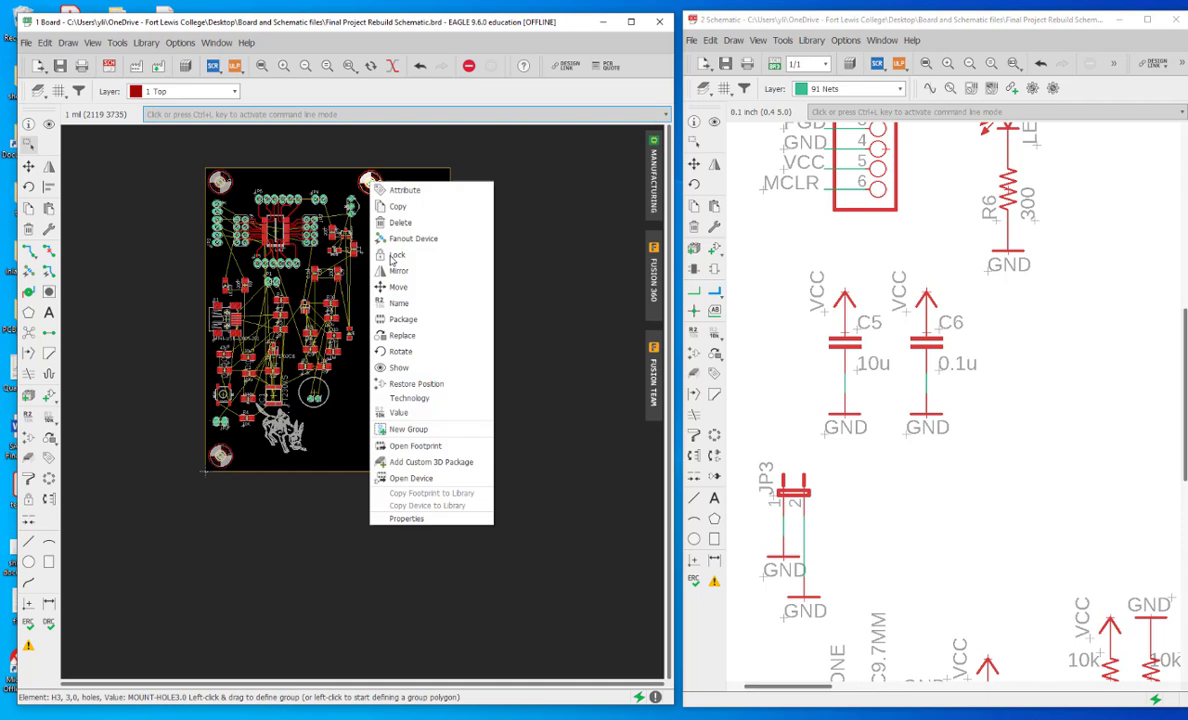
left_click(406, 519)
left_click(567, 70)
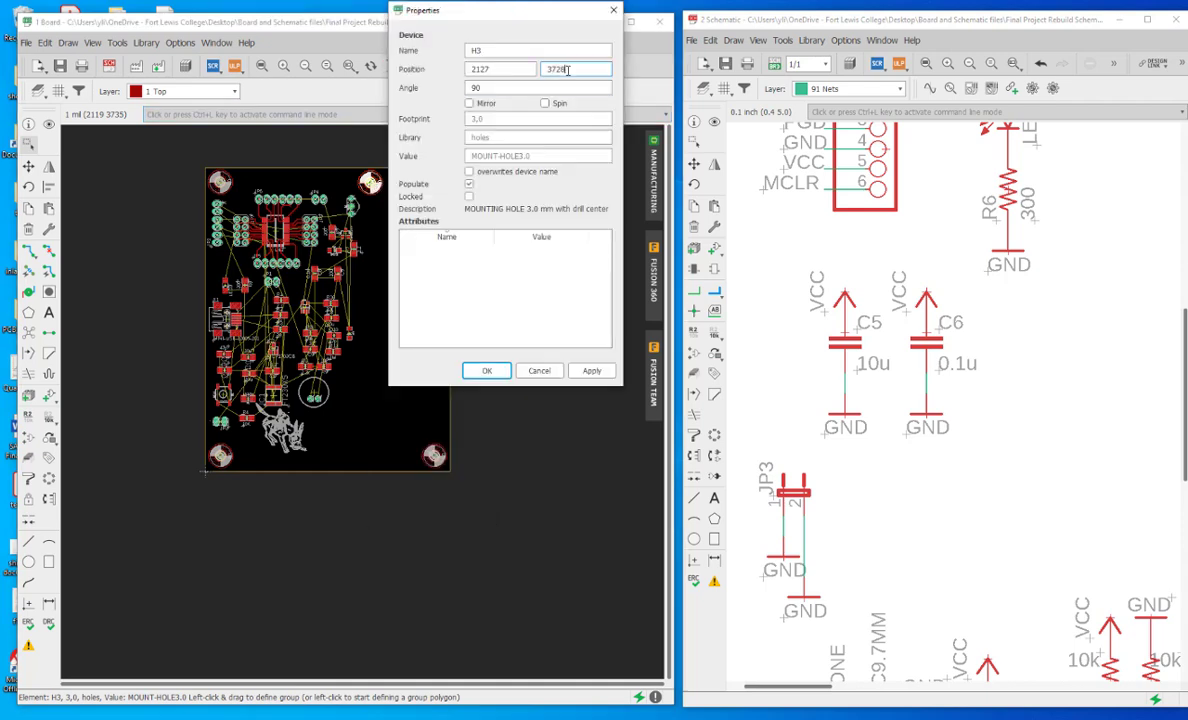
key("Return")
Step: Move the lower-right mounting hole left, to the right side of the animal logo
scroll(458, 280, "up", 2)
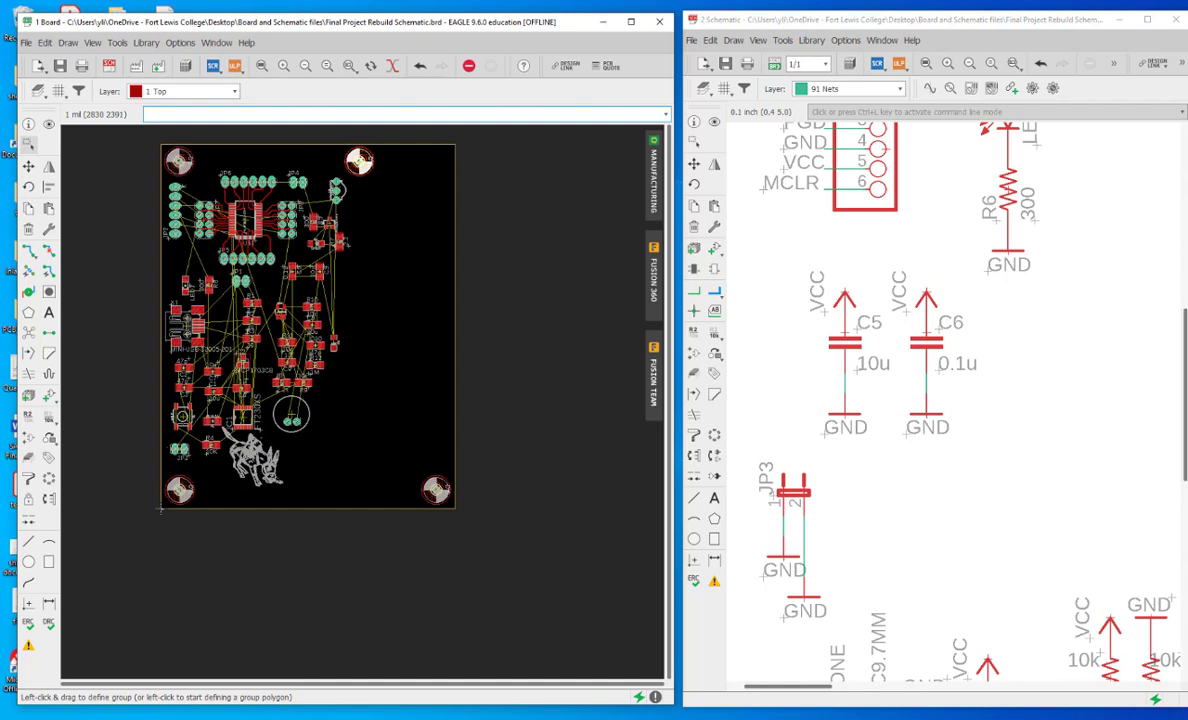
scroll(458, 279, "down", 1)
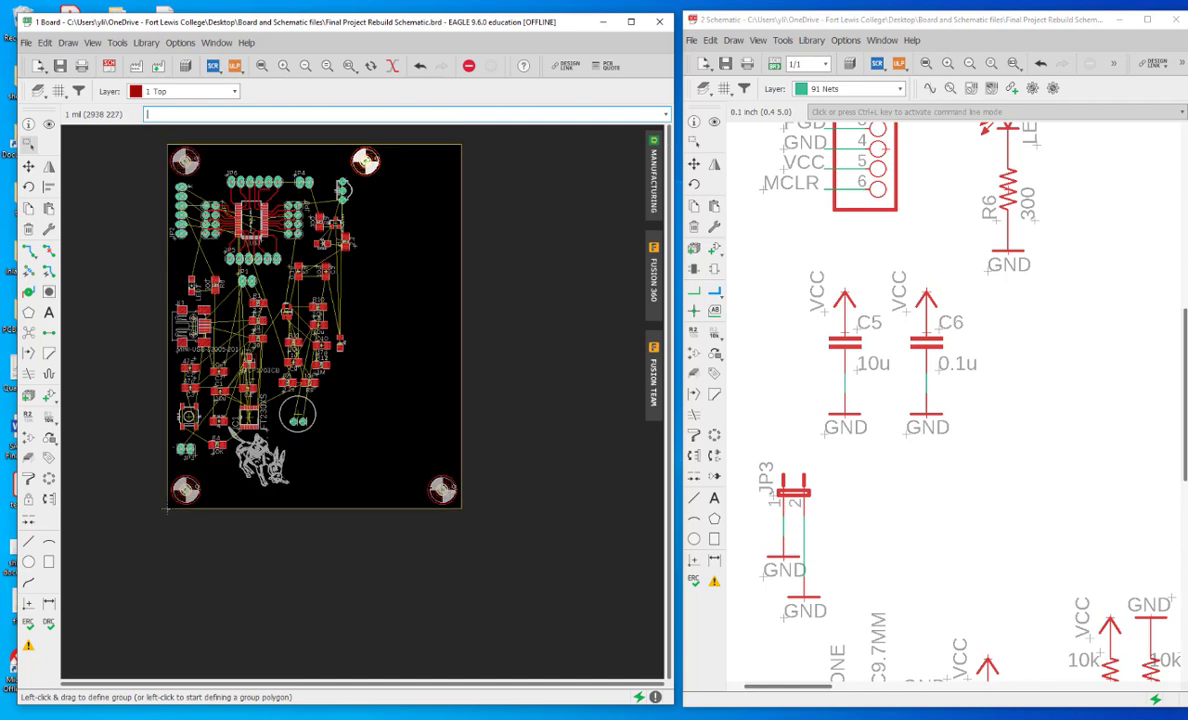
left_click_drag(443, 489, 343, 485)
Step: Move the lower-left mounting hole up to about (184, 319), just below header JP3, and check its coordinates
right_click(181, 491)
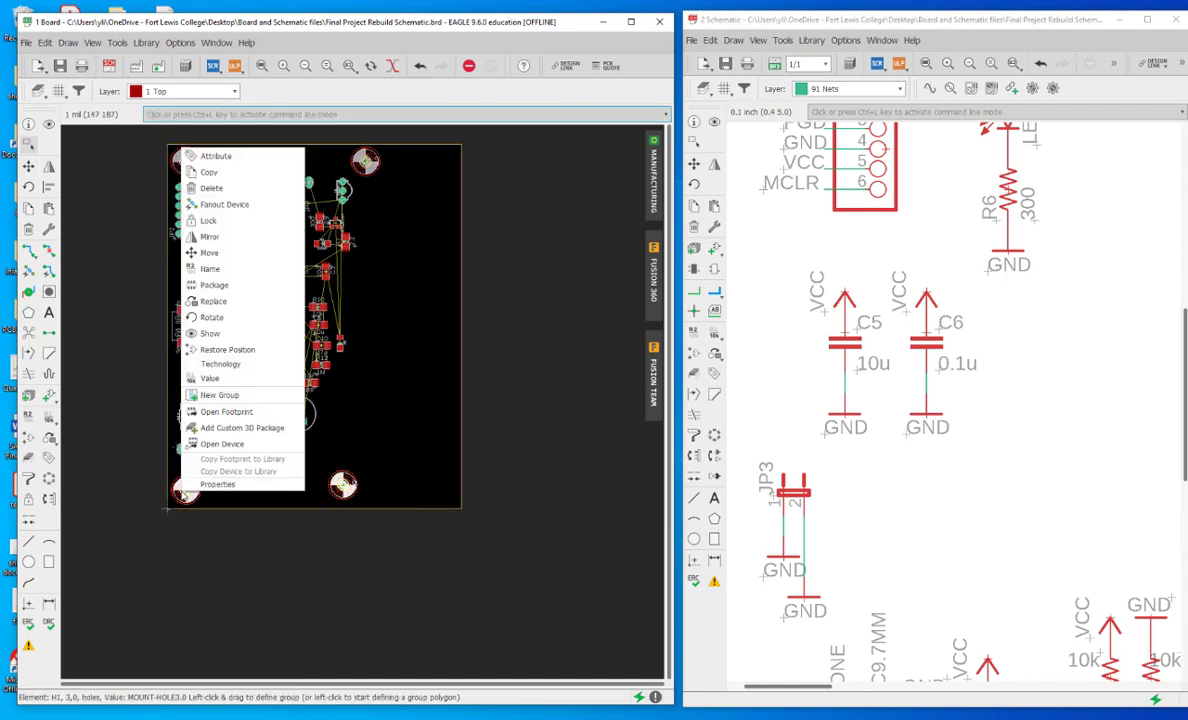
left_click(217, 484)
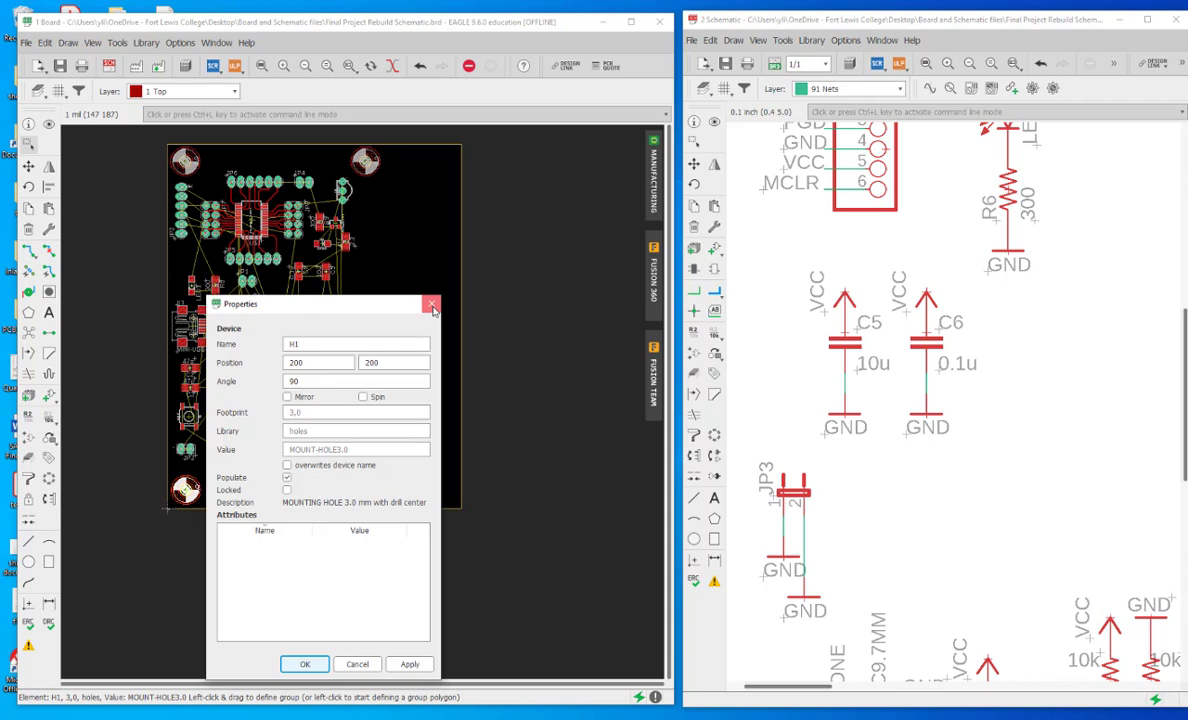
left_click(432, 305)
scroll(210, 504, "up", 2)
left_click_drag(167, 481, 162, 462)
right_click(162, 462)
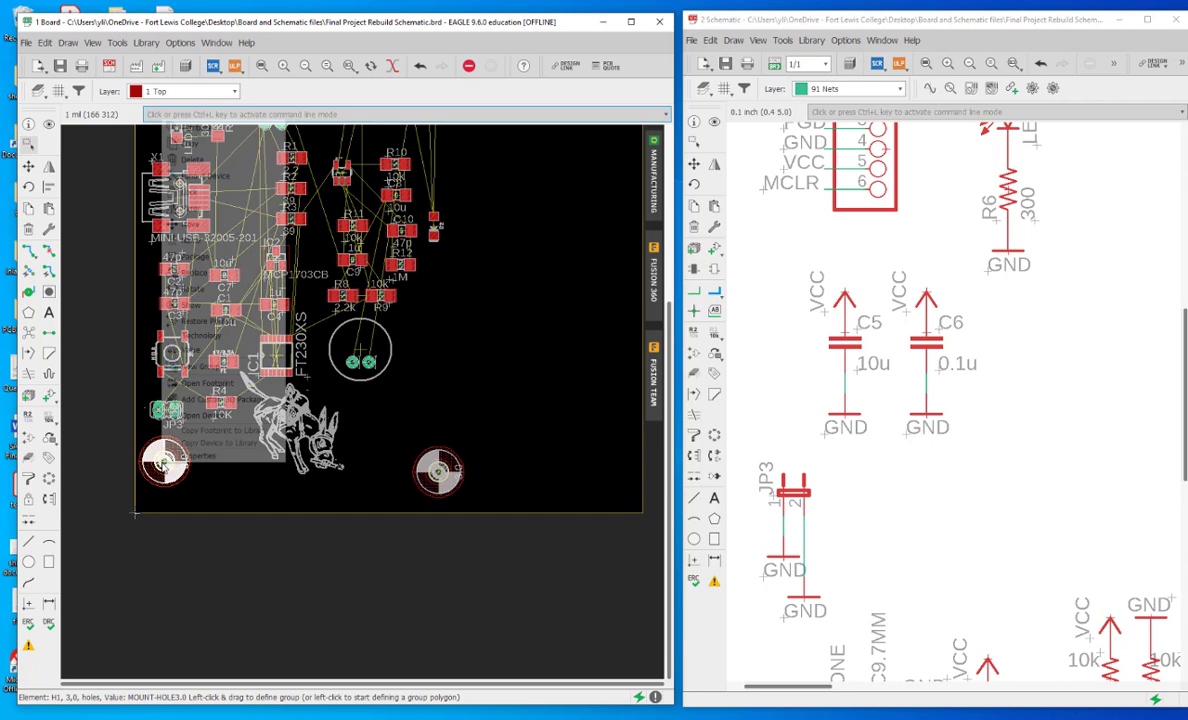
left_click(203, 458)
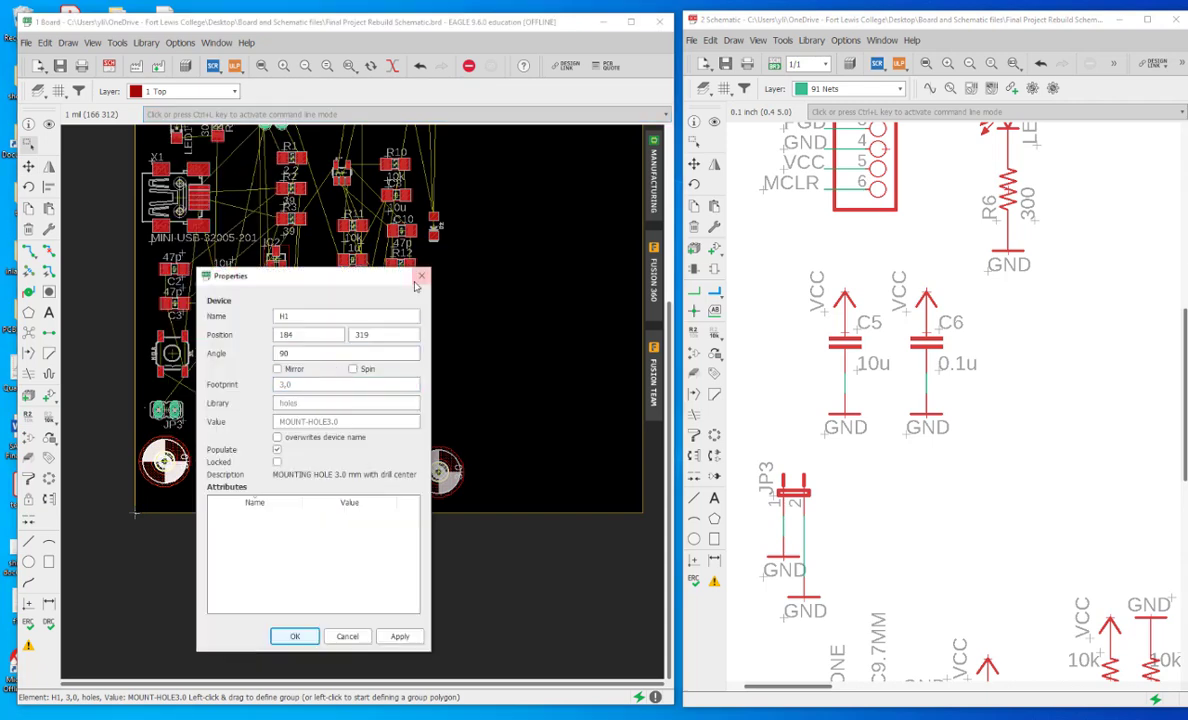
key("Return")
Step: Nudge the lower-right mounting hole up so that it is level with the lower-left mounting hole
right_click(437, 468)
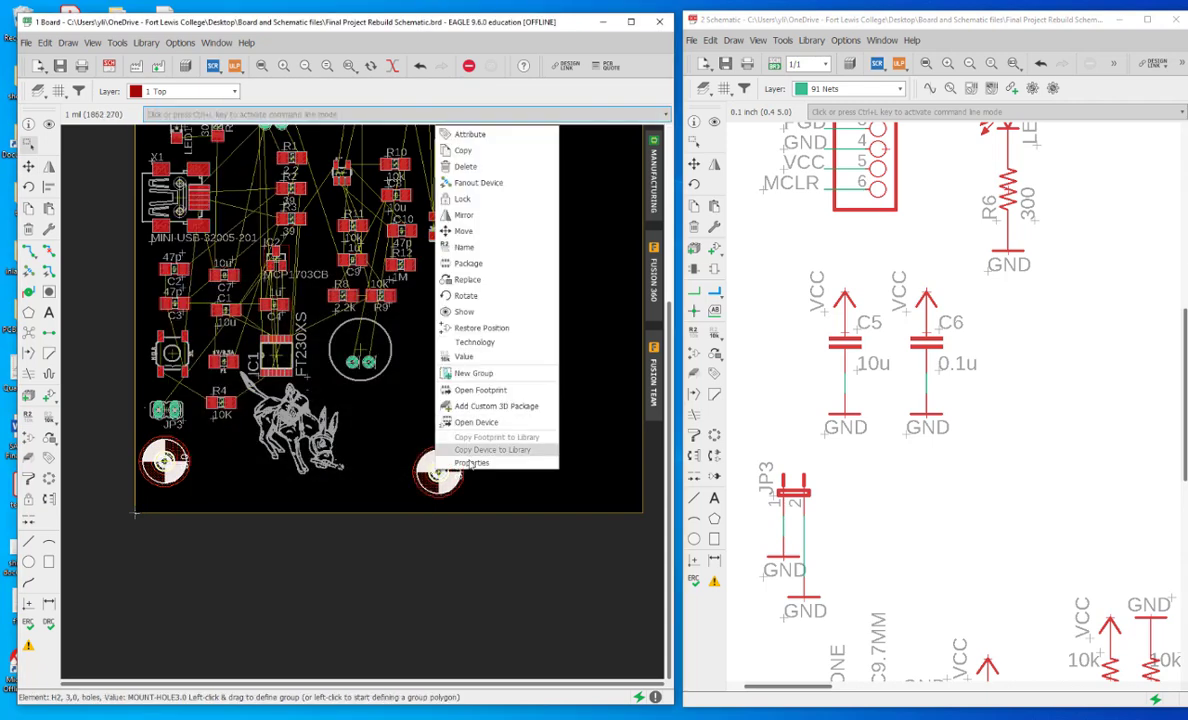
left_click(384, 467)
left_click(440, 470)
left_click(435, 462)
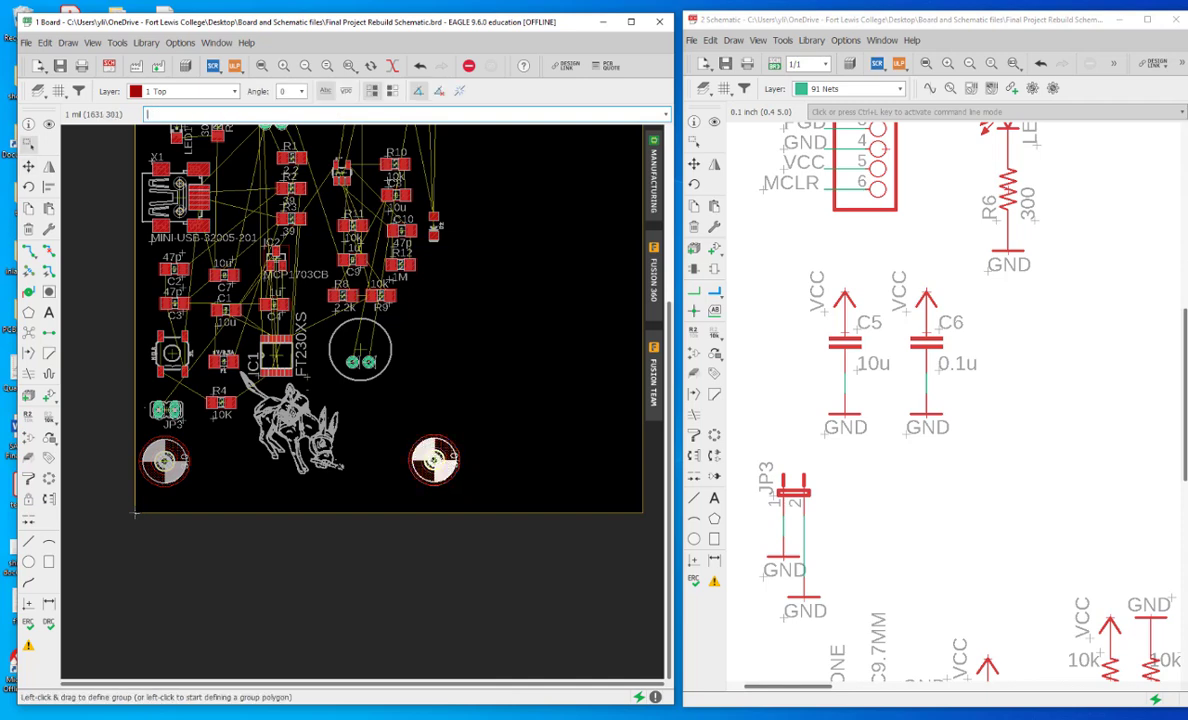
Step: Move the board outline's right edge left to about X 2311, just beyond the upper-right mounting hole
scroll(470, 452, "down", 3)
scroll(584, 440, "down", 1)
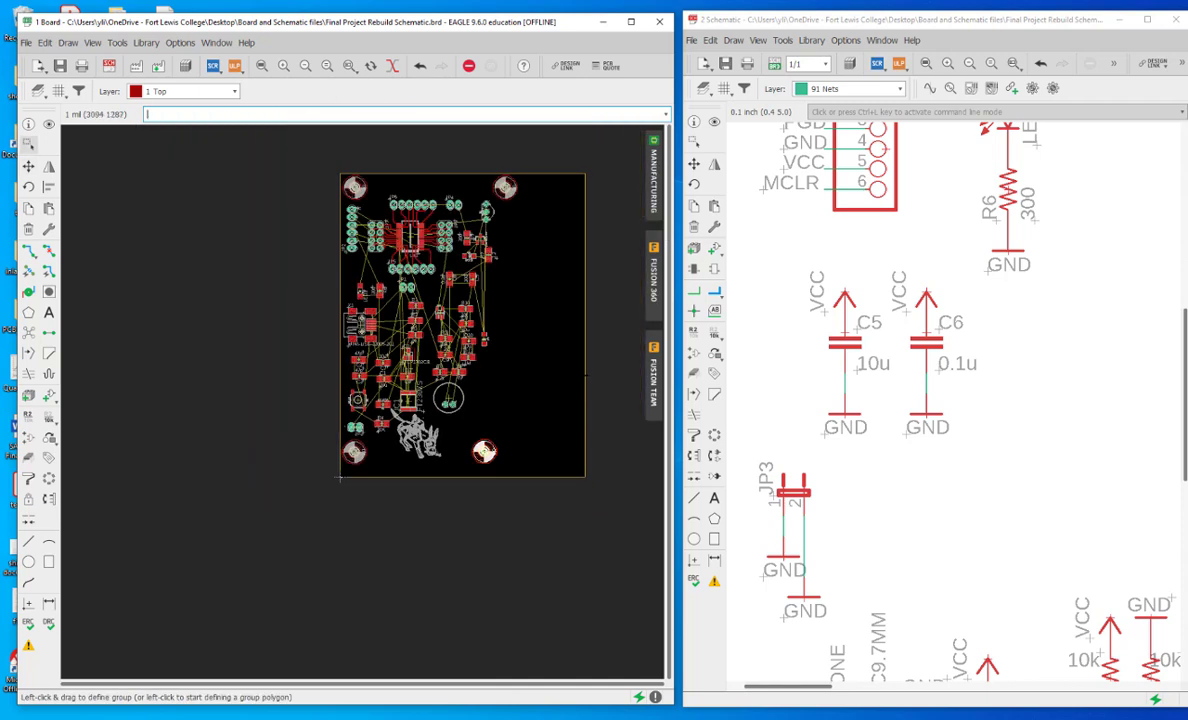
left_click(585, 375)
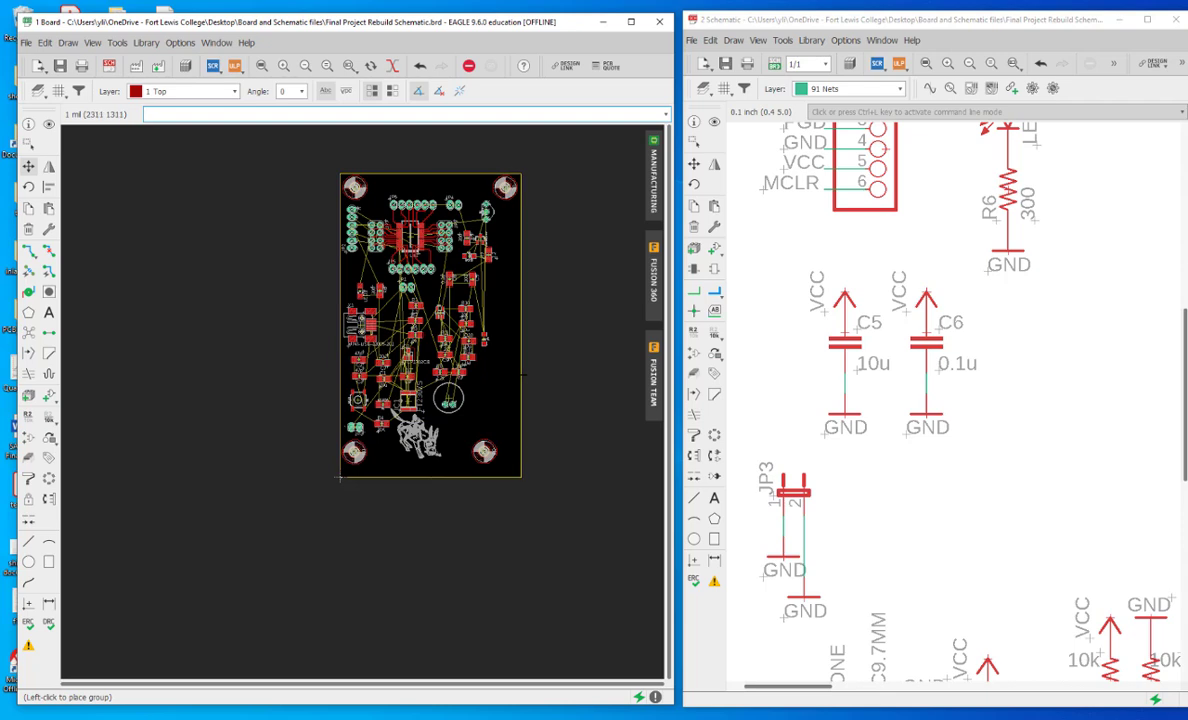
left_click(521, 375)
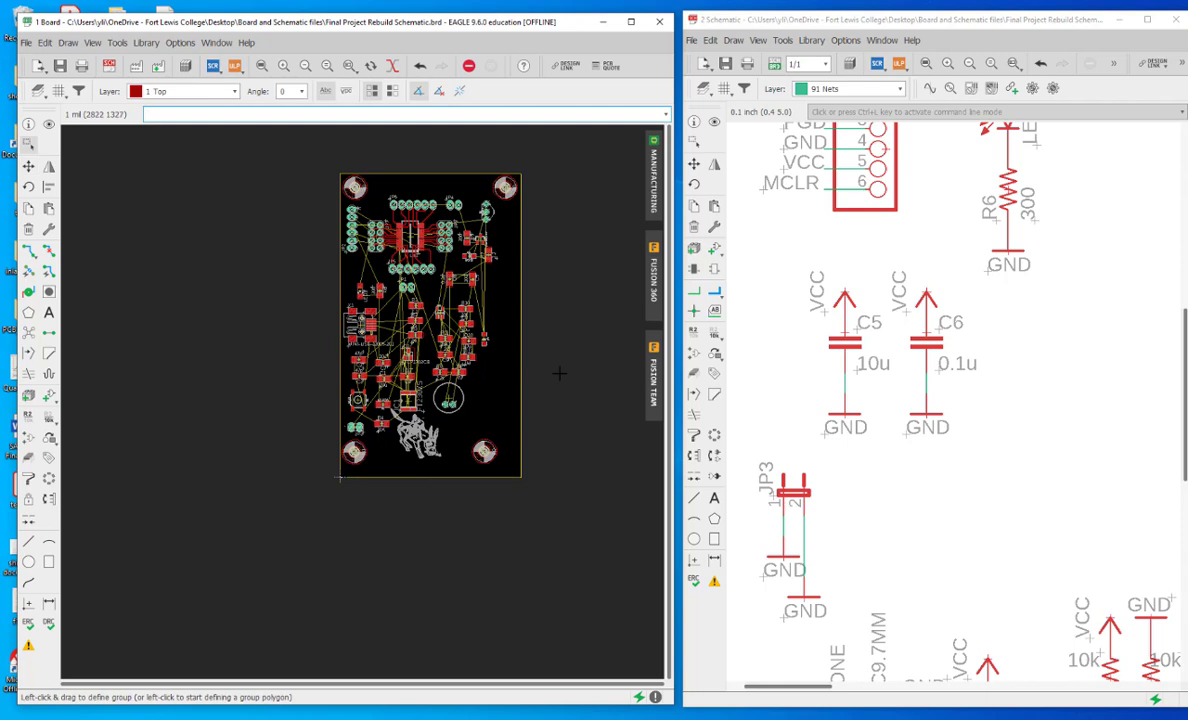
Step: Move the lower-right mounting hole right toward the narrowed board's corner, level with the lower-left mounting hole
scroll(432, 482, "up", 3)
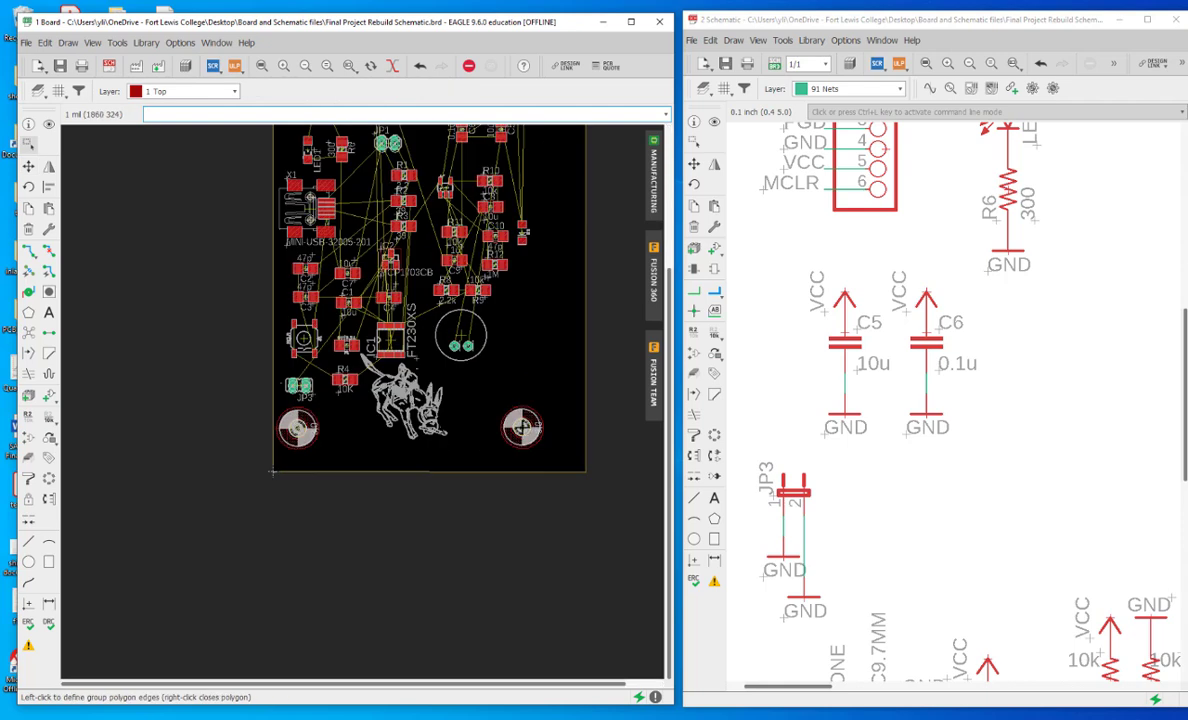
left_click_drag(522, 428, 559, 443)
right_click(560, 443)
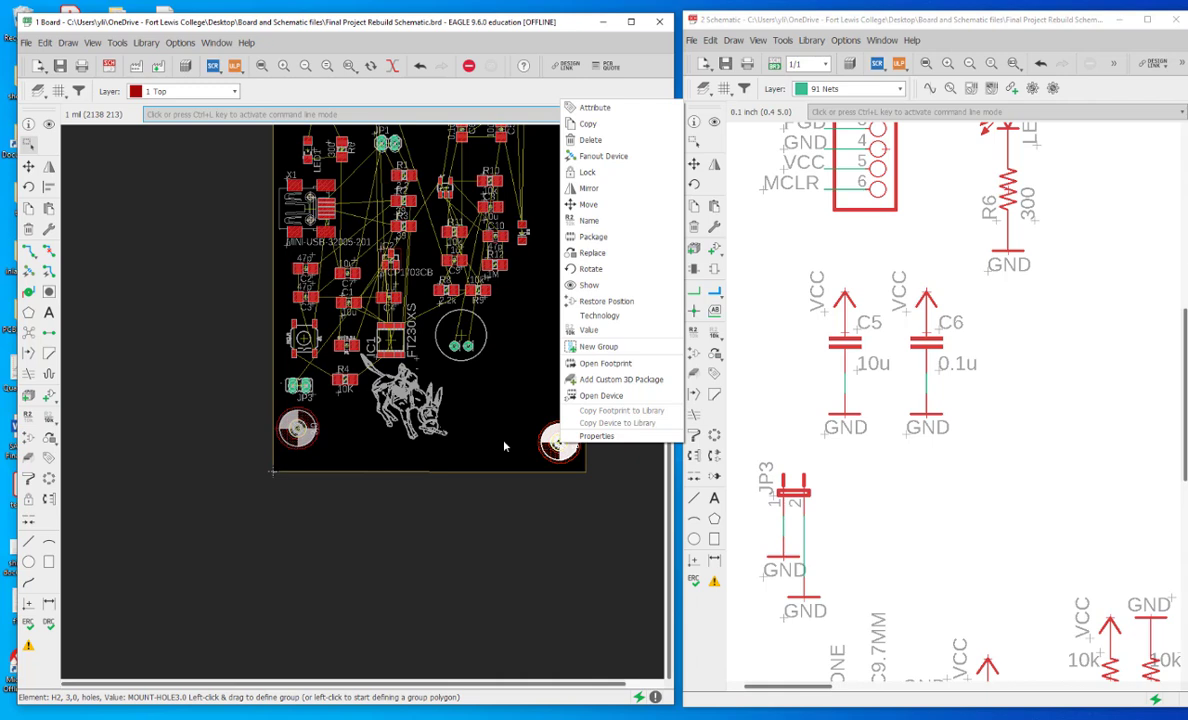
key("Escape")
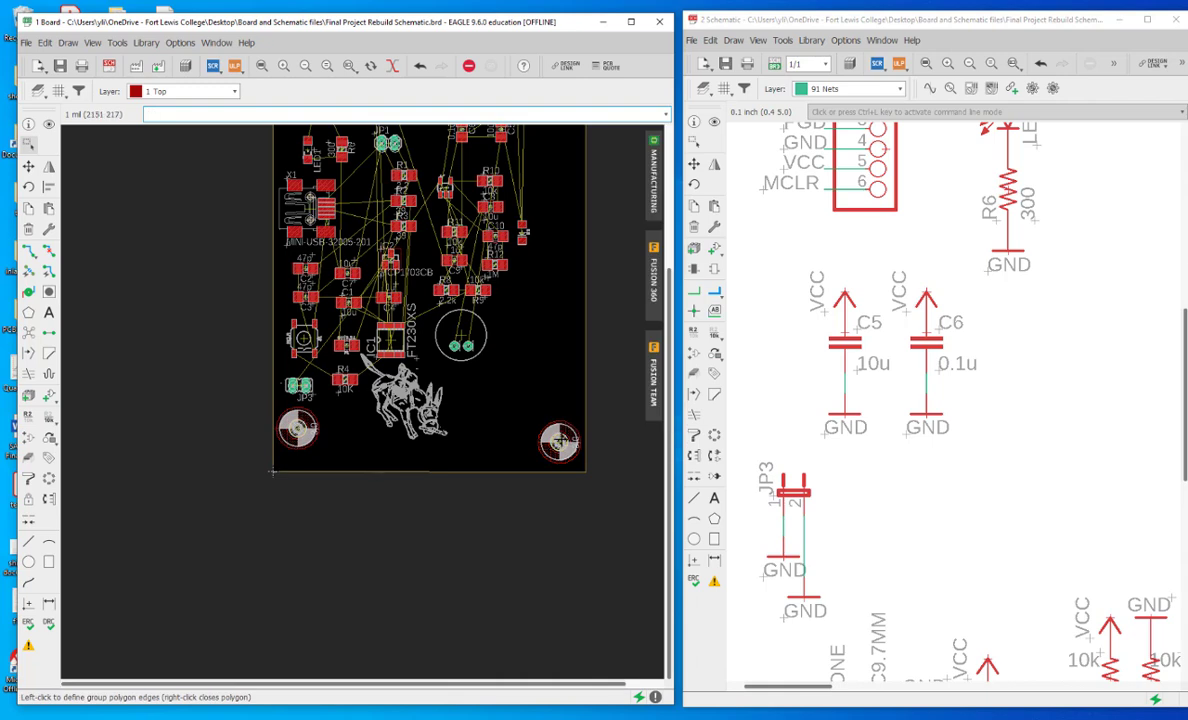
left_click_drag(561, 442, 561, 425)
Step: Move the board outline's bottom edge up to just below the two lower mounting holes
left_click_drag(488, 473, 488, 467)
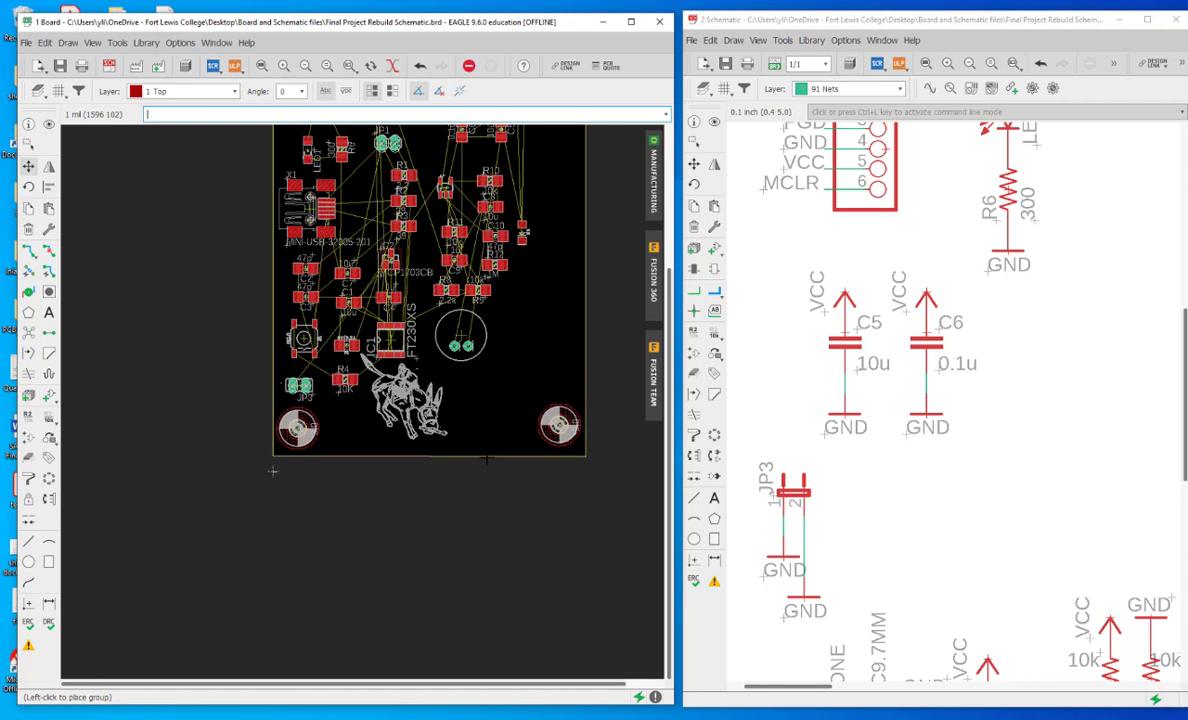
left_click(487, 458)
Step: Adjust the lower-right mounting hole's Y position in its properties to line it up with the lower-left hole
scroll(485, 487, "down", 1)
scroll(581, 350, "up", 2)
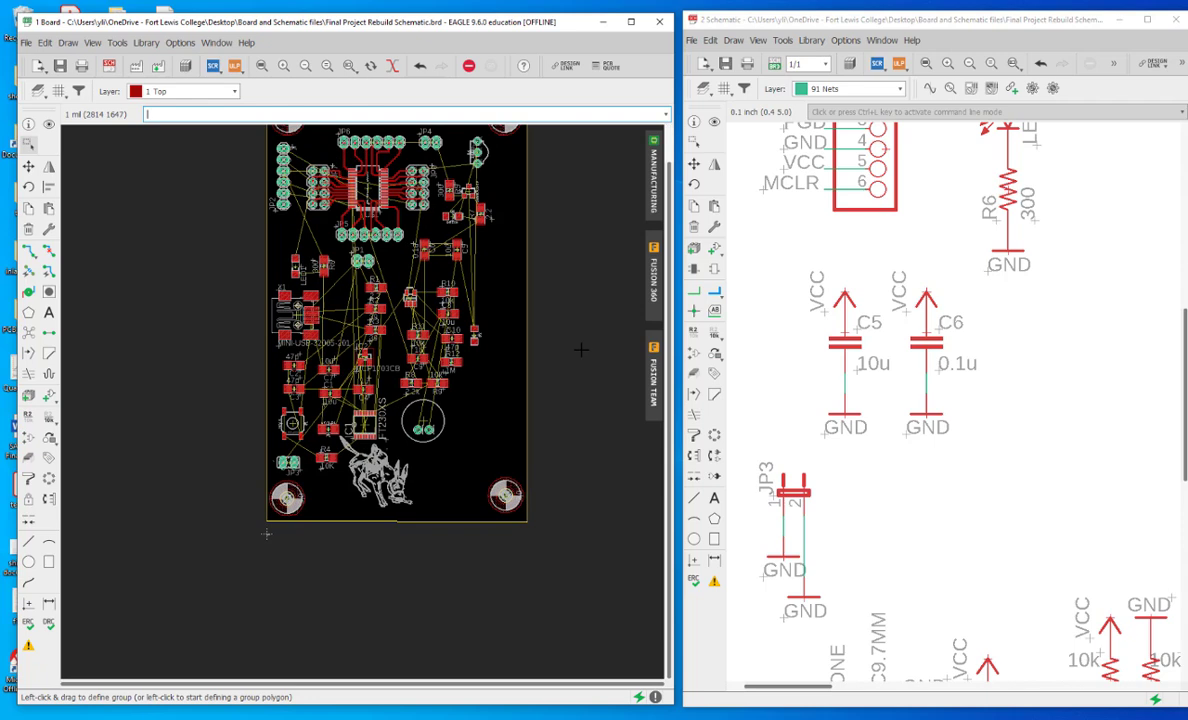
right_click(502, 499)
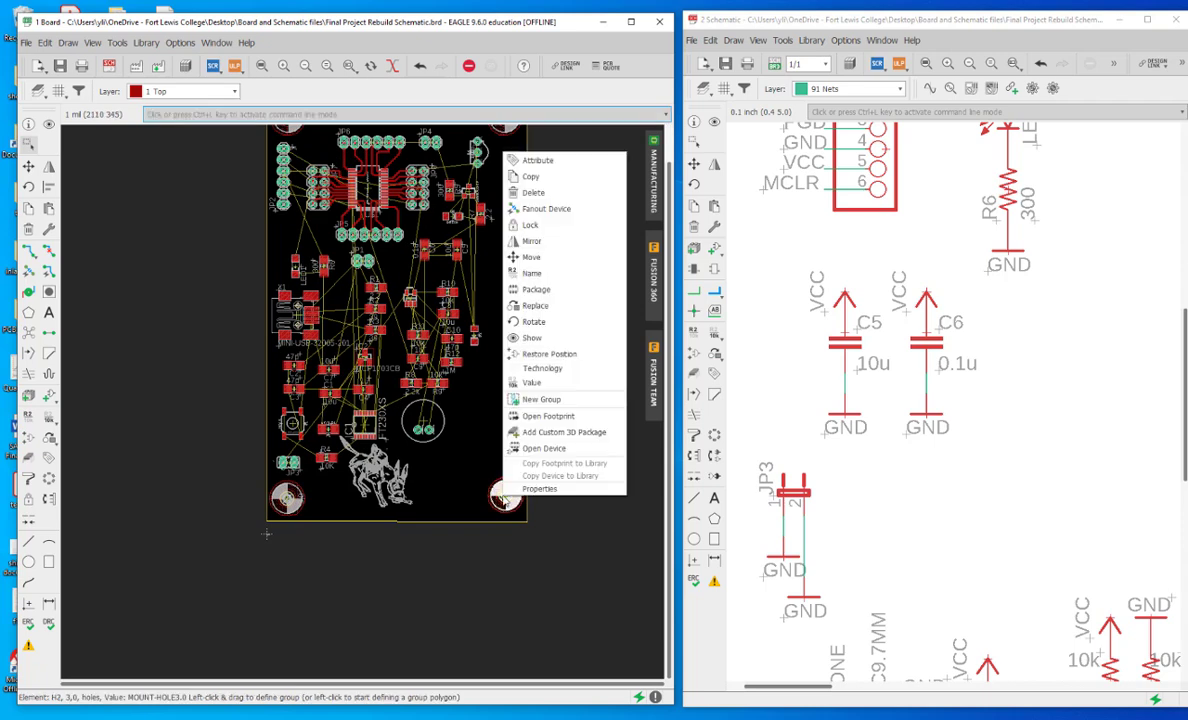
left_click(502, 497)
right_click(266, 534)
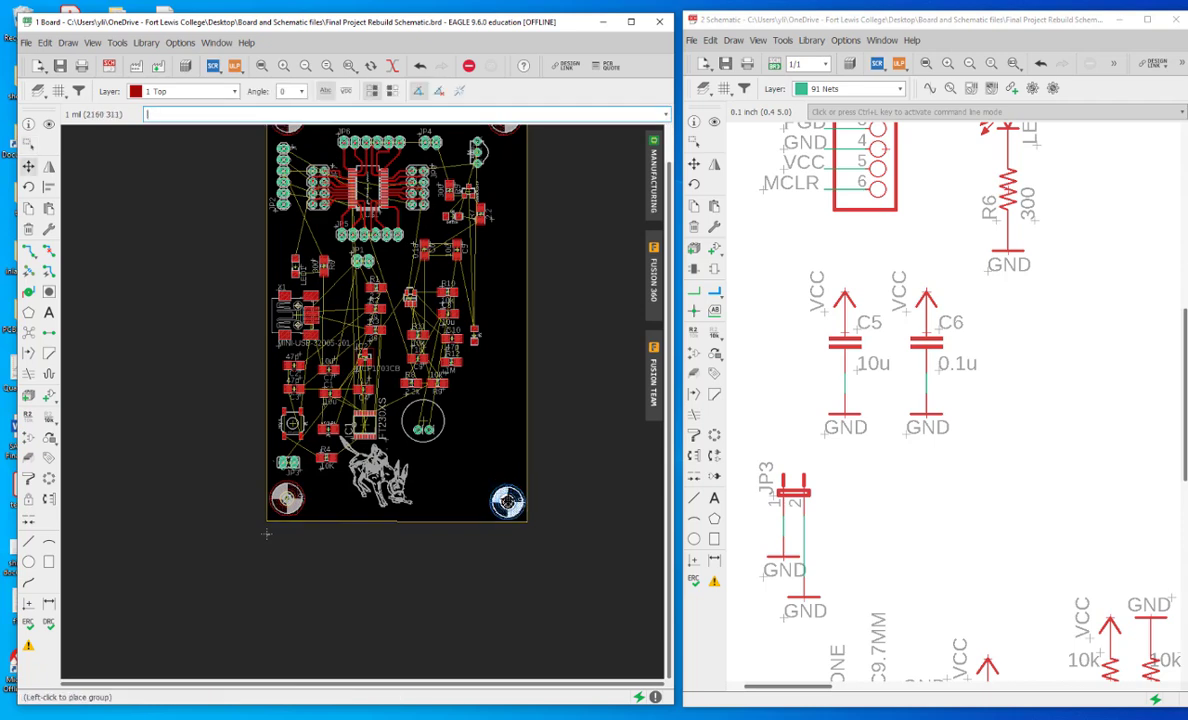
right_click(469, 466)
left_click(510, 480)
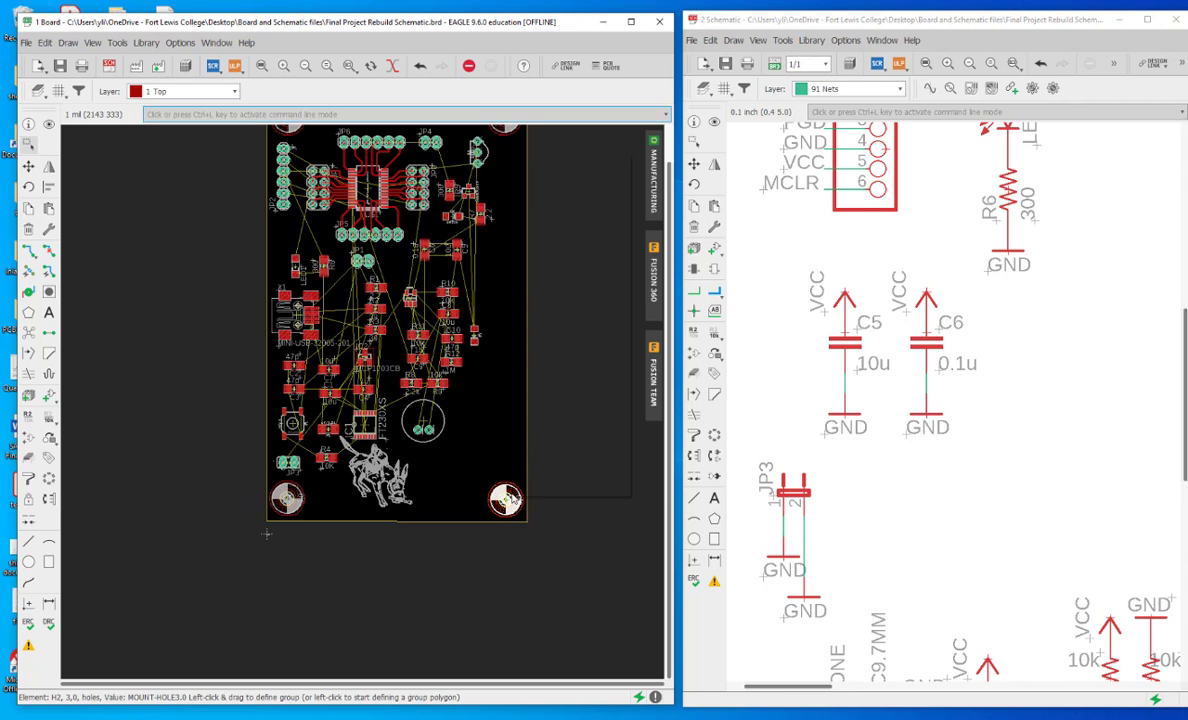
left_click(703, 372)
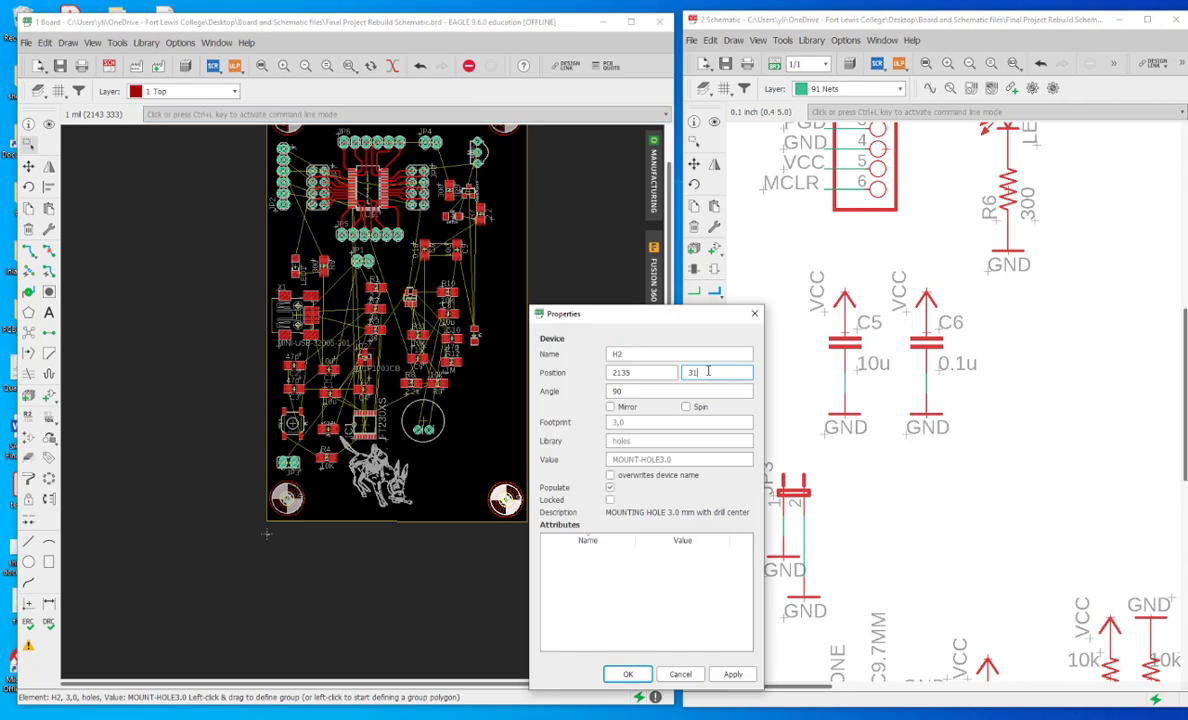
type("5")
key("Return")
Step: Review the whole compacted board, clear the selection and save the board file
scroll(488, 313, "down", 2)
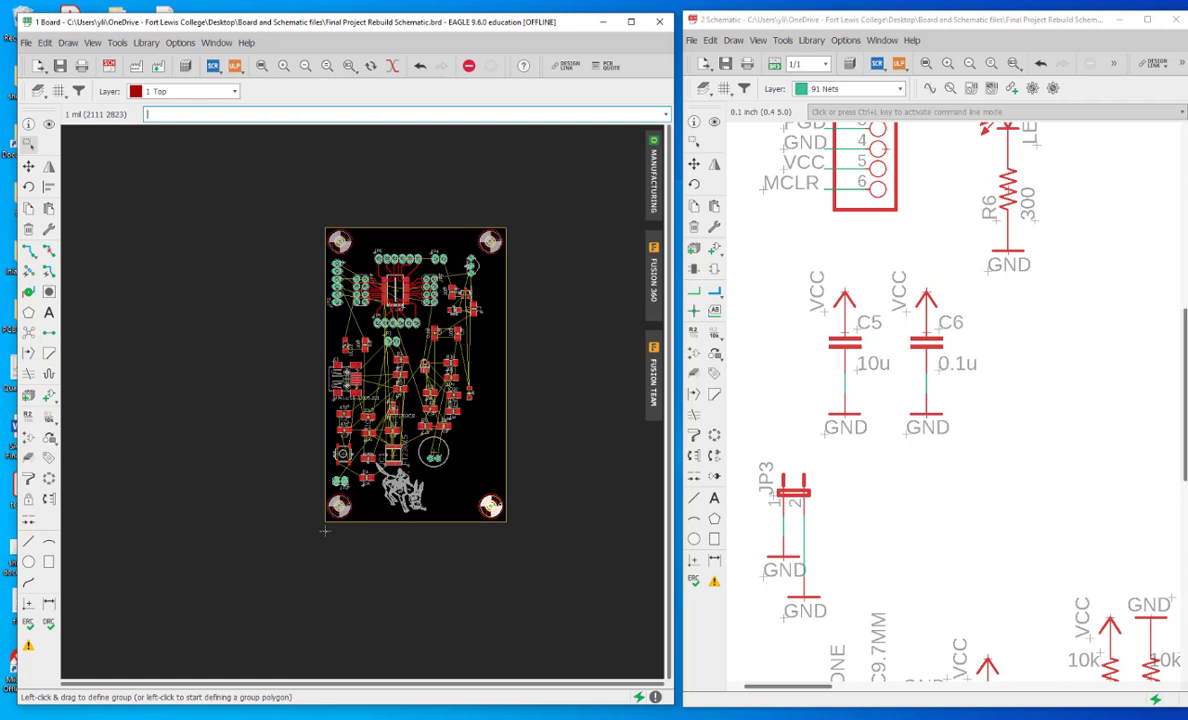
scroll(516, 302, "up", 3)
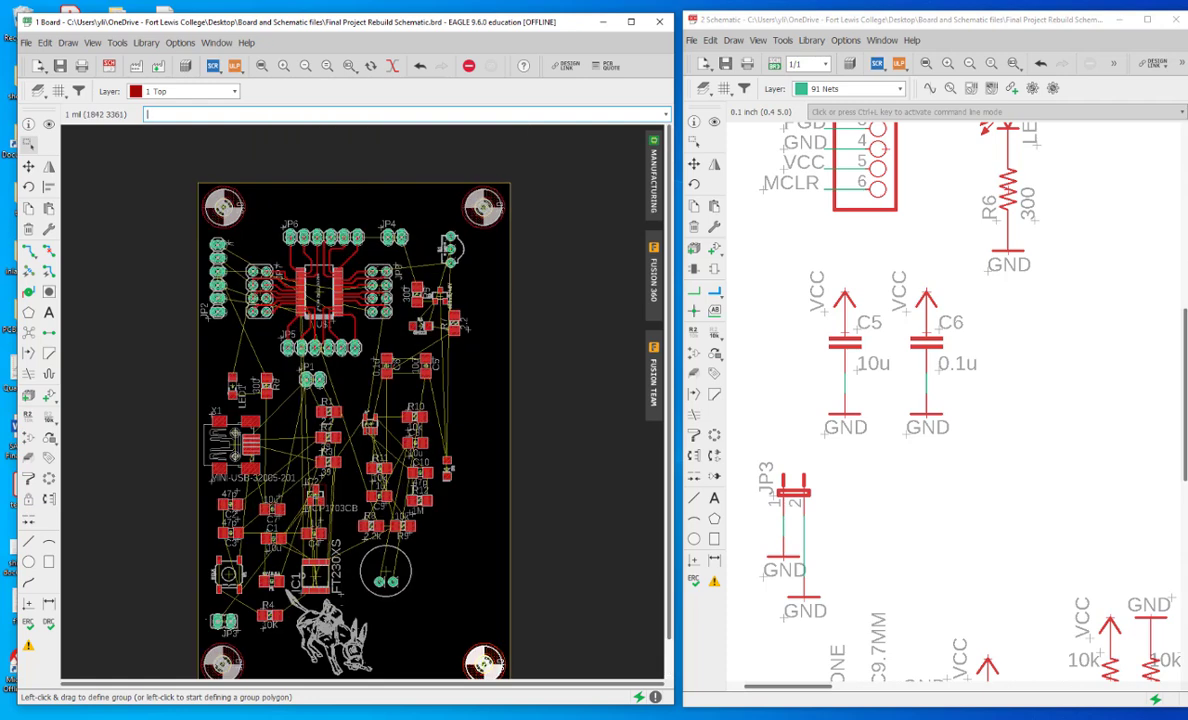
scroll(440, 245, "down", 1)
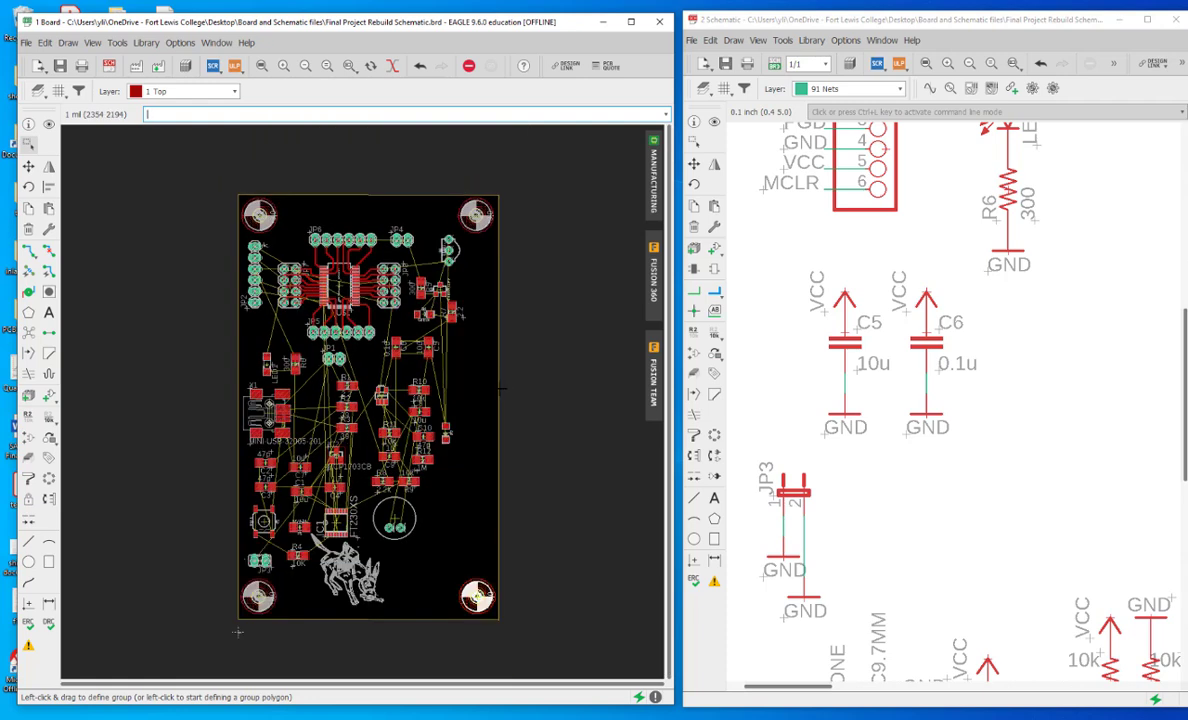
left_click(545, 365)
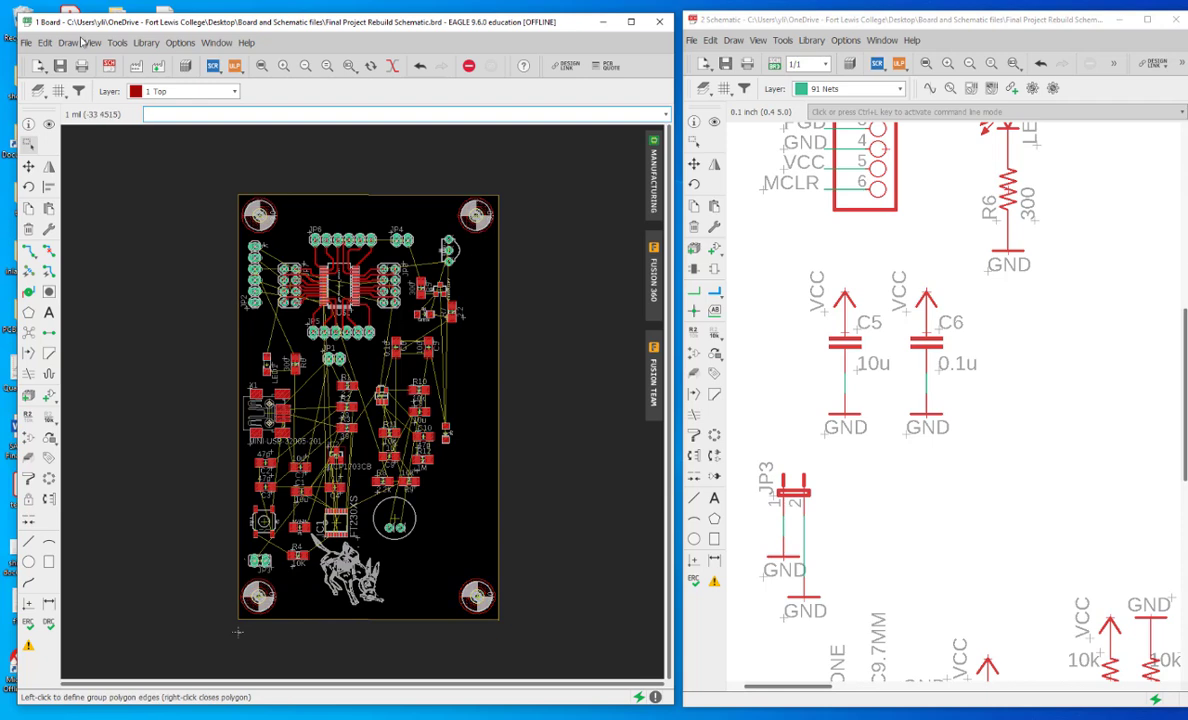
key("ctrl+s")
scroll(527, 457, "up", 1)
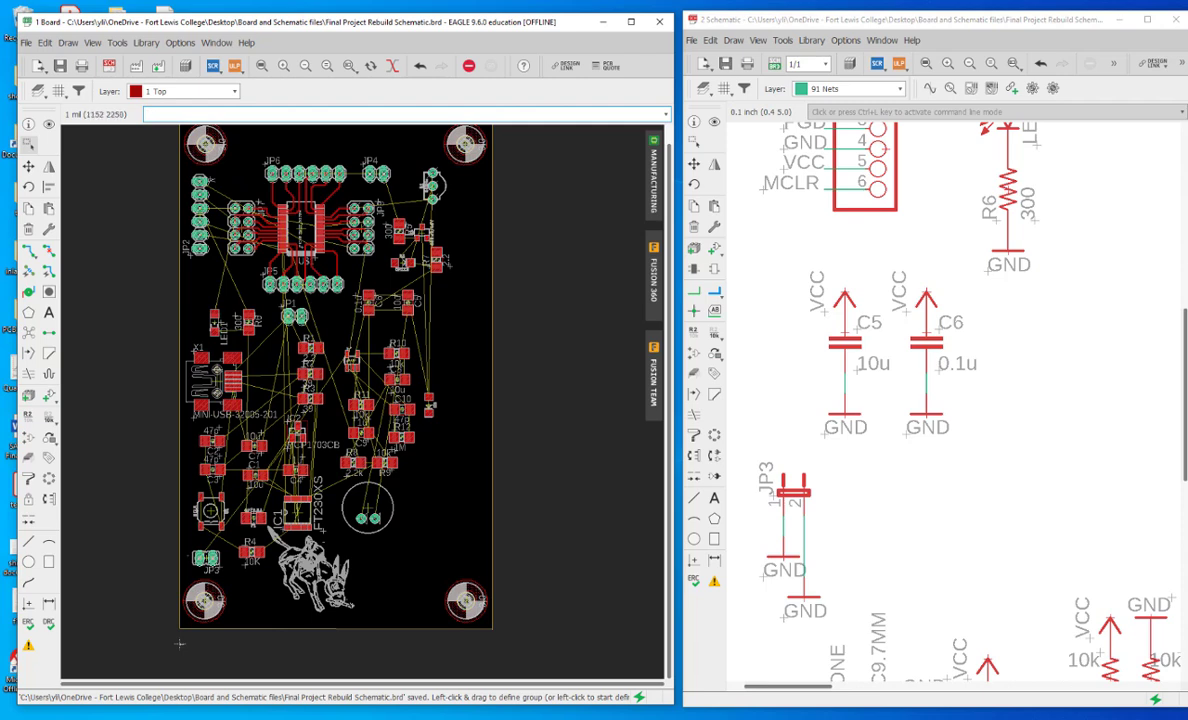
Step: Move the block containing R8 to R12, its capacitors and the circular two-pin part right and down, closer to the board's right edge
left_click_drag(308, 317, 431, 501)
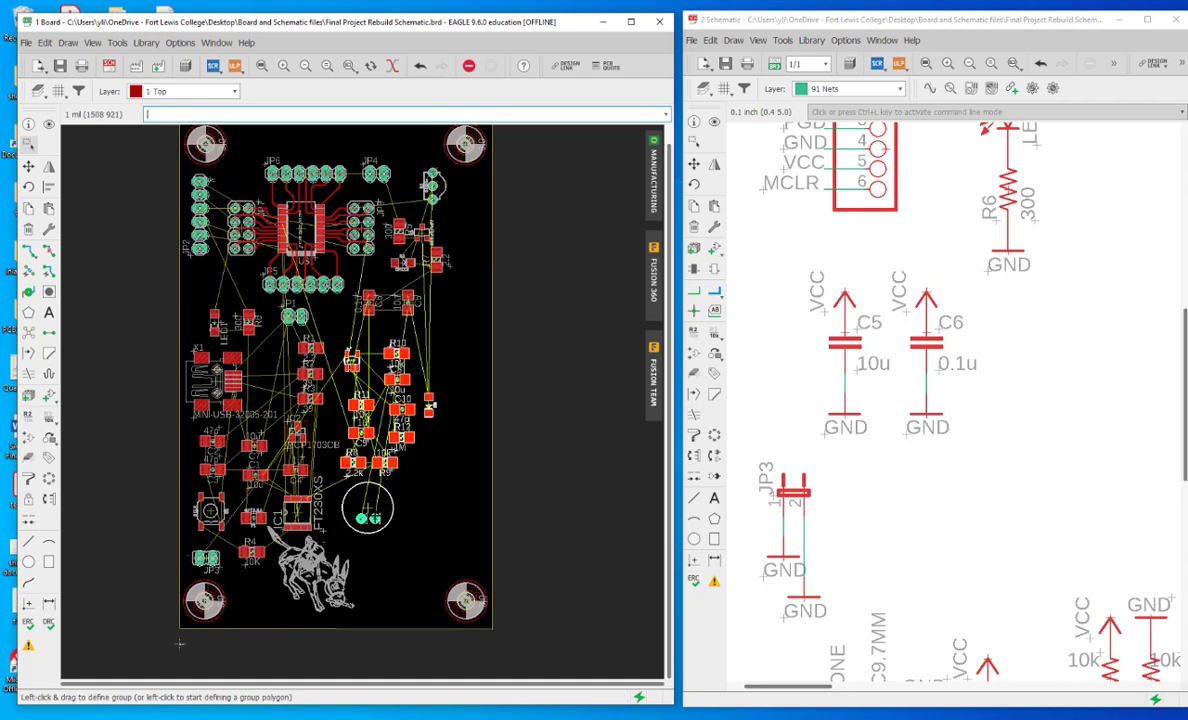
left_click(370, 509)
left_click(370, 509)
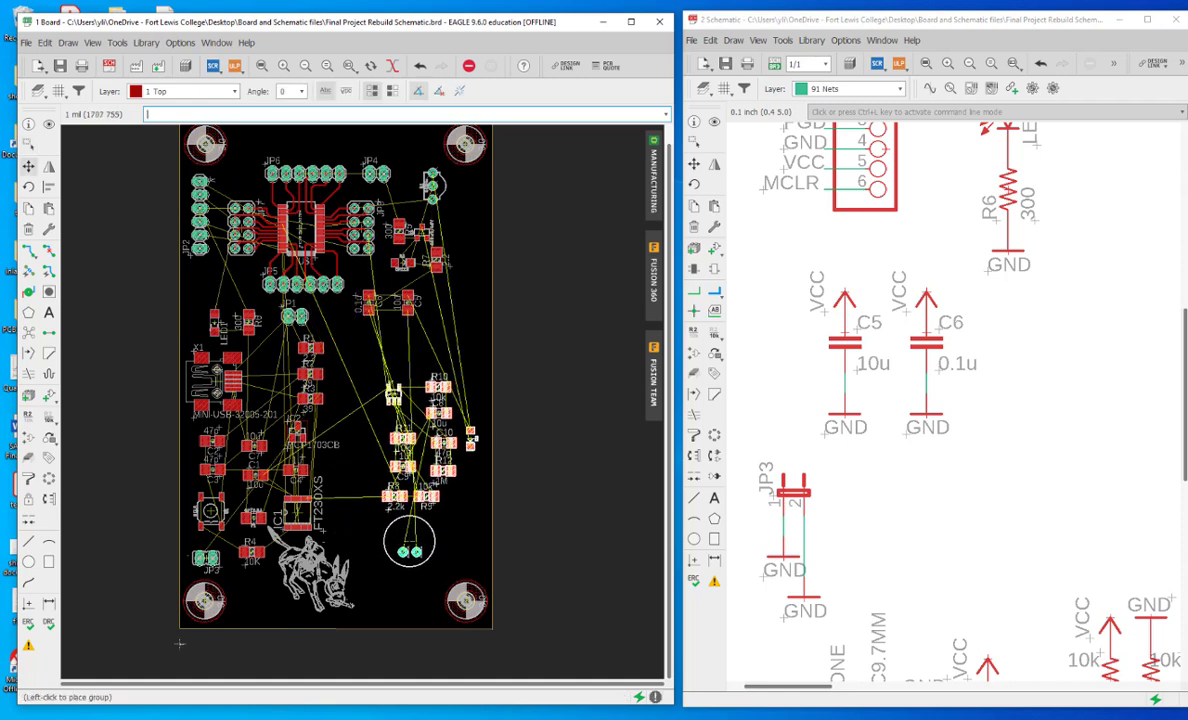
left_click(411, 543)
left_click(529, 315)
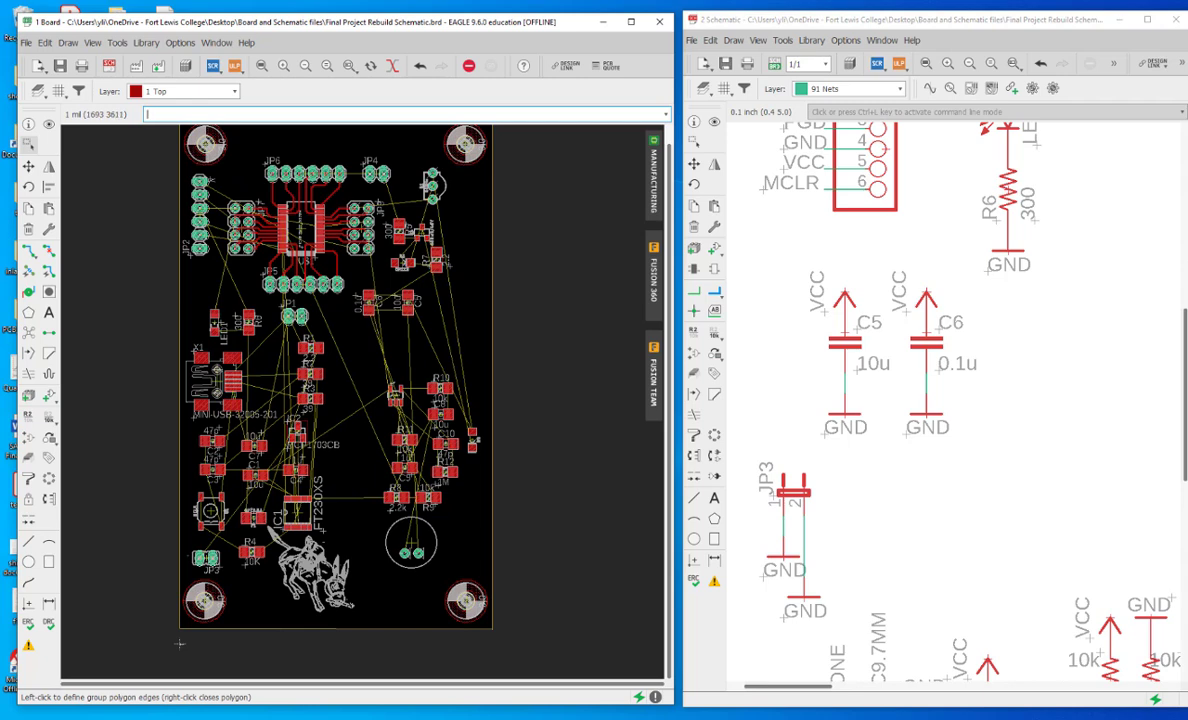
Step: Move the three-pin component and the small parts beneath it right and down, just below the upper-right mounting hole
left_click_drag(407, 159, 465, 290)
left_click(438, 259)
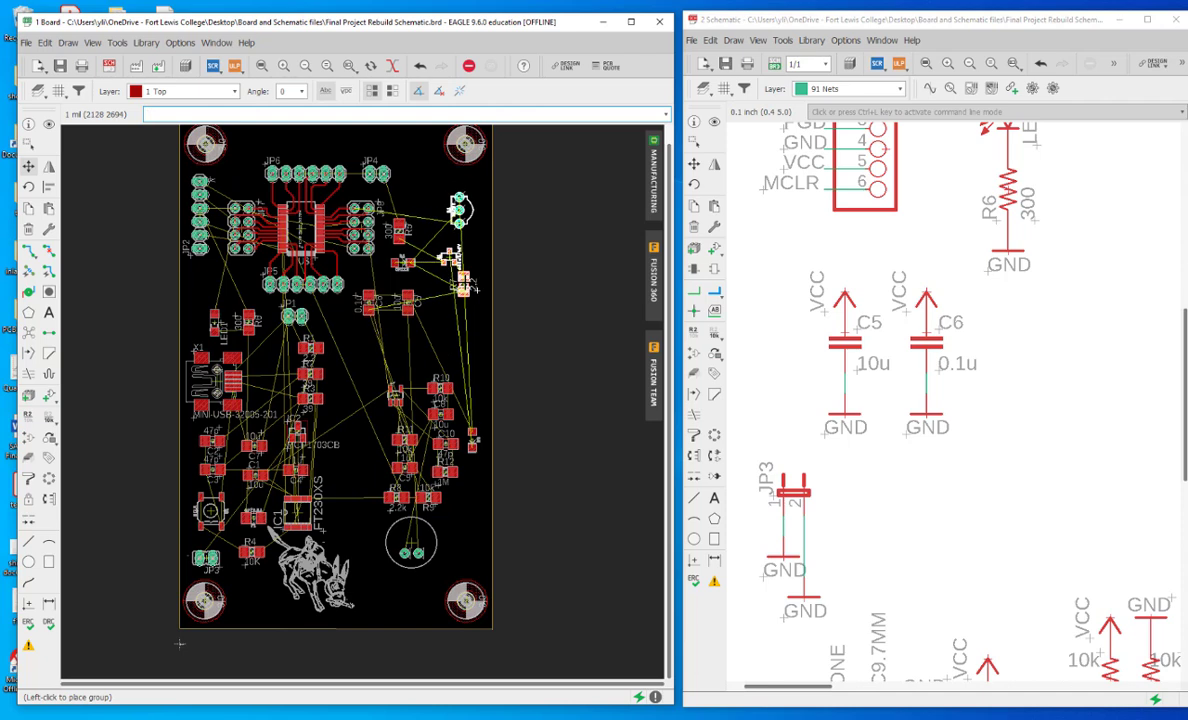
left_click(467, 281)
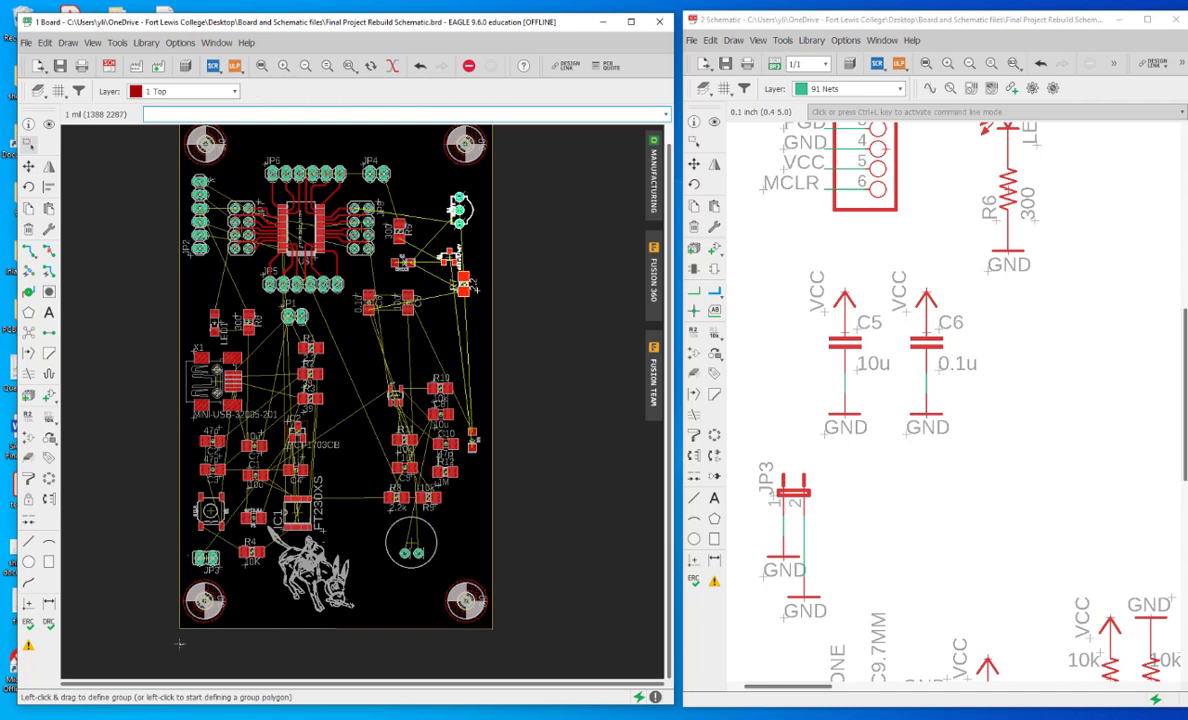
left_click(180, 644)
Step: Shift the small IC and the R11/C9 column beneath it slightly left, away from the R10/R12 column
left_click_drag(371, 361, 424, 493)
left_click_drag(406, 440, 399, 439)
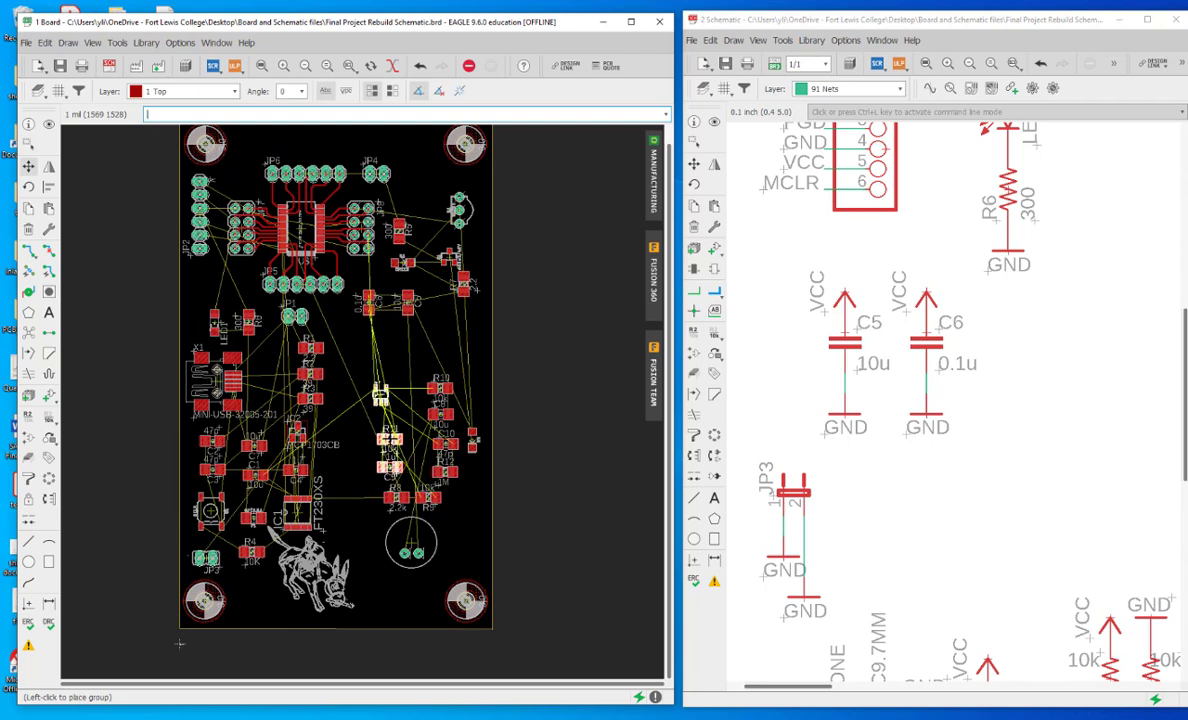
left_click(392, 437)
Step: Move the 2.2k resistor R8 slightly left to line it up under the R11/C9 column
left_click(396, 498)
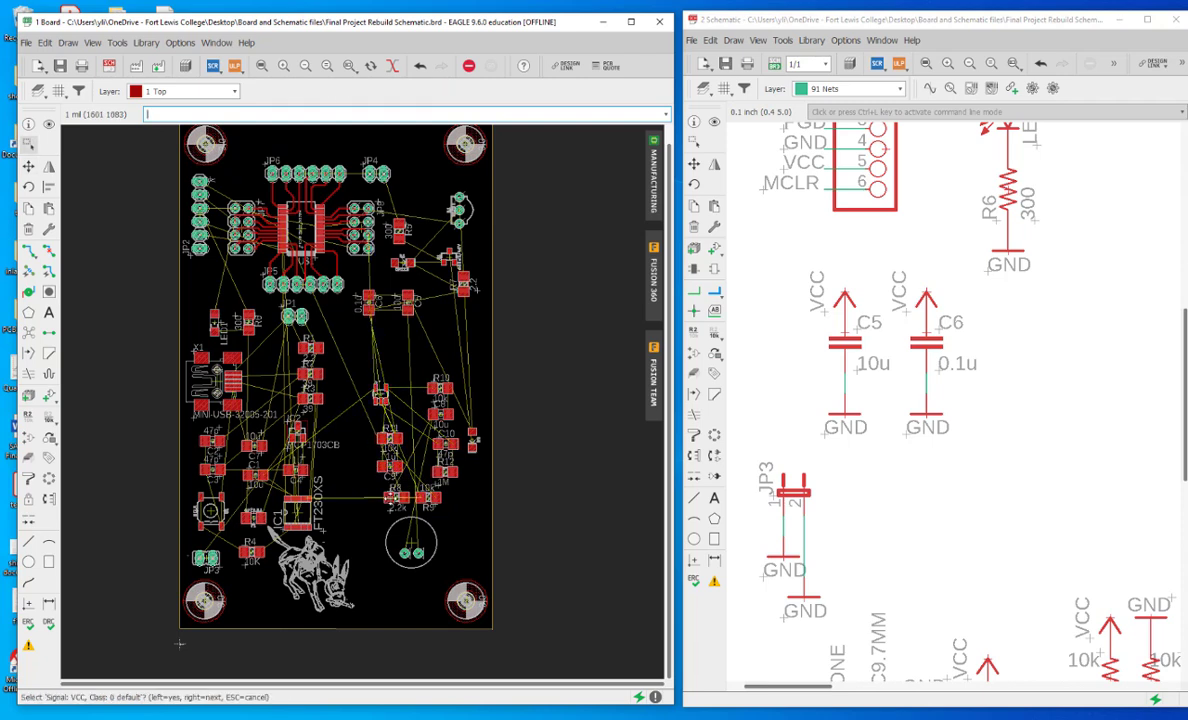
left_click(396, 498)
left_click(396, 498)
left_click(396, 498)
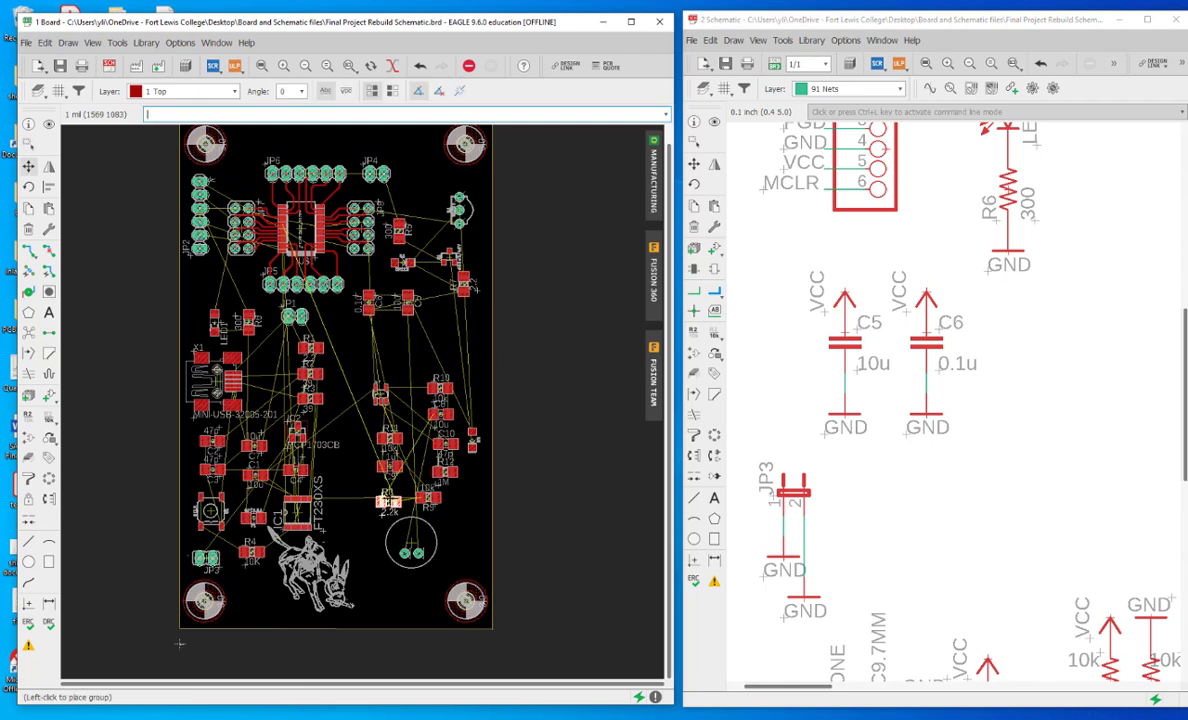
left_click(390, 497)
Step: Shift the R1 to R3 resistor column and the MCP1703CB/FT230XS column below it right toward the board's centre
left_click_drag(345, 335, 278, 532)
left_click(307, 397)
left_click(332, 391)
left_click(28, 142)
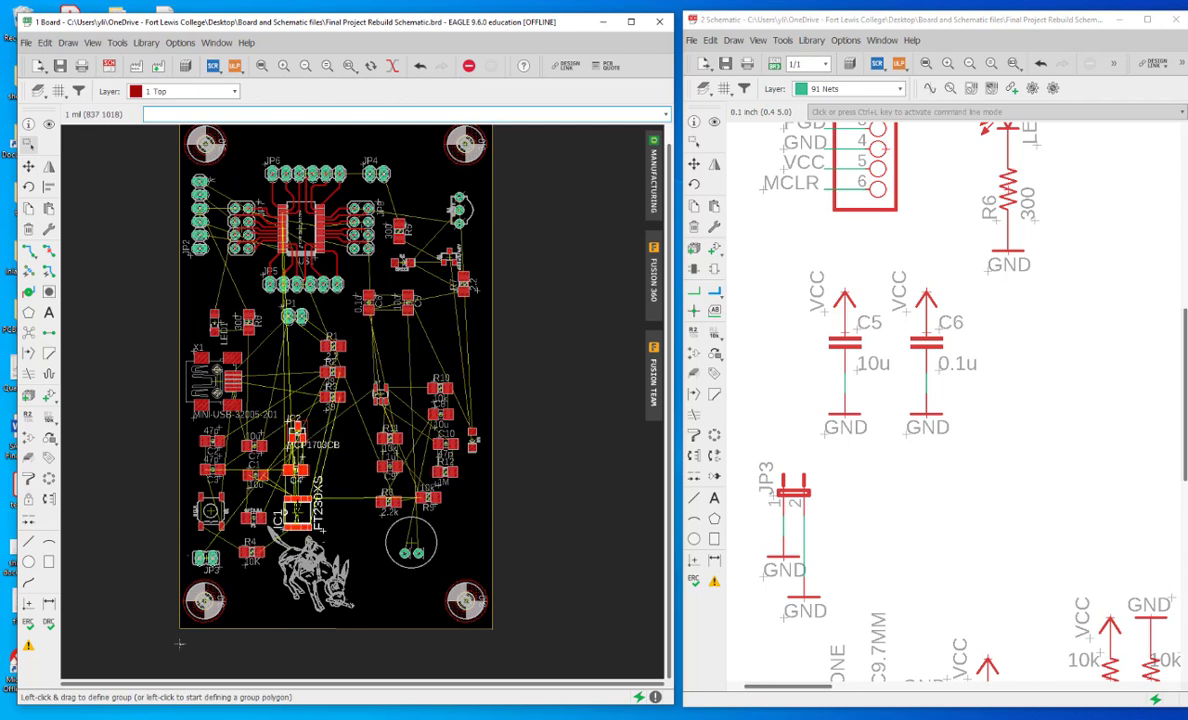
right_click(276, 472, "ctrl")
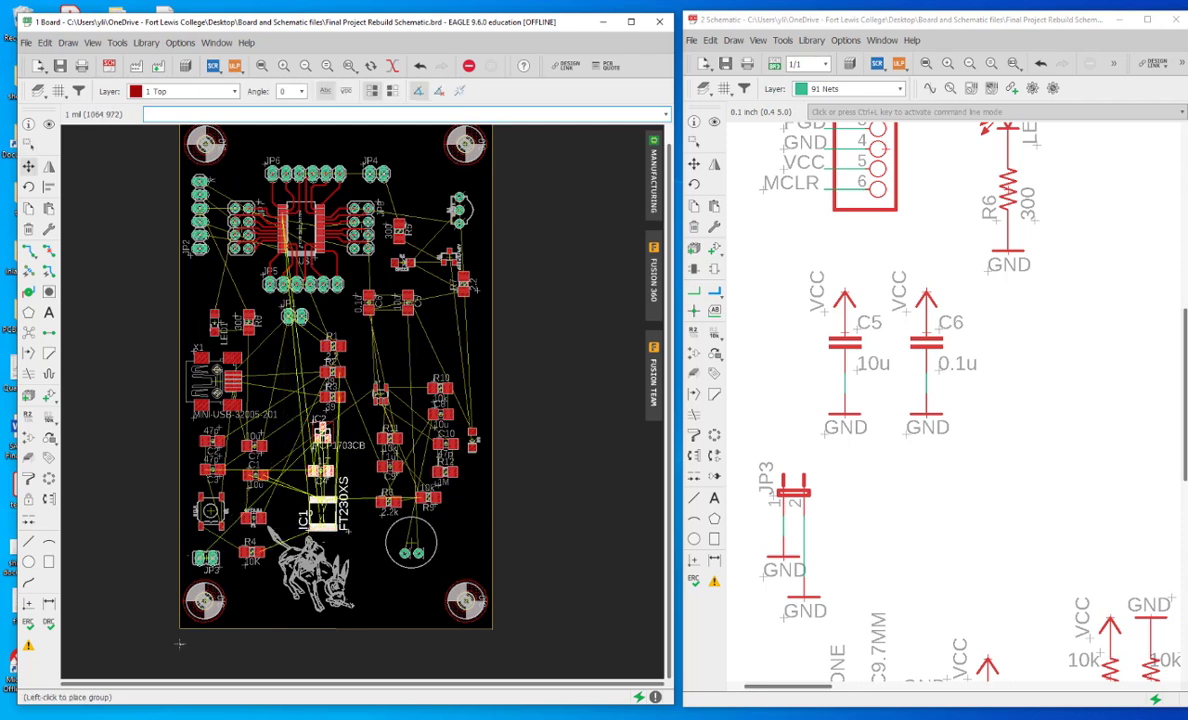
left_click(321, 513)
left_click(28, 142)
left_click_drag(282, 435, 245, 537)
left_click(252, 473)
key("Escape")
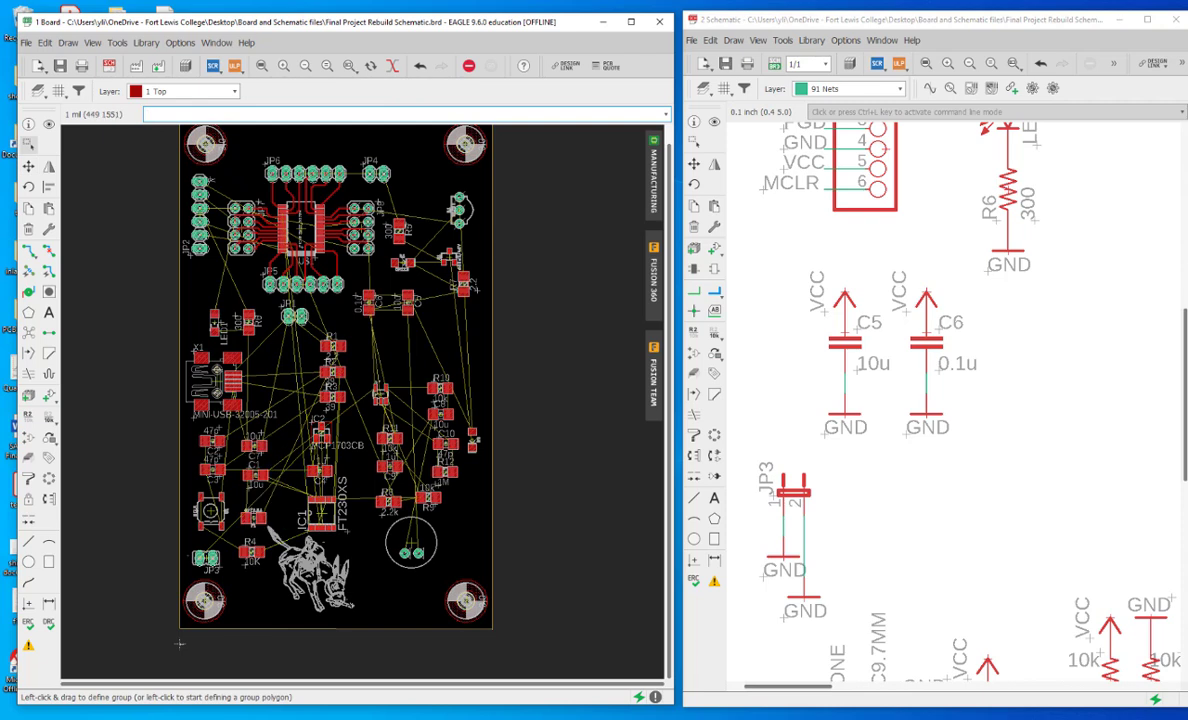
left_click(28, 166)
Step: Shift the column of two 10u capacitors, the small part below them and R4 slightly right, and save the board
left_click(28, 142)
left_click_drag(238, 439, 262, 565)
left_click(253, 549)
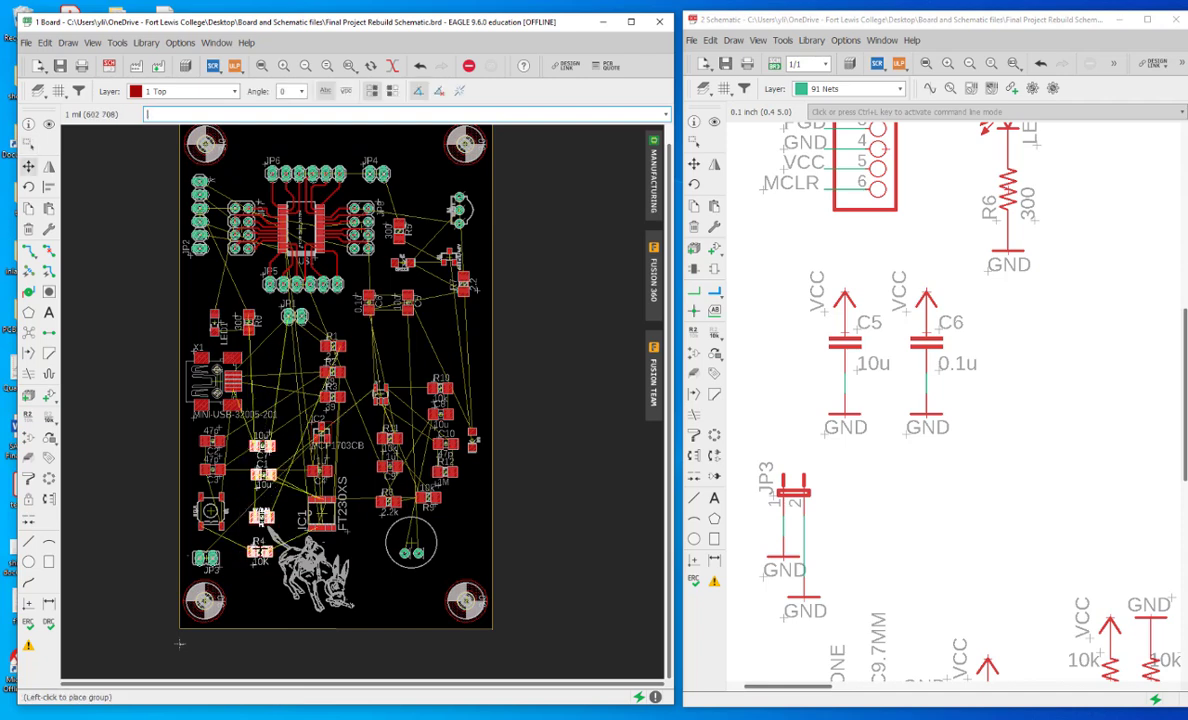
key("Escape")
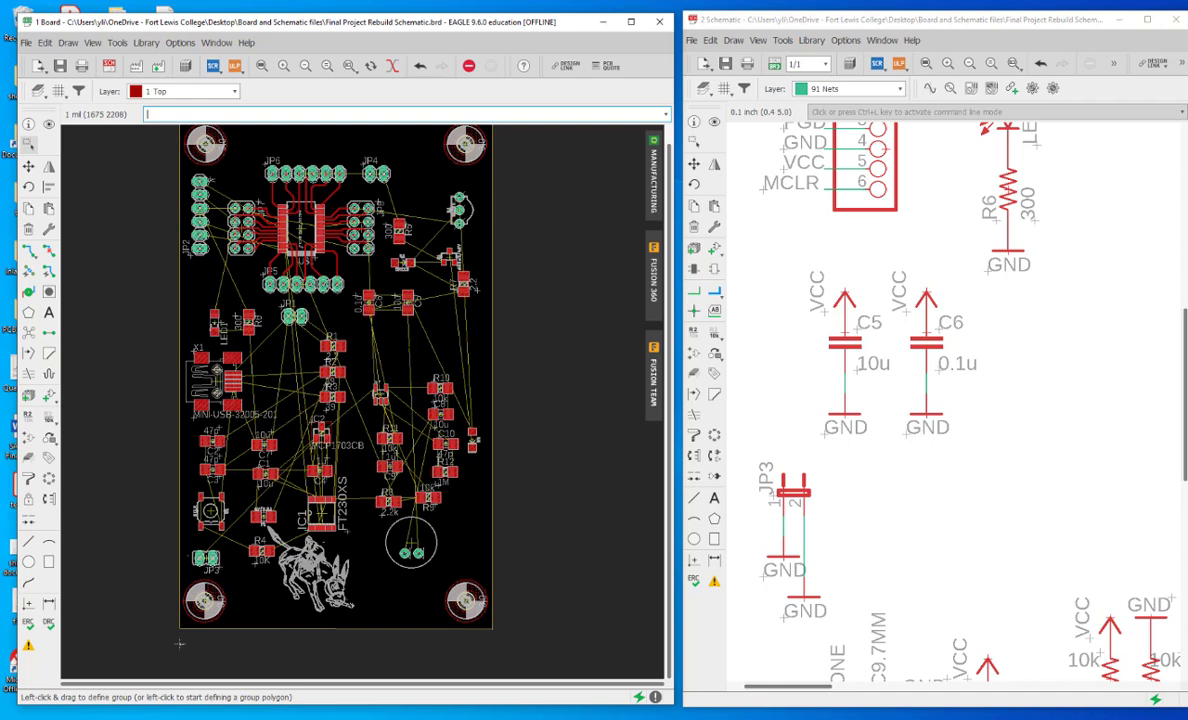
key("ctrl+s")
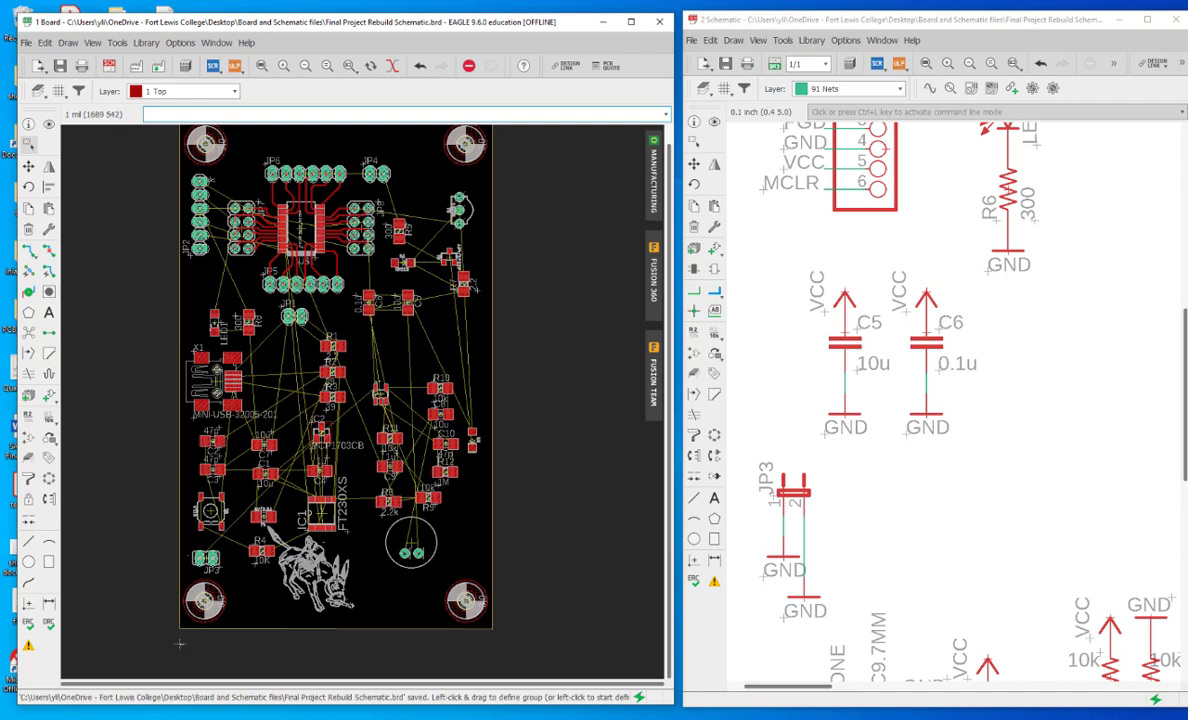
Step: Move the circular two-pin part down between the dog logo and the lower-right mounting hole, and save the board
left_click(414, 543)
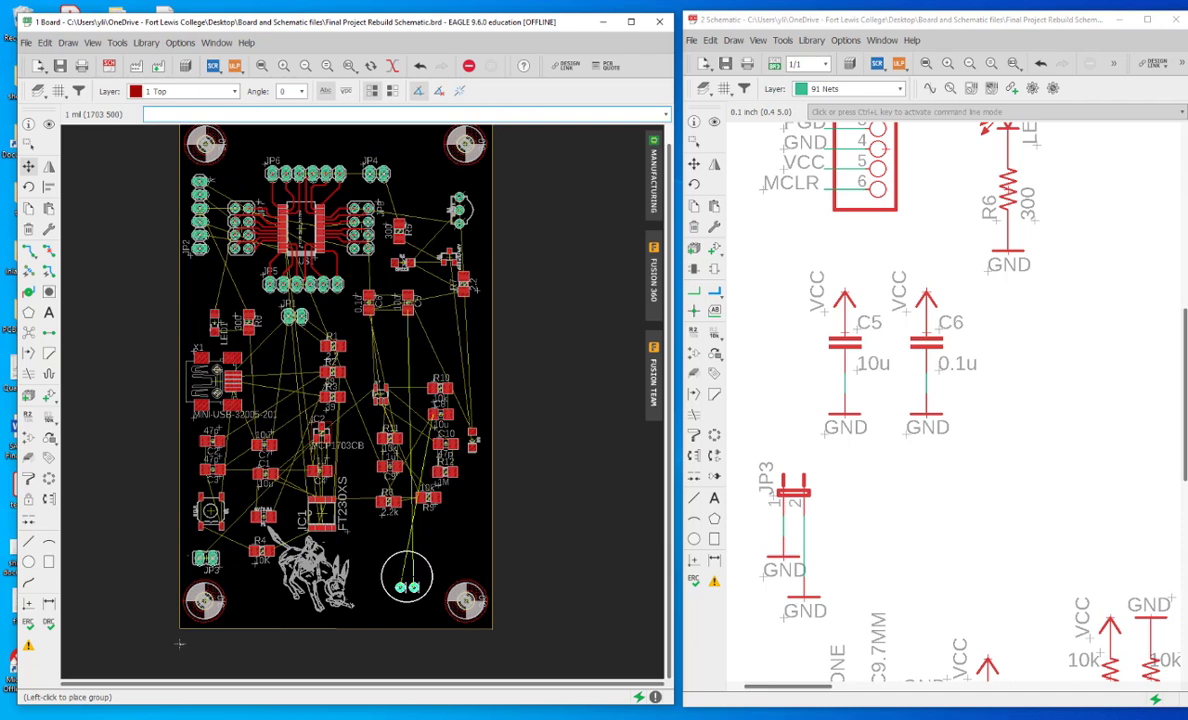
left_click_drag(406, 578, 405, 579)
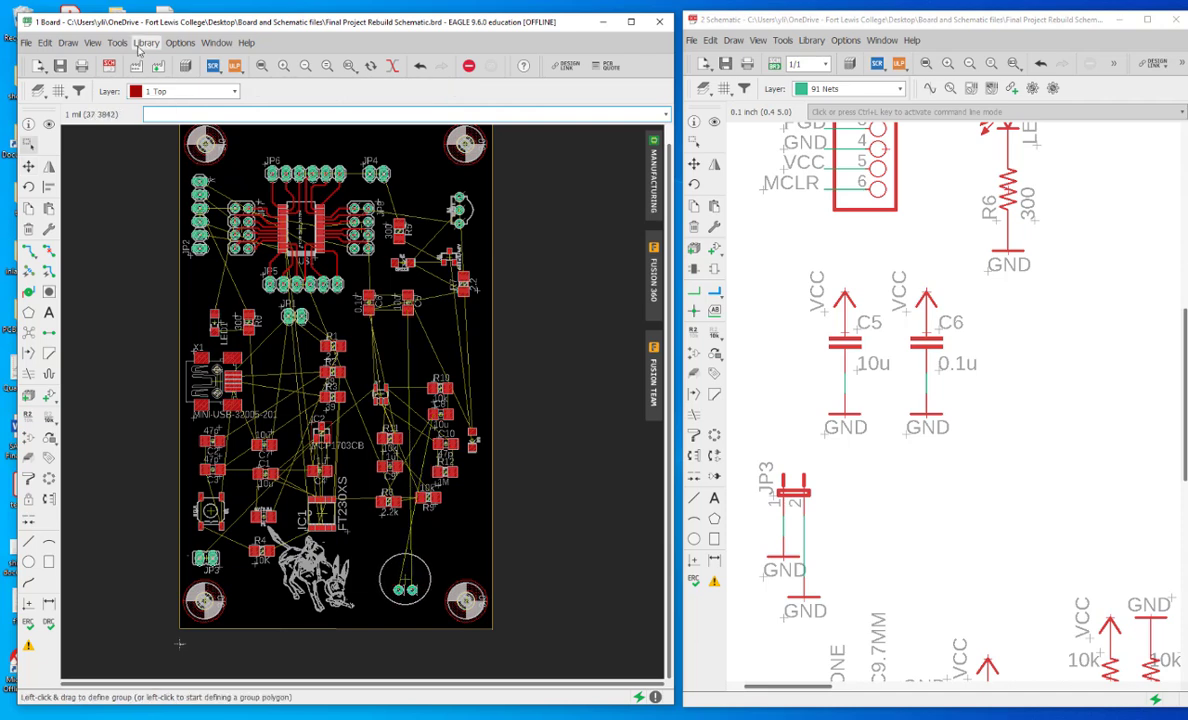
left_click(60, 66)
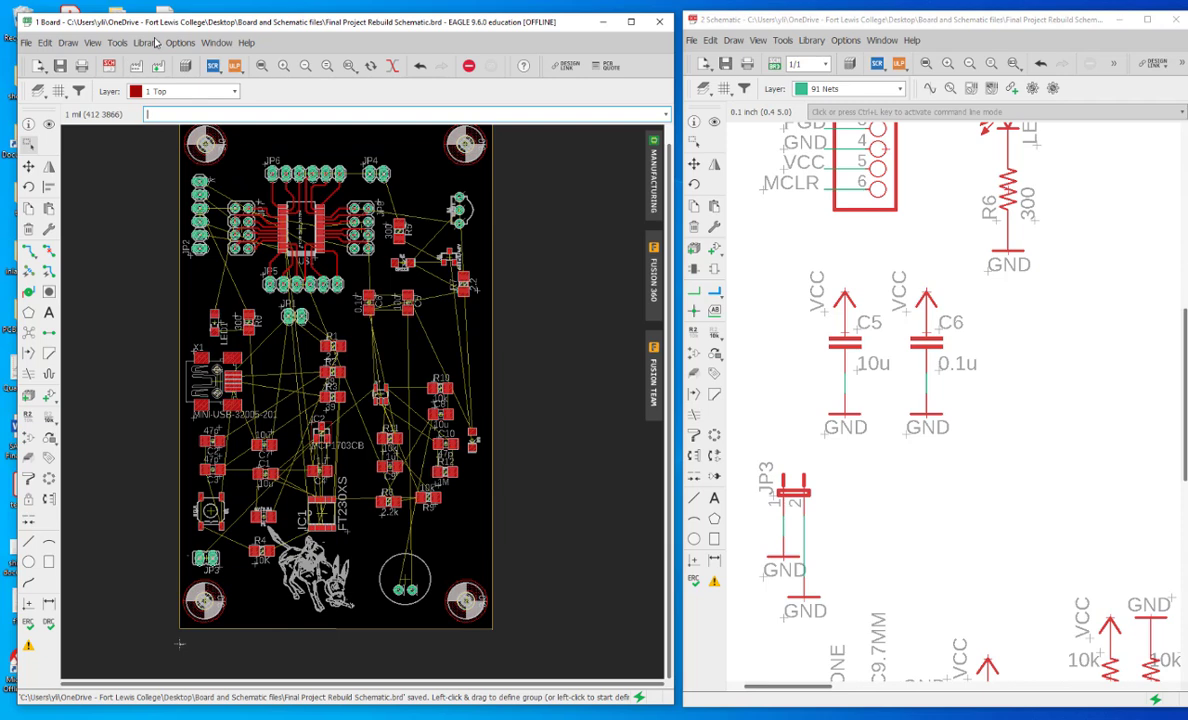
Step: Review the default net class's member nets and its width, drill and clearance rules without changing them
left_click(117, 43)
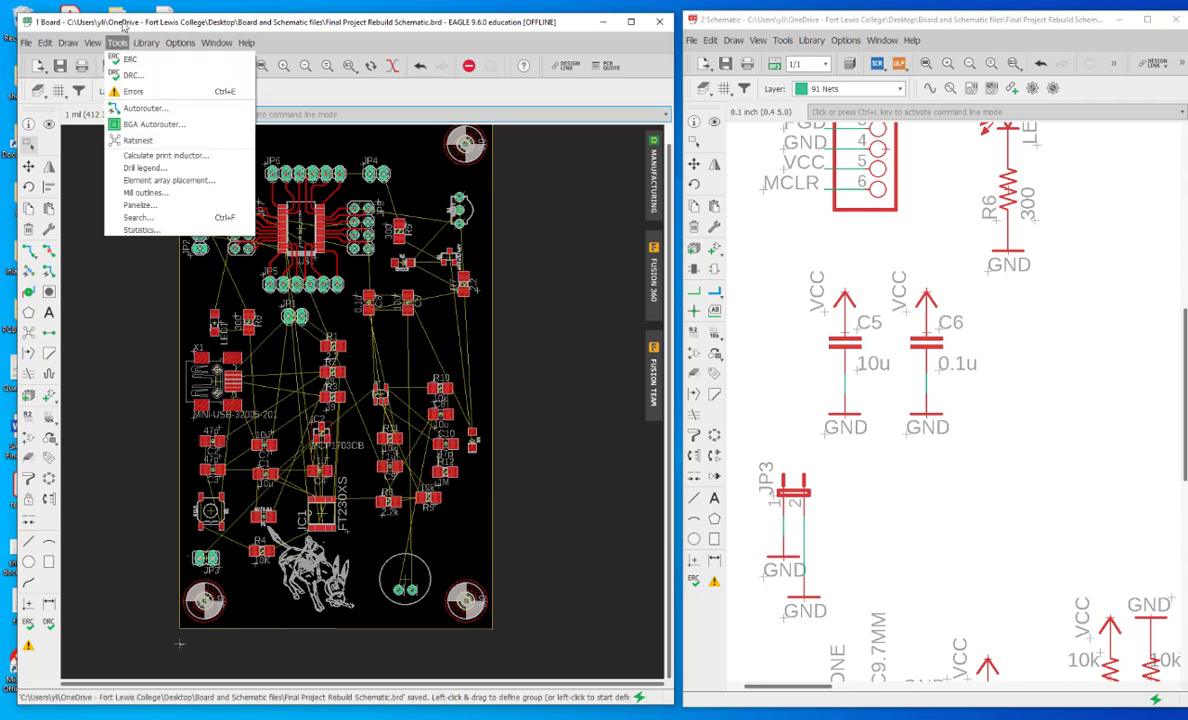
left_click(123, 27)
left_click(45, 43)
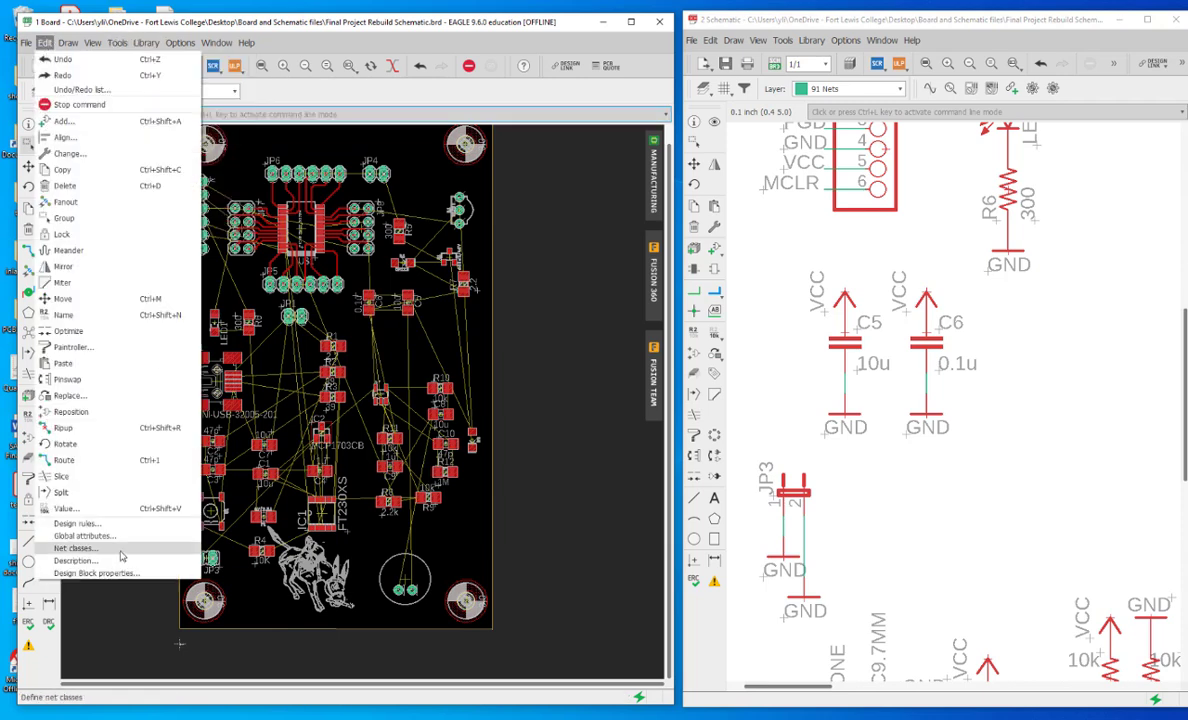
left_click(121, 556)
left_click_drag(162, 347, 252, 260)
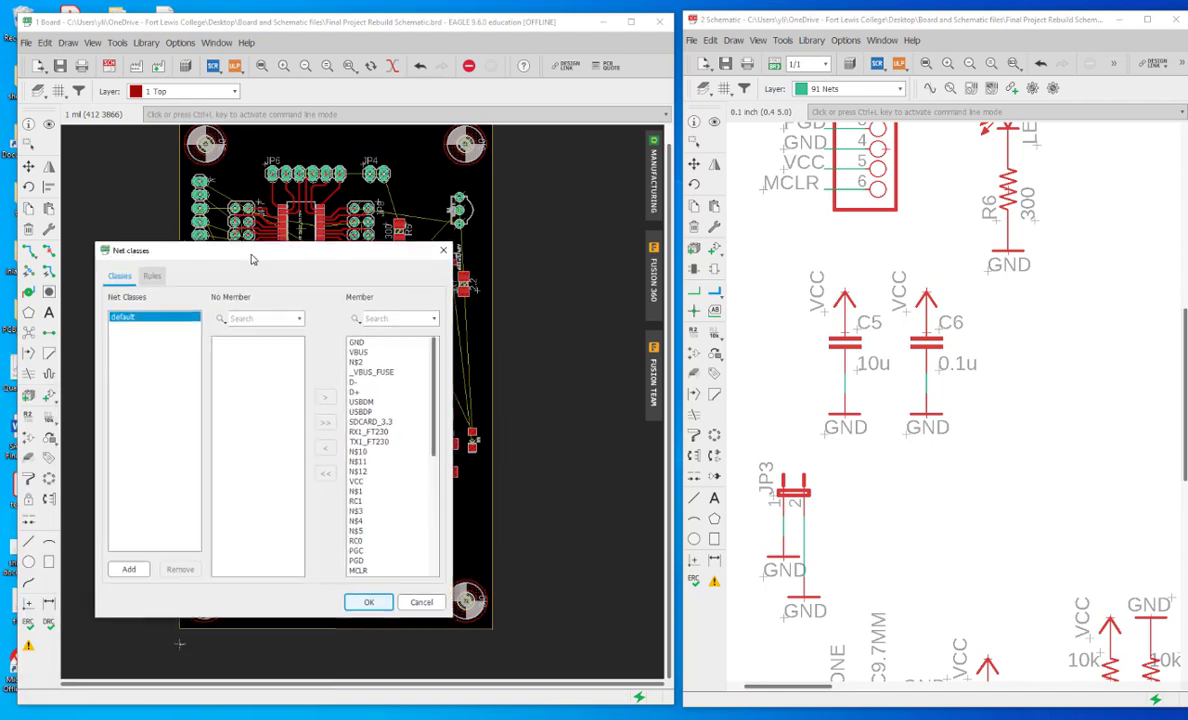
left_click(152, 275)
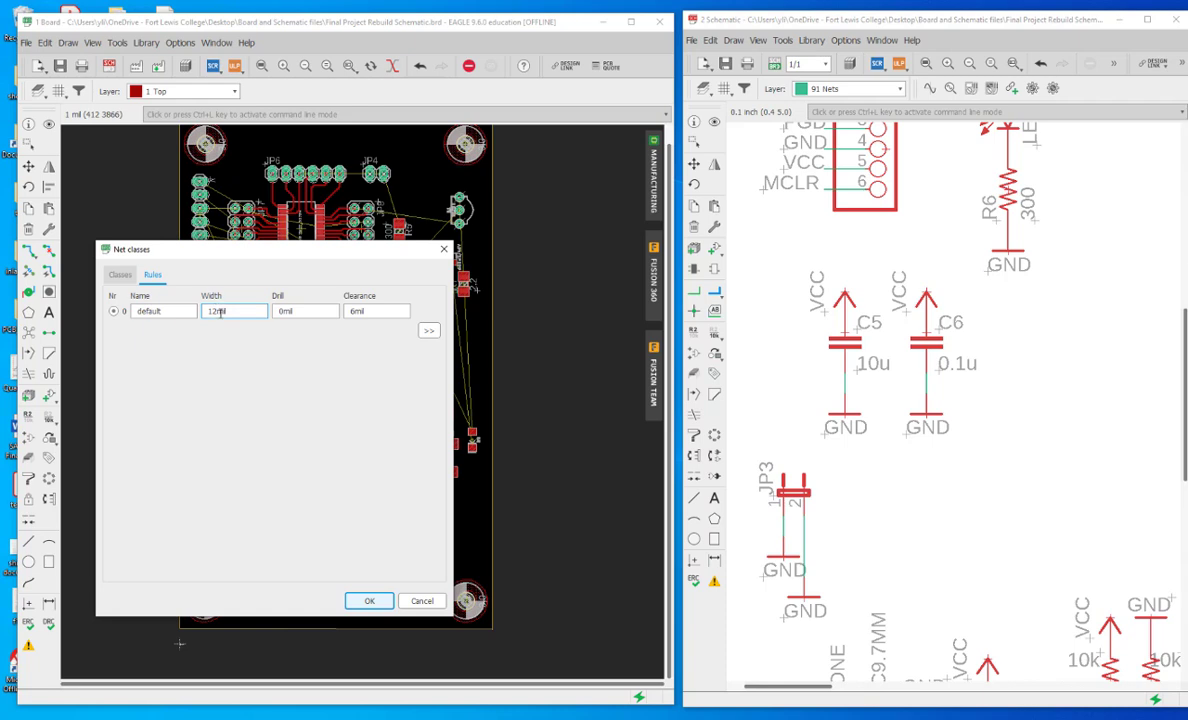
left_click(120, 275)
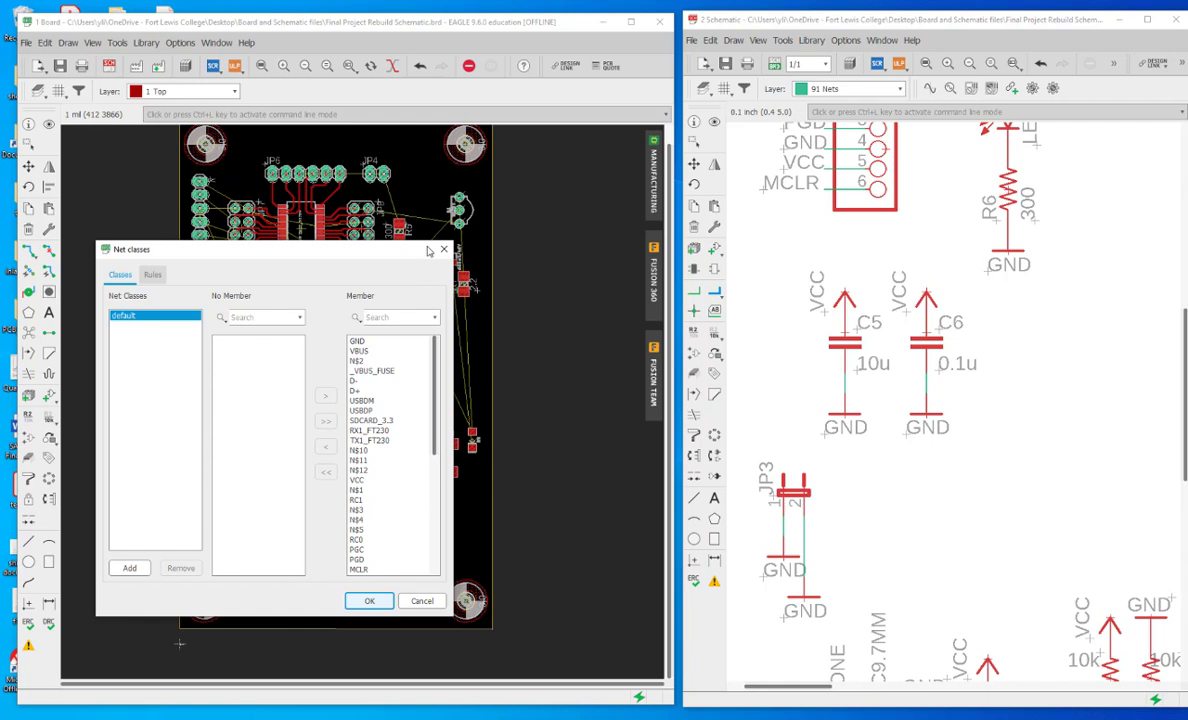
left_click(444, 249)
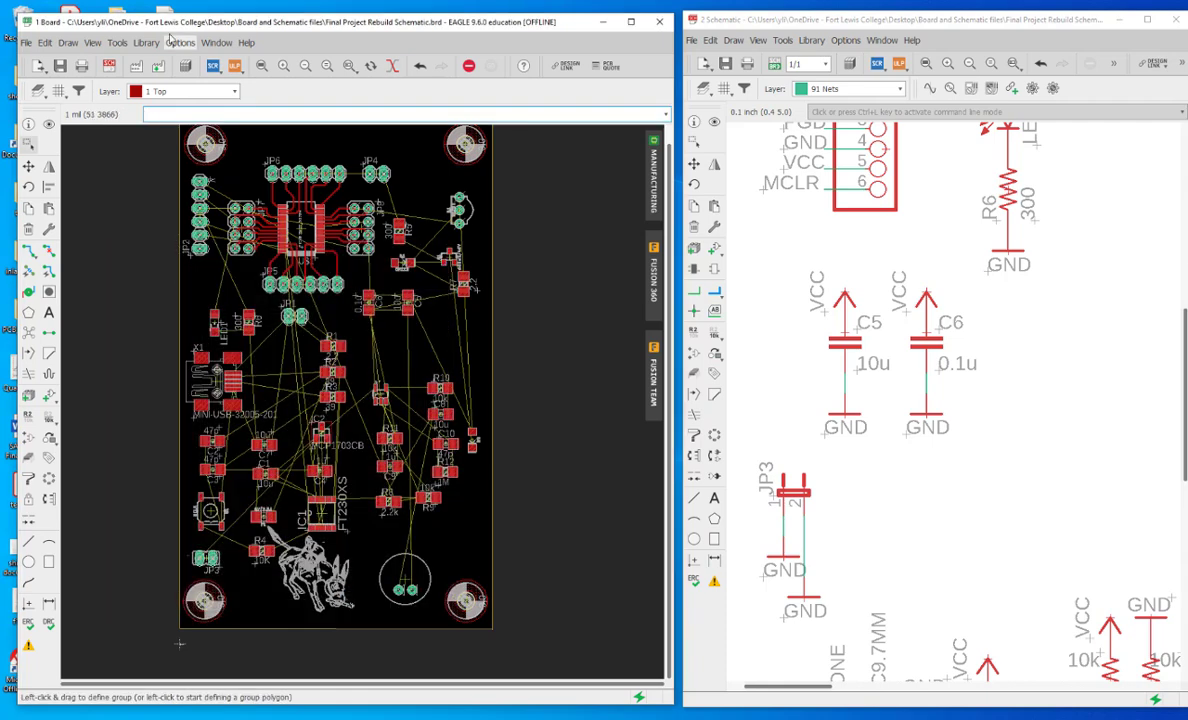
Step: Set the different-signal via-to-wire and via-to-pad clearances to 20 mil in the design rules
left_click(113, 43)
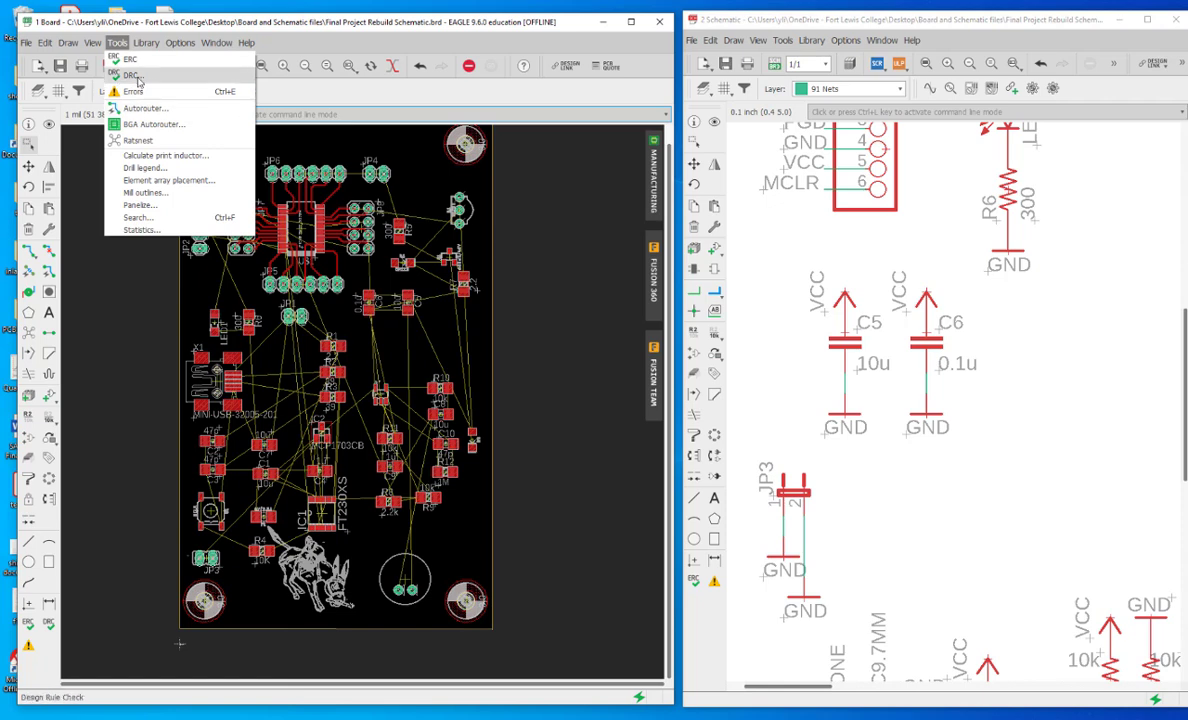
left_click(132, 76)
left_click(89, 36)
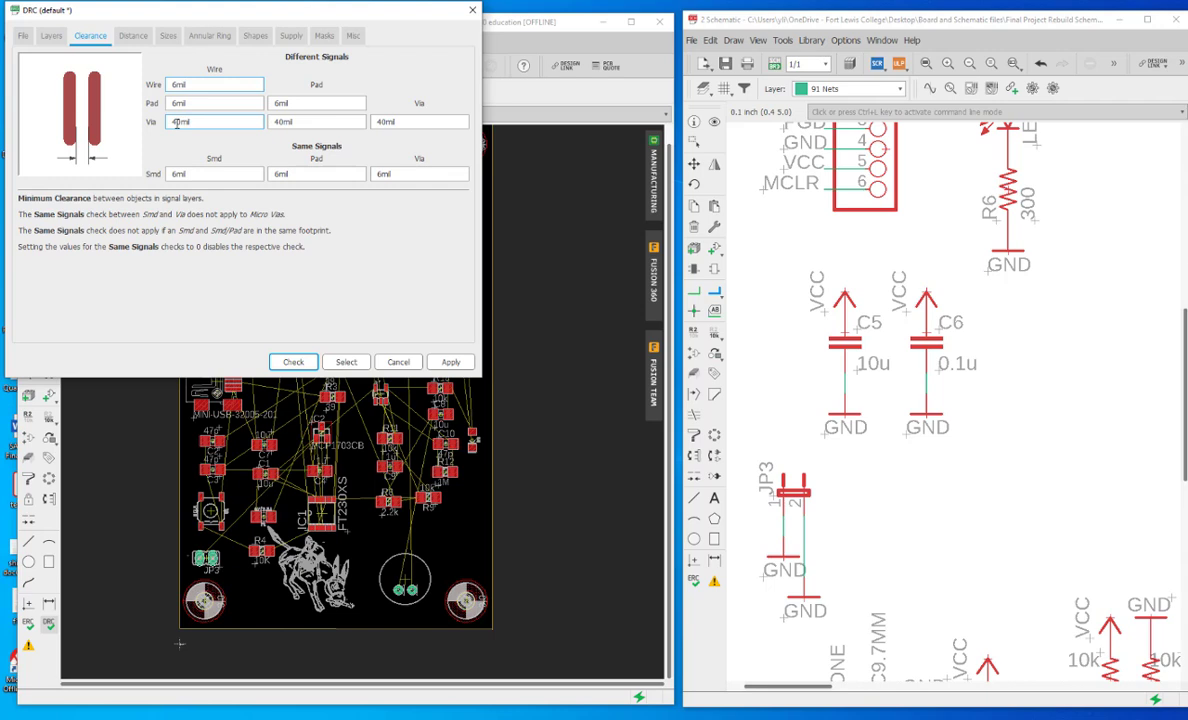
left_click_drag(177, 122, 158, 122)
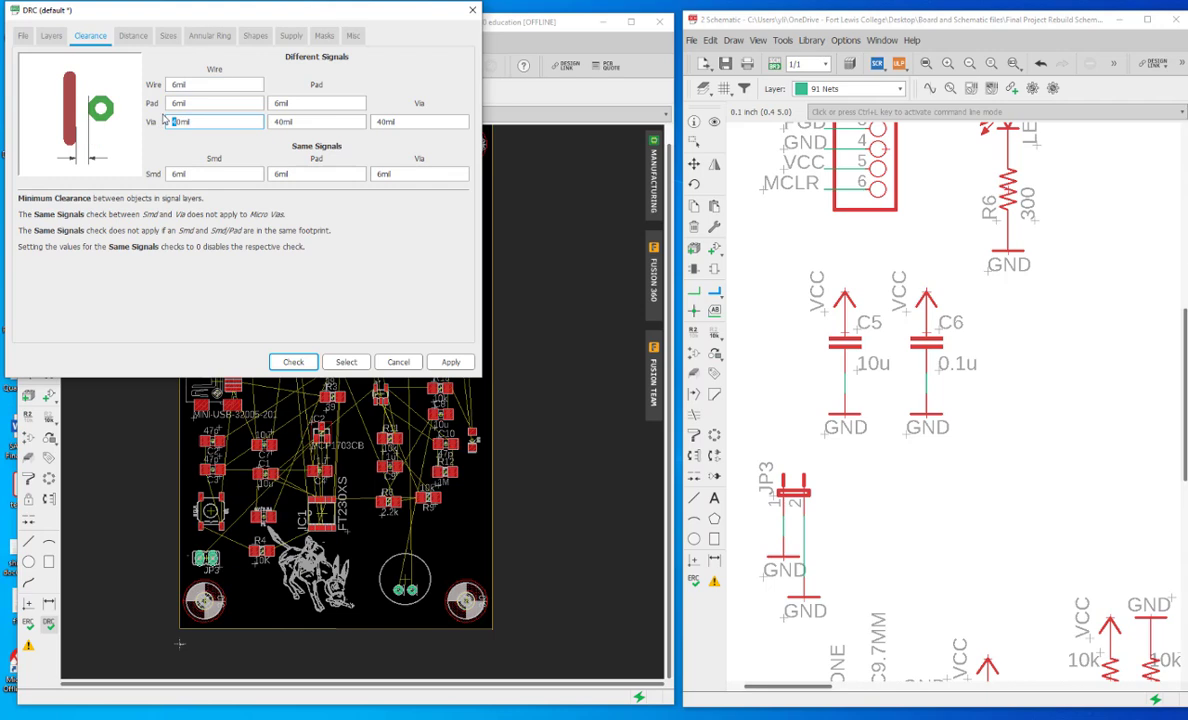
type("2")
left_click(270, 121)
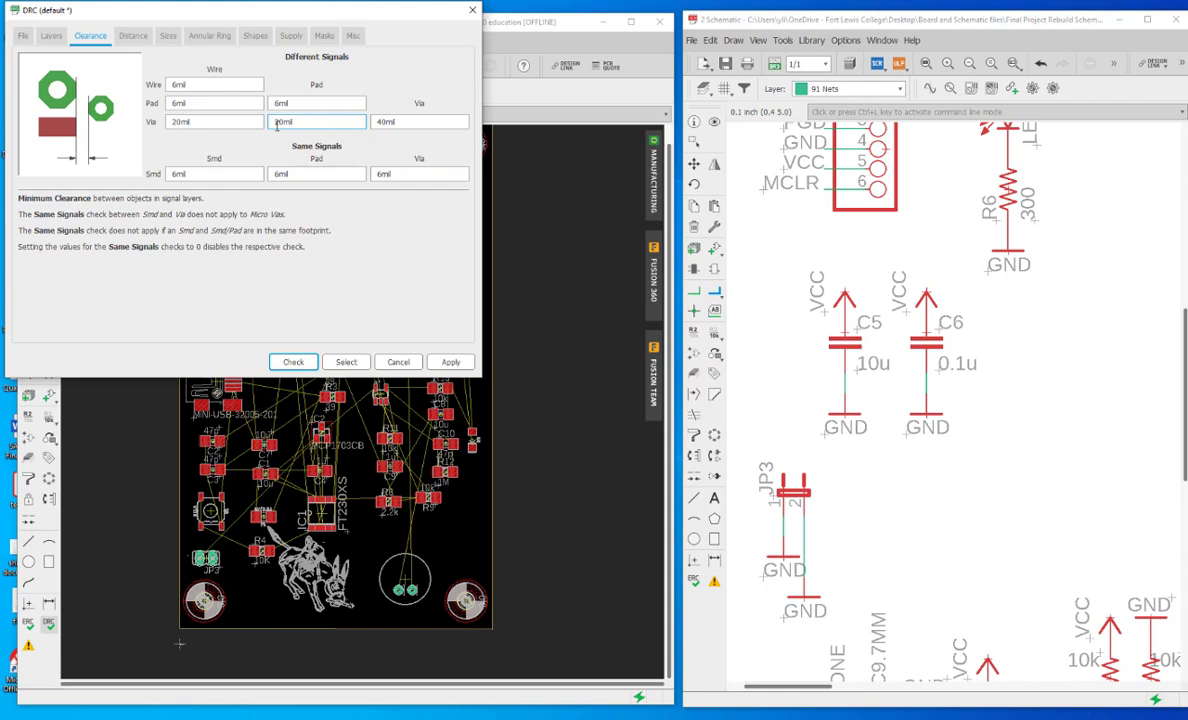
left_click(376, 121)
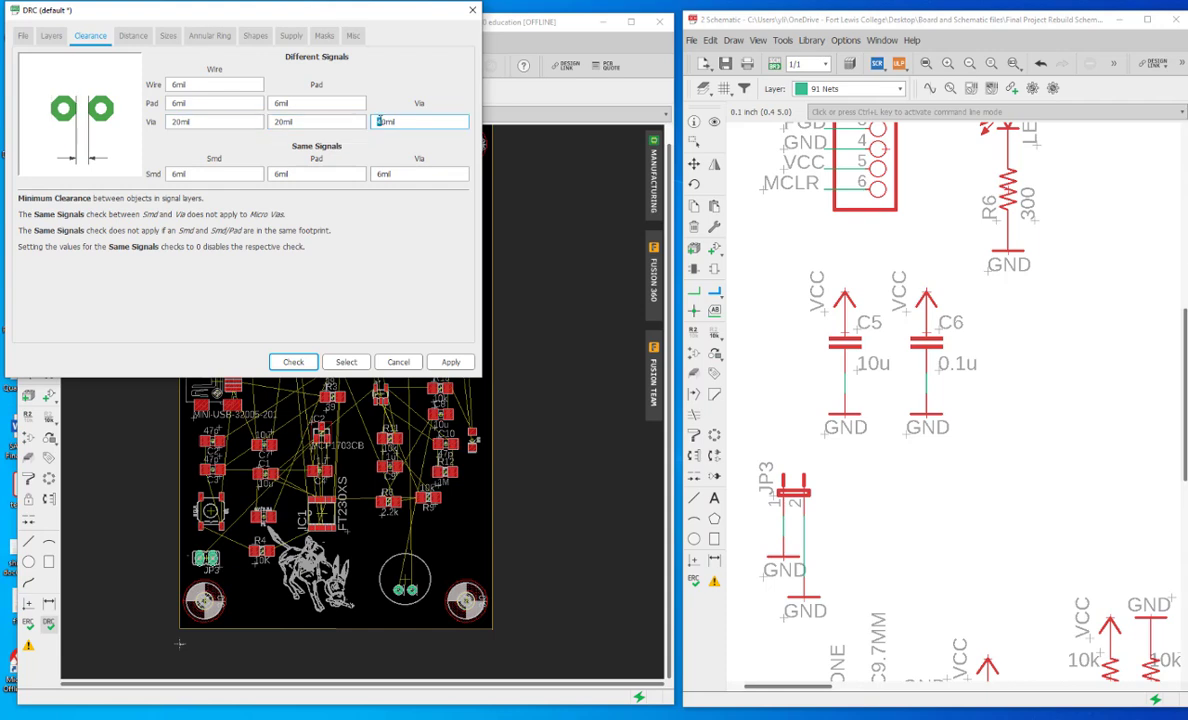
Step: Restore the via-to-wire and via-to-pad clearances to 40 mil, apply the design rules and close them
left_click(280, 121)
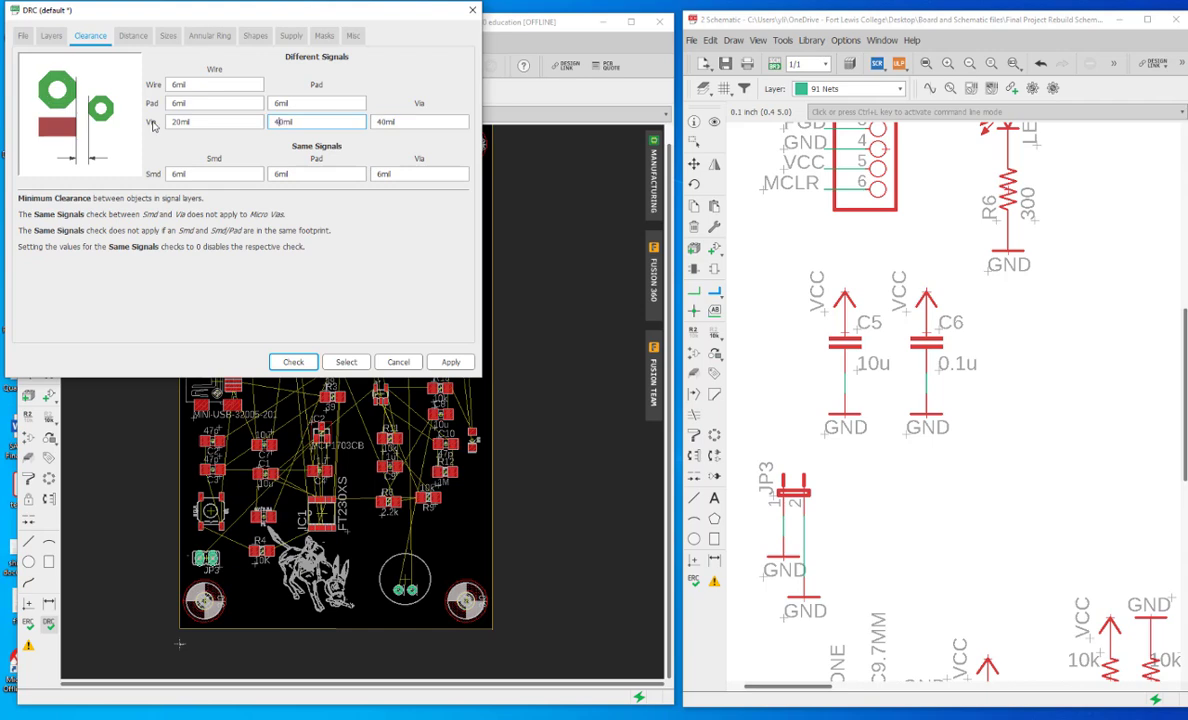
left_click(175, 121)
key("BackSpace")
type("4")
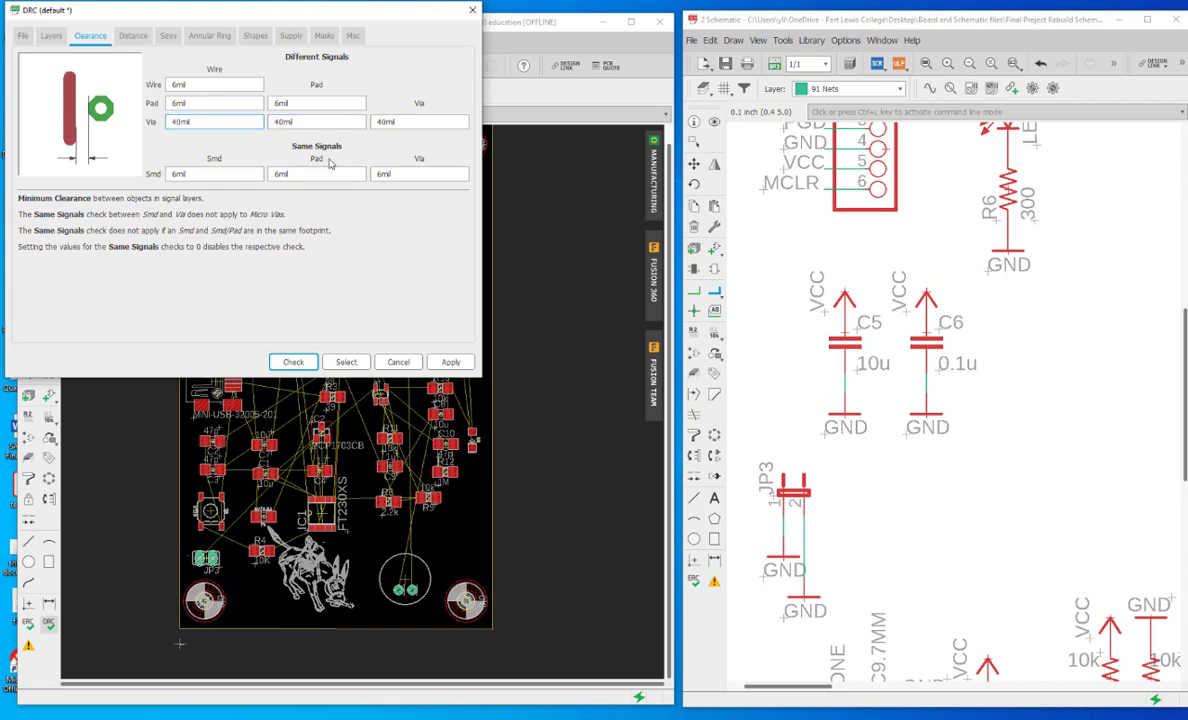
left_click(450, 362)
left_click(472, 10)
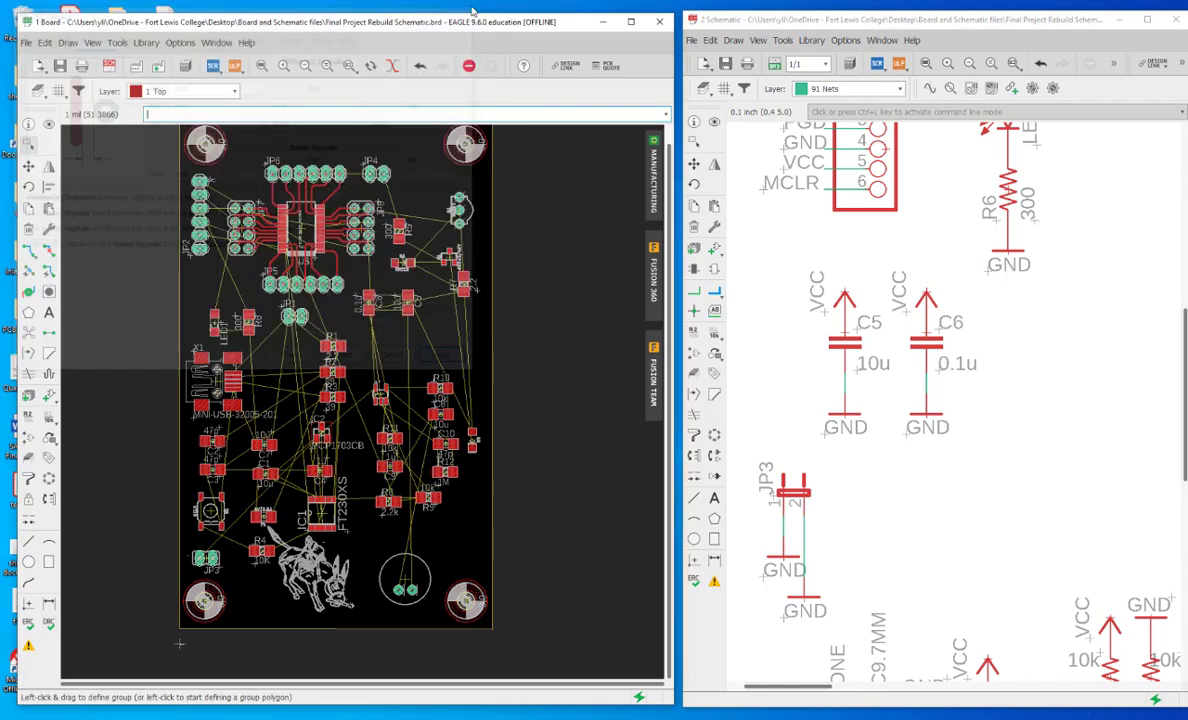
Step: Autoroute the board at Low effort with automatic grid selection and TopRouter, and end the job with the TopRouter variant selected
left_click(117, 43)
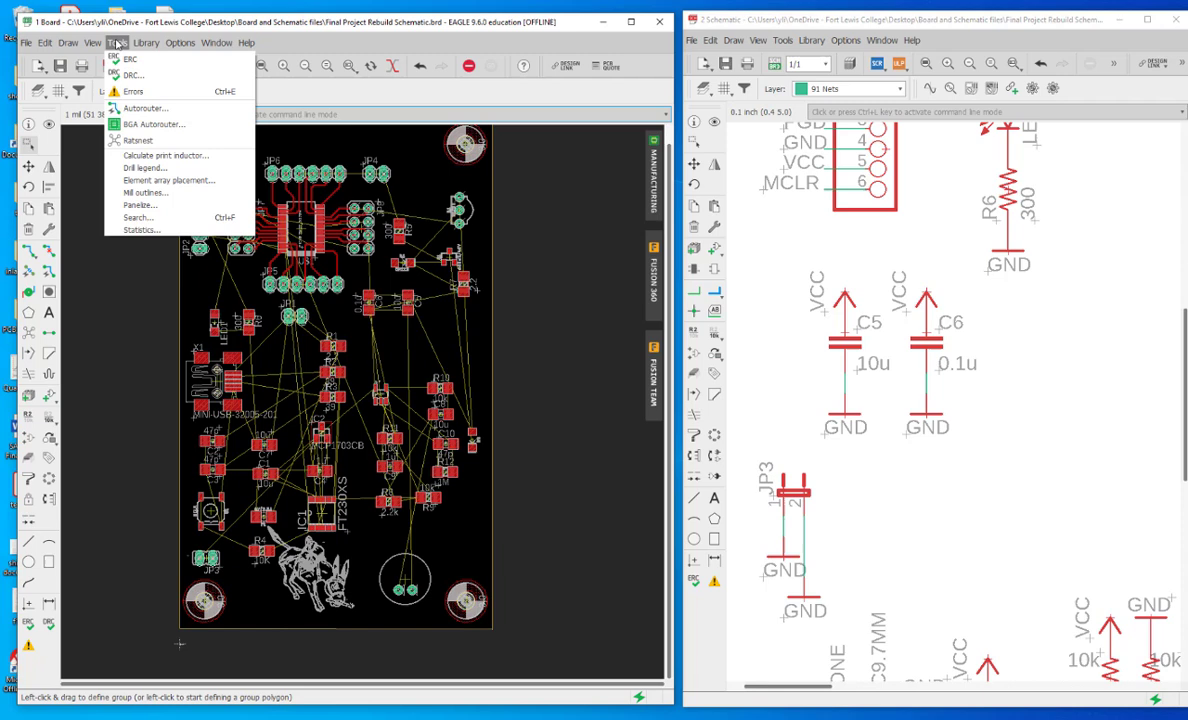
left_click(145, 108)
left_click(168, 192)
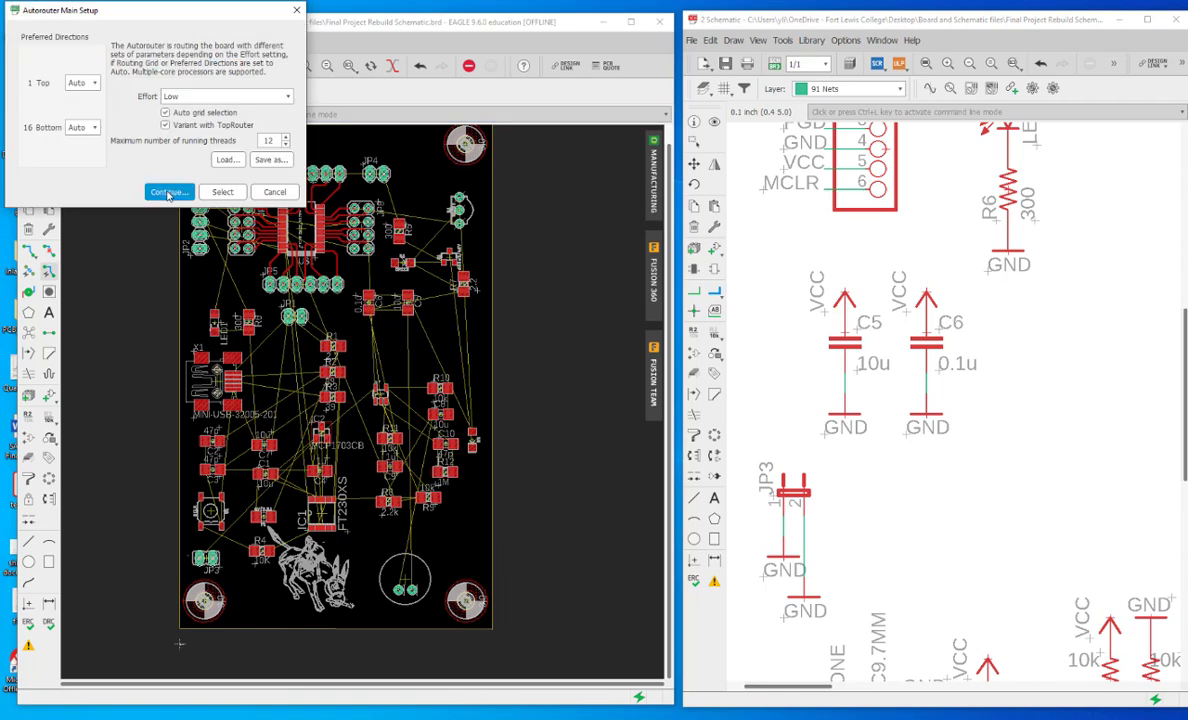
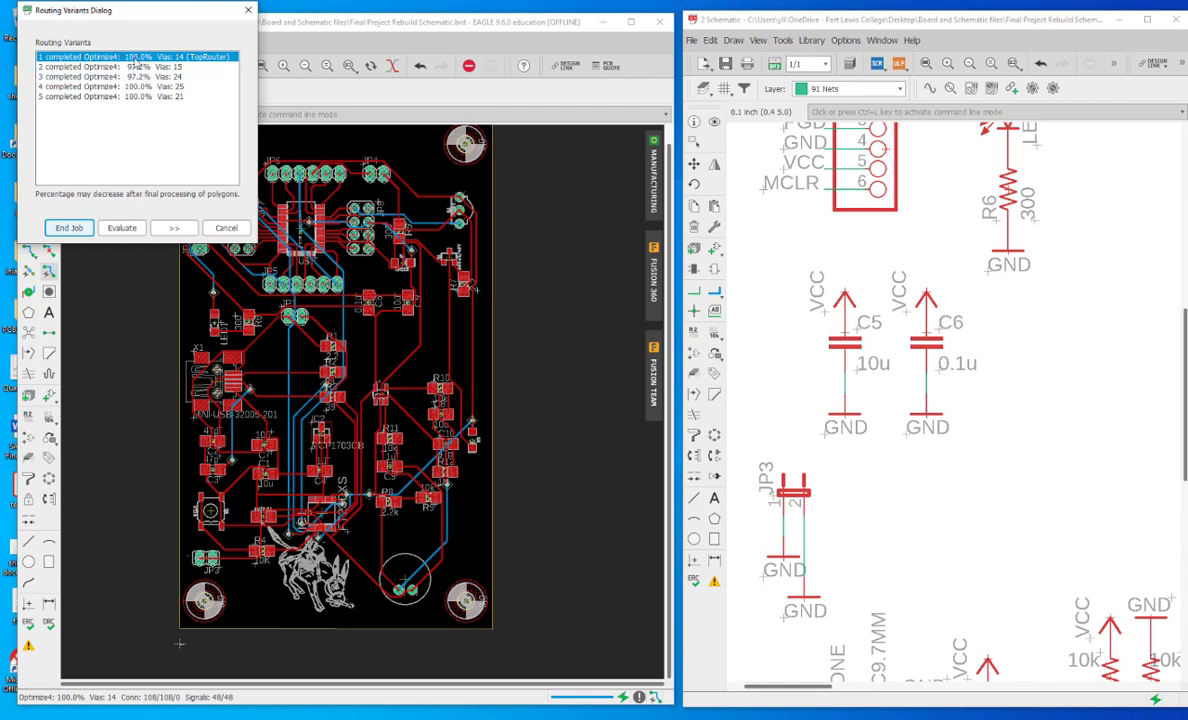
left_click(69, 228)
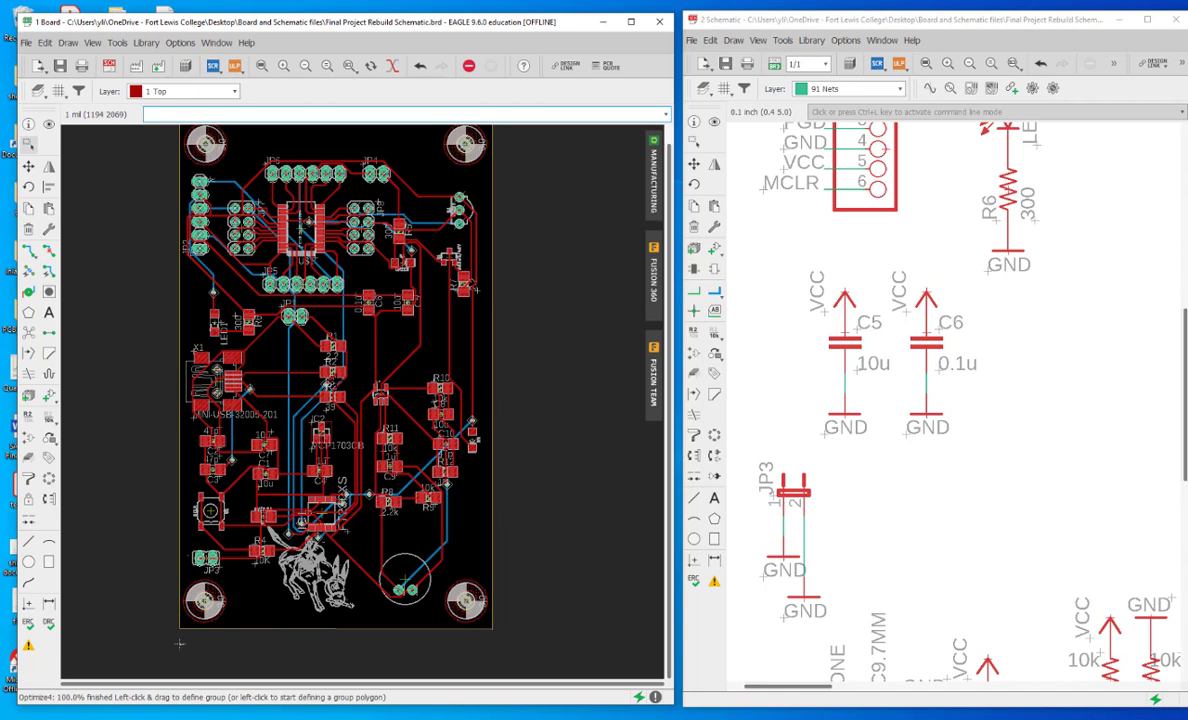
Step: Save the routed board and run the design rule check with the current rules
scroll(406, 477, "down", 2)
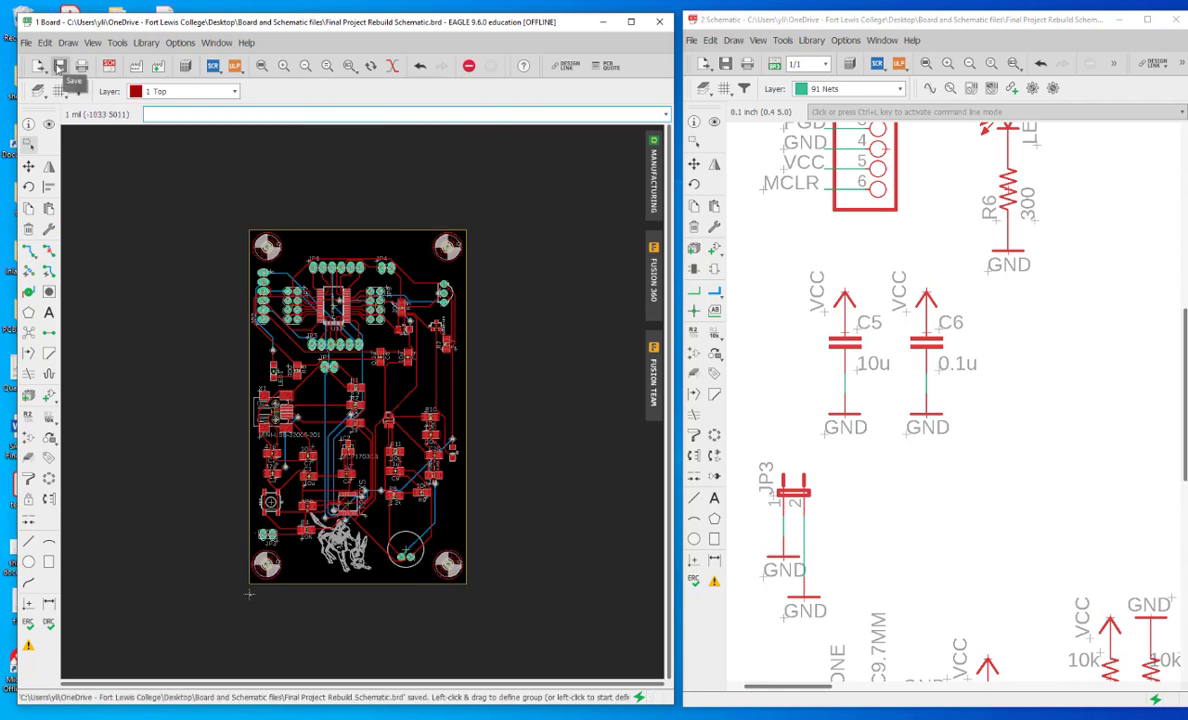
left_click(110, 43)
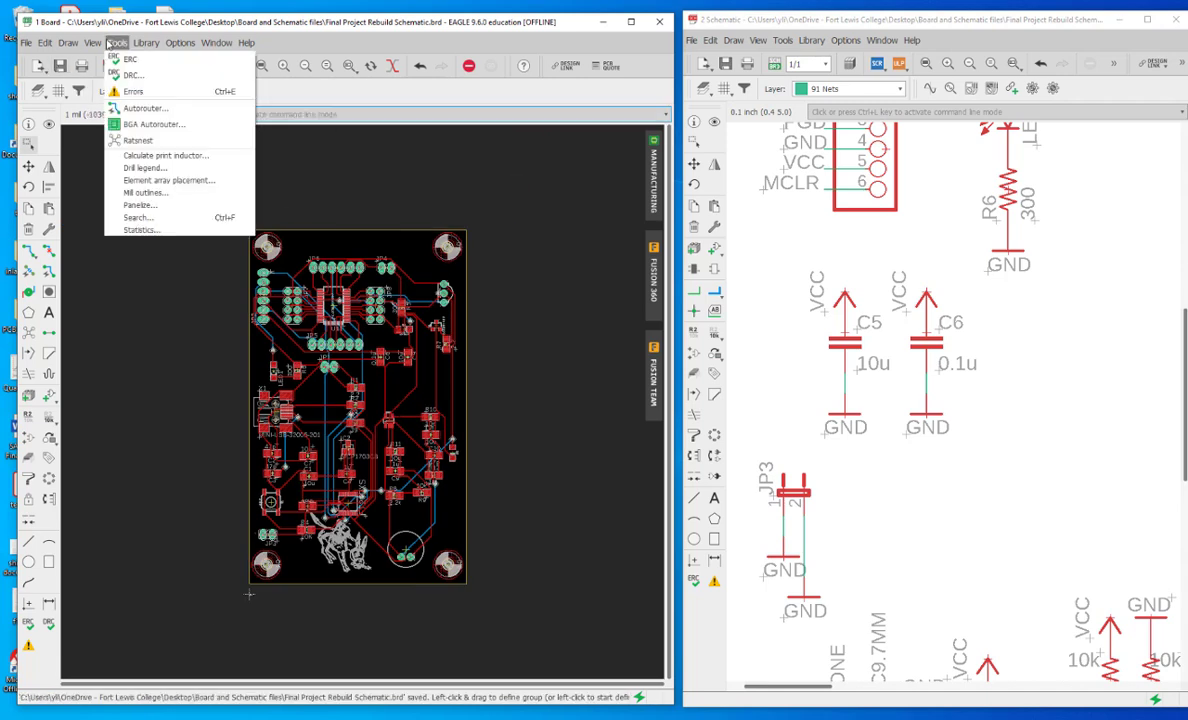
left_click(133, 75)
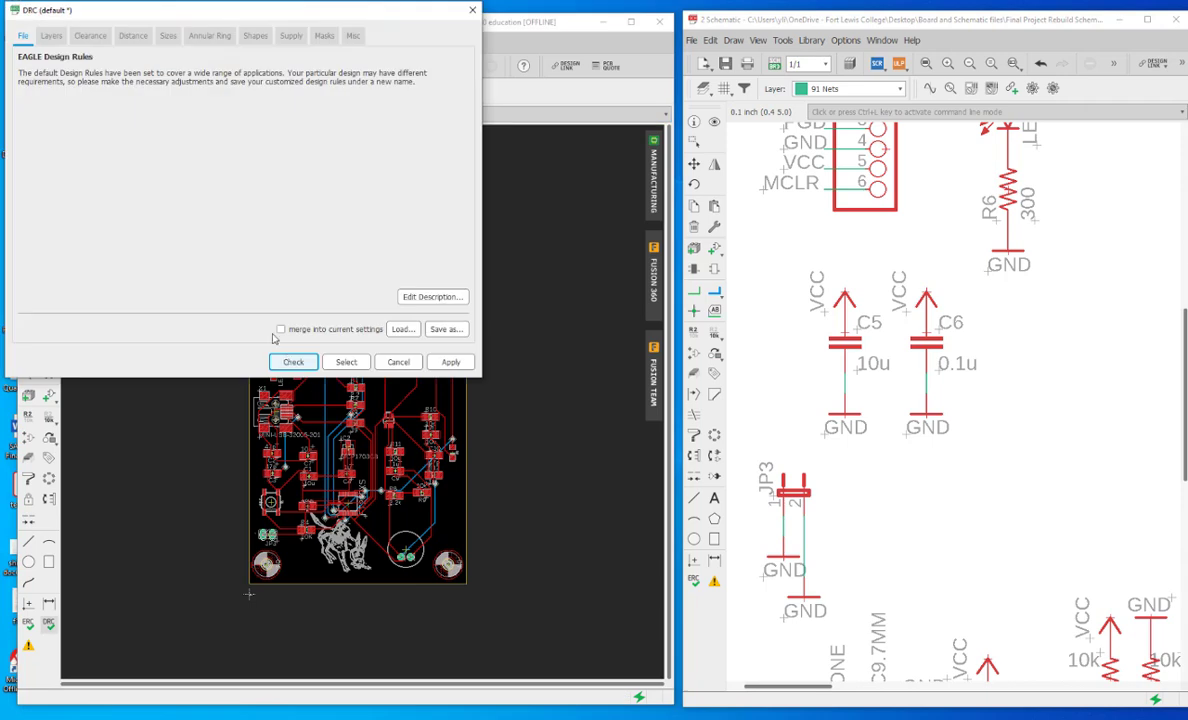
left_click(286, 358)
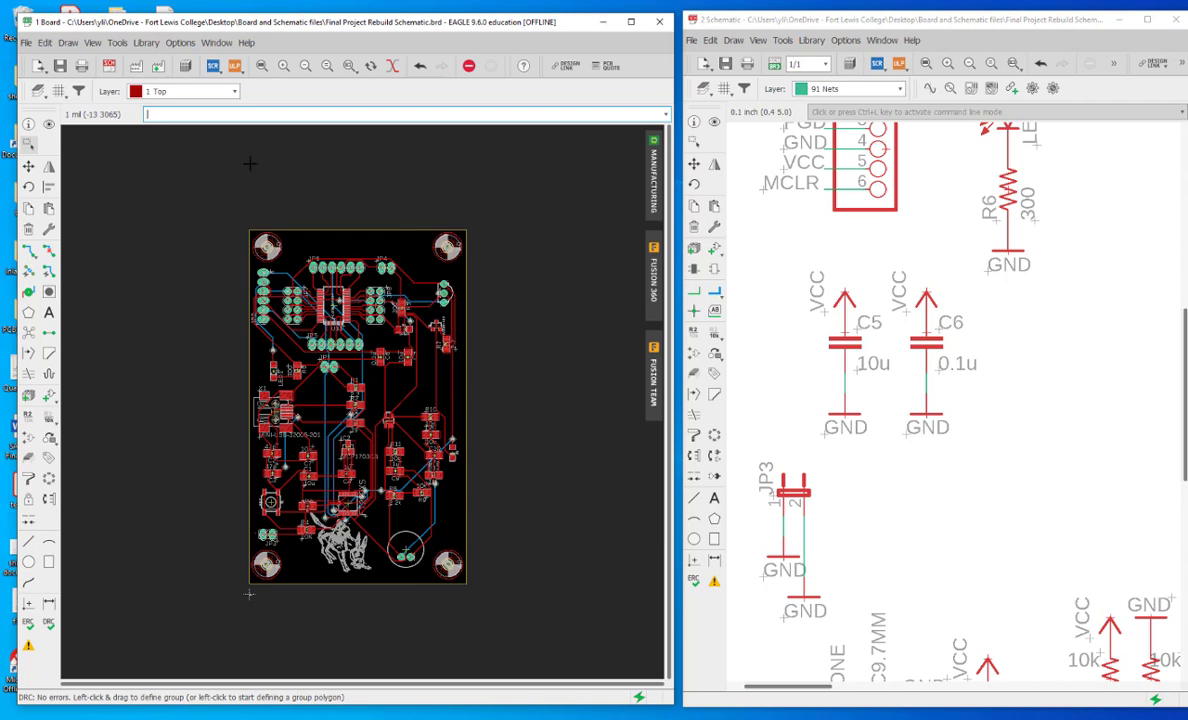
Step: Switch to the schematic, maximize its window with the whole sheet in view, and run the electrical rule check
left_click(109, 66)
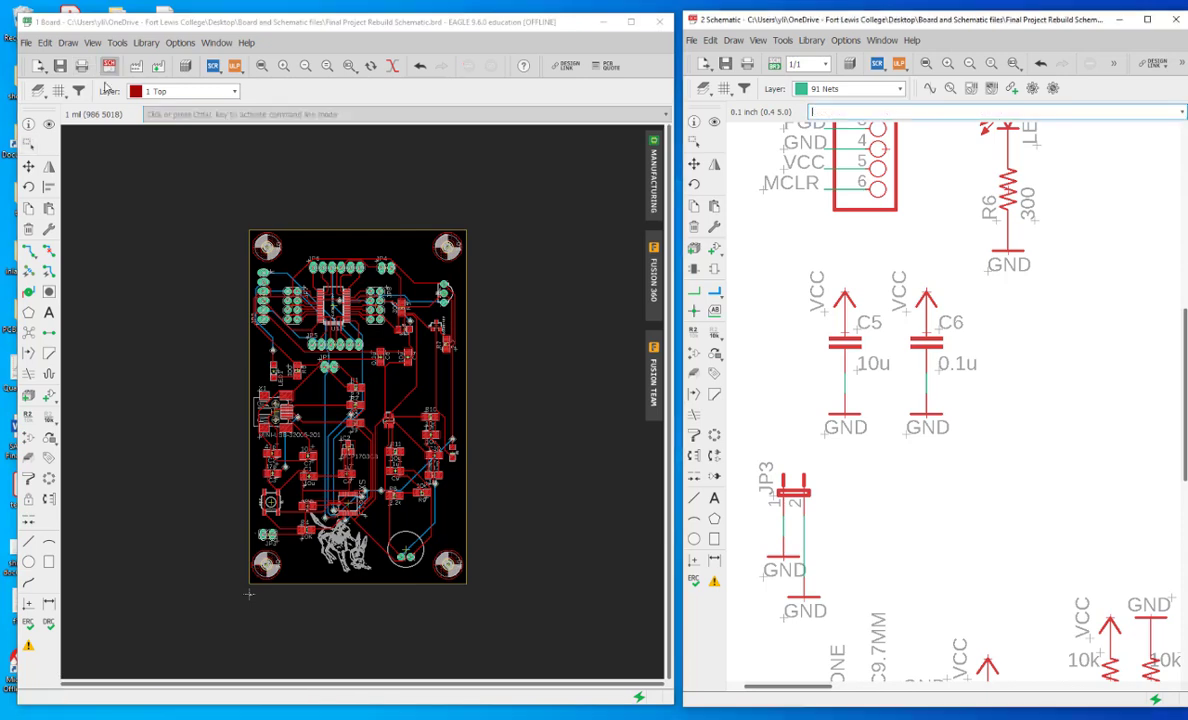
double_click(758, 20)
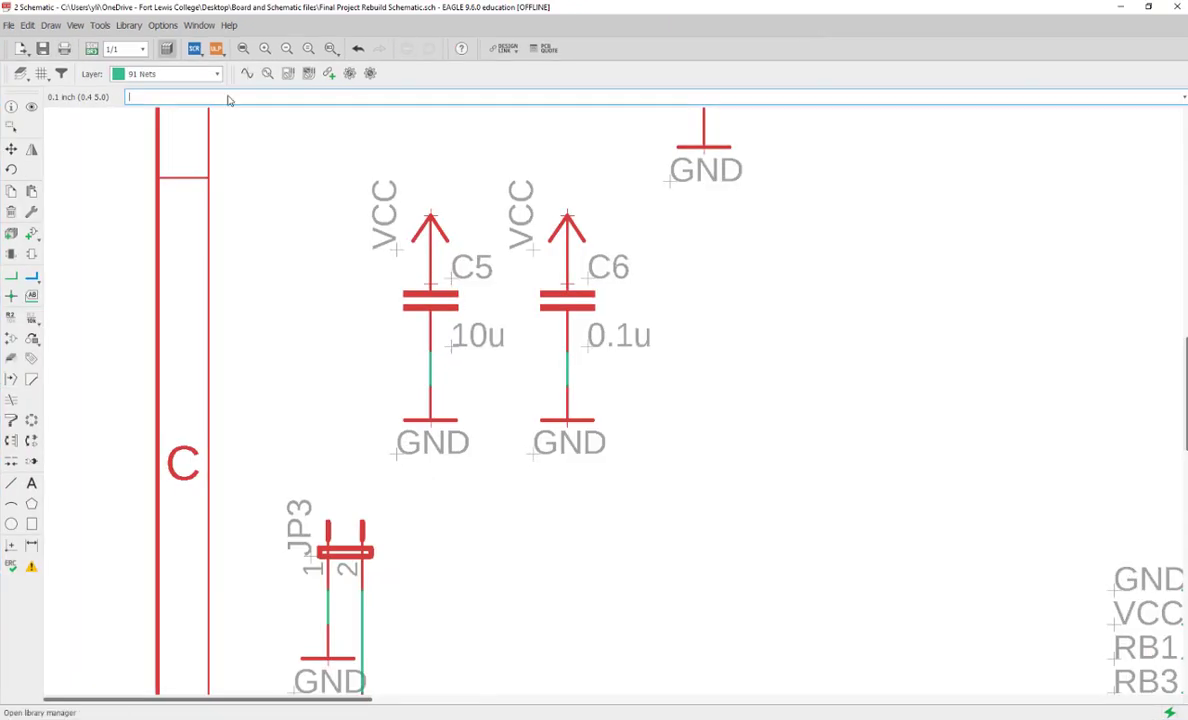
scroll(262, 283, "down", 11)
scroll(326, 246, "up", 1)
scroll(412, 189, "down", 2)
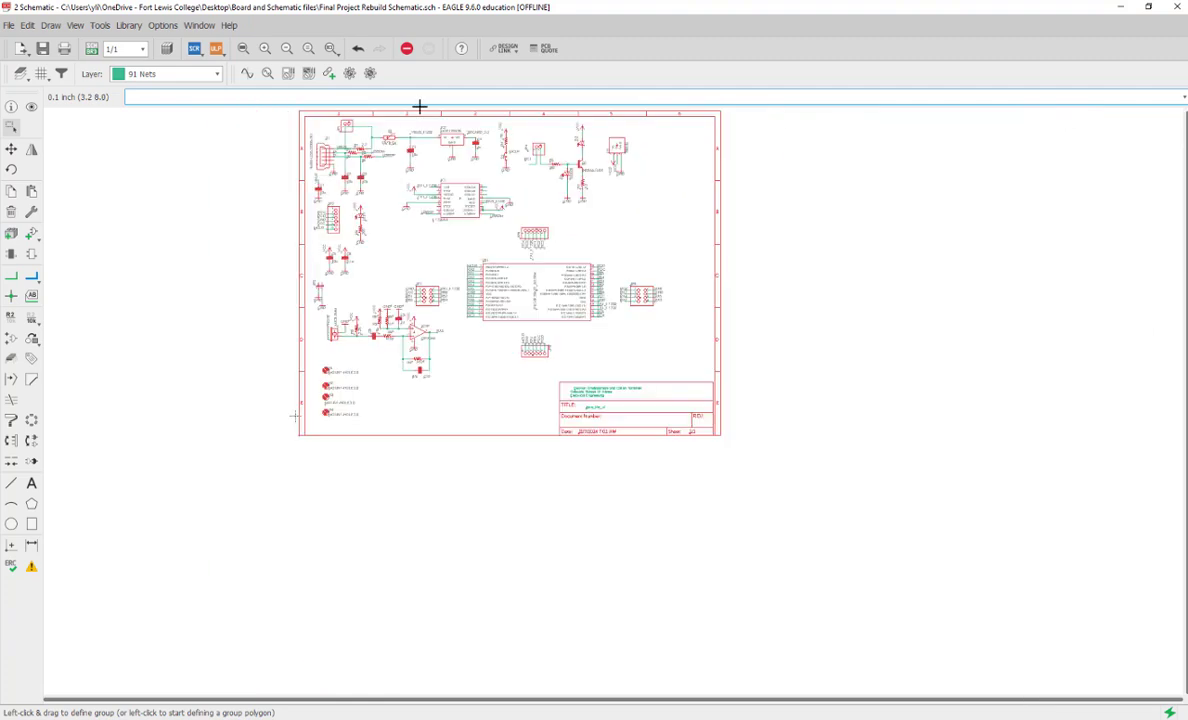
scroll(420, 106, "up", 1)
left_click(100, 25)
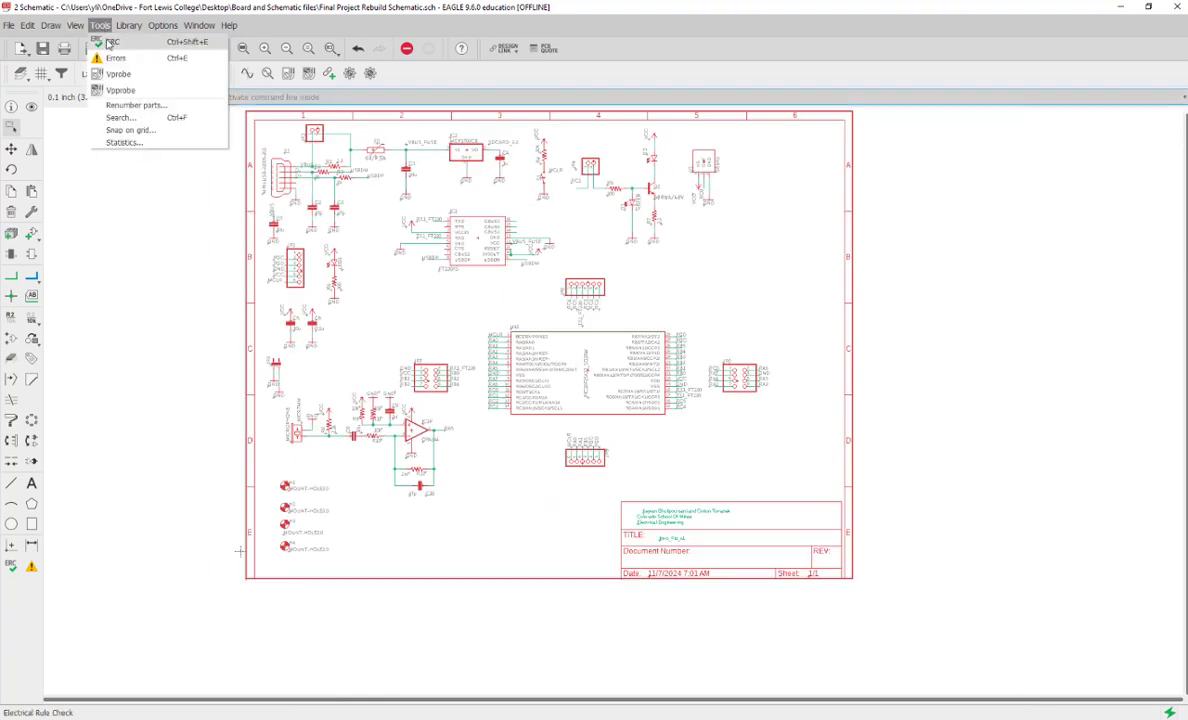
left_click(109, 43)
left_click_drag(912, 447, 424, 211)
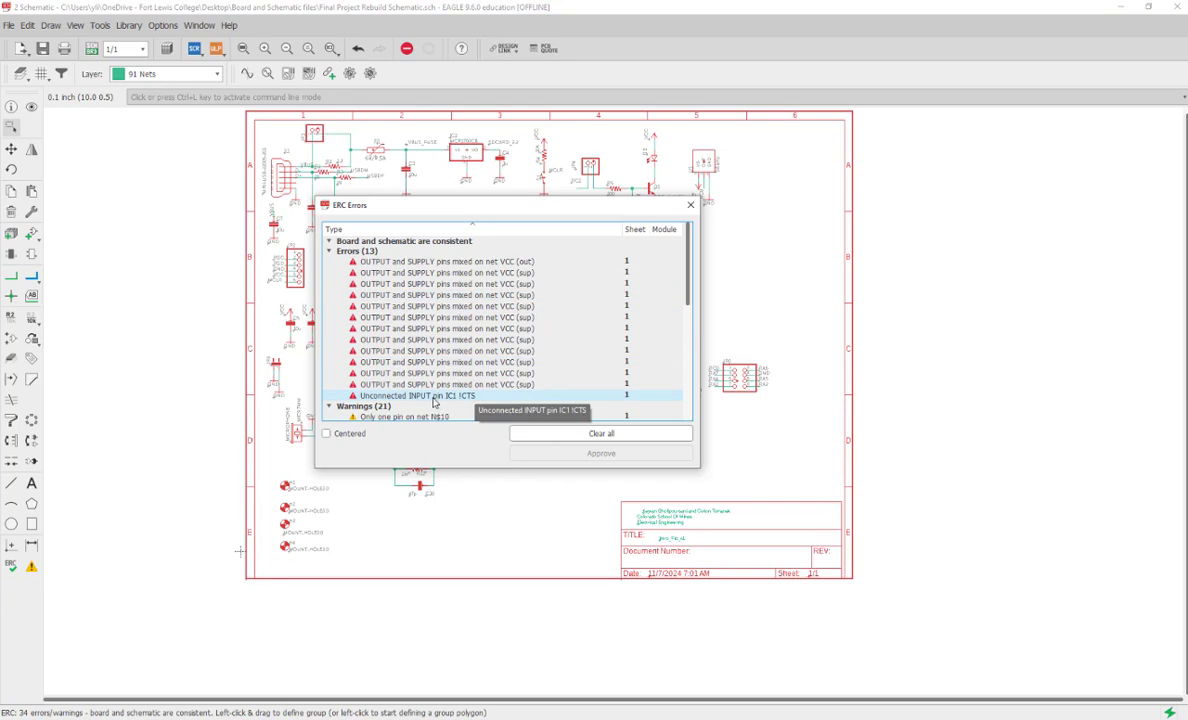
Step: Review the ERC error list and locate one of the OUTPUT and SUPPLY pins mixed on net VCC (sup) errors on the sheet
scroll(465, 365, "down", 2)
scroll(500, 320, "up", 2)
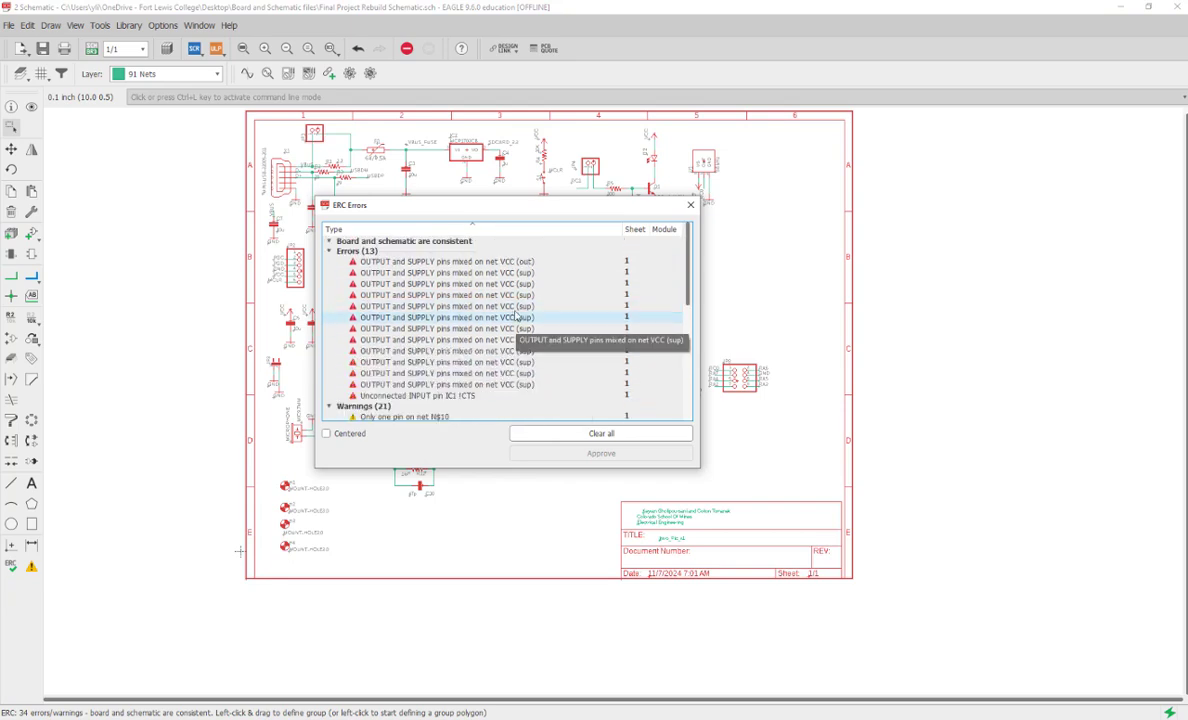
left_click(513, 295)
left_click_drag(646, 212, 1063, 64)
scroll(644, 400, "up", 5)
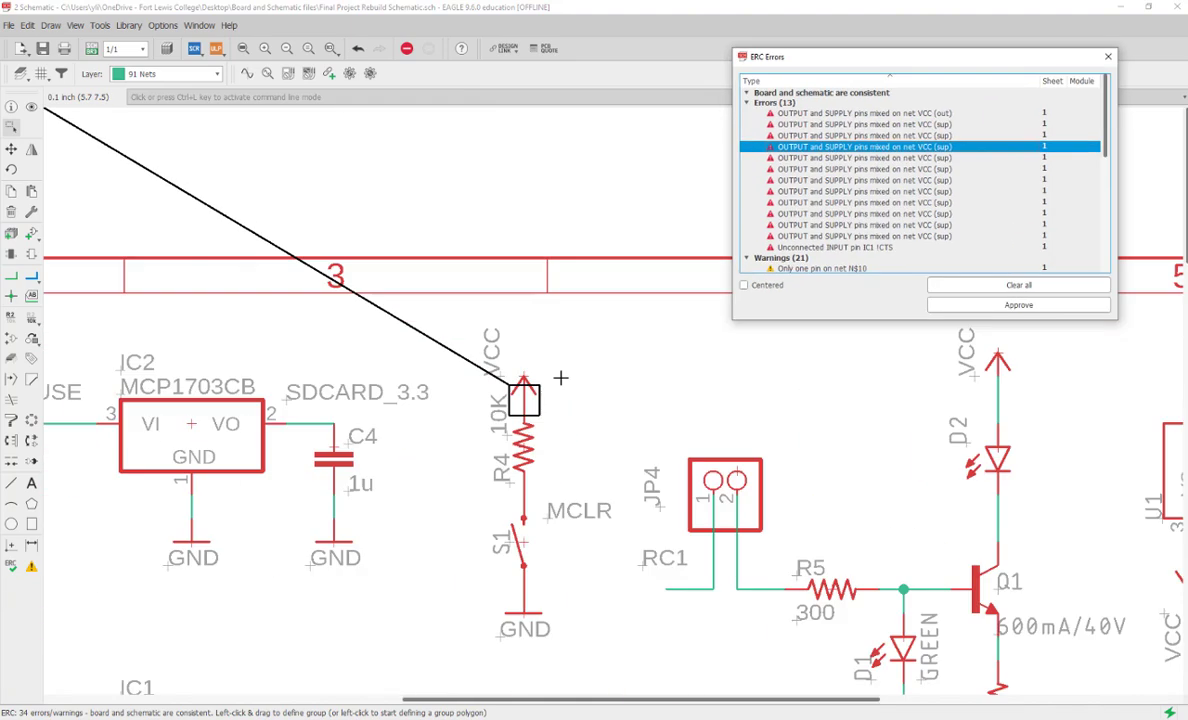
Step: Move the VCC supply symbol above R4 slightly upward, away from the resistor, and close the ERC error list
left_click(535, 376)
left_click_drag(524, 377, 524, 353)
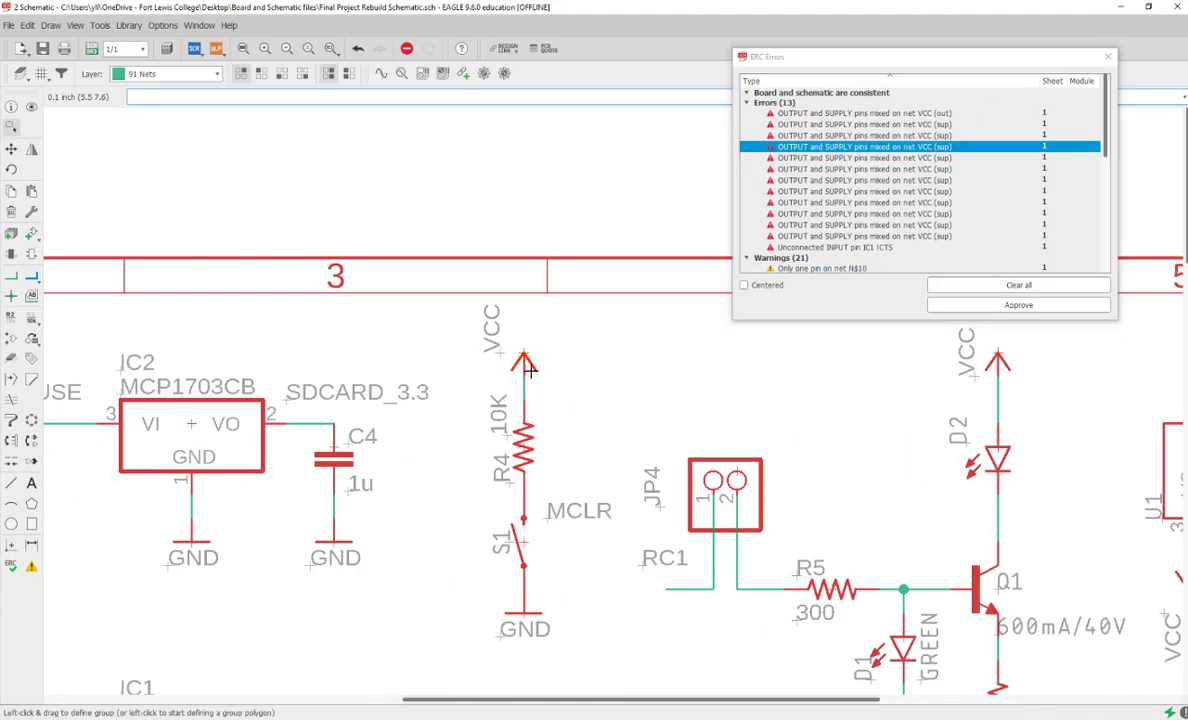
scroll(569, 405, "down", 6)
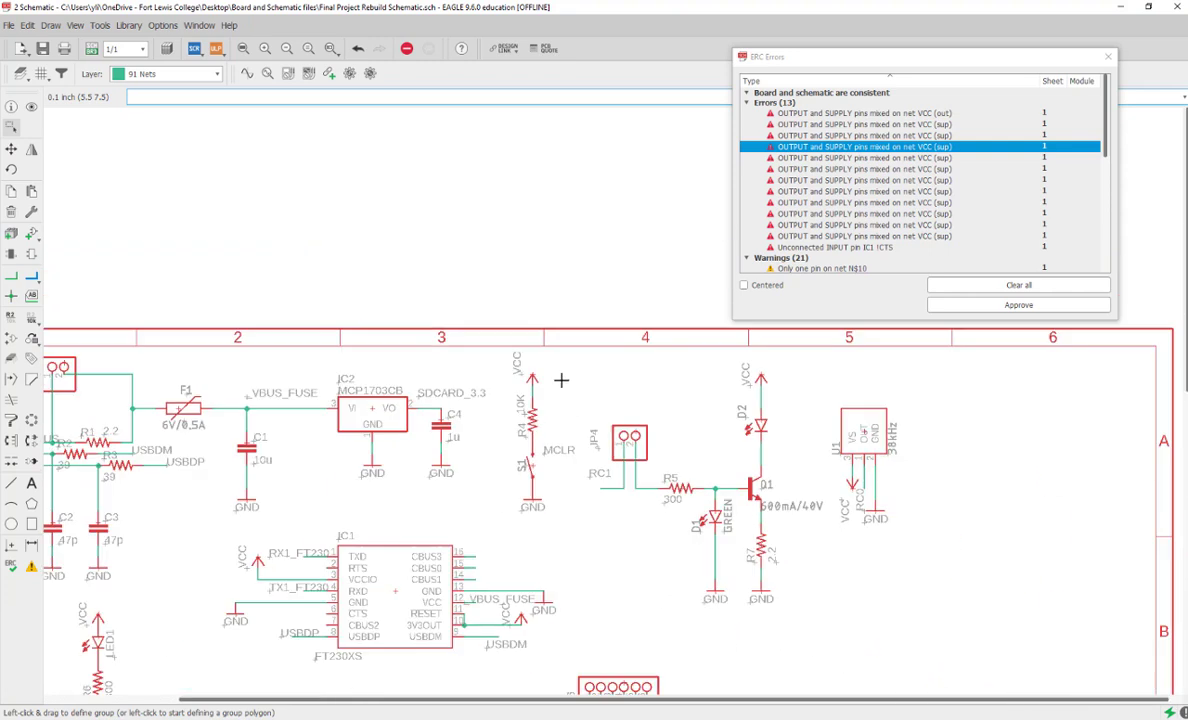
scroll(645, 410, "up", 1)
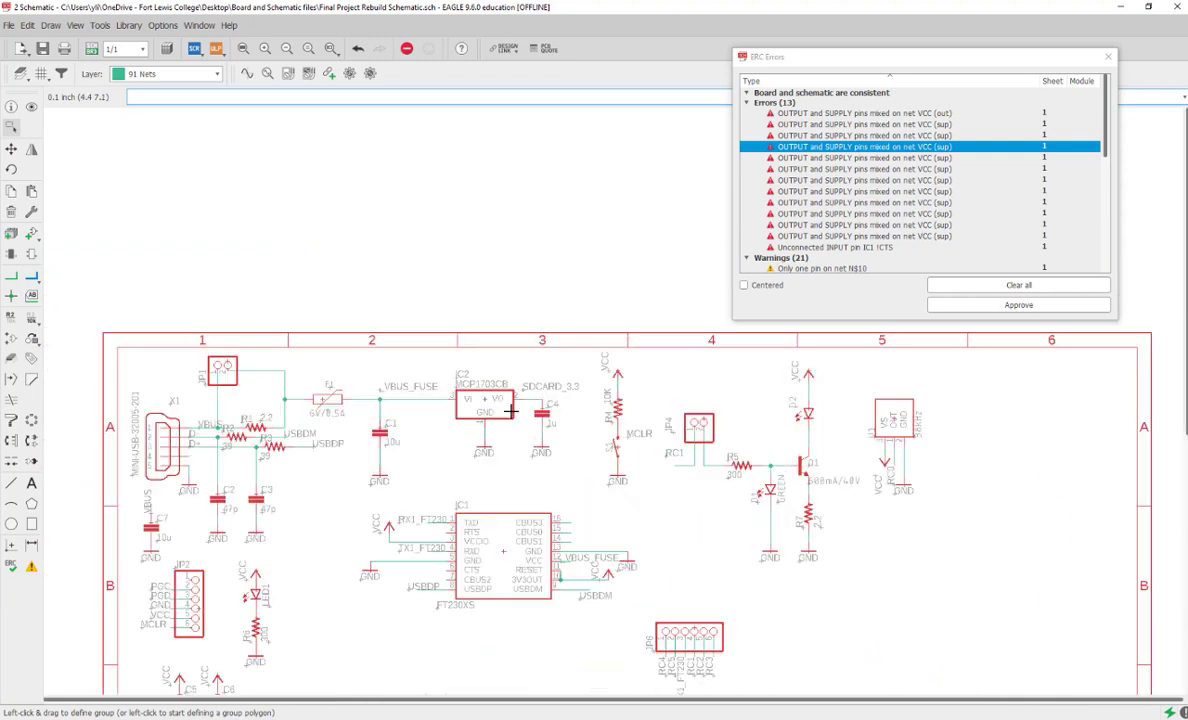
scroll(486, 427, "up", 2)
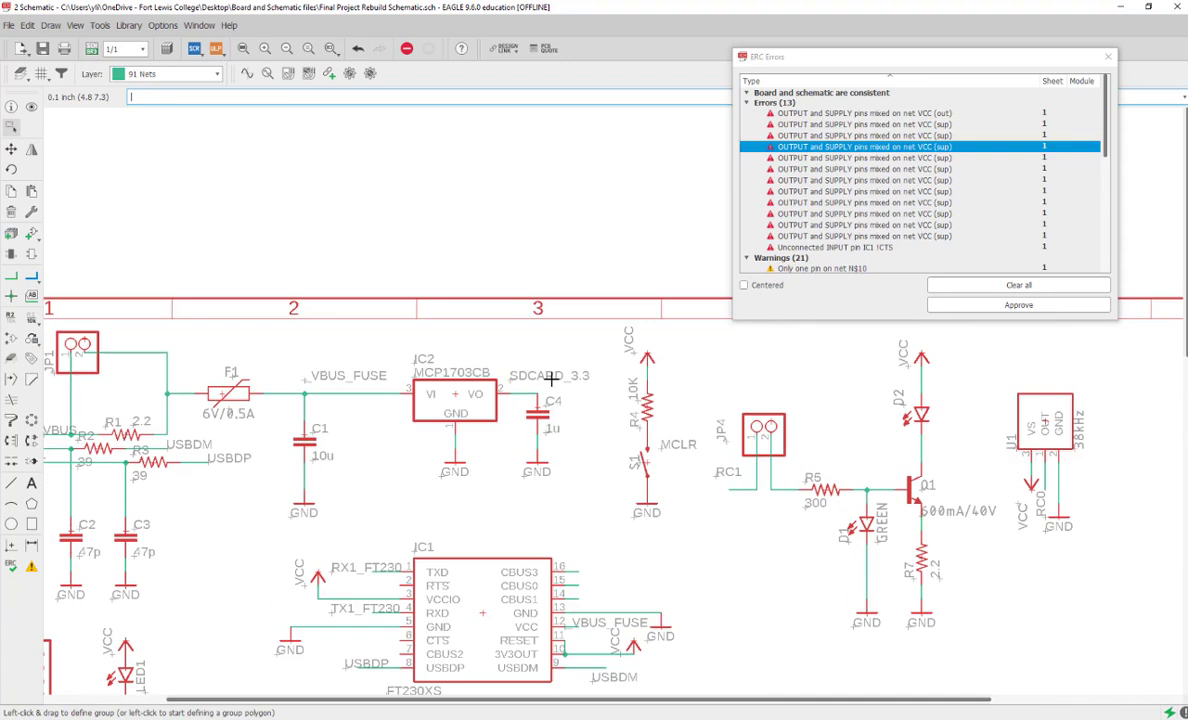
scroll(515, 345, "down", 4)
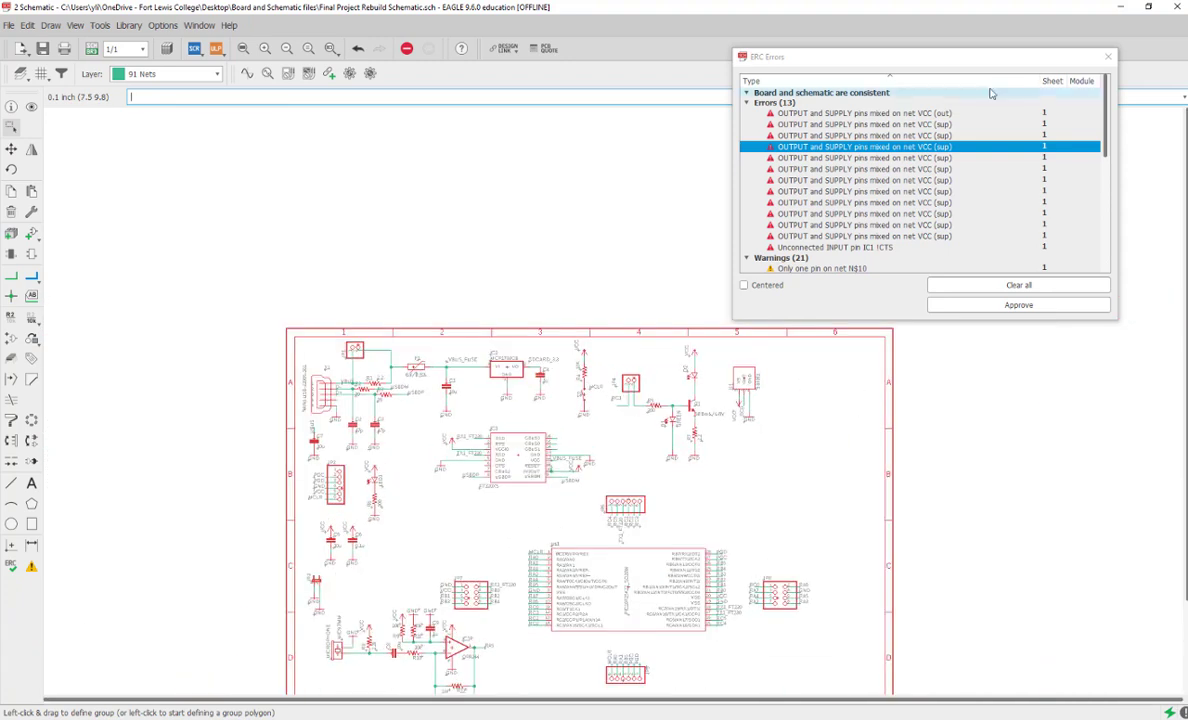
left_click(1107, 57)
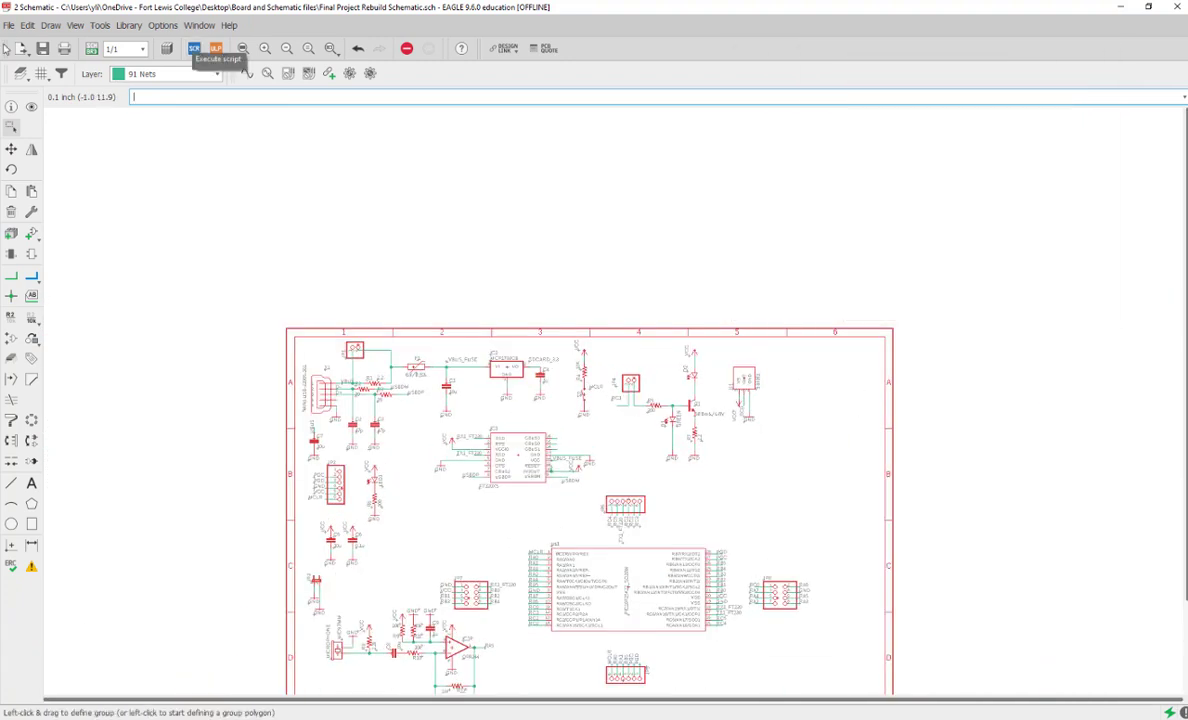
Step: Return to the board editor and maximize its window
left_click(91, 48)
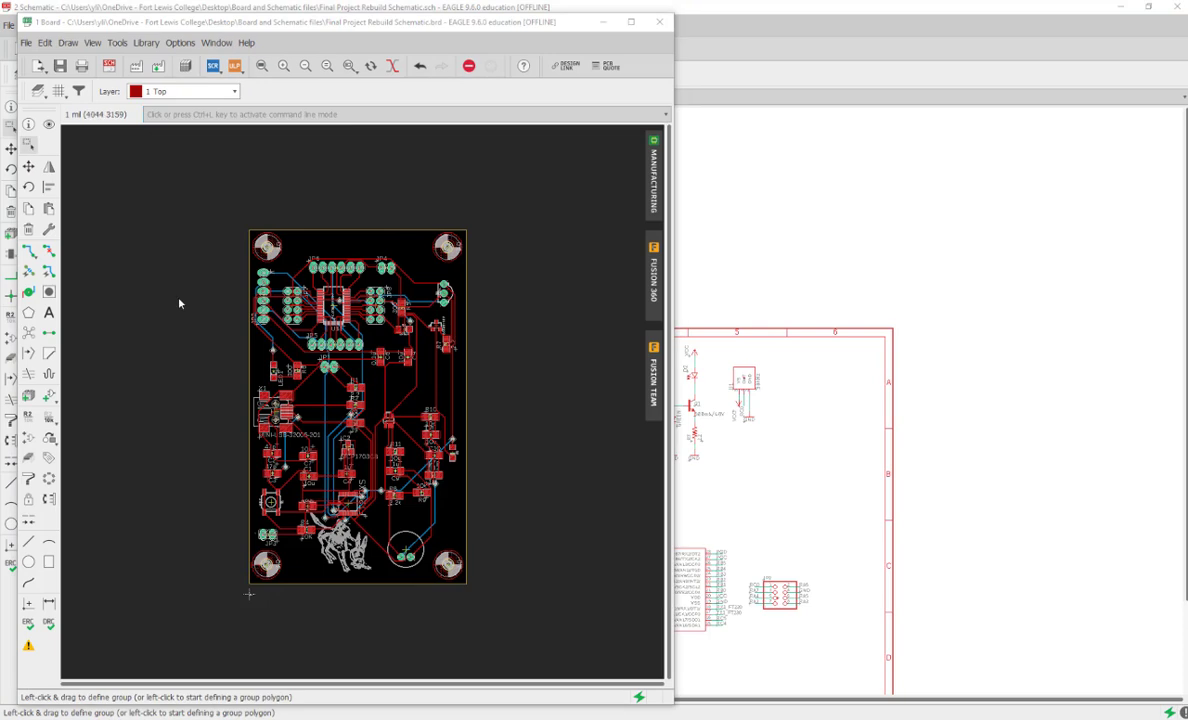
double_click(543, 14)
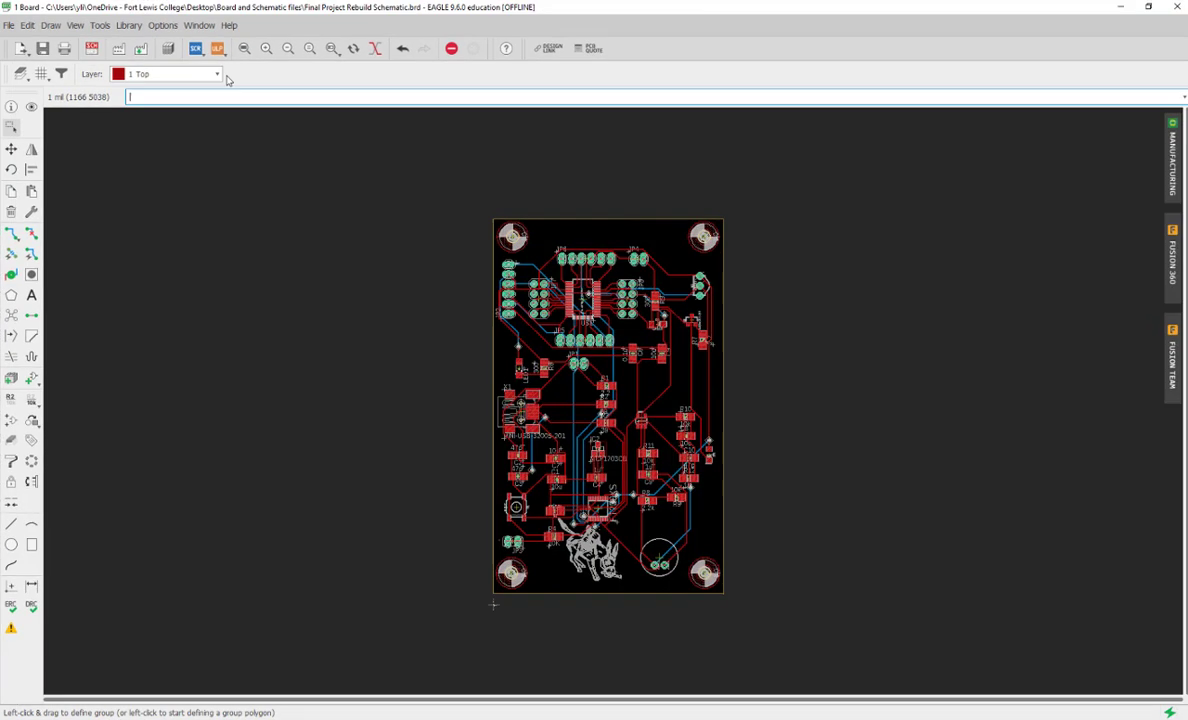
scroll(600, 343, "up", 1)
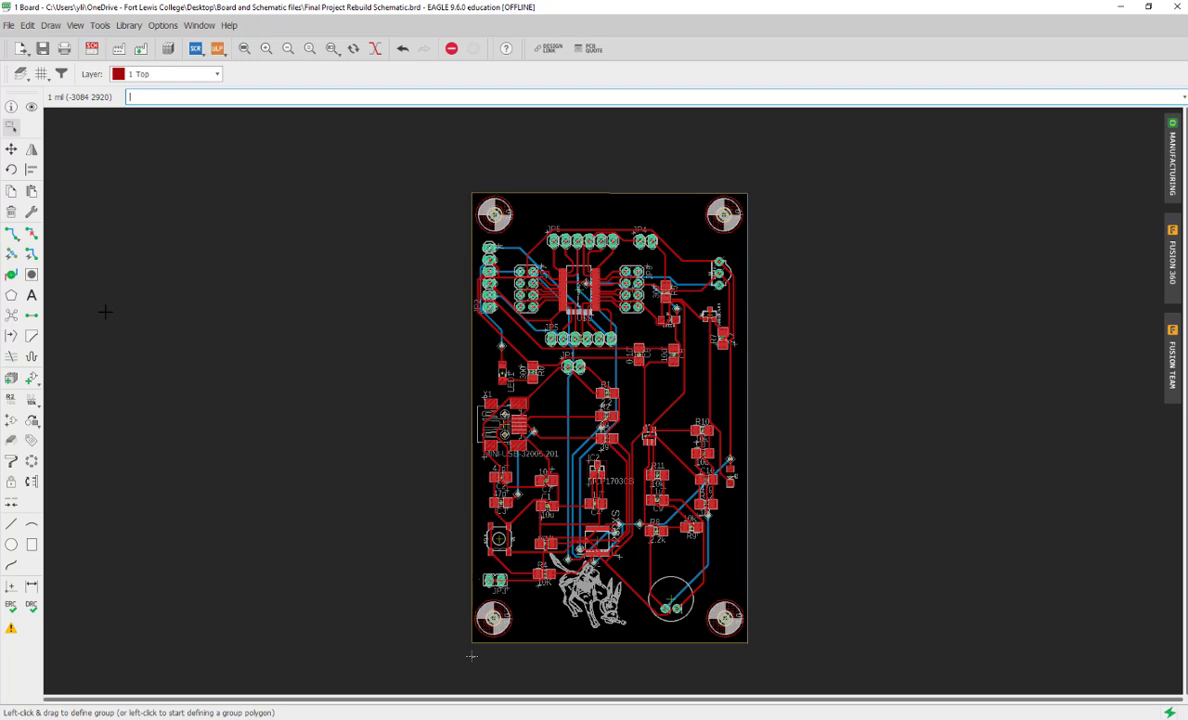
Step: Start a Top-layer polygon with width 12 at the board outline's upper-left corner and place its second vertex at the lower-left corner
left_click(11, 297)
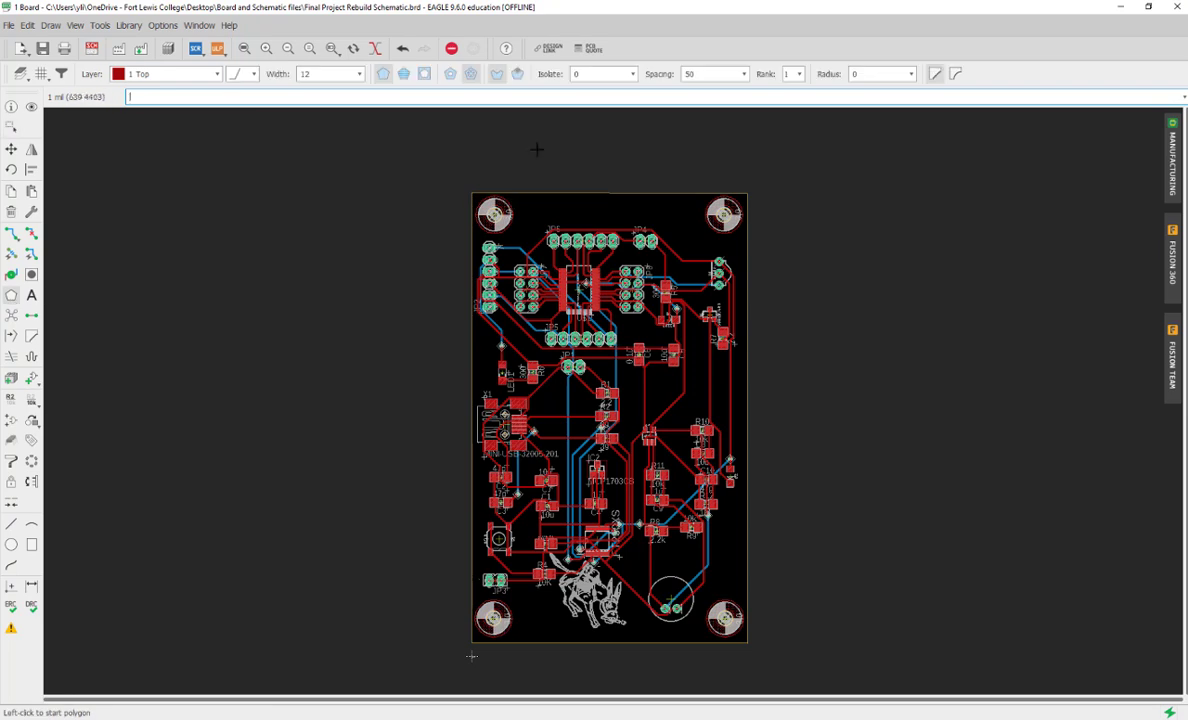
scroll(471, 191, "up", 6)
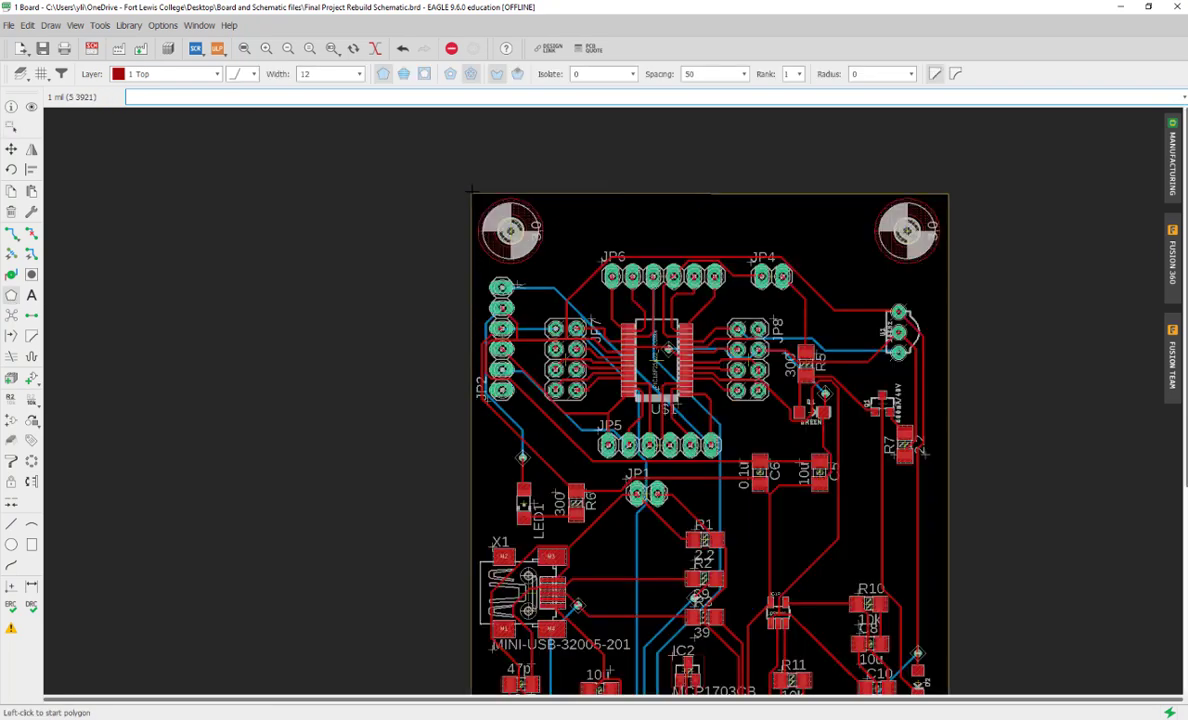
left_click(471, 193)
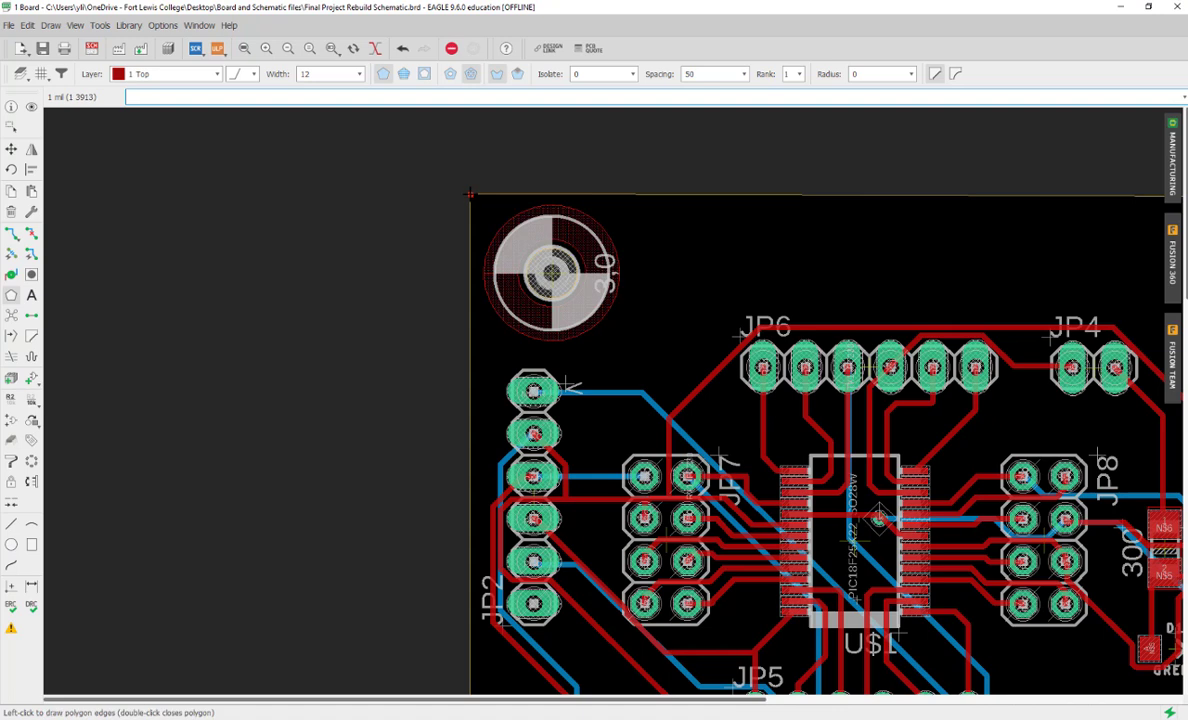
scroll(347, 231, "down", 5)
scroll(385, 140, "down", 4)
scroll(385, 393, "up", 8)
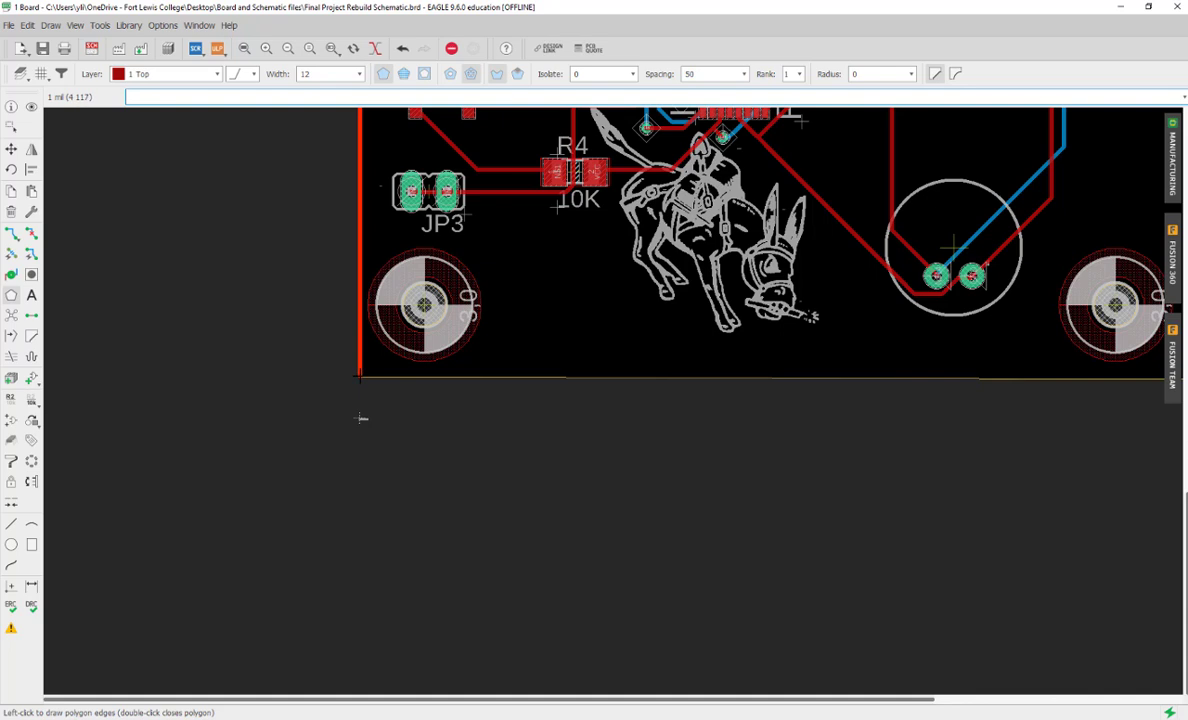
left_click(360, 377)
Step: Continue the Top-layer polygon along the board outline, placing vertices at the lower-right and upper-right corners
scroll(294, 383, "down", 5)
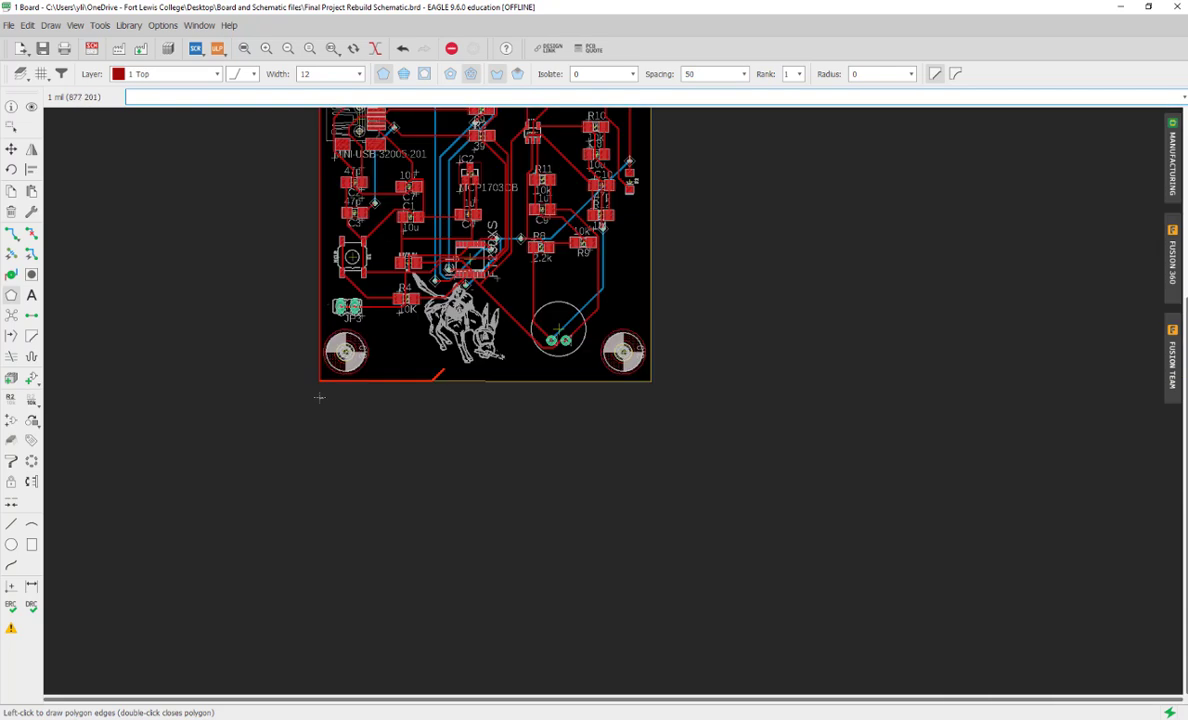
scroll(628, 375, "up", 5)
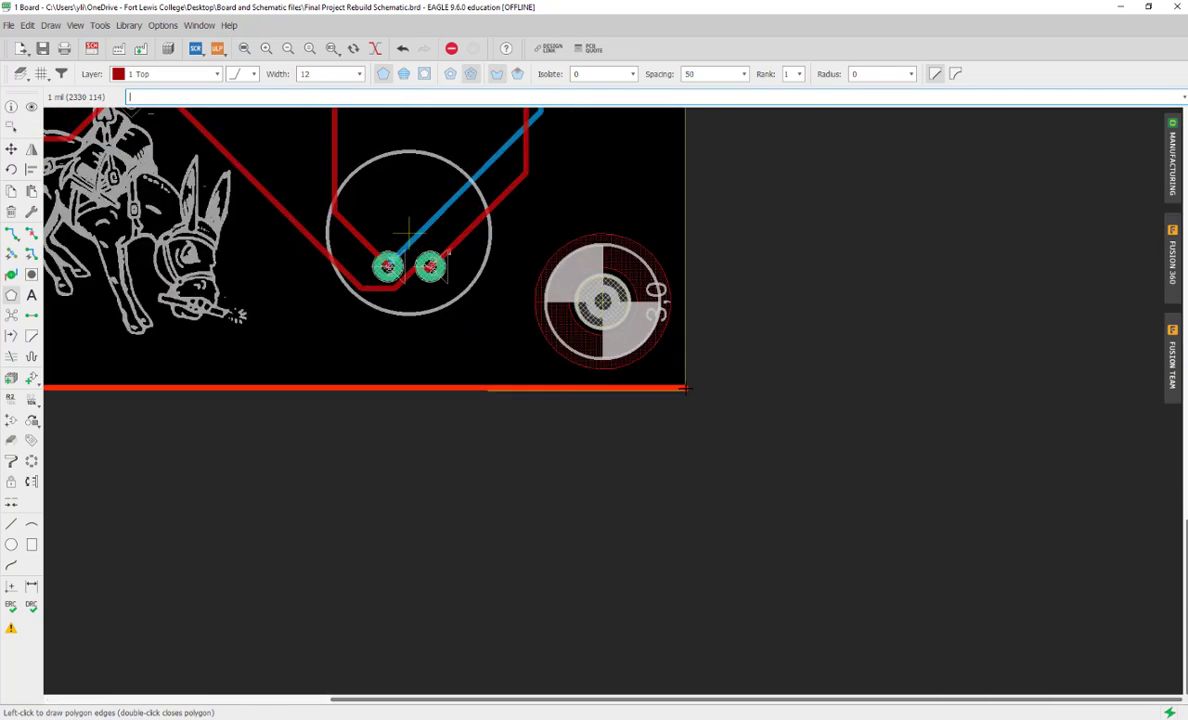
left_click(685, 388)
scroll(685, 388, "down", 6)
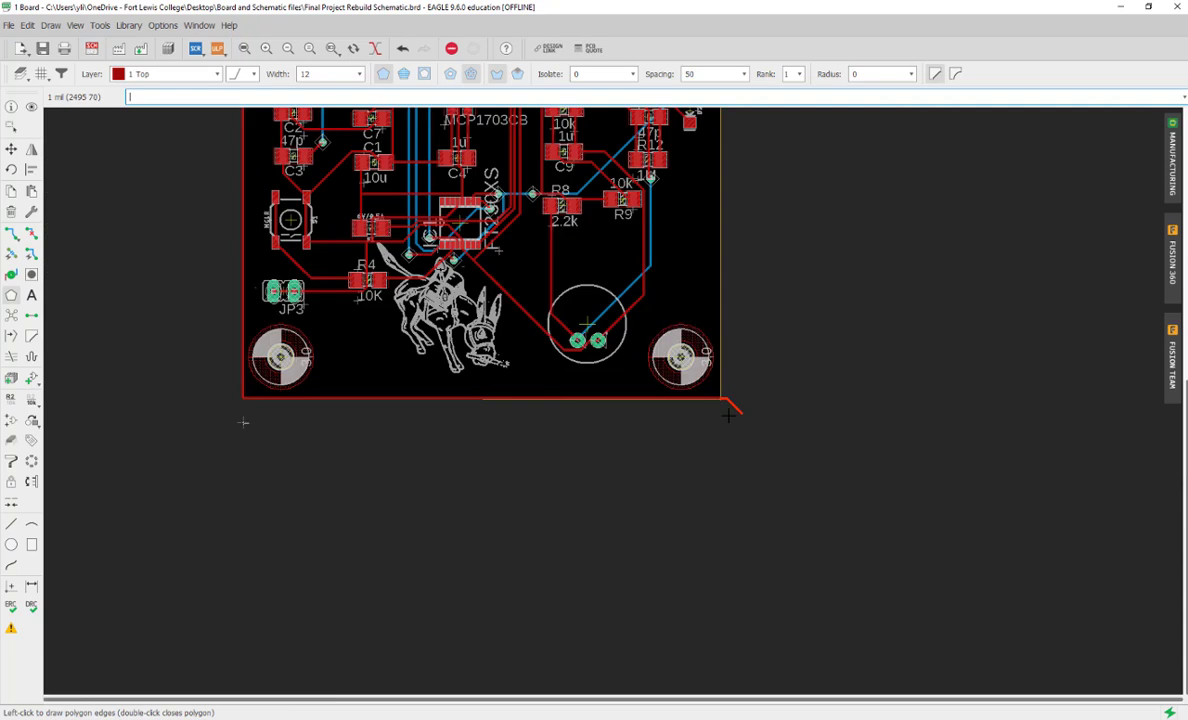
scroll(719, 218, "up", 9)
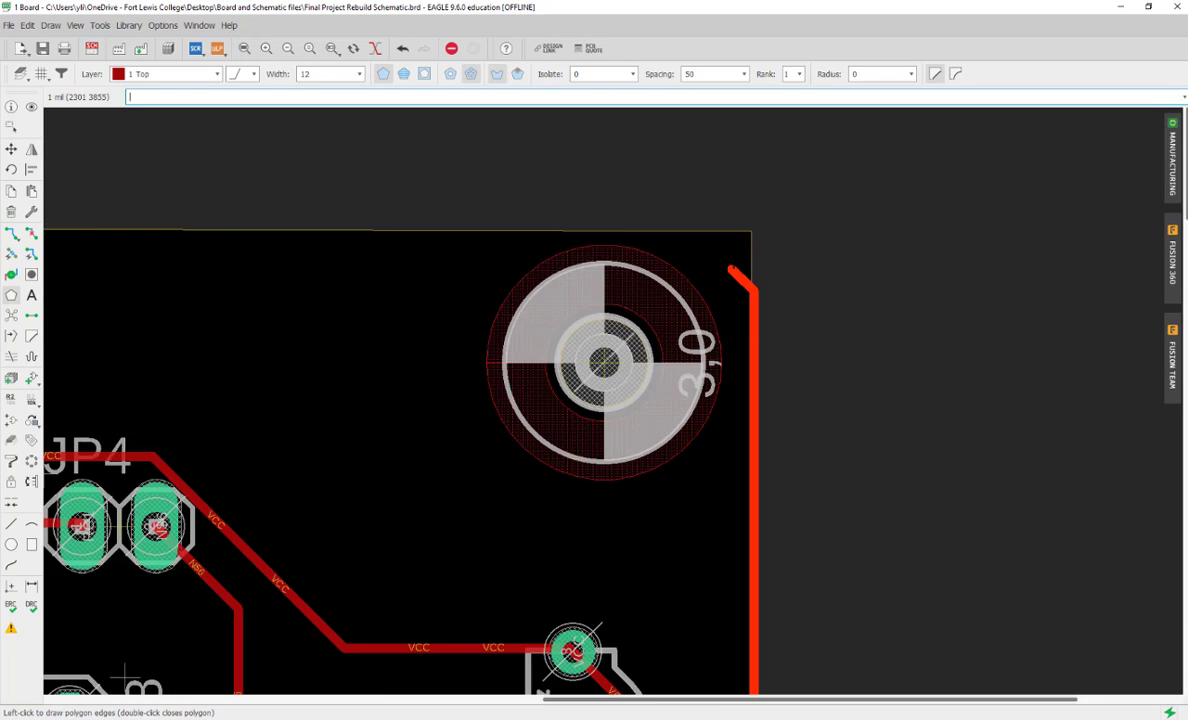
left_click(752, 234)
Step: Close the Top-layer polygon at its upper-left starting corner and assign it the signal name VCC
scroll(973, 252, "down", 4)
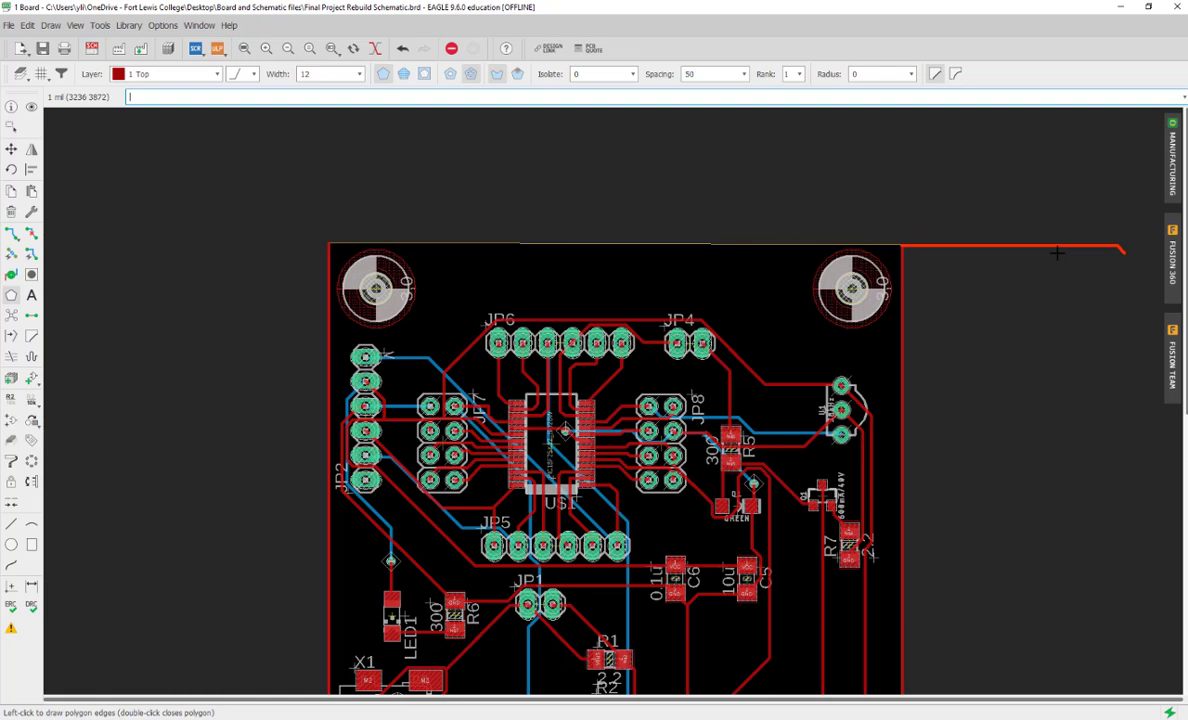
scroll(563, 250, "up", 4)
scroll(563, 250, "up", 2)
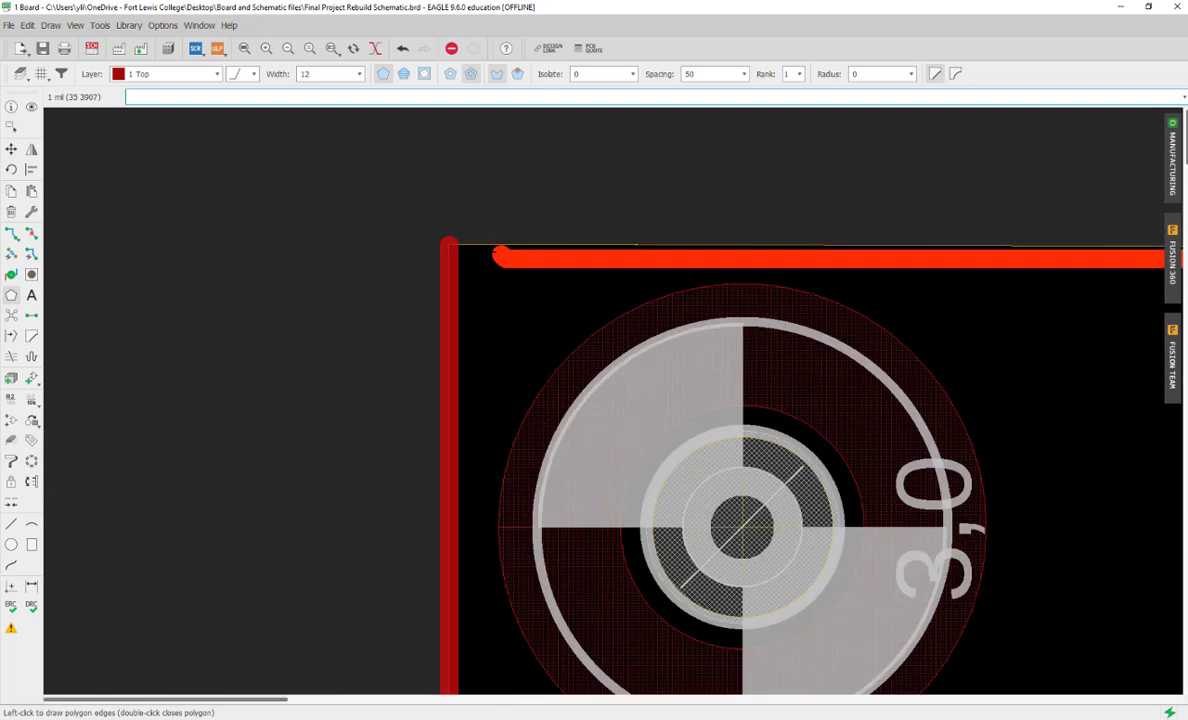
double_click(449, 245)
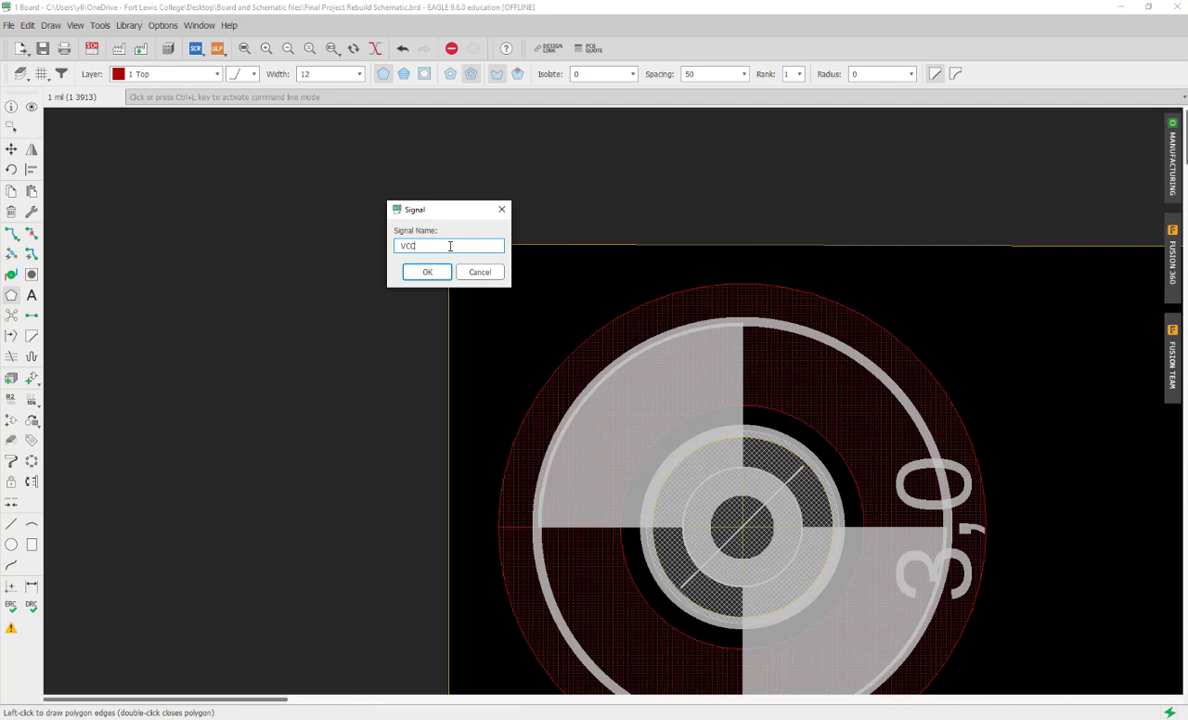
key("Return")
Step: Start a polygon on layer 16 Bottom at the board outline's upper-left corner and place its second vertex at the lower-left corner
scroll(229, 235, "down", 3)
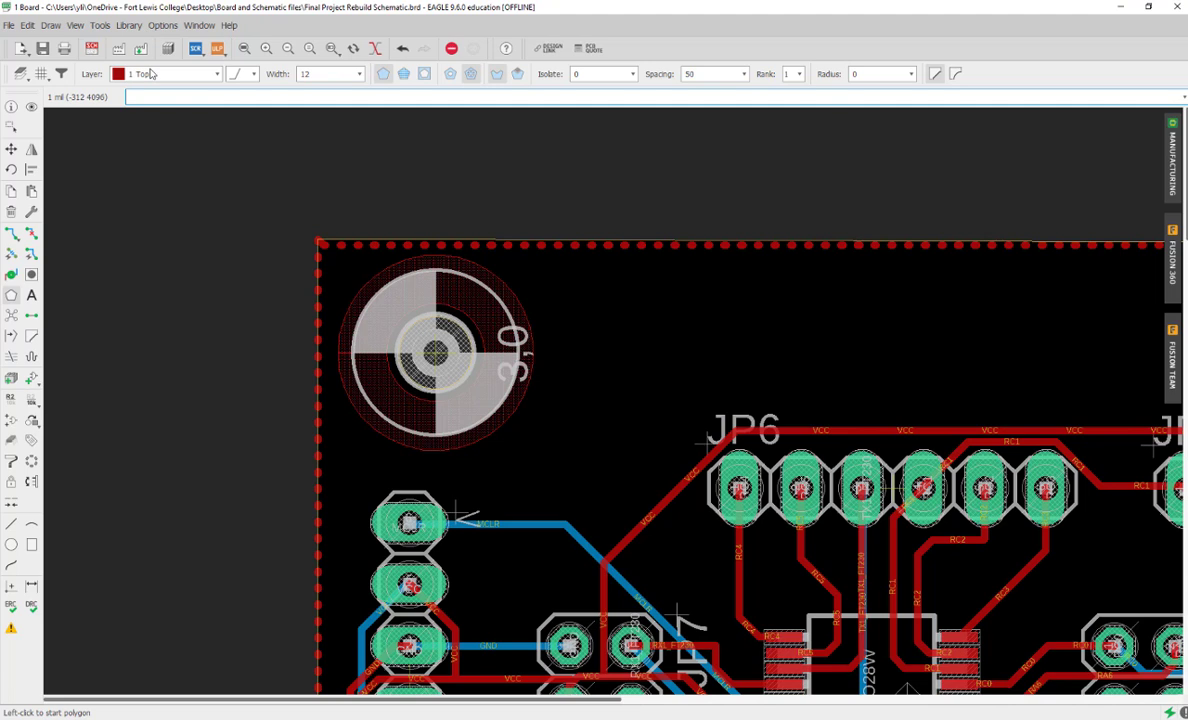
left_click(150, 74)
left_click(148, 89)
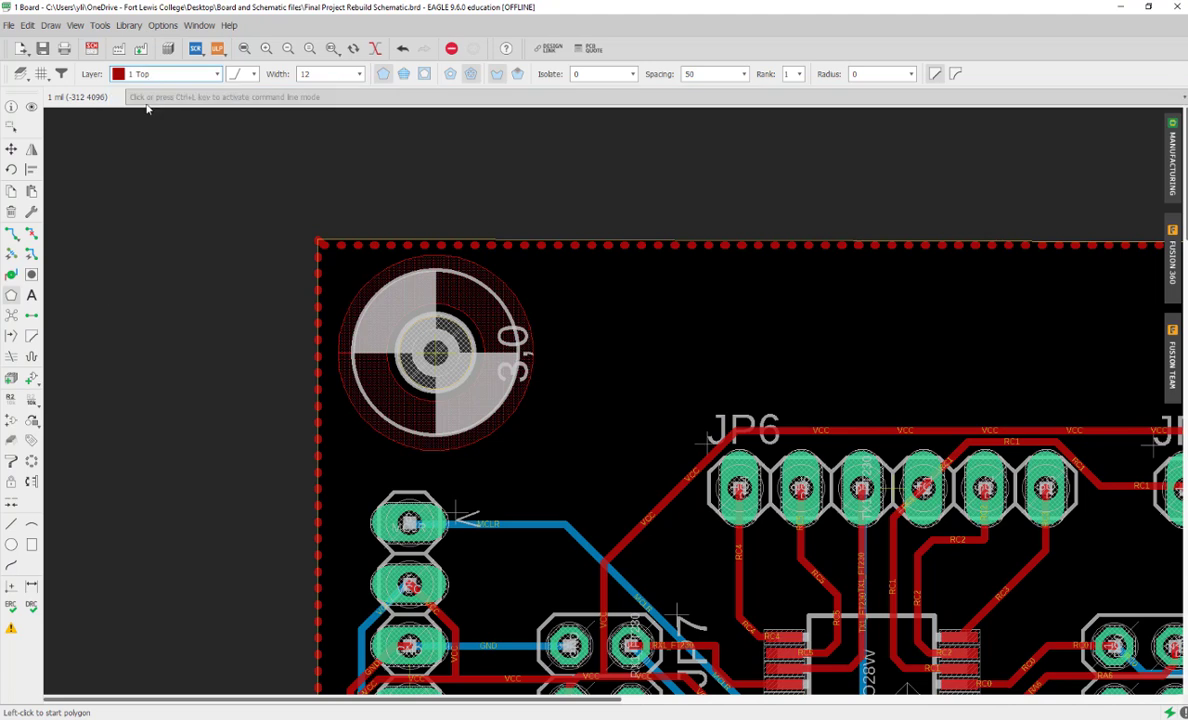
left_click(12, 295)
left_click(318, 241)
scroll(318, 241, "down", 5)
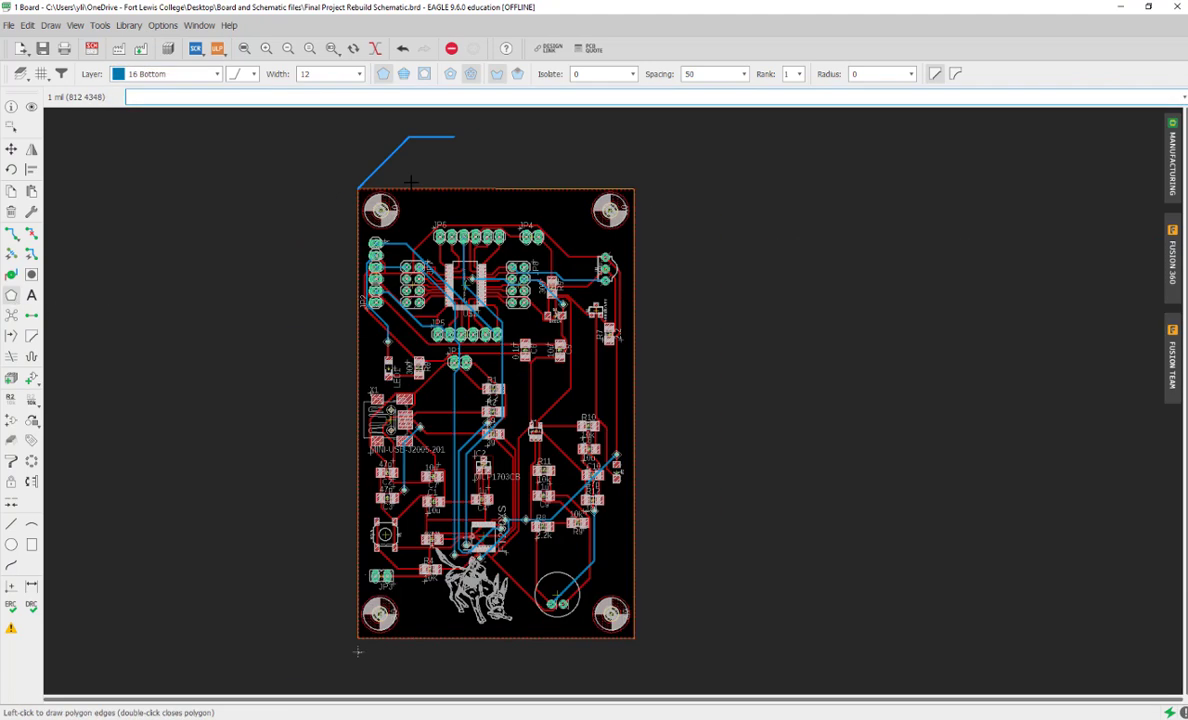
scroll(367, 480, "up", 5)
scroll(367, 480, "up", 3)
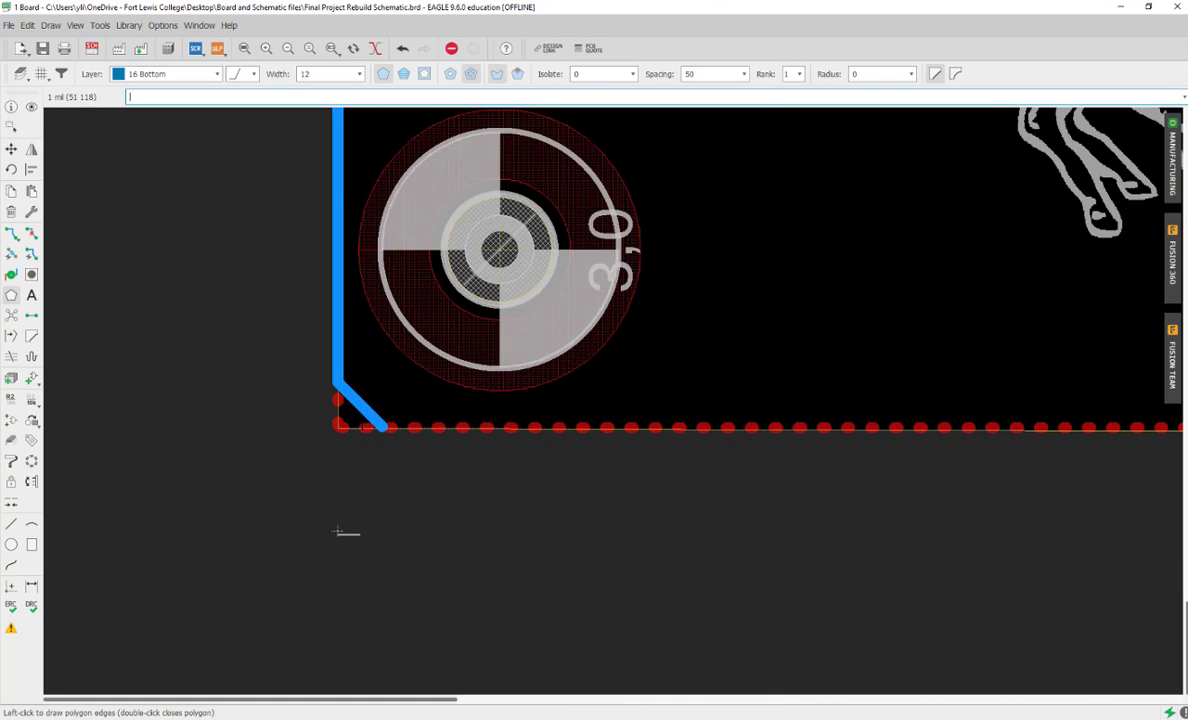
left_click(334, 427)
Step: Continue the Bottom-layer polygon along the board outline, placing vertices at the lower-right and upper-right corners
scroll(247, 437, "down", 5)
scroll(560, 440, "down", 2)
scroll(525, 442, "up", 5)
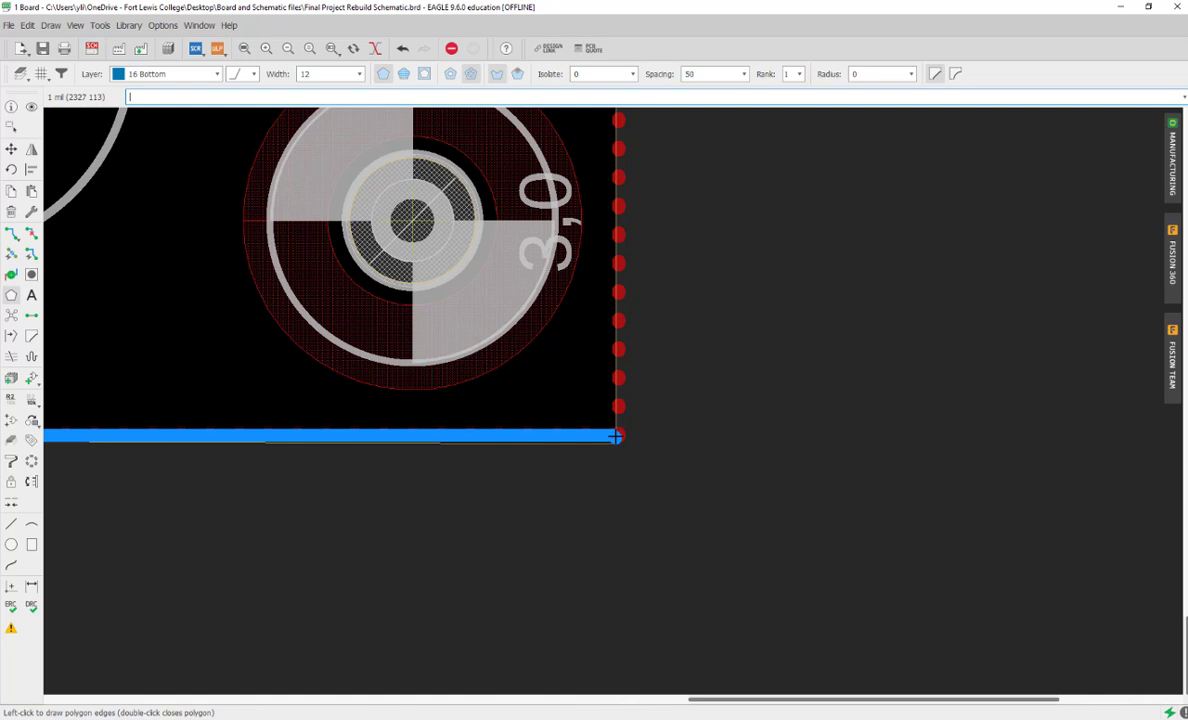
left_click(617, 435)
scroll(617, 435, "down", 5)
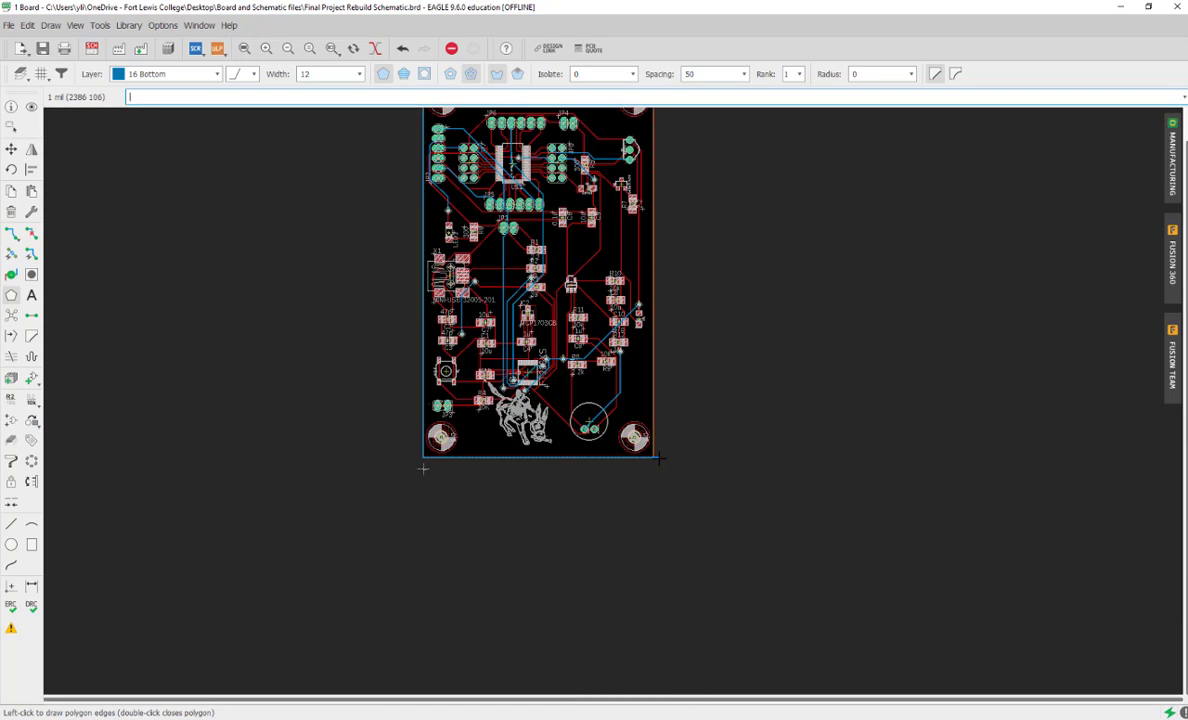
scroll(658, 240, "up", 4)
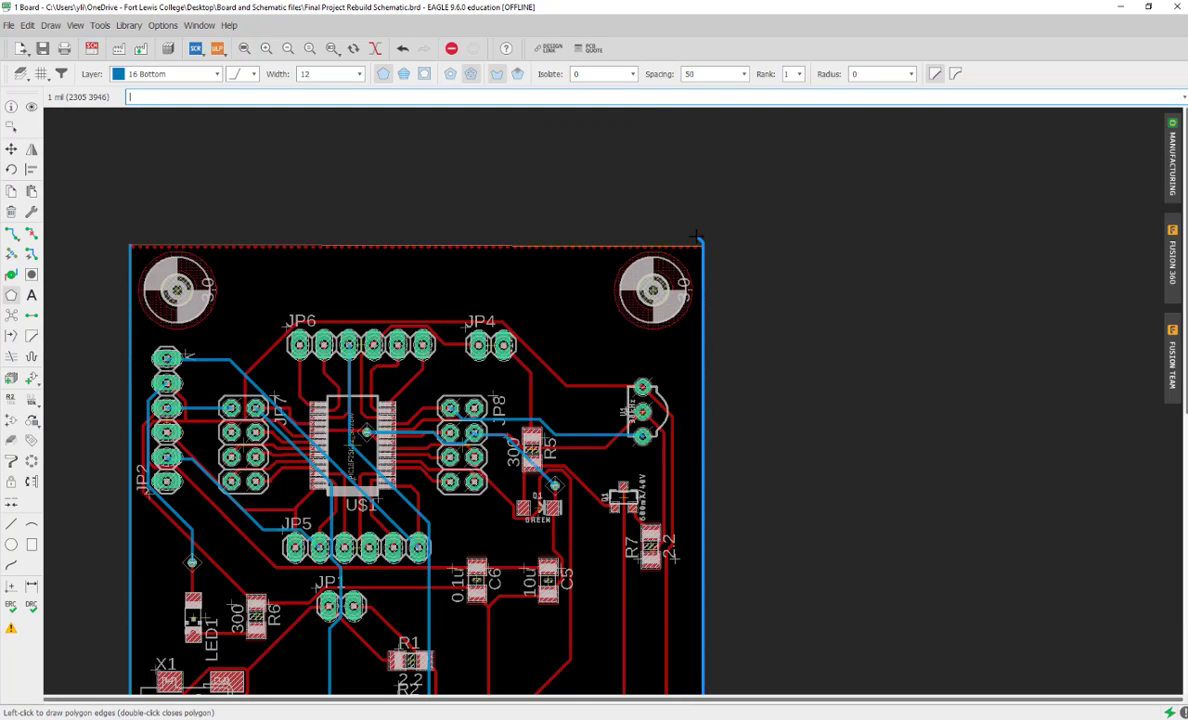
scroll(710, 267, "up", 2)
left_click(714, 263)
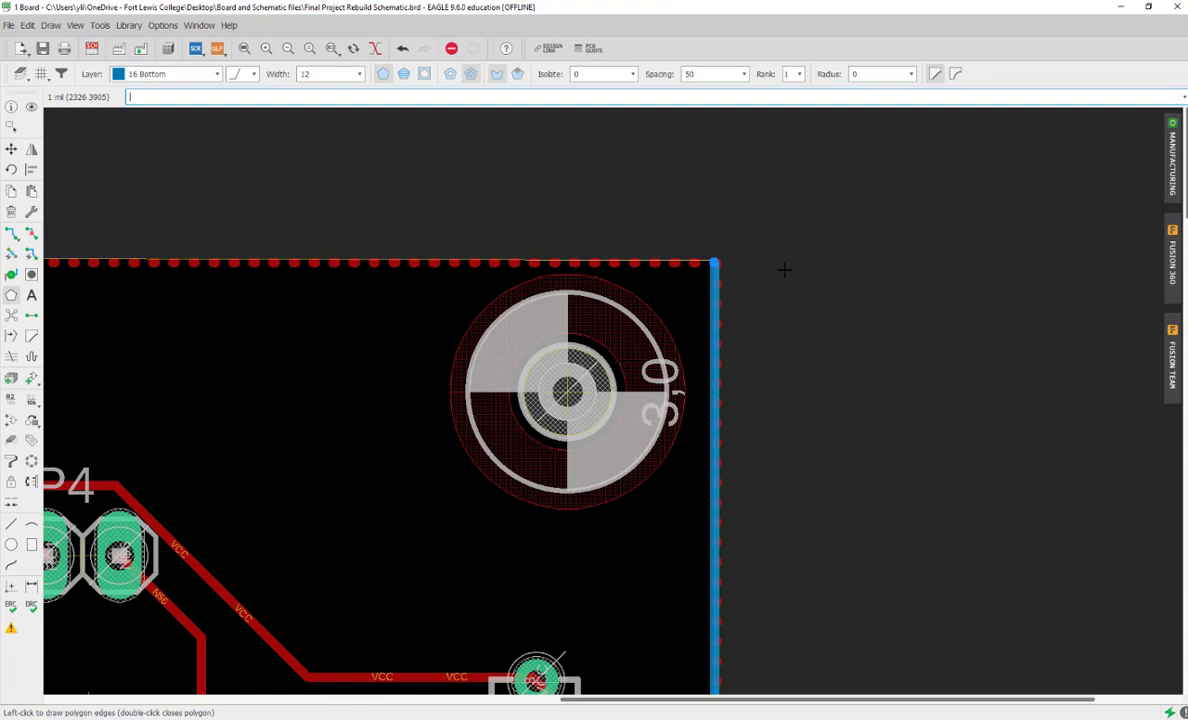
Step: Close the Bottom-layer polygon at its upper-left starting corner and assign it the signal name GND
scroll(782, 265, "down", 5)
scroll(583, 285, "up", 5)
scroll(583, 285, "up", 4)
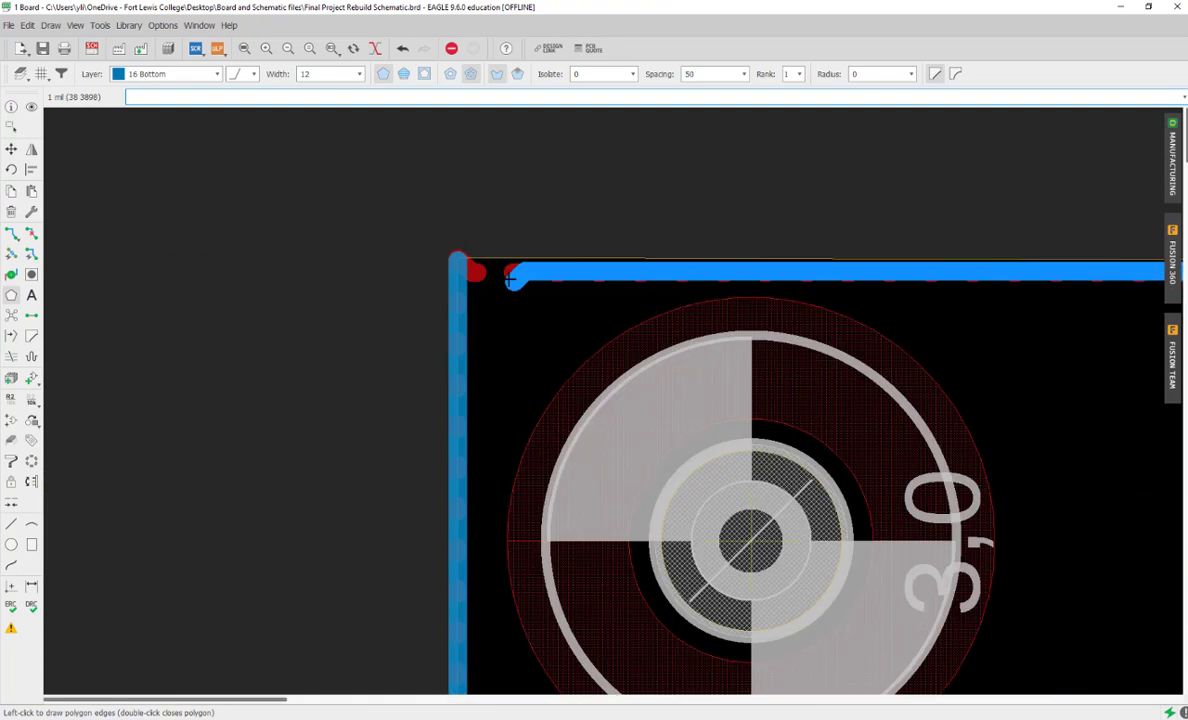
left_click(455, 260)
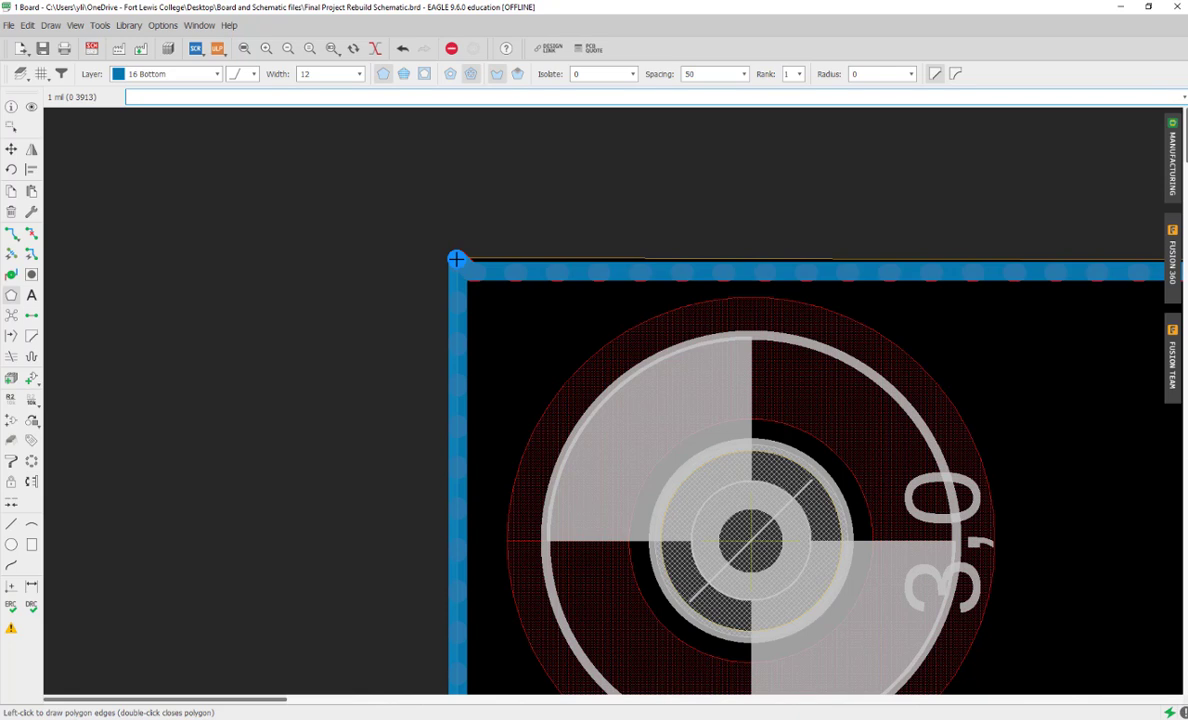
double_click(457, 264)
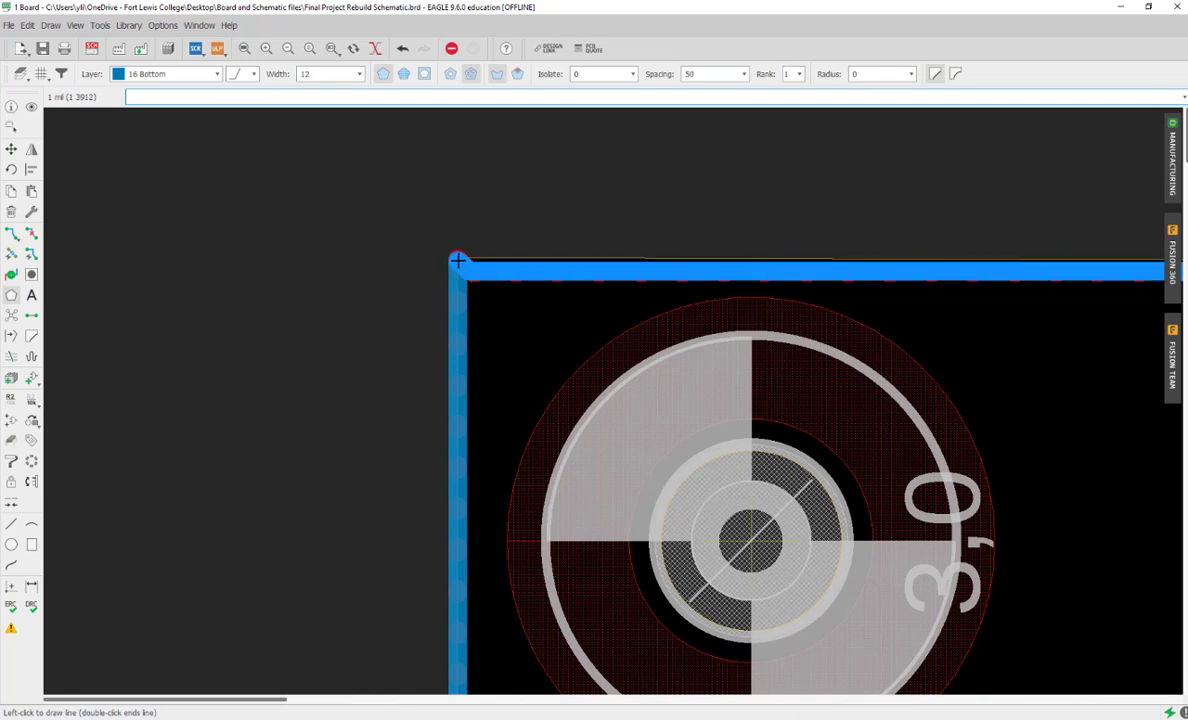
left_click(457, 260)
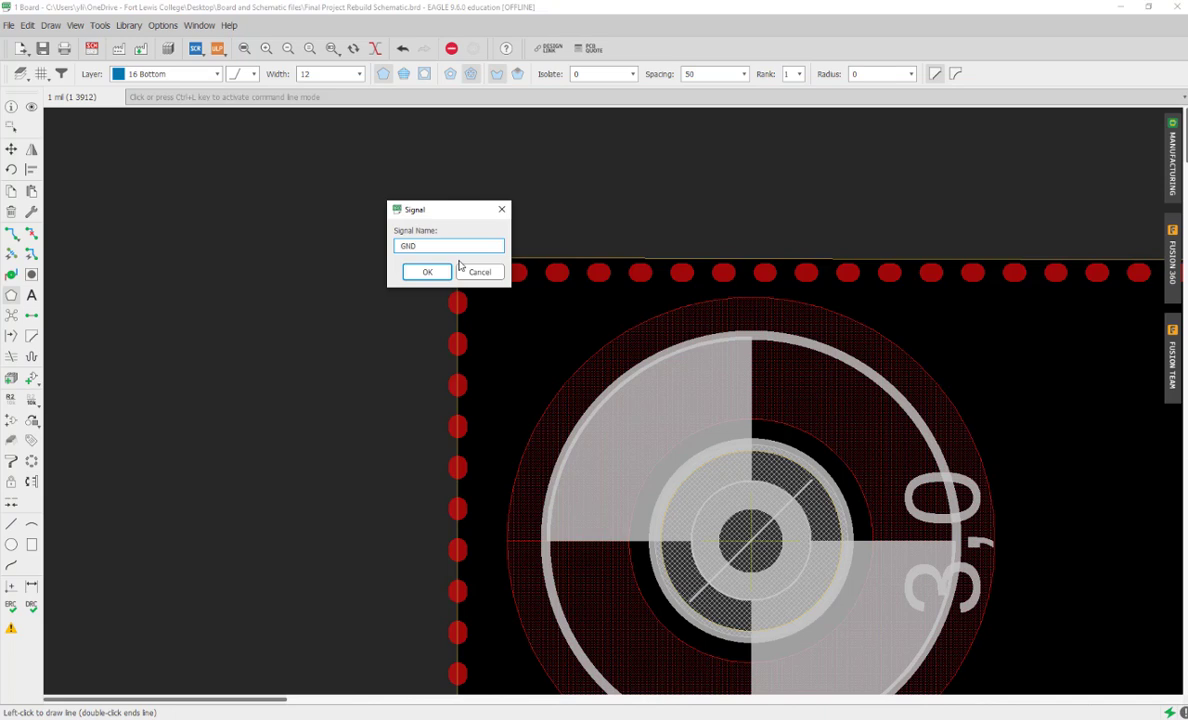
key("Return")
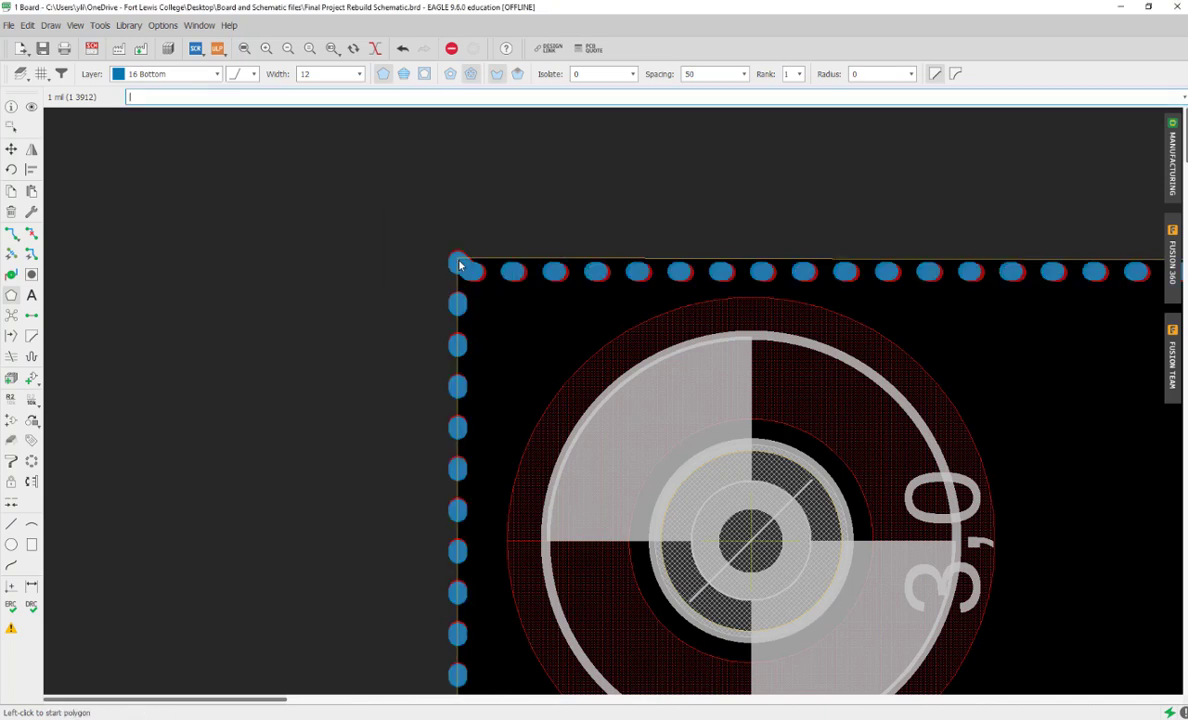
Step: Run Ratsnest to fill the VCC and GND copper polygons, and save the board
left_click(12, 315)
left_click(46, 52)
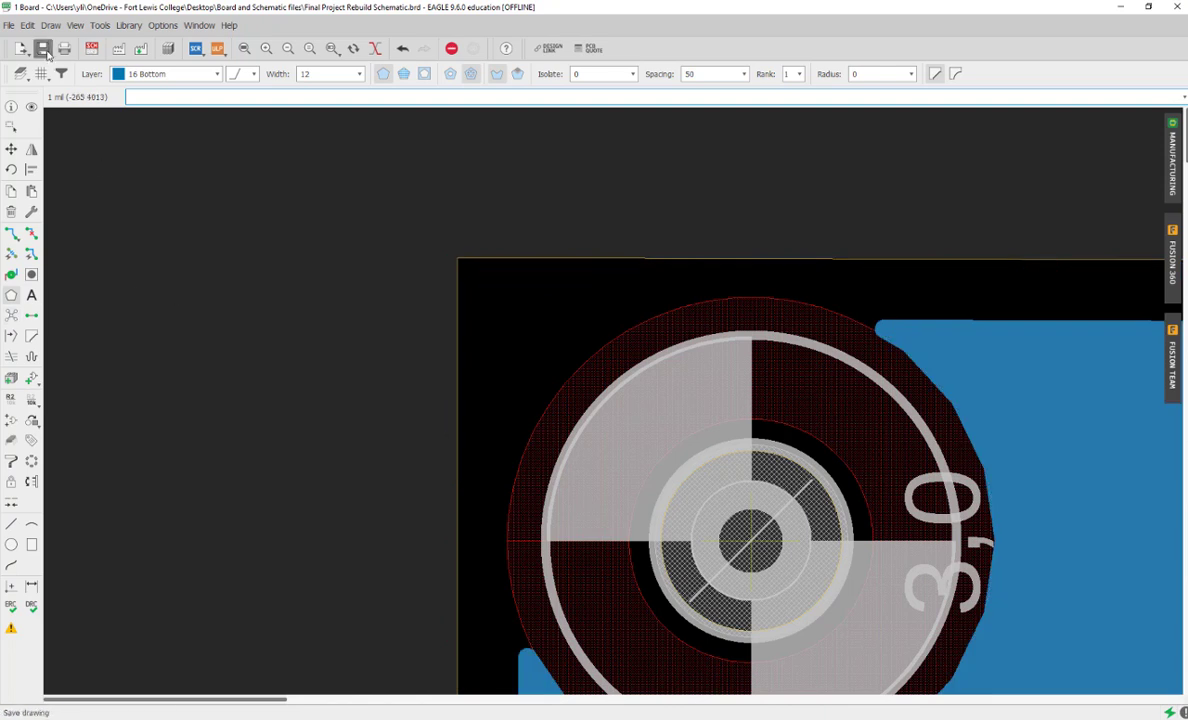
left_click(43, 50)
Step: Examine the filled bottom copper pour, switch the layer to 1 Top, and inspect the top pour around the traces and pads
scroll(228, 257, "down", 8)
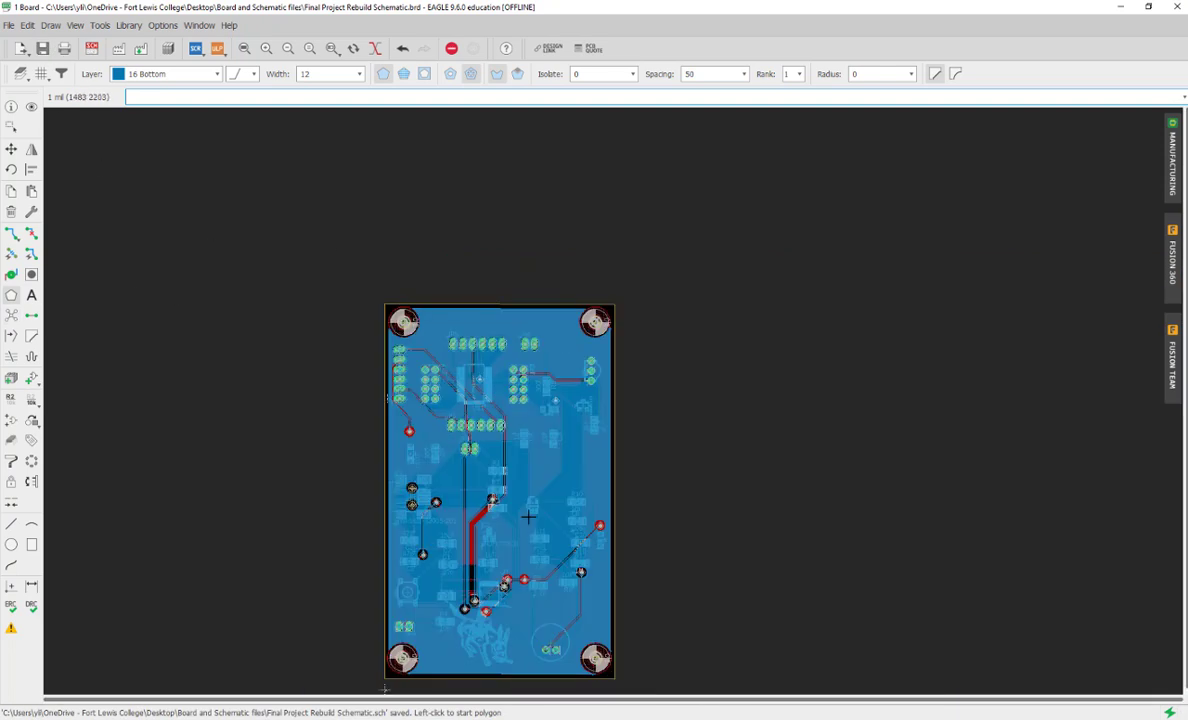
scroll(528, 516, "down", 3)
scroll(502, 558, "up", 7)
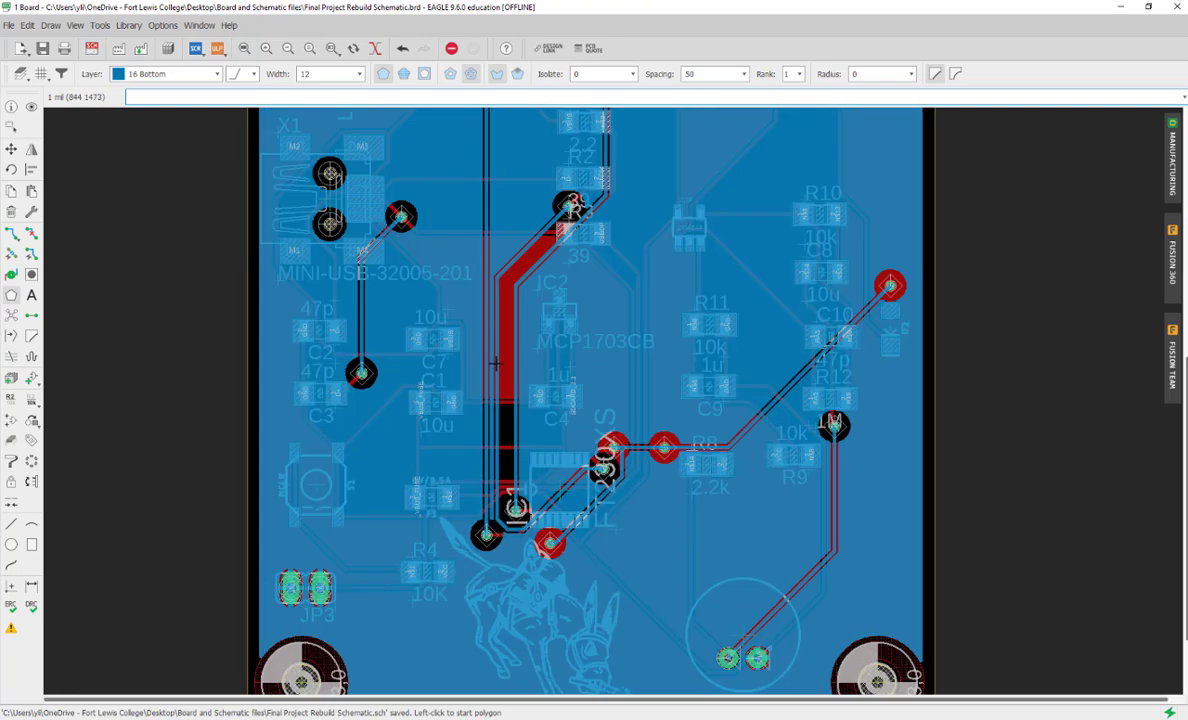
left_click(162, 74)
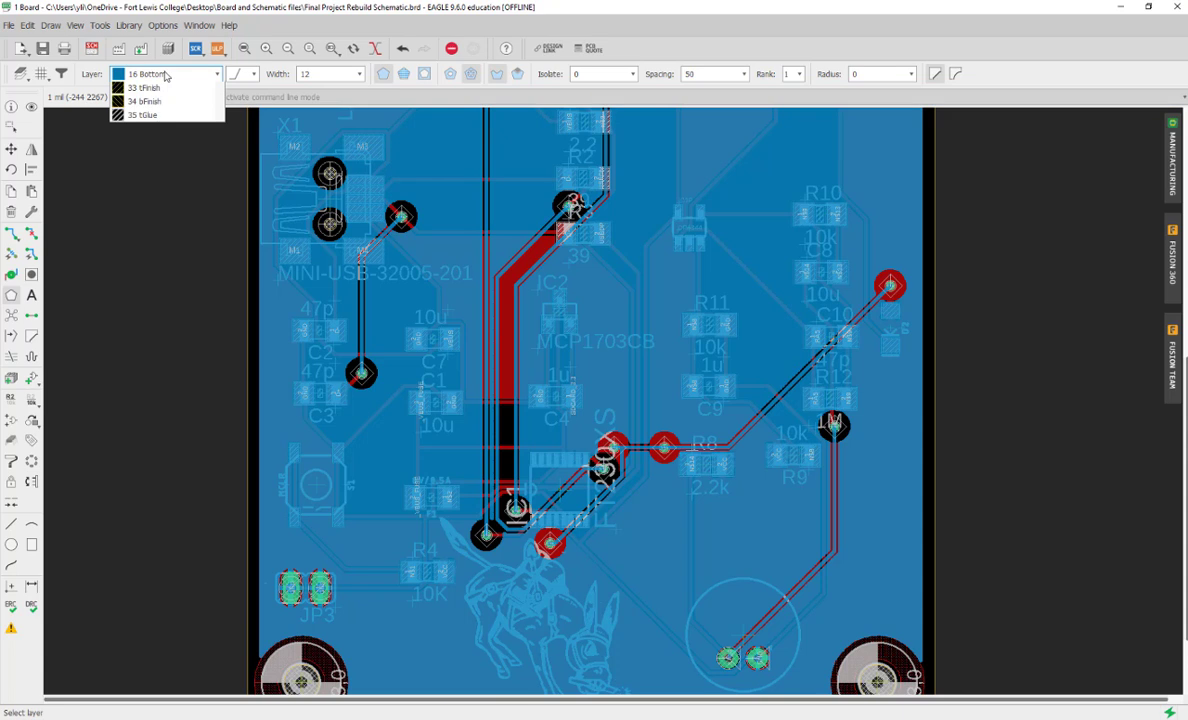
left_click(159, 88)
scroll(294, 575, "down", 2)
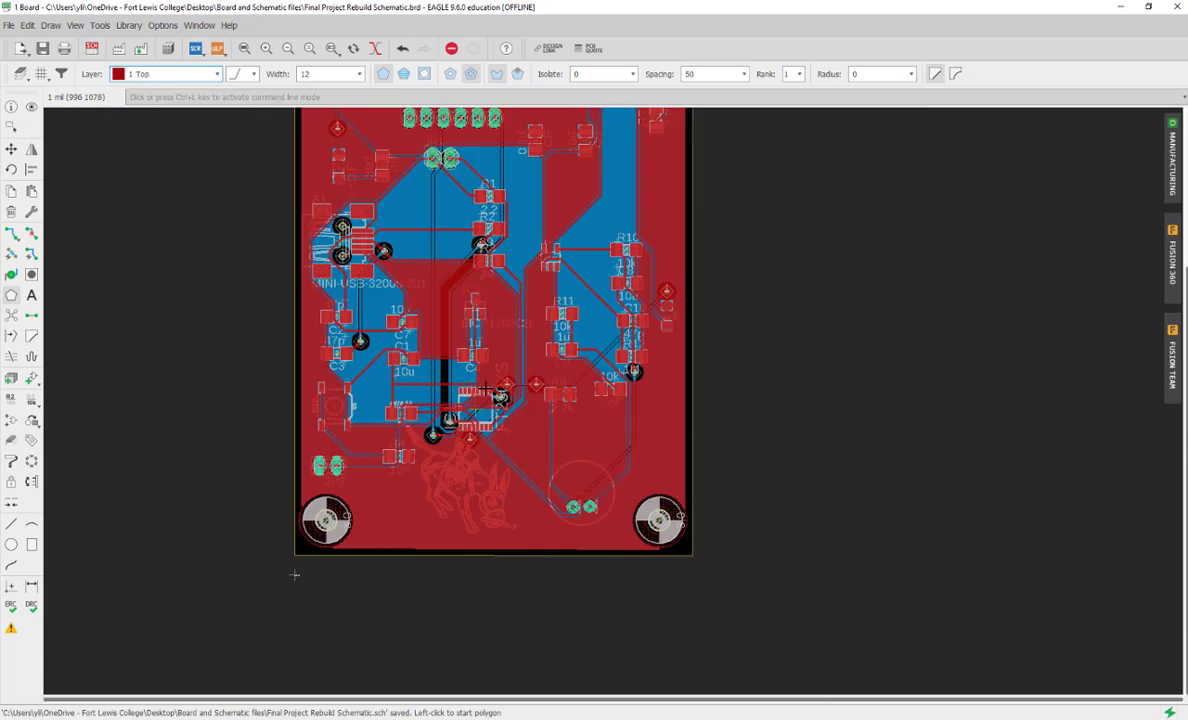
scroll(398, 553, "down", 2)
scroll(398, 553, "up", 5)
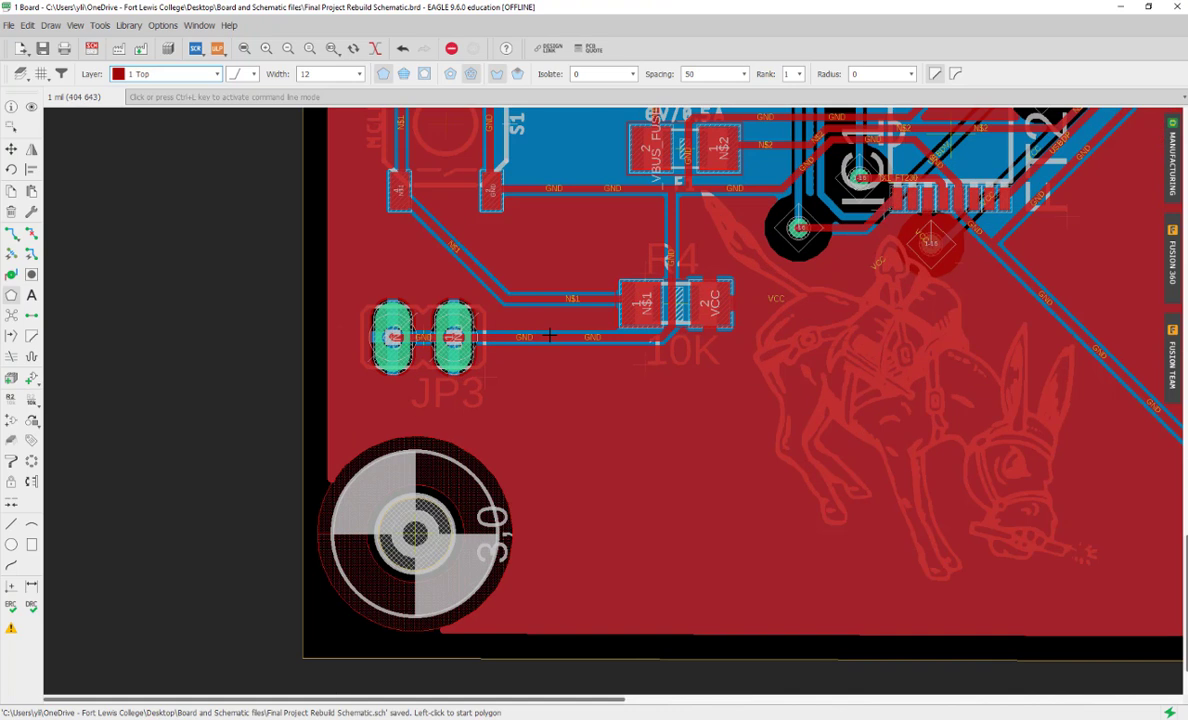
scroll(480, 480, "down", 3)
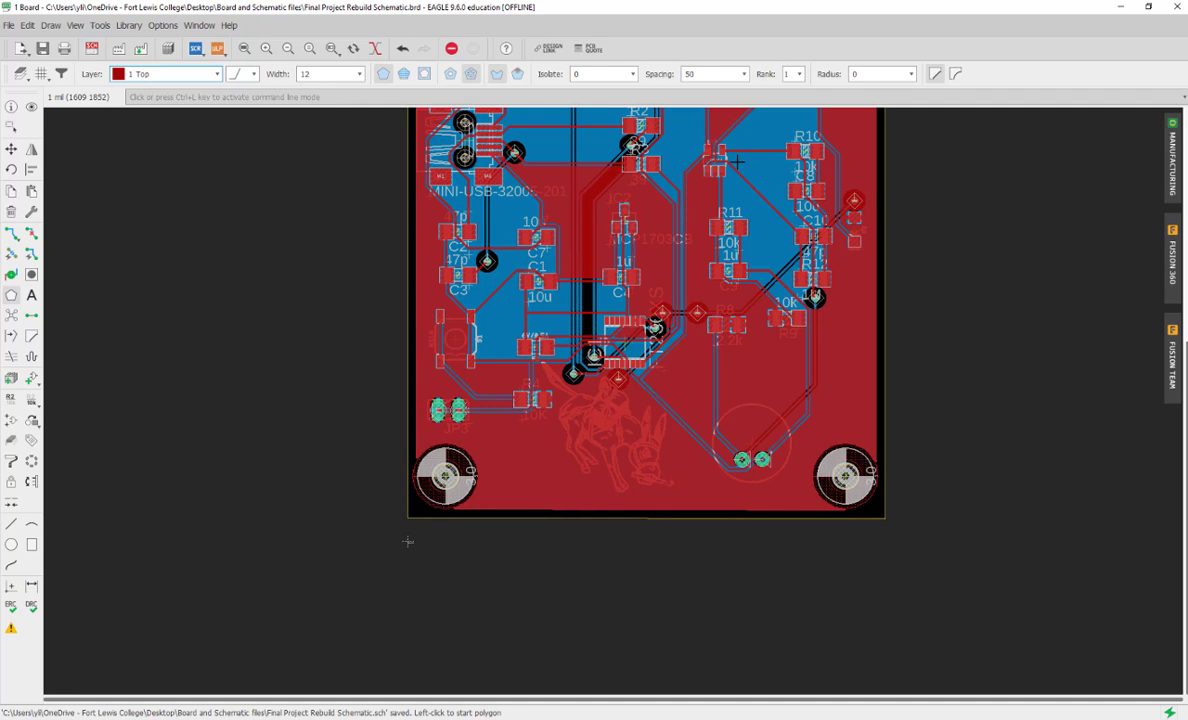
scroll(548, 265, "up", 4)
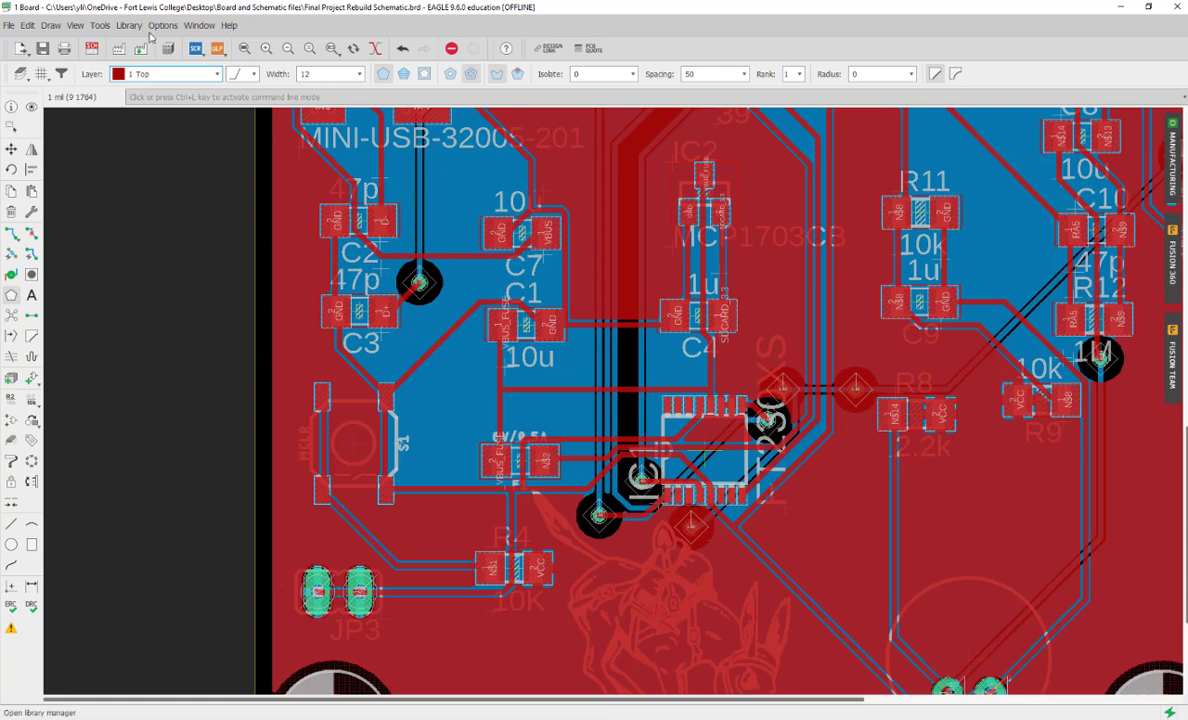
Step: Run the design rule check on the poured board with the default rules and save the board
left_click(100, 25)
left_click(118, 59)
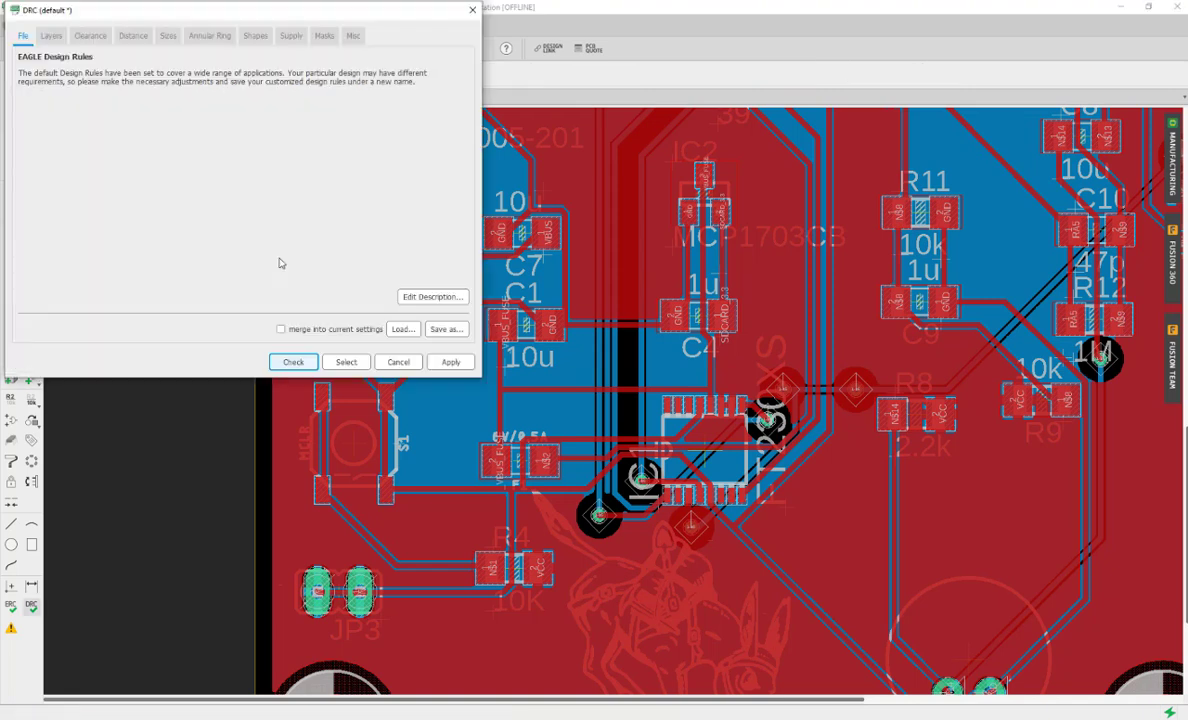
left_click(276, 331)
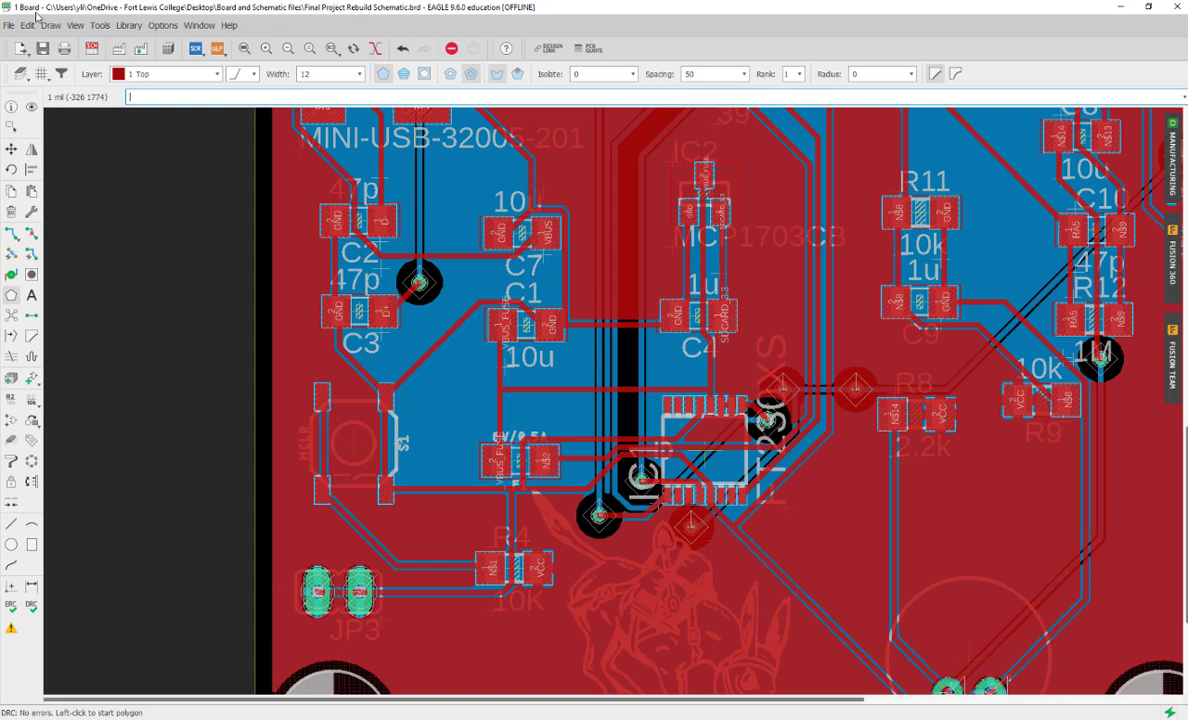
left_click(42, 48)
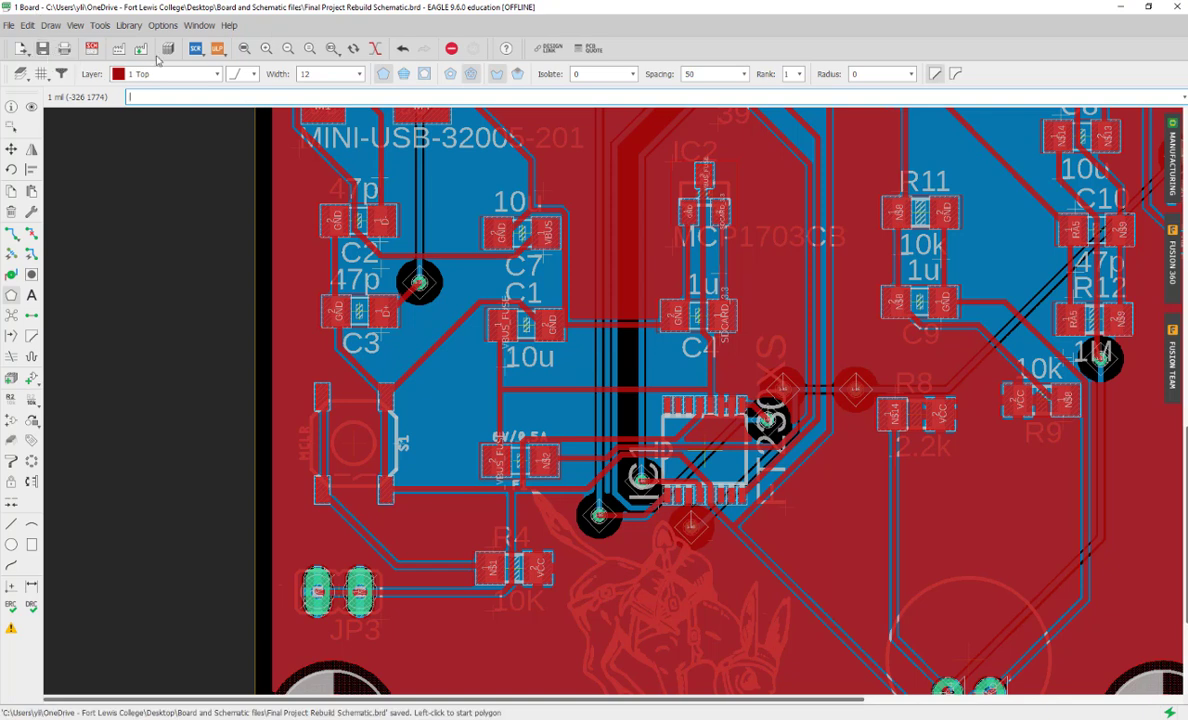
Step: Process the template_2_layer.cam job in the CAM Processor with the Desktop as output directory, and close the CAM Processor
left_click(117, 49)
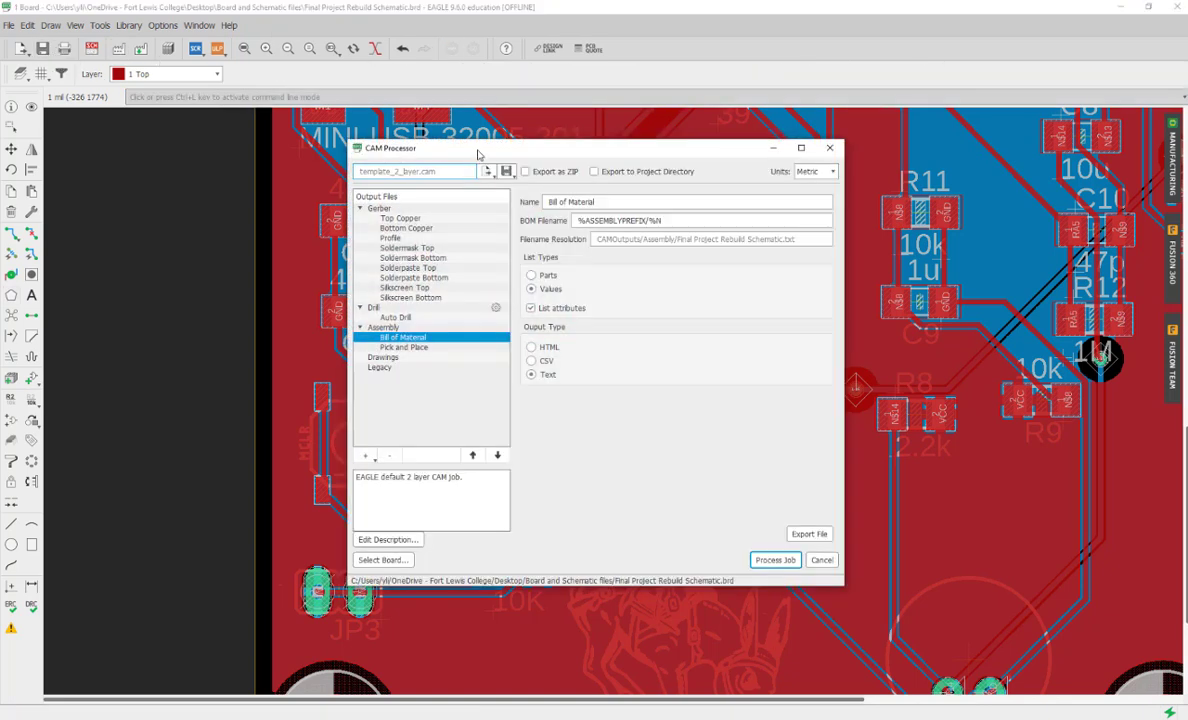
left_click_drag(478, 155, 417, 101)
left_click(318, 156)
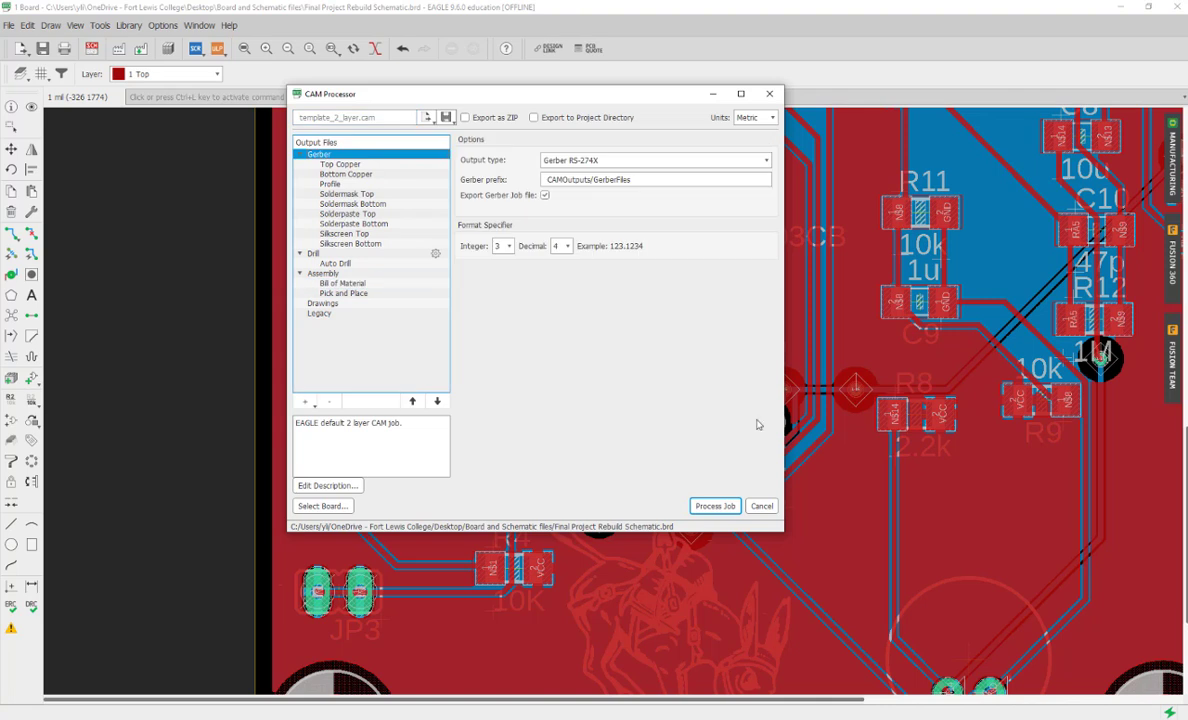
left_click(715, 506)
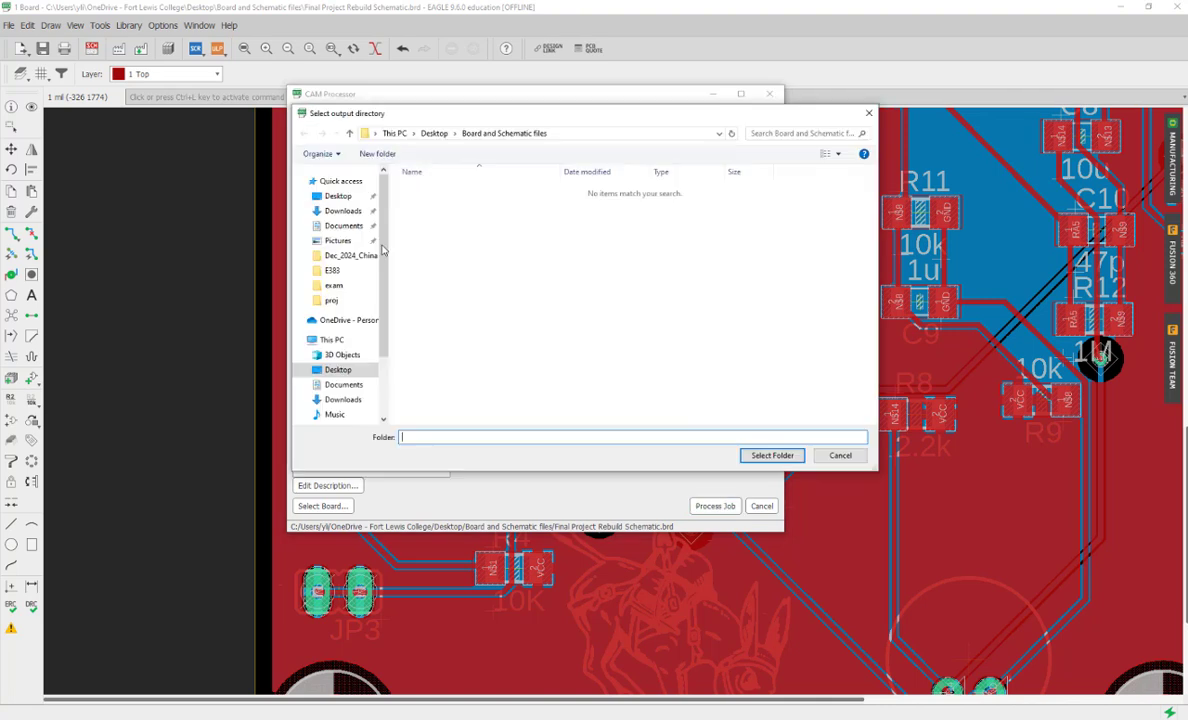
left_click(338, 196)
left_click(772, 455)
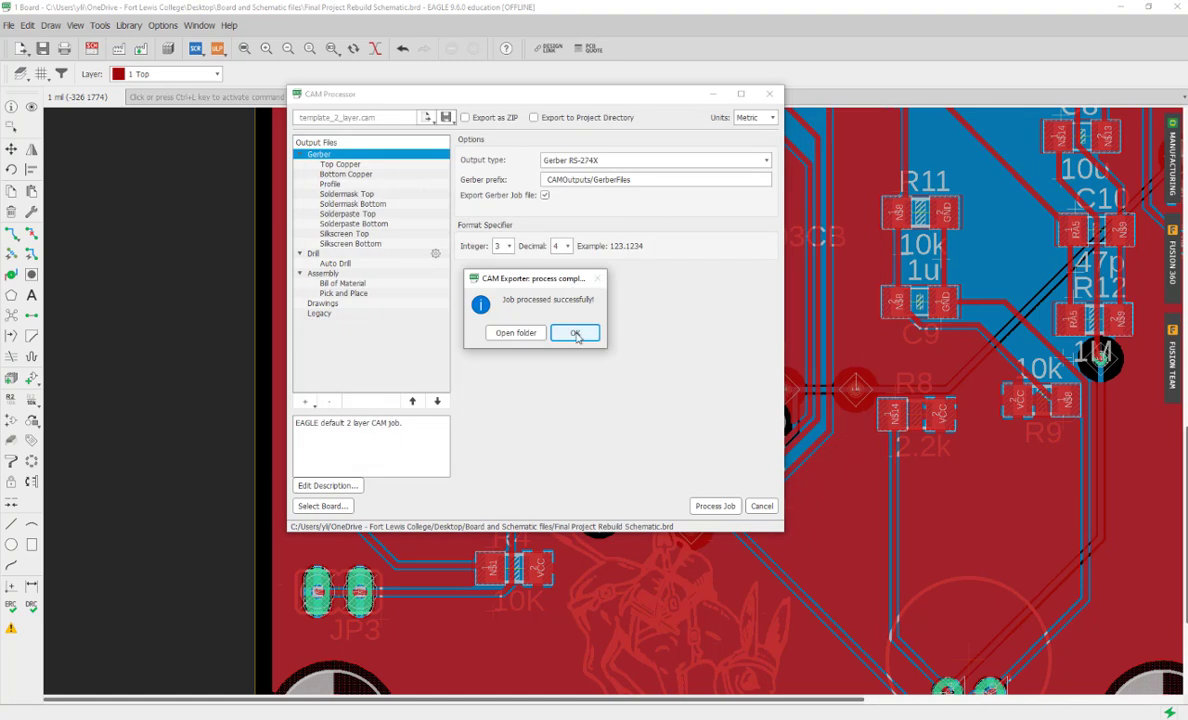
left_click(576, 333)
left_click(724, 93)
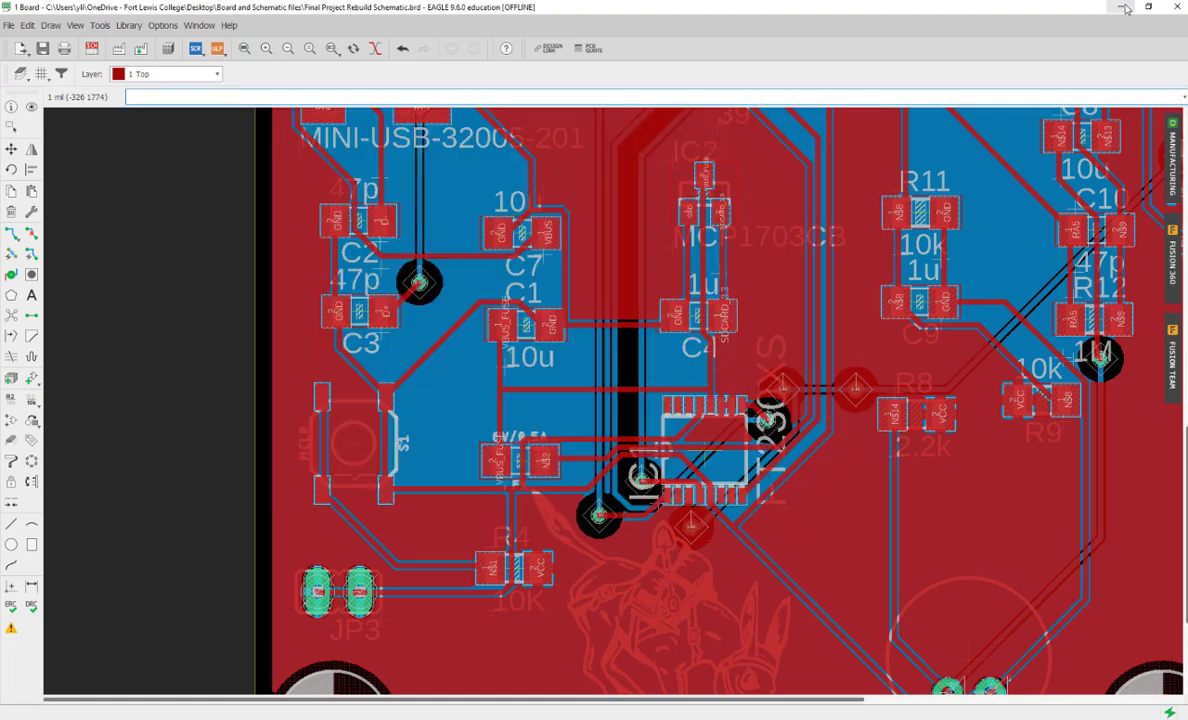
Step: Minimize the open windows to reach the desktop and open the CAMOutputs folder
left_click(1125, 8)
left_click(1032, 12)
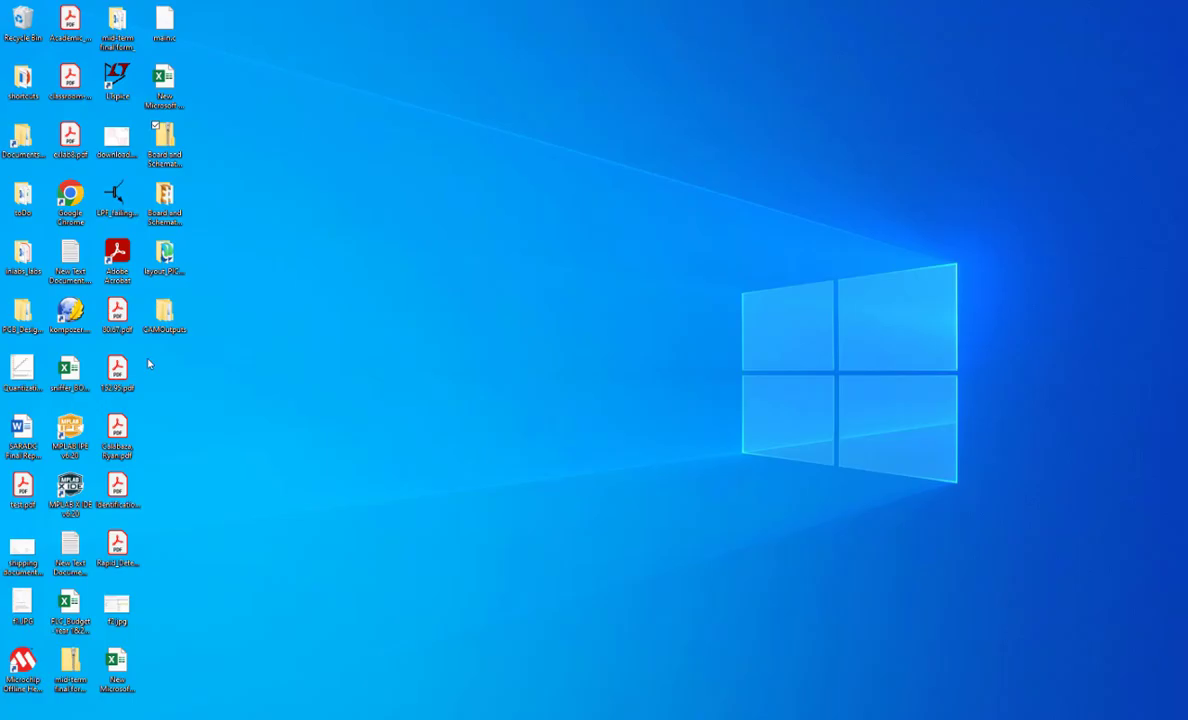
double_click(164, 312)
Step: Copy drill_1_16.xln from the DrillFiles folder into the GerberFiles folder
left_click(185, 96)
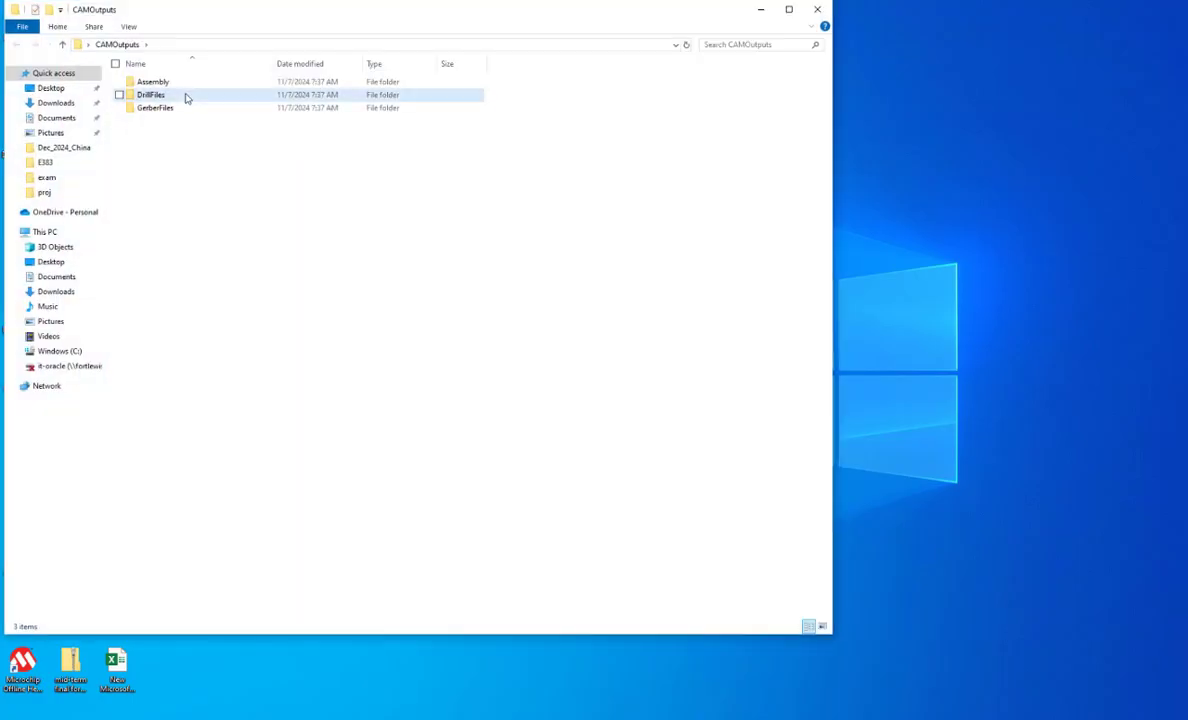
double_click(185, 96)
left_click(181, 84)
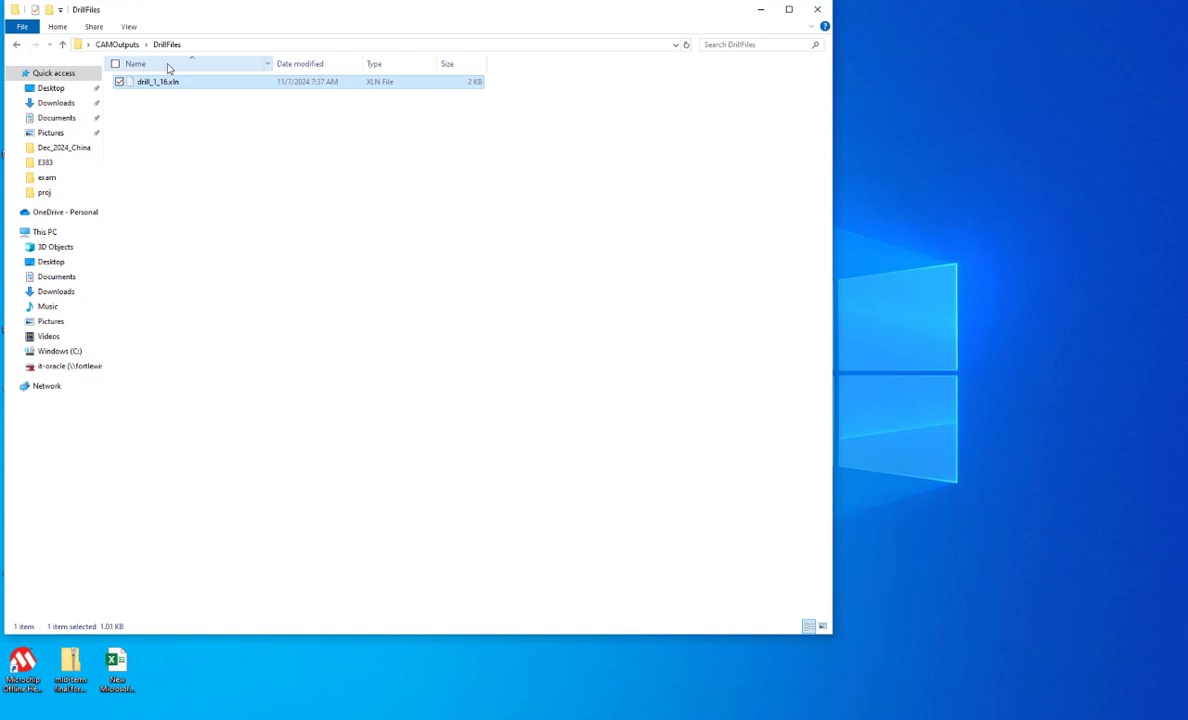
left_click(117, 44)
left_click(169, 110)
double_click(169, 112)
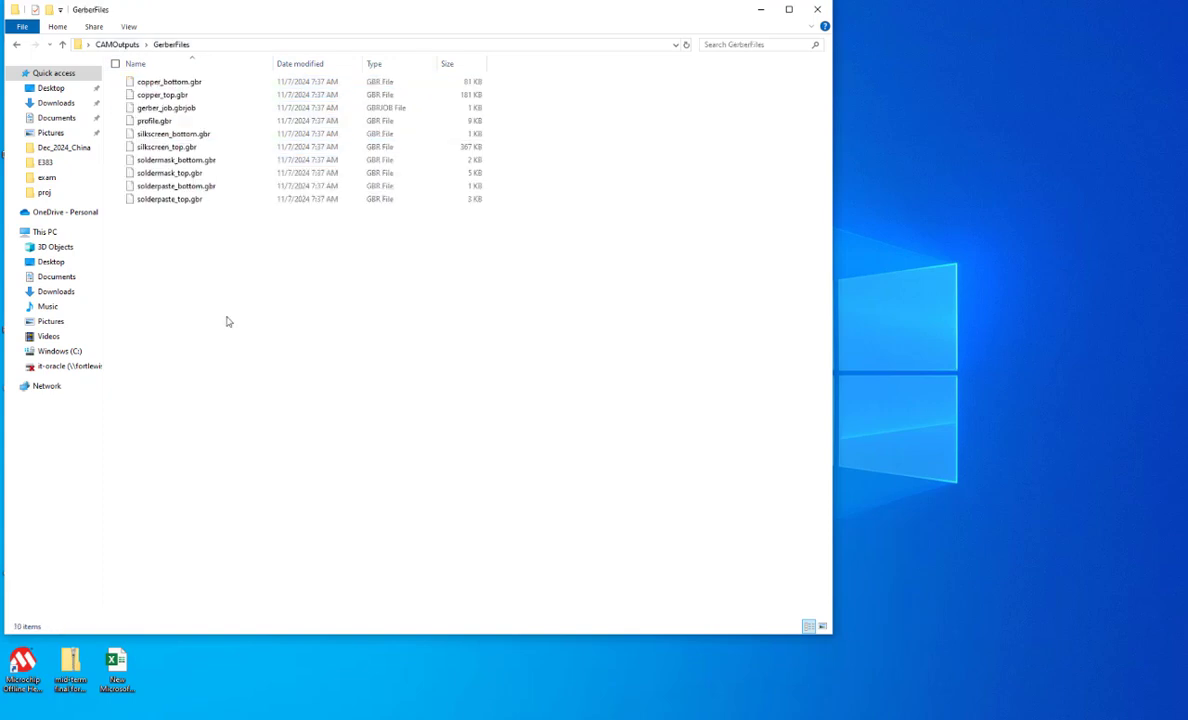
key("ctrl+v")
Step: Compress all files in the GerberFiles folder into a 7-Zip archive named myPICPCB.zip and select the archive
key("ctrl+a")
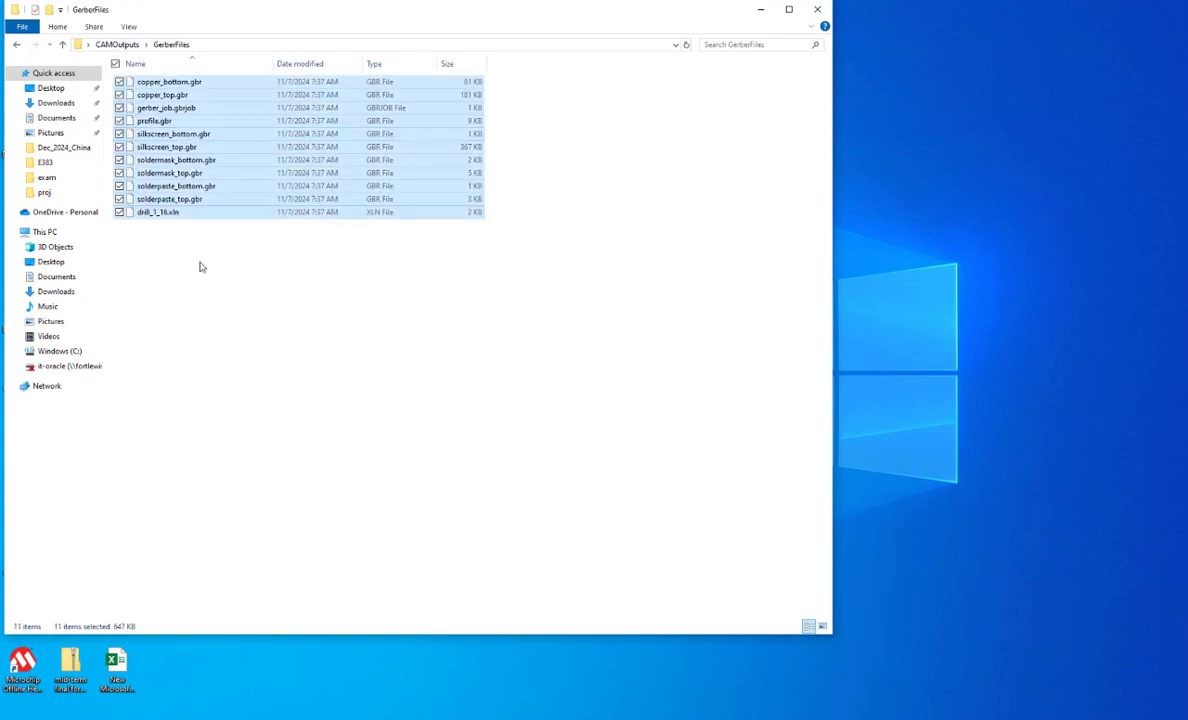
right_click(188, 136)
mouse_move(122, 190)
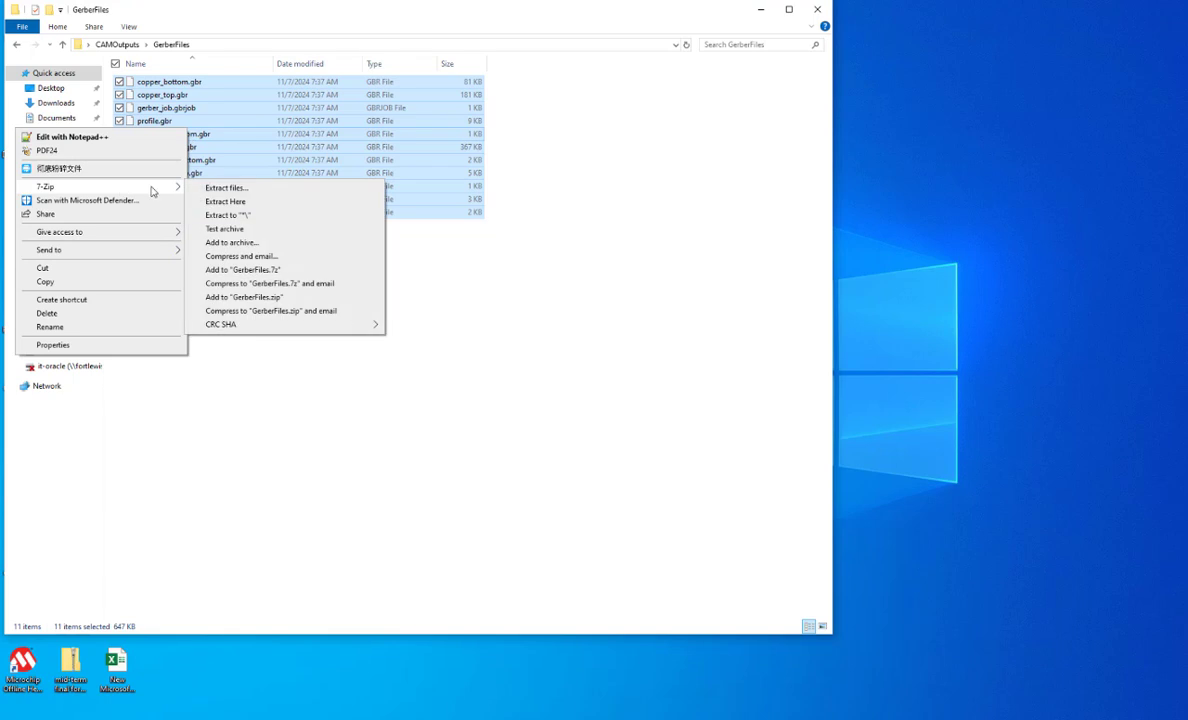
left_click(243, 244)
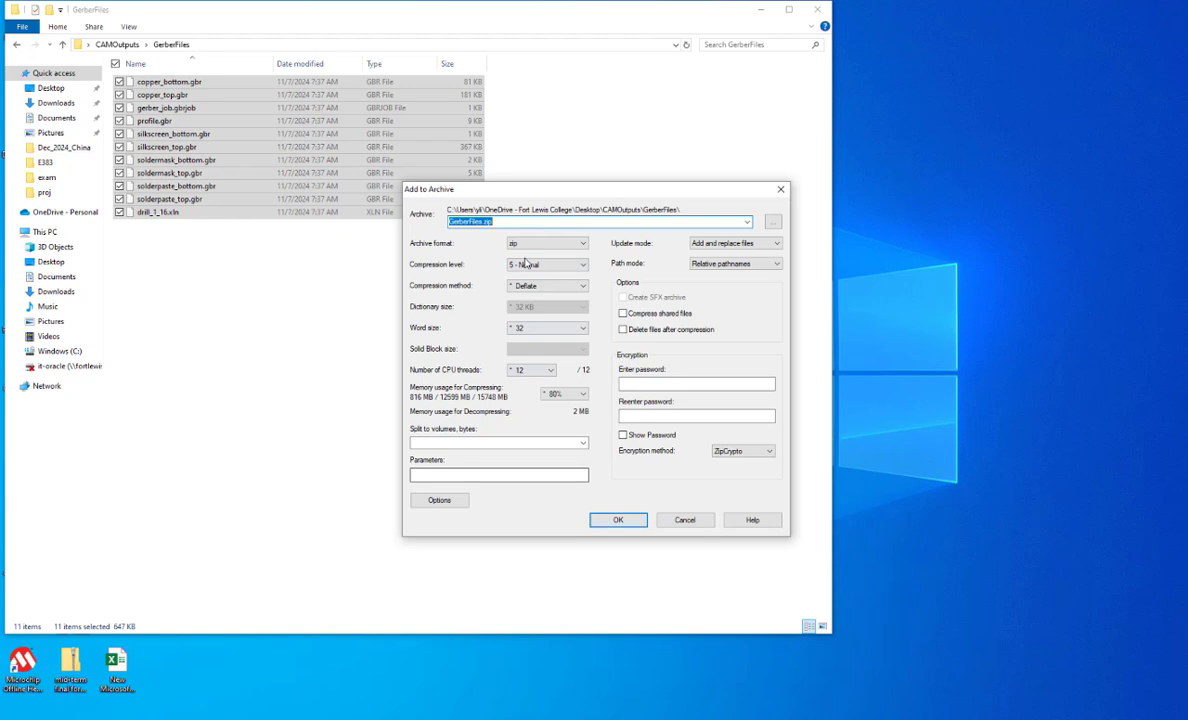
left_click(468, 221)
left_click_drag(482, 221, 445, 220)
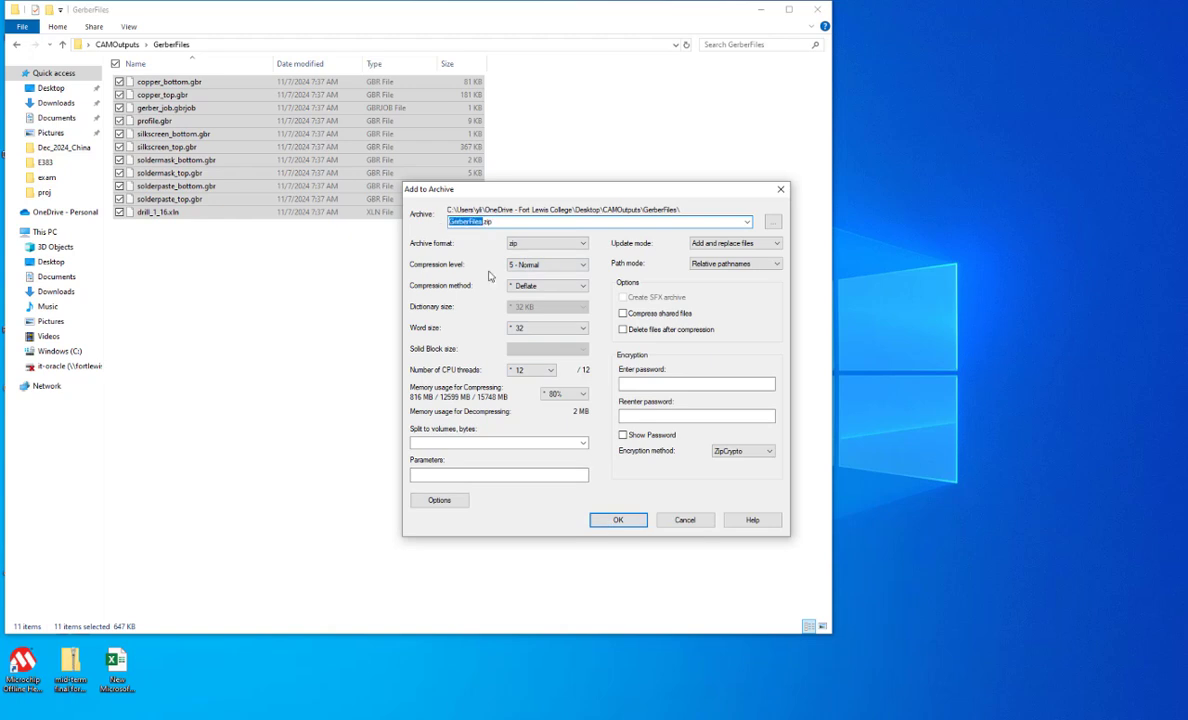
type("myPICPCB")
key("Return")
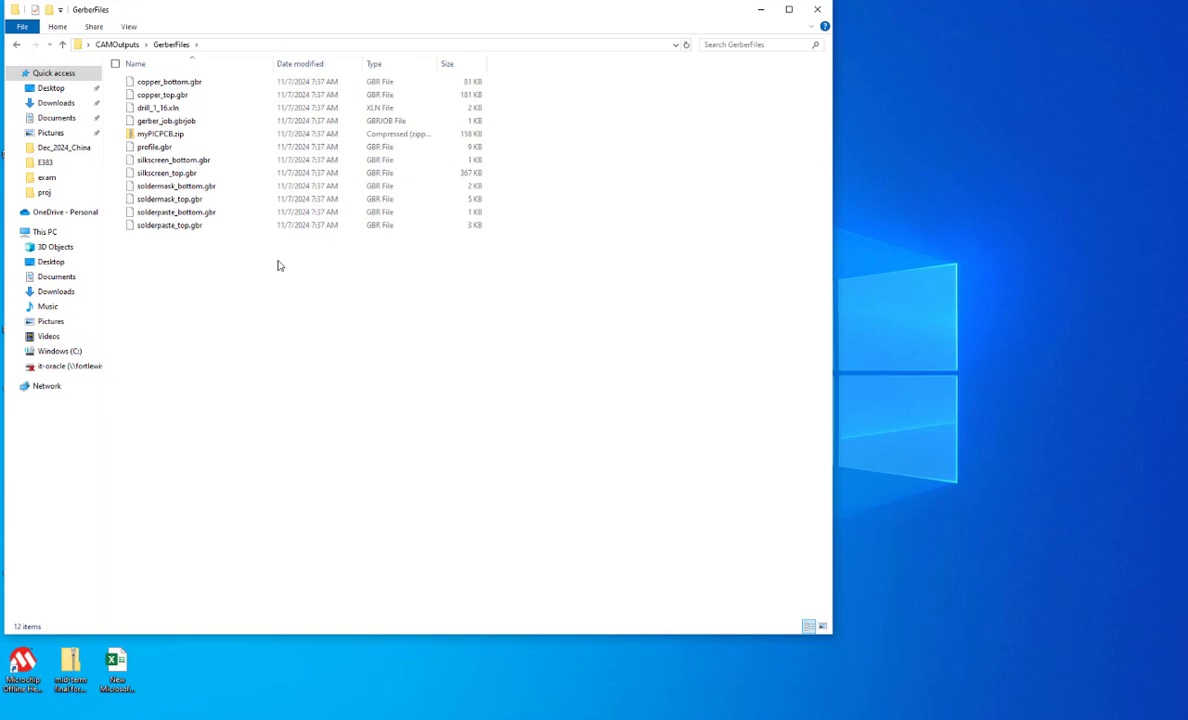
left_click(150, 136)
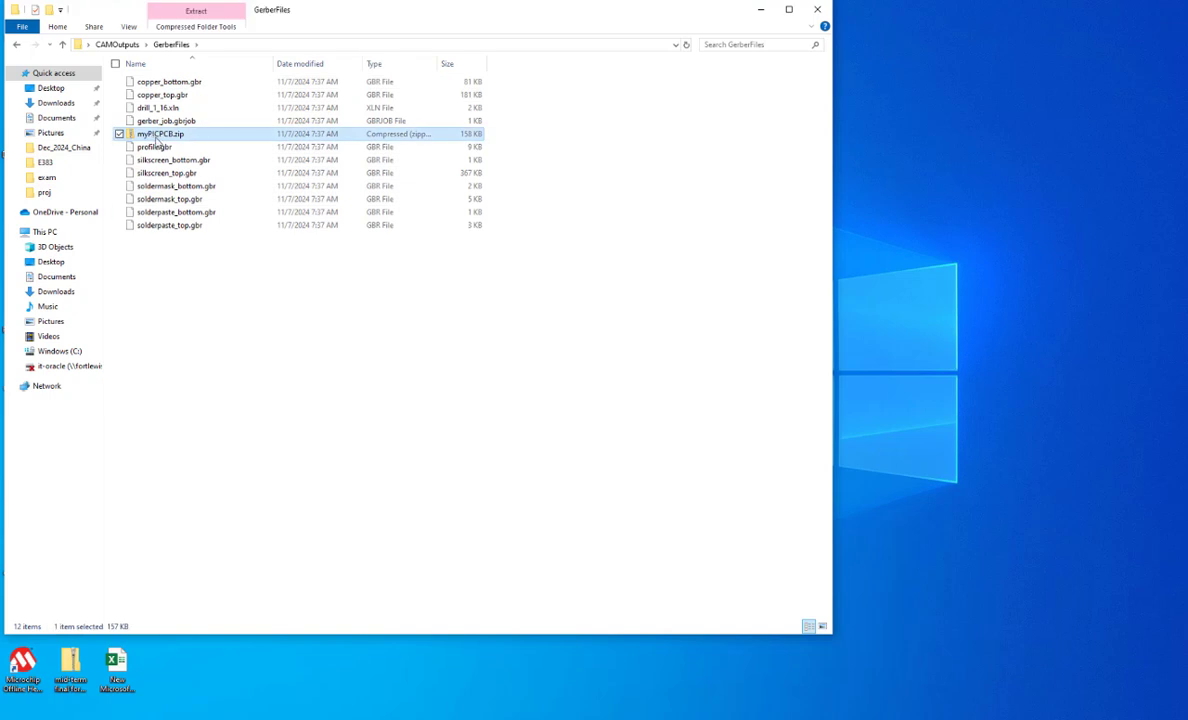